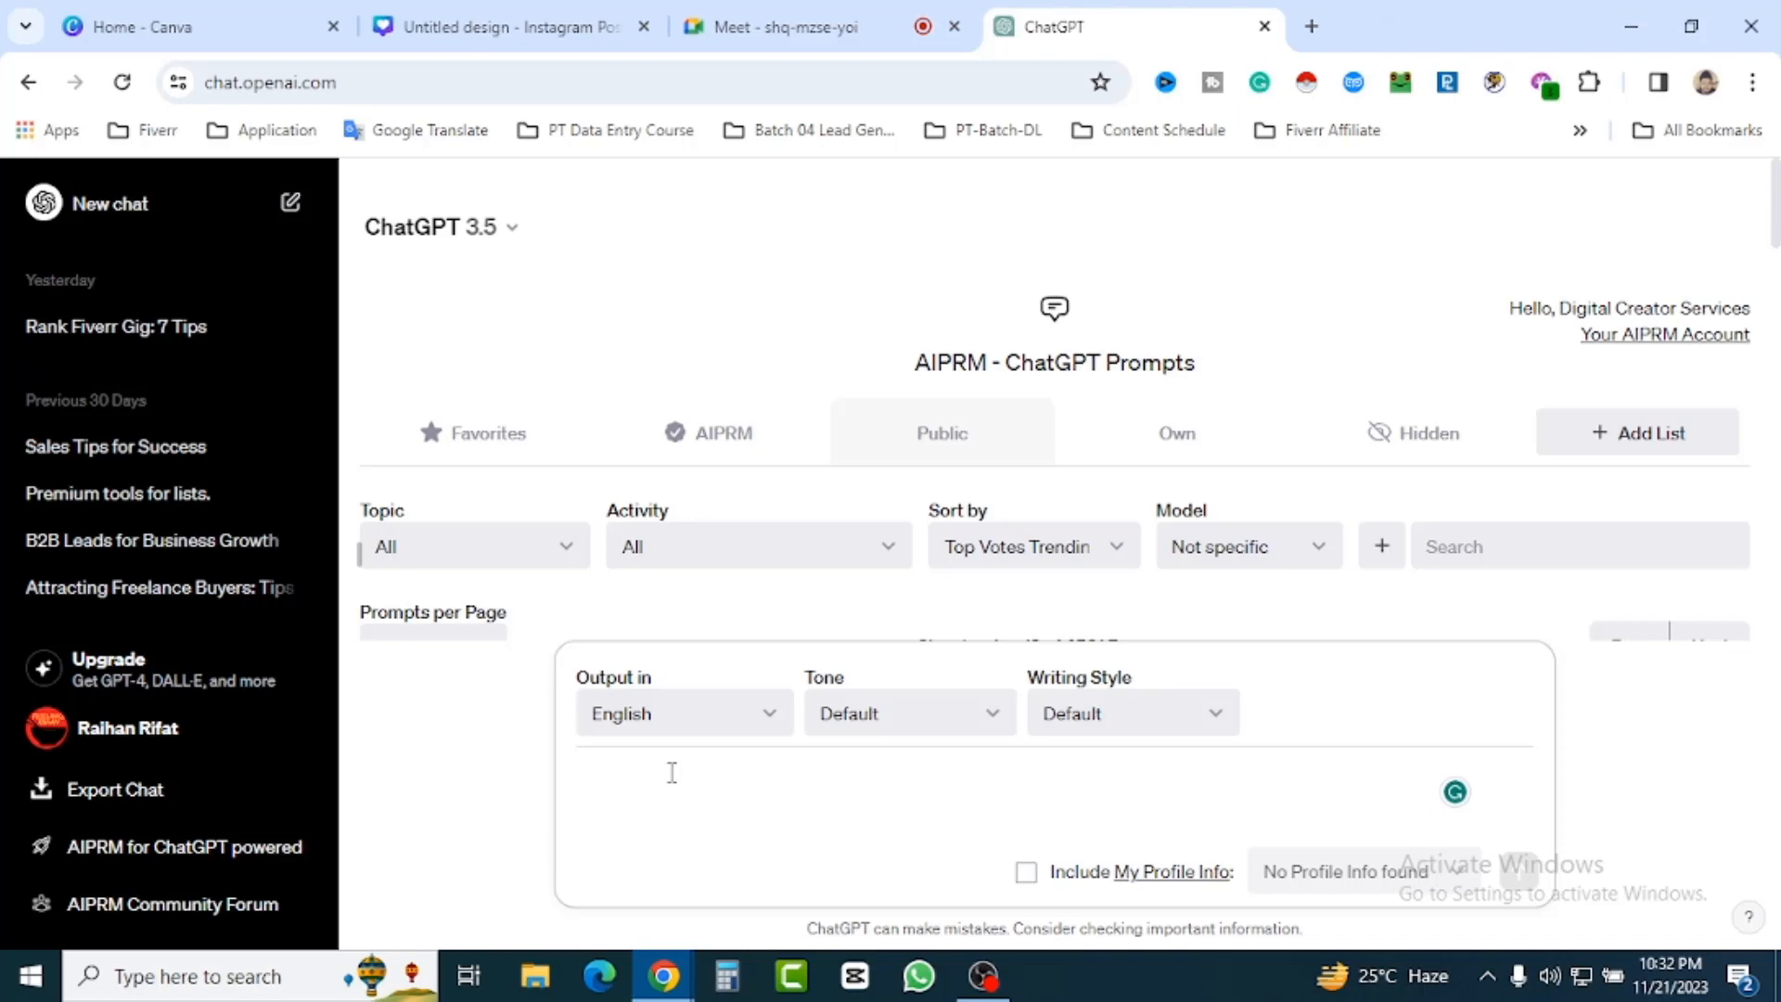
# Ask ChatGPT to write 30 tips on e-commerce business for Instagram post.
pyautogui.write('write 30 tips on e-commerce business for Instagram post')
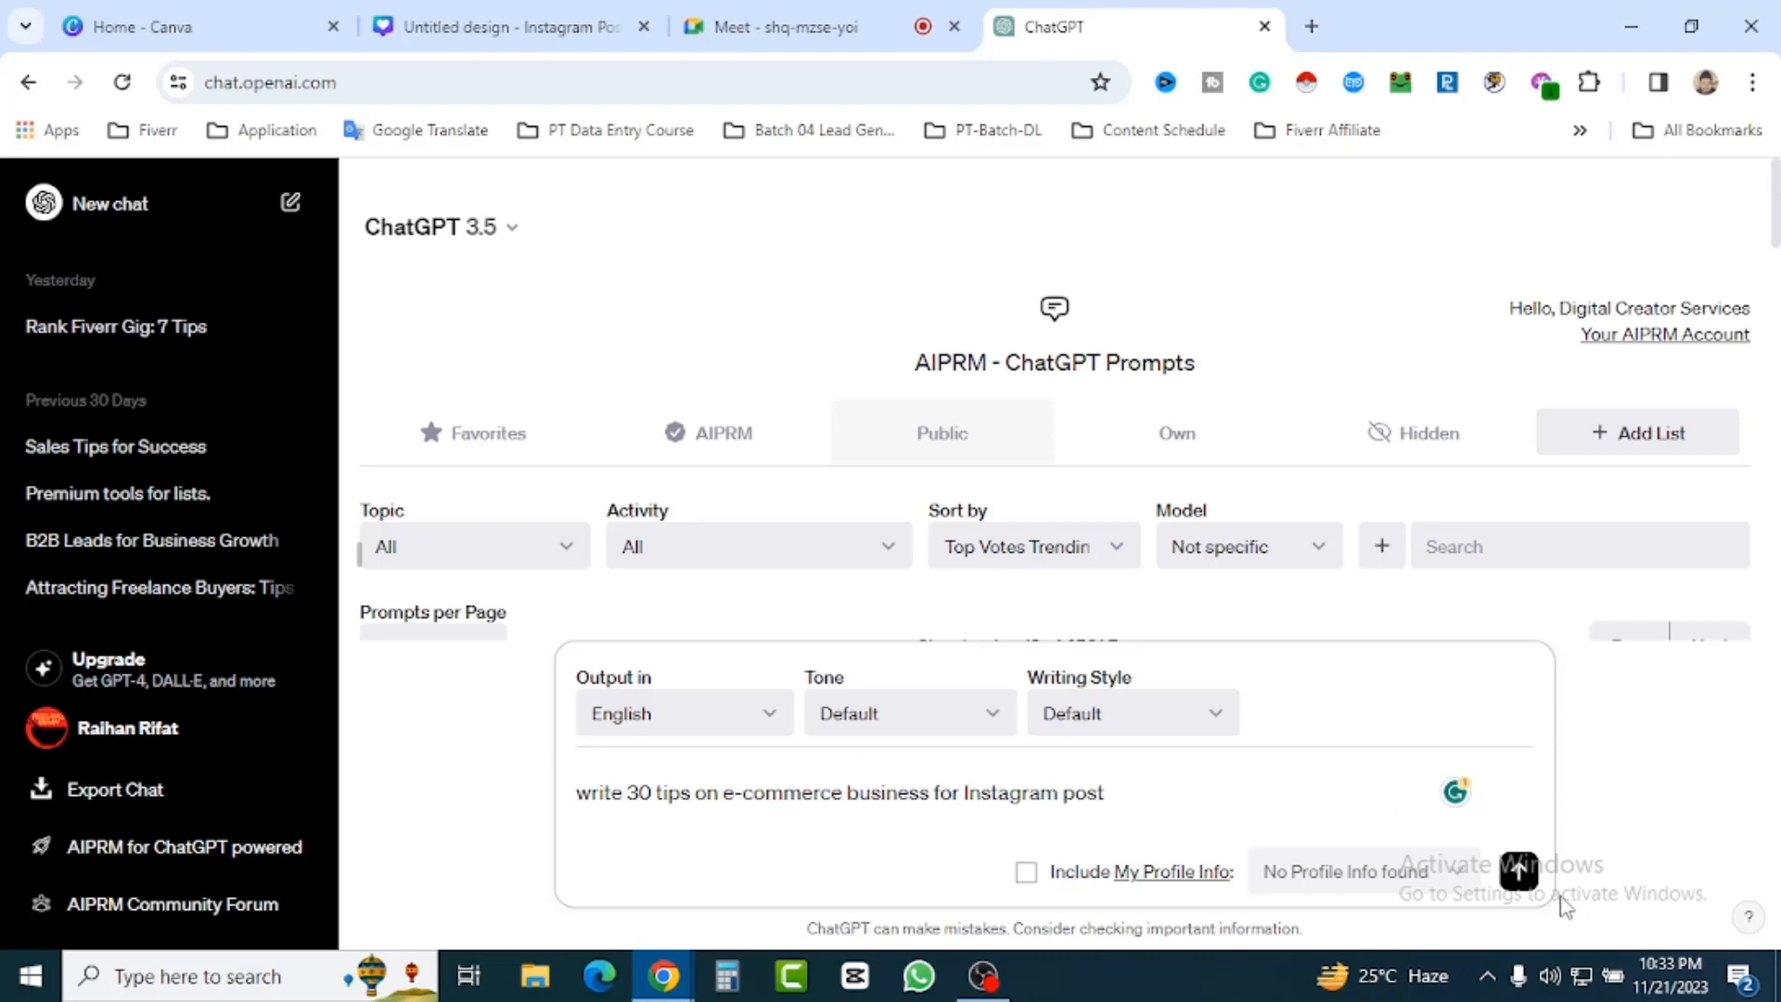
pyautogui.click(1519, 872)
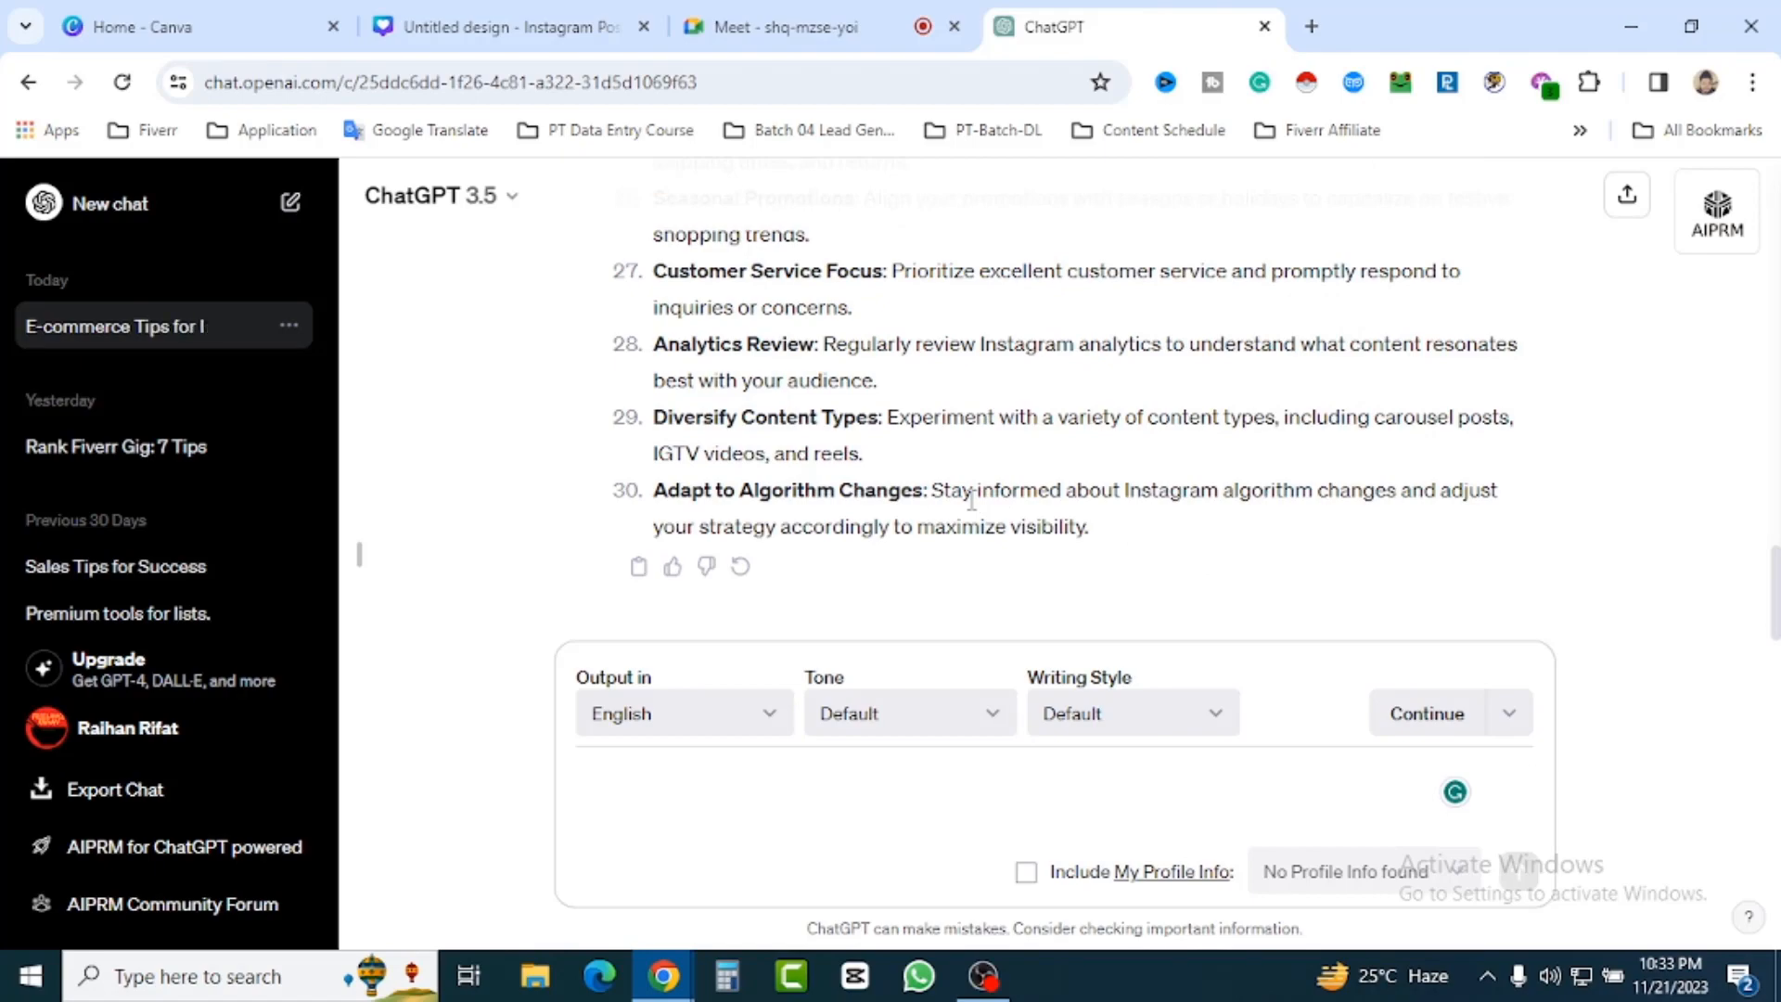
# Review the generated list of e-commerce tips, checking the first tip's title and description and reading through to the last tip.
pyautogui.scroll(15, 970, 501)
pyautogui.scroll(6, 970, 508)
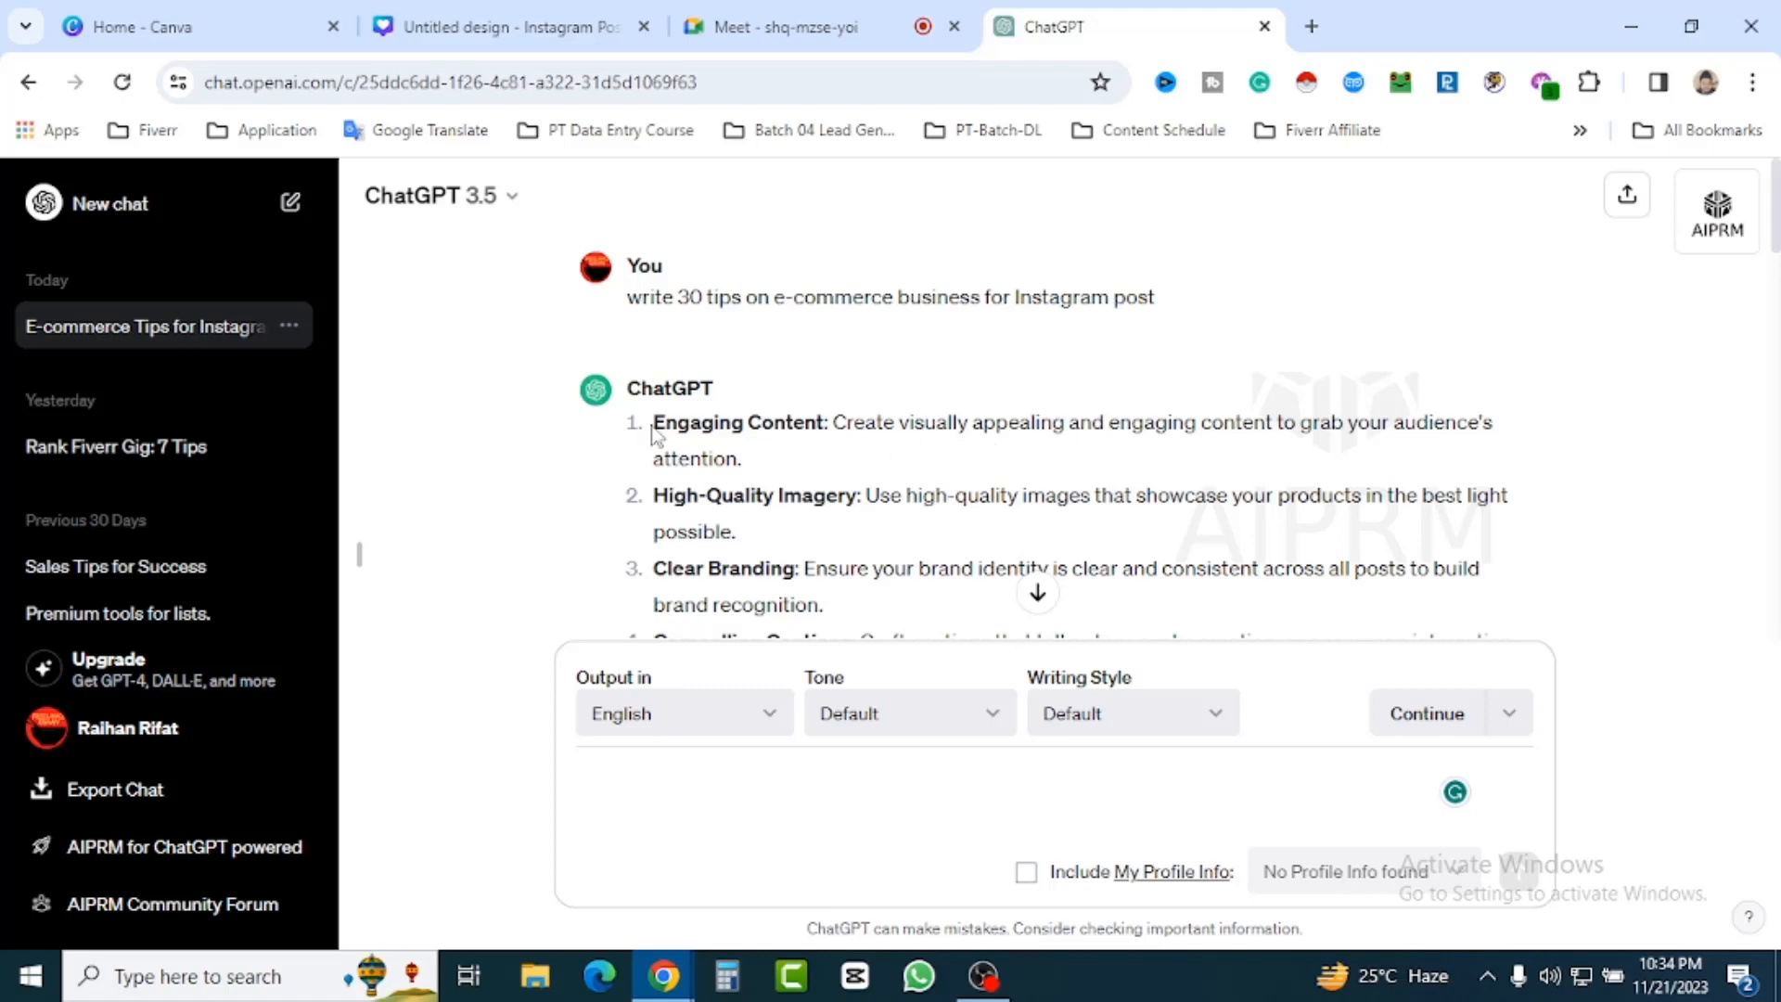
pyautogui.moveTo(656, 416); pyautogui.dragTo(832, 425)
pyautogui.hotkey('ctrl', 'c')
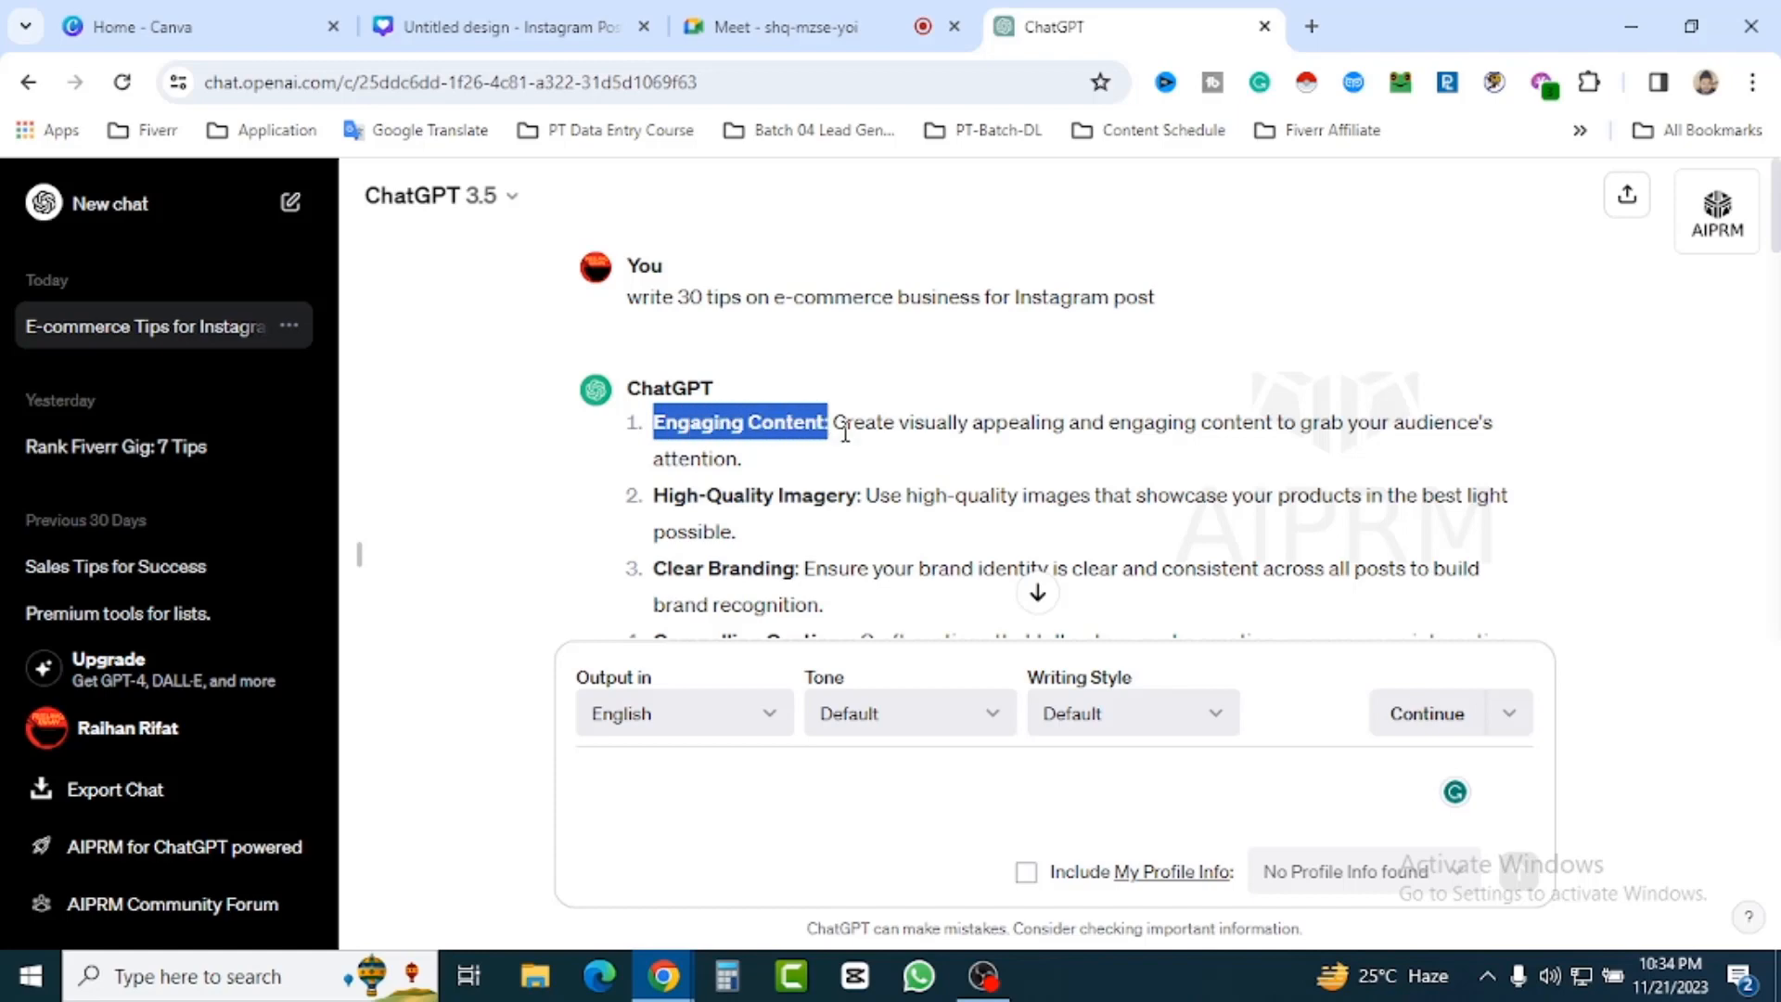
pyautogui.click(864, 458)
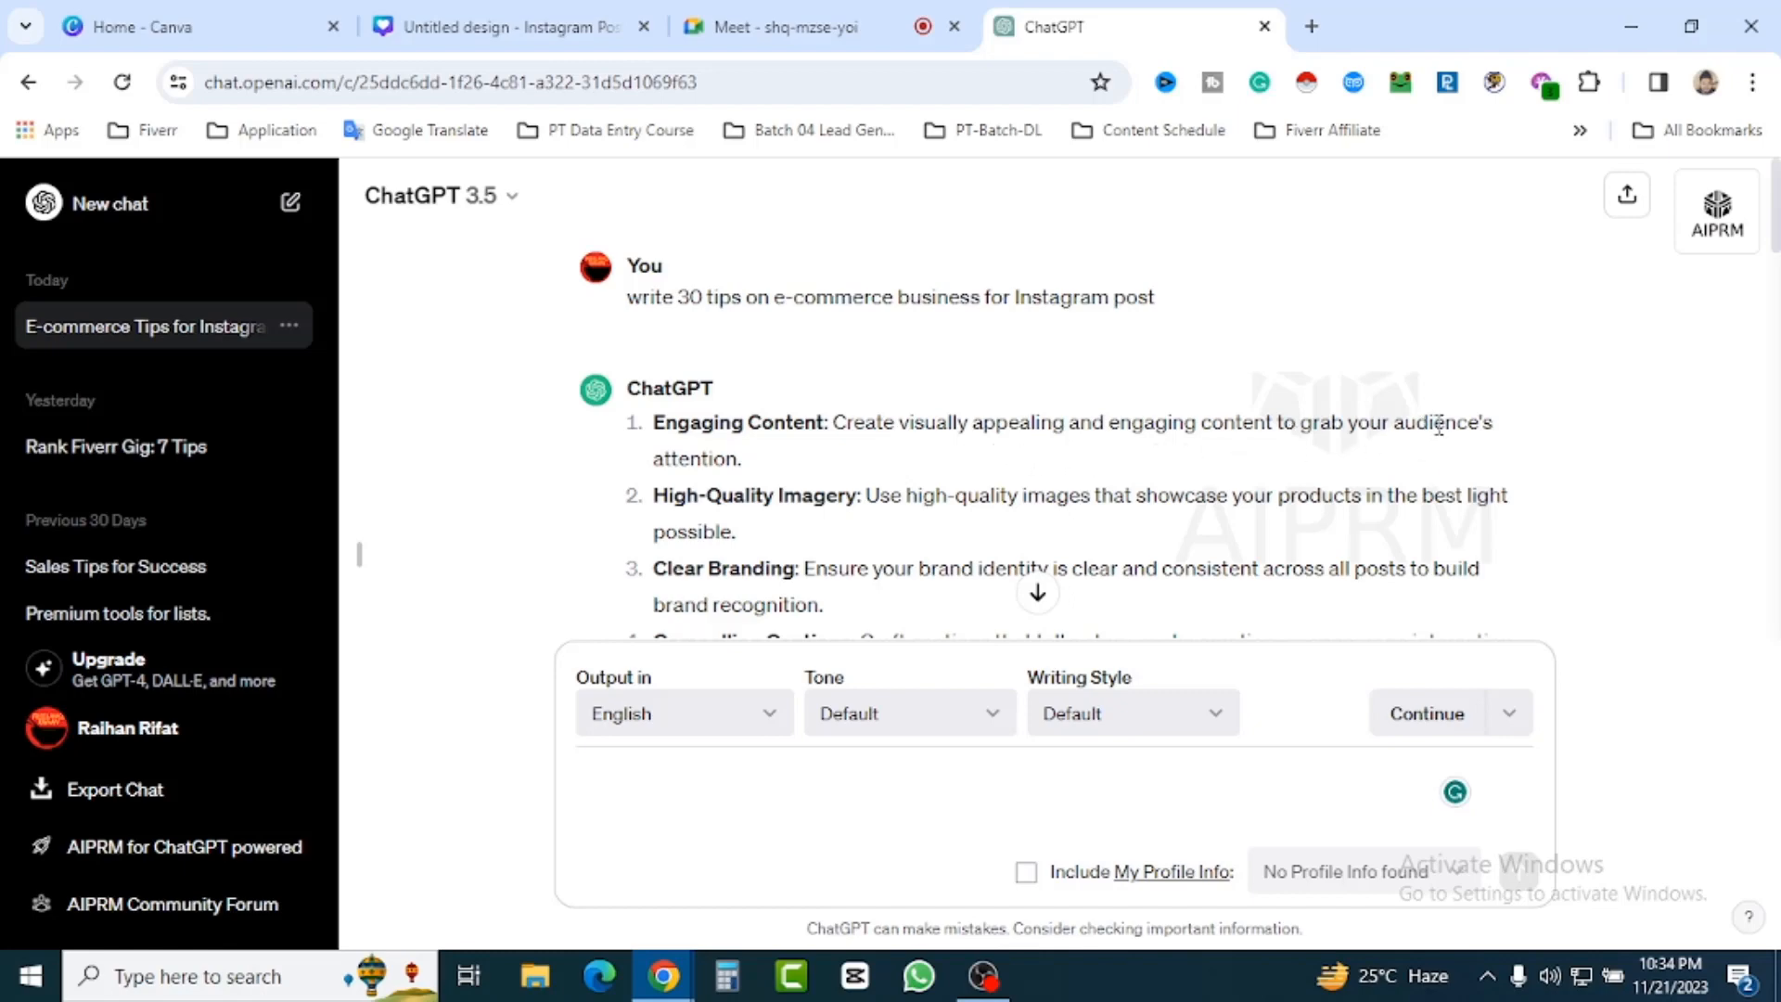
pyautogui.moveTo(743, 458); pyautogui.dragTo(653, 459)
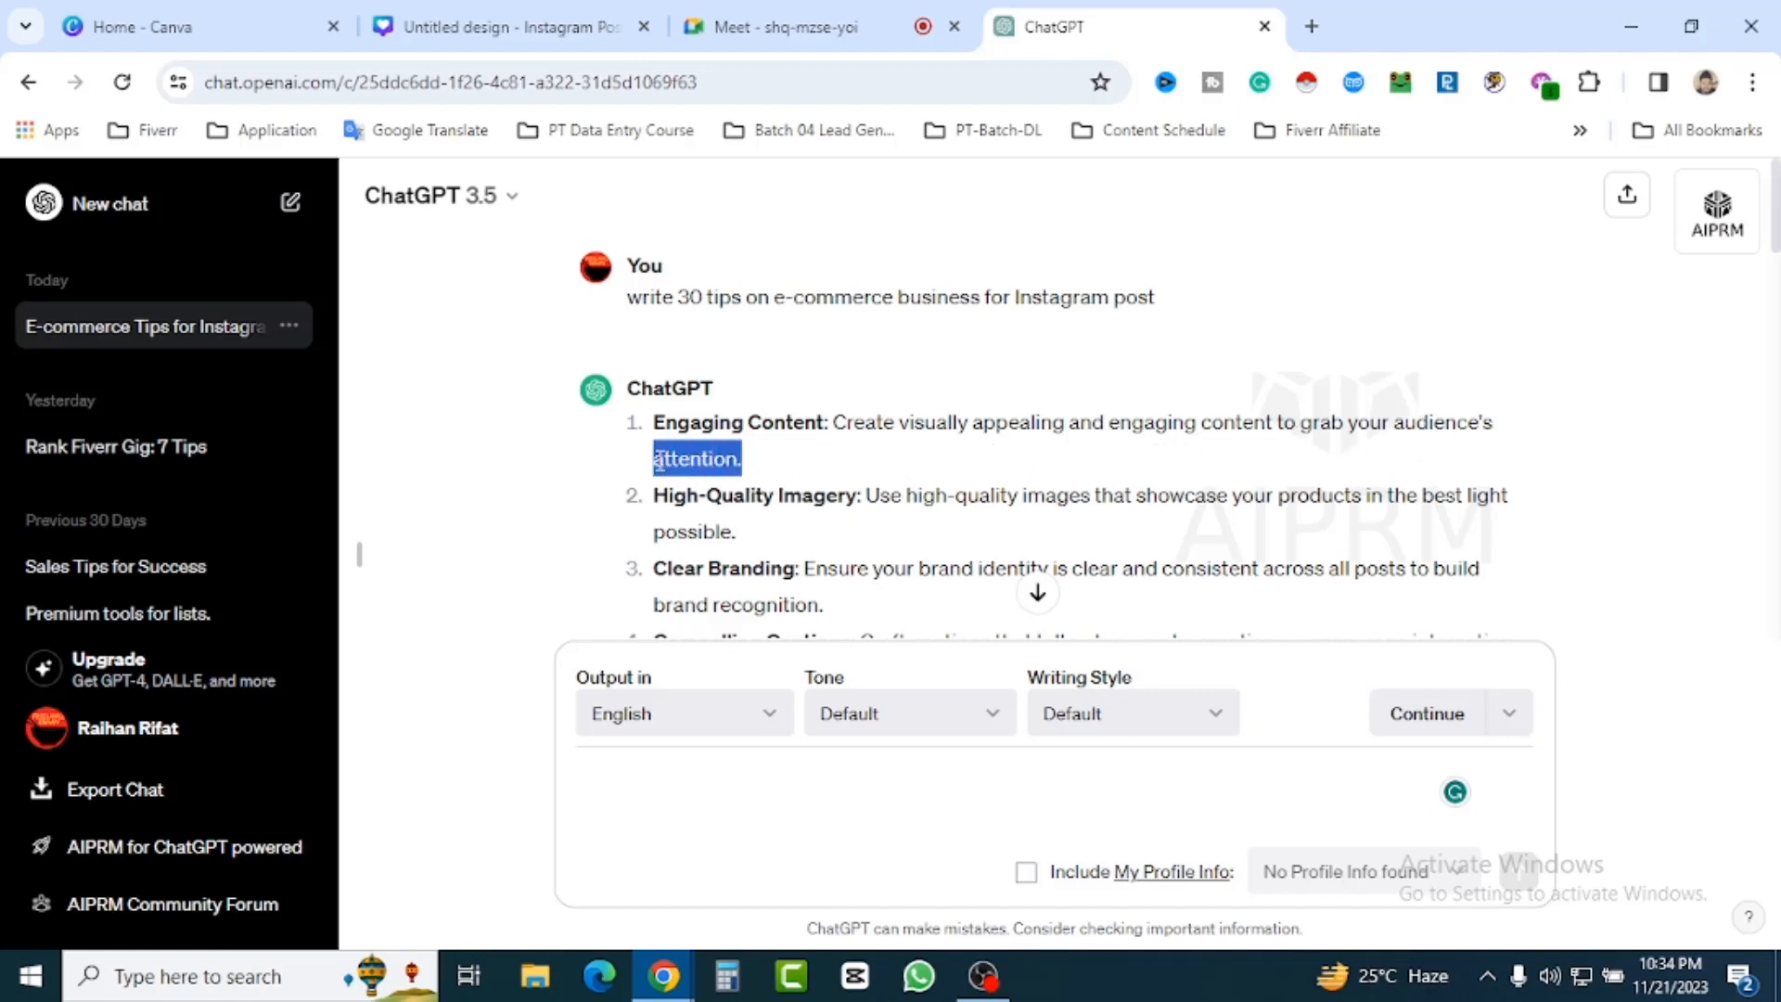
pyautogui.click(826, 473)
pyautogui.scroll(-10, 1016, 477)
pyautogui.scroll(-10, 1016, 478)
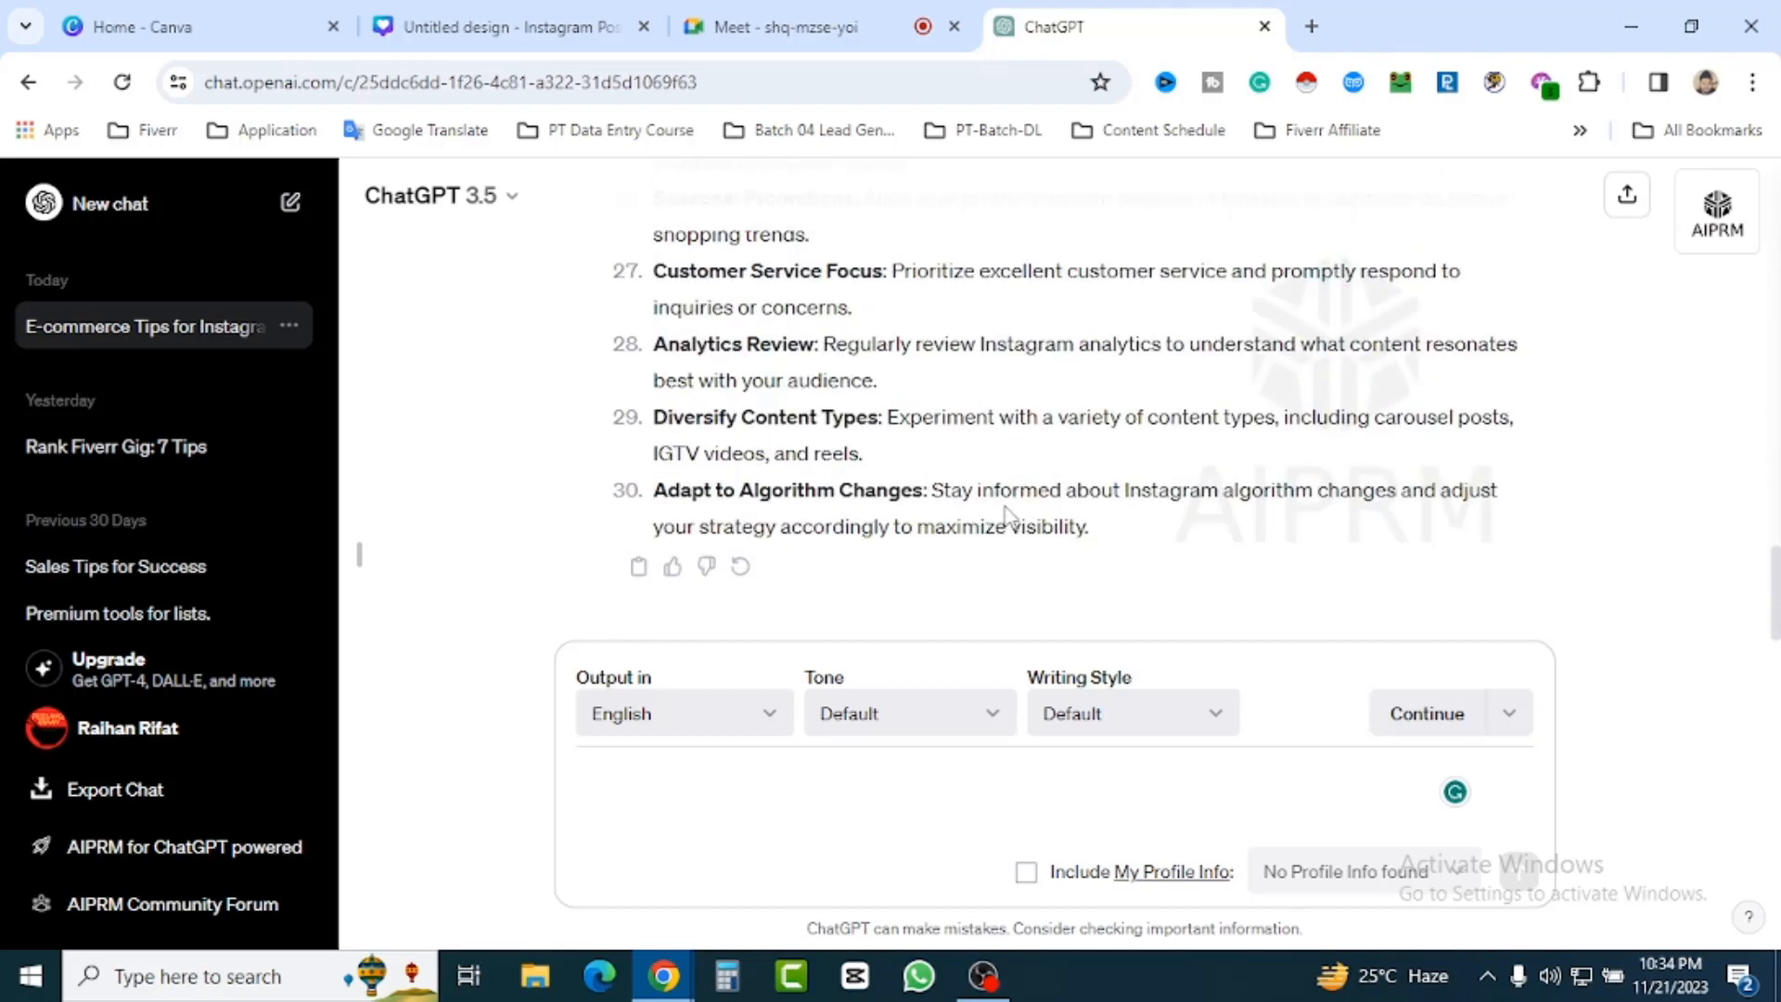
pyautogui.scroll(10, 1080, 520)
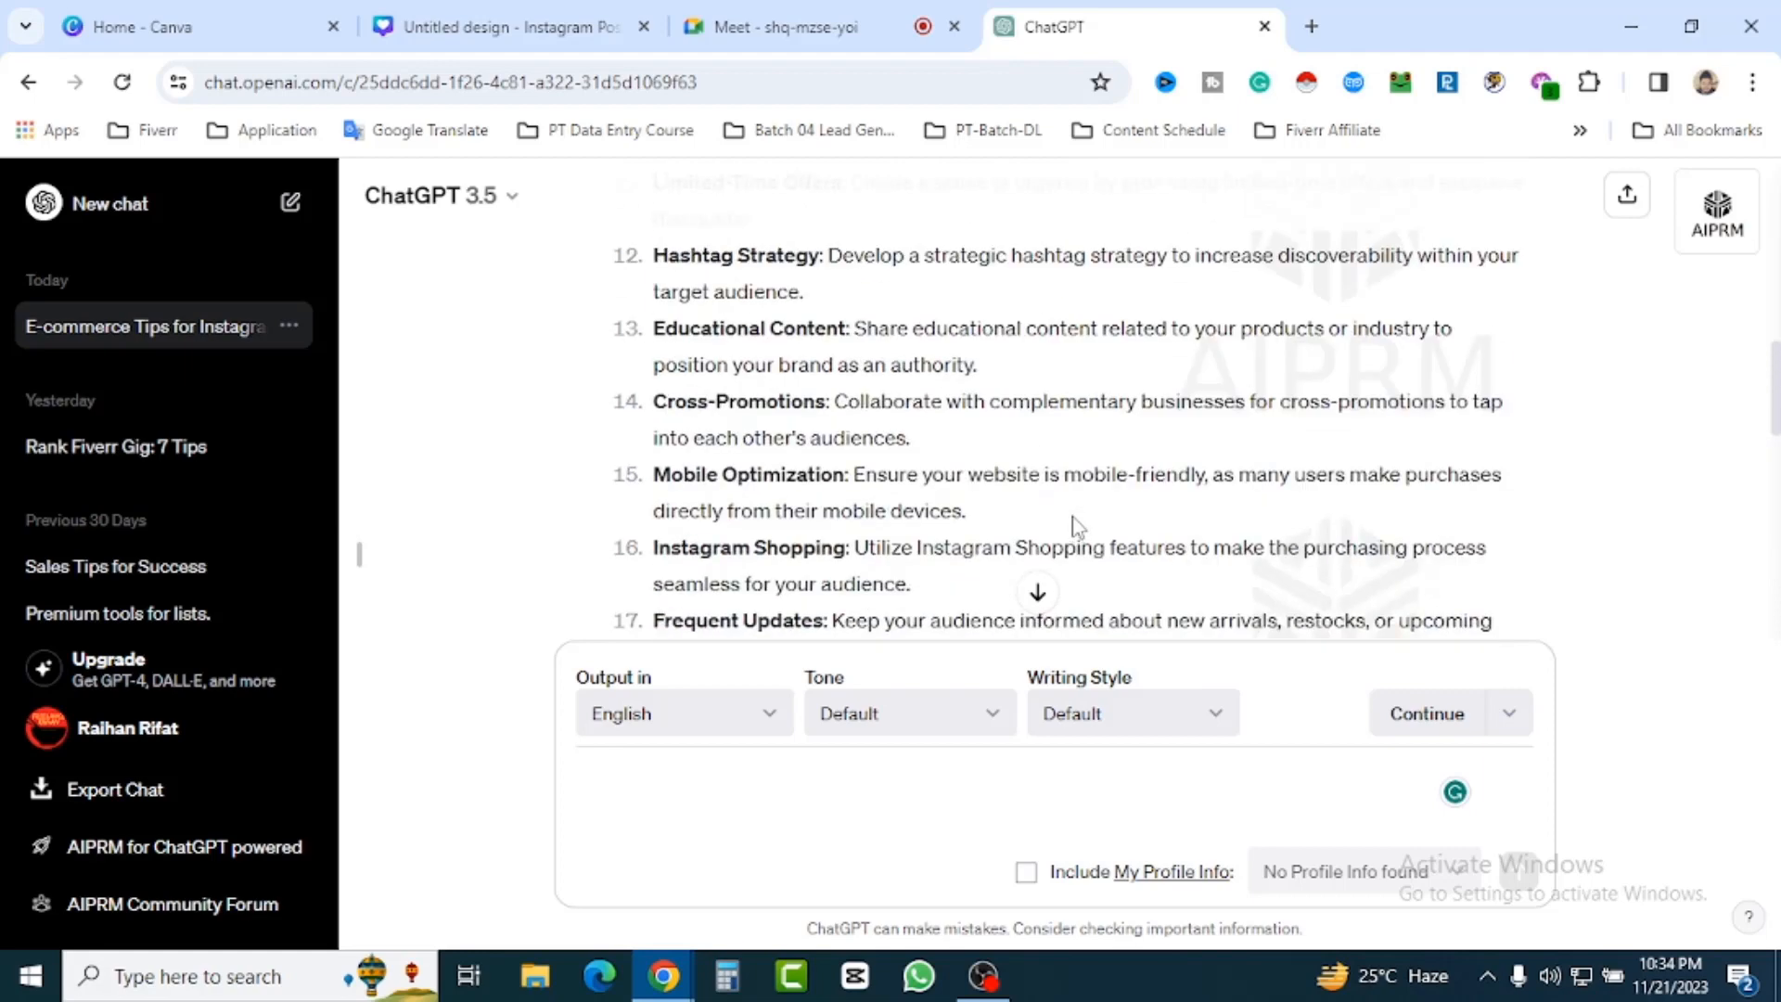
pyautogui.scroll(4, 1085, 498)
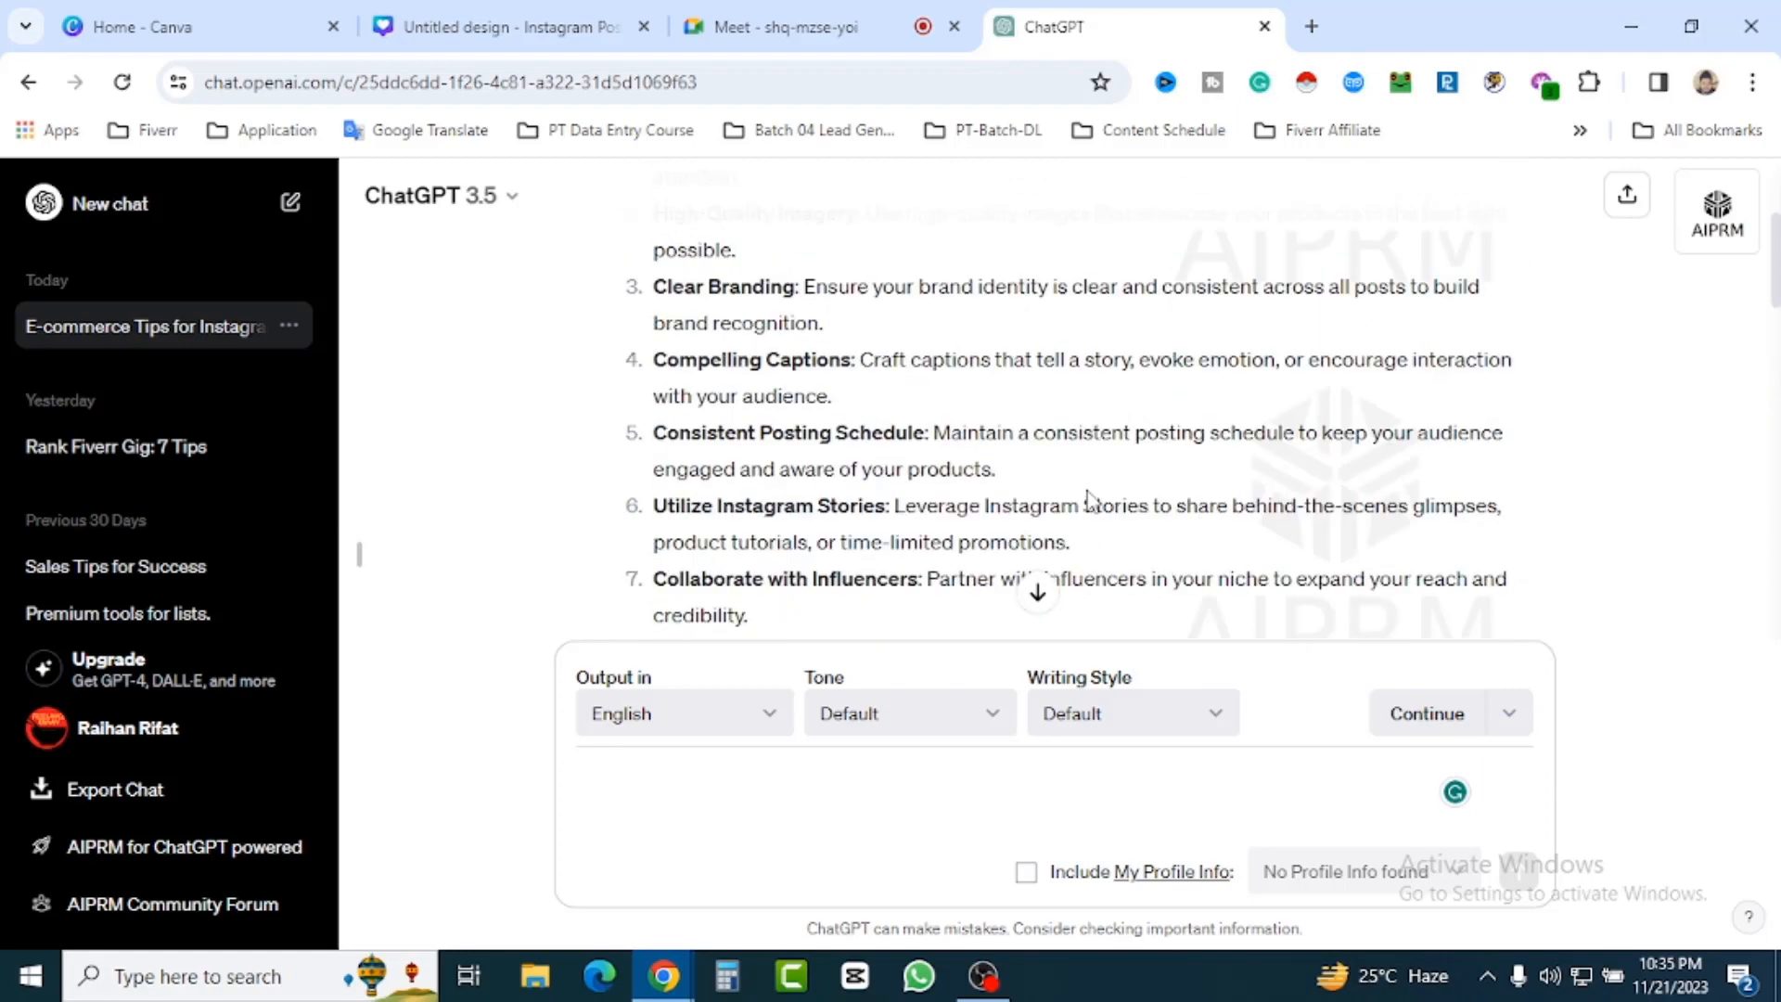
pyautogui.scroll(3, 1001, 510)
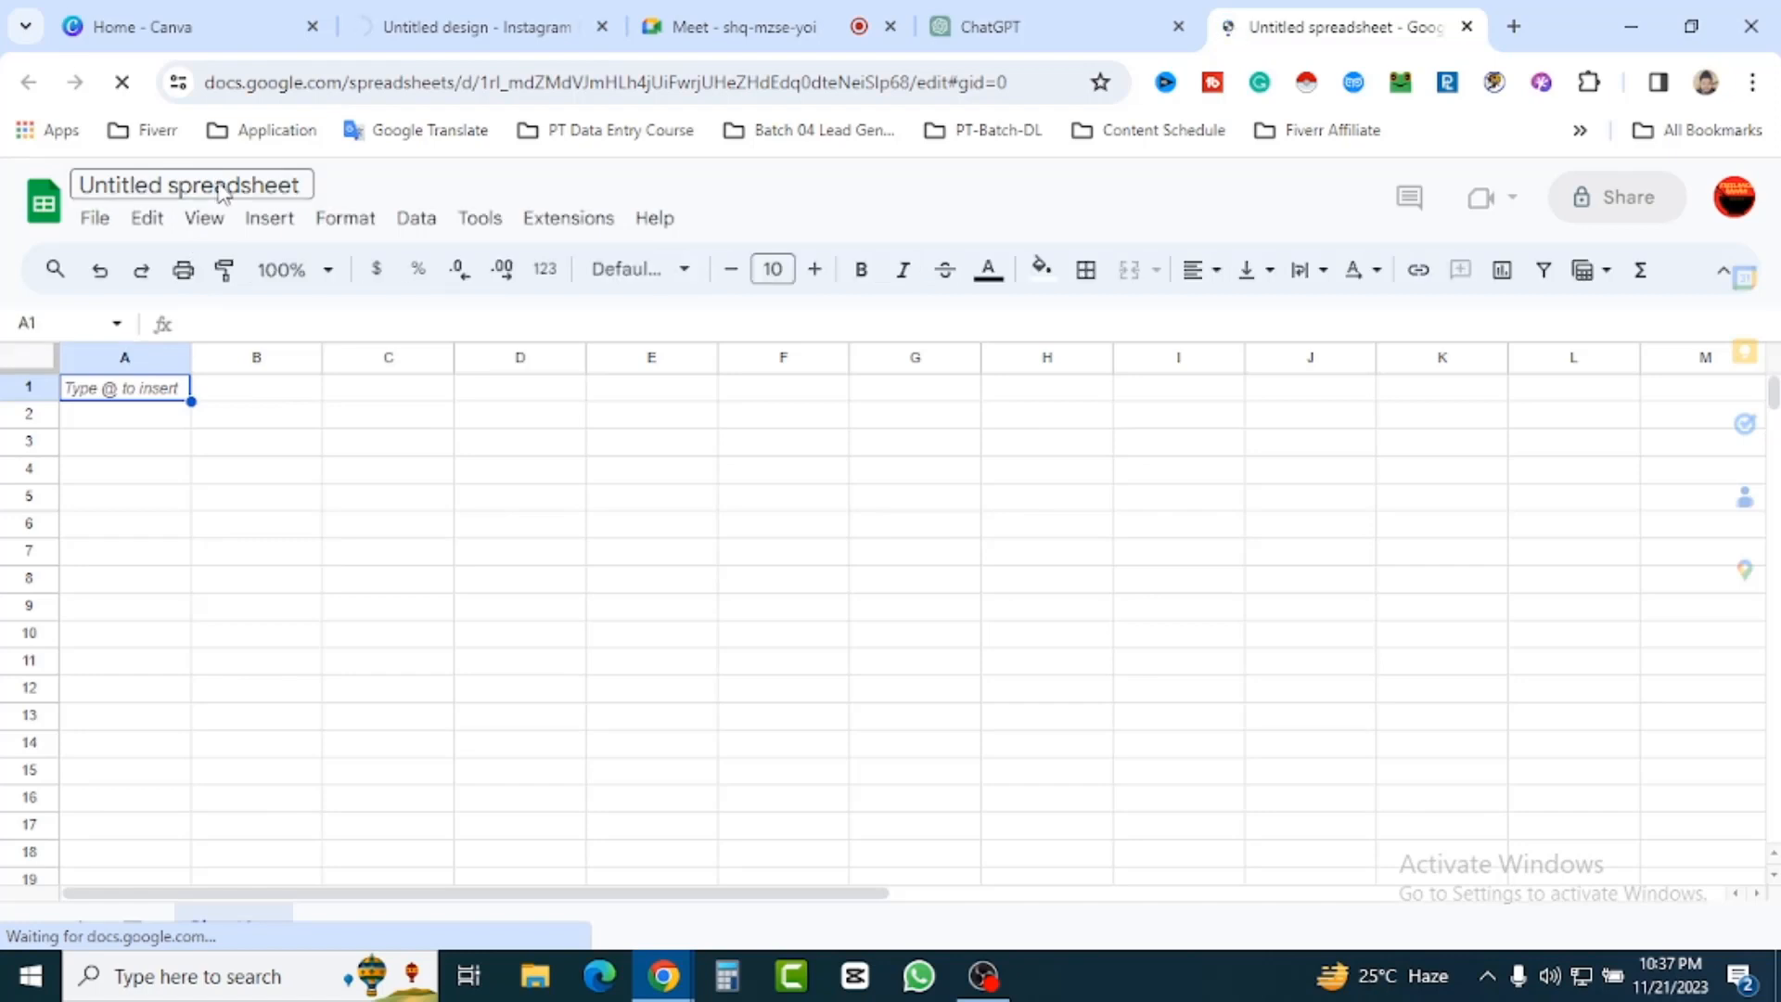
# Name the blank Google Sheets spreadsheet "e-commerce business for Instagram post".
pyautogui.click(238, 183)
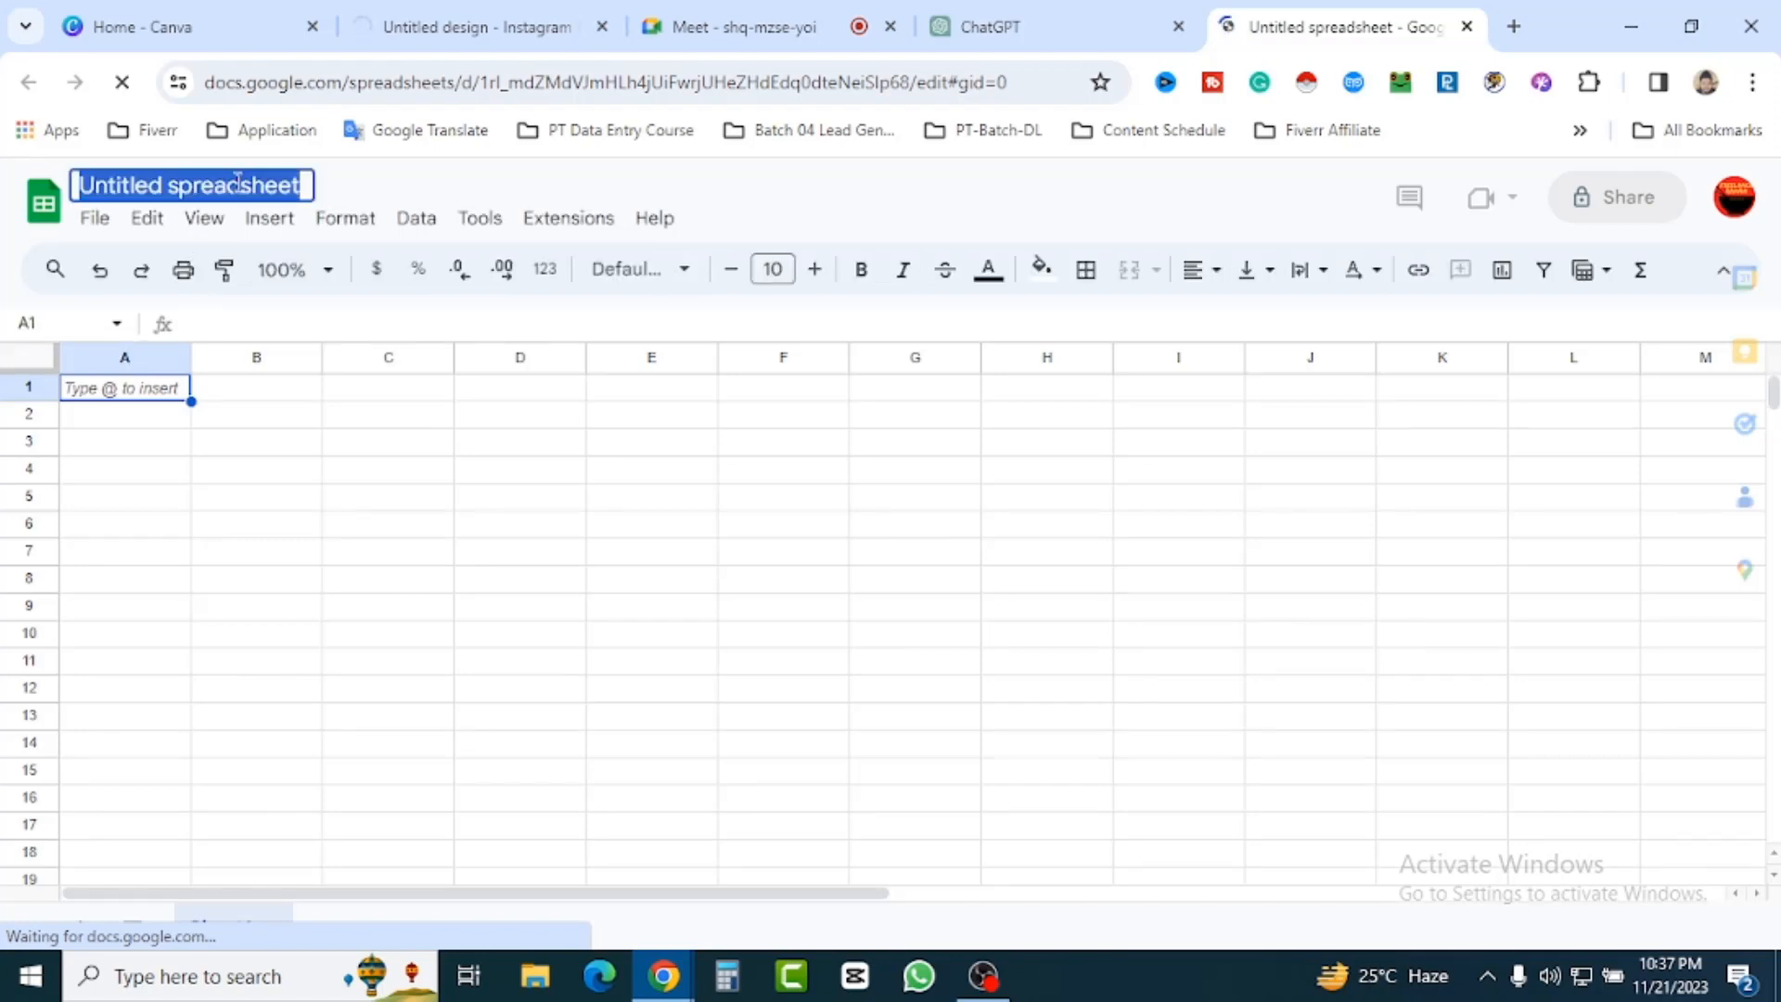
pyautogui.write('e-commerce business for Instagram post')
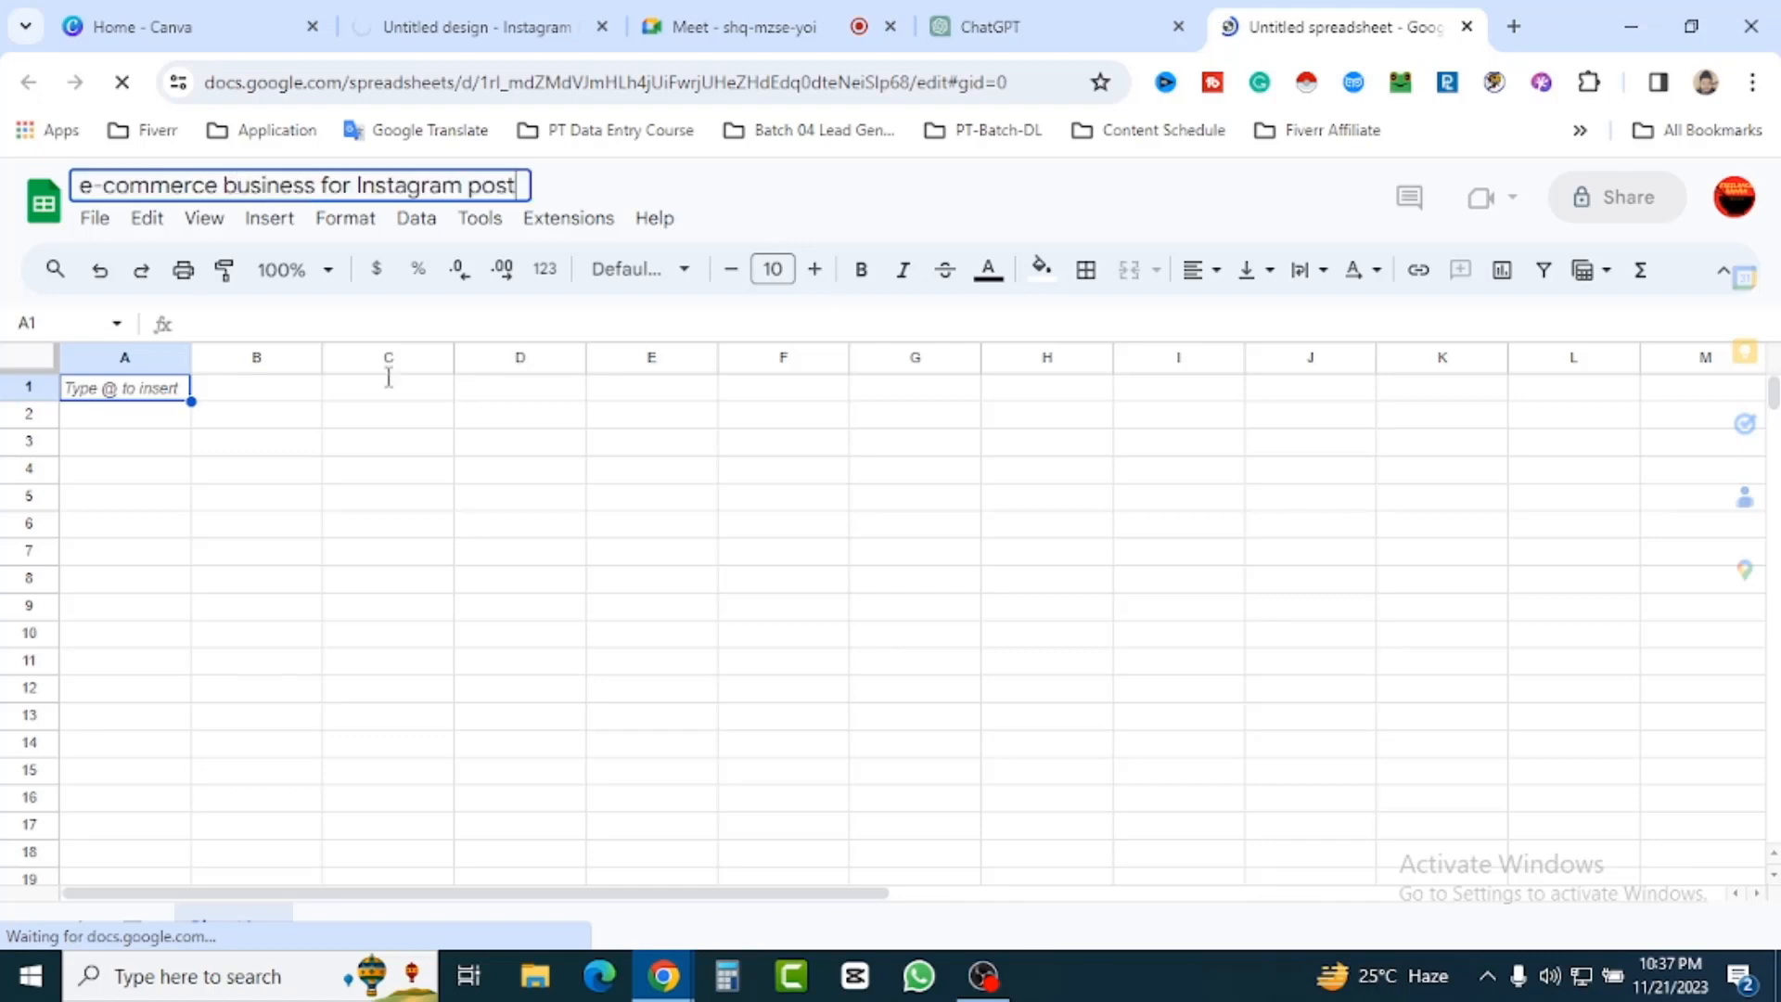
pyautogui.press('Return')
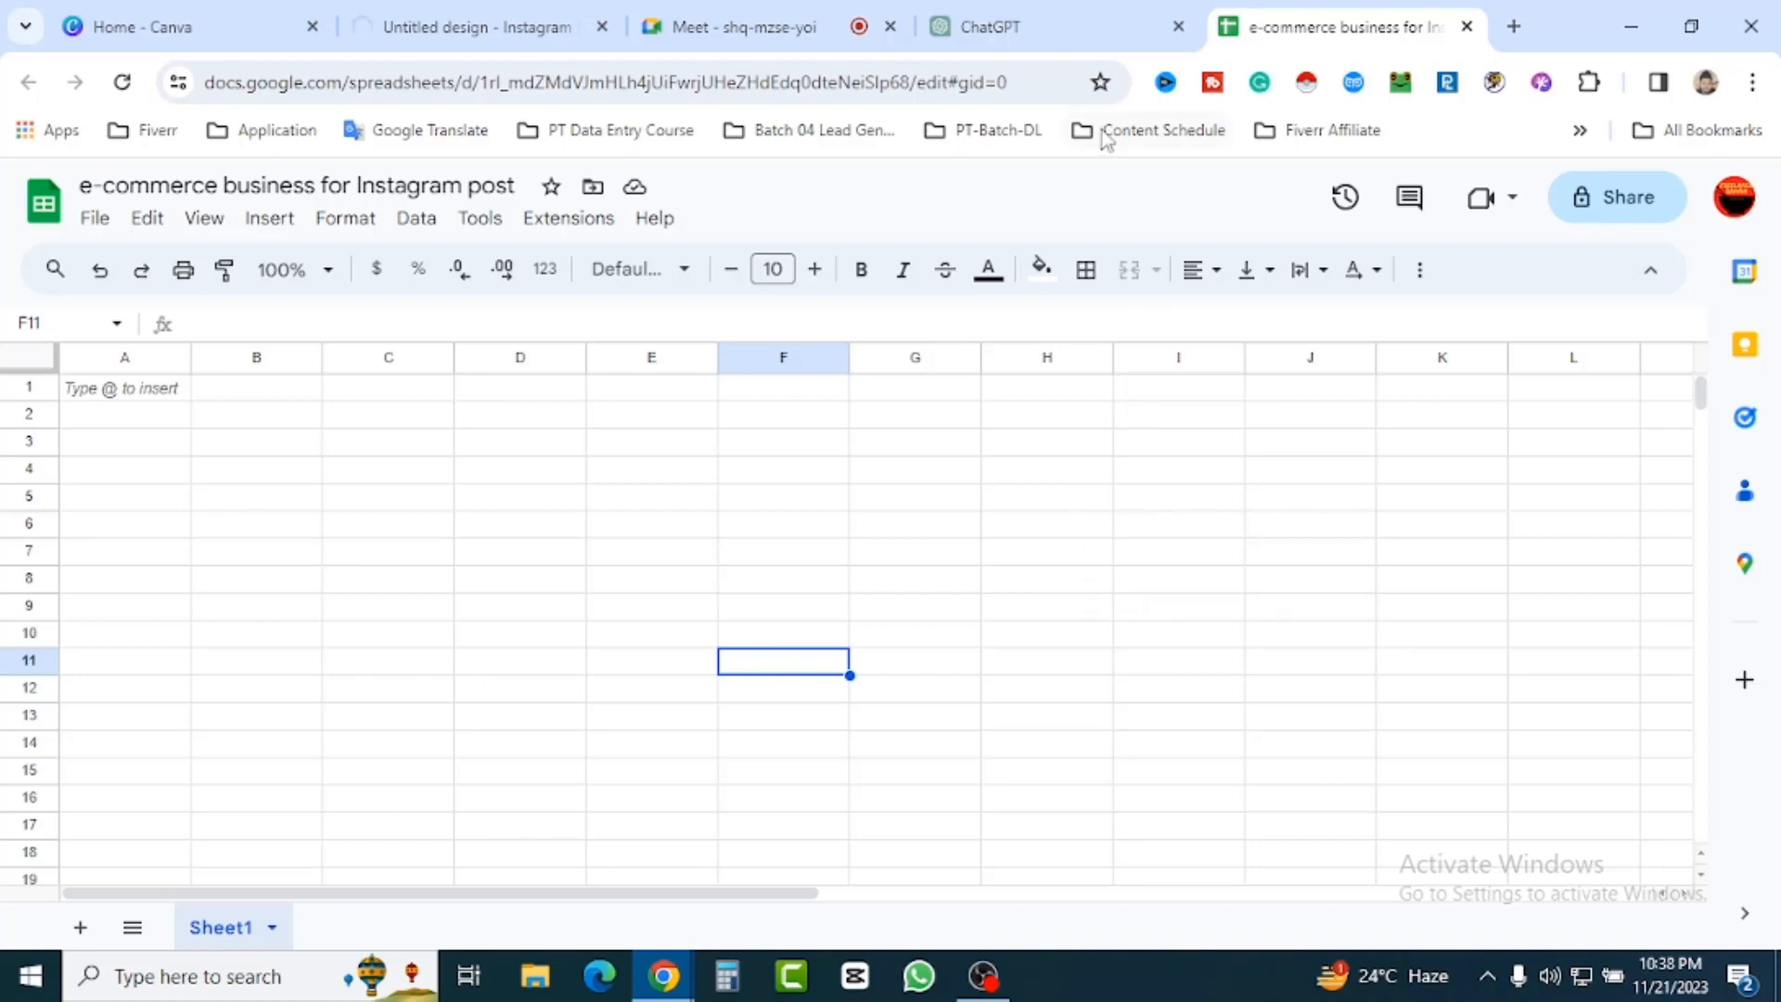
# Copy the first tip's title "Engaging Content" from ChatGPT into cell A1 of the spreadsheet and widen column A to fit it.
pyautogui.click(1025, 26)
pyautogui.click(983, 466)
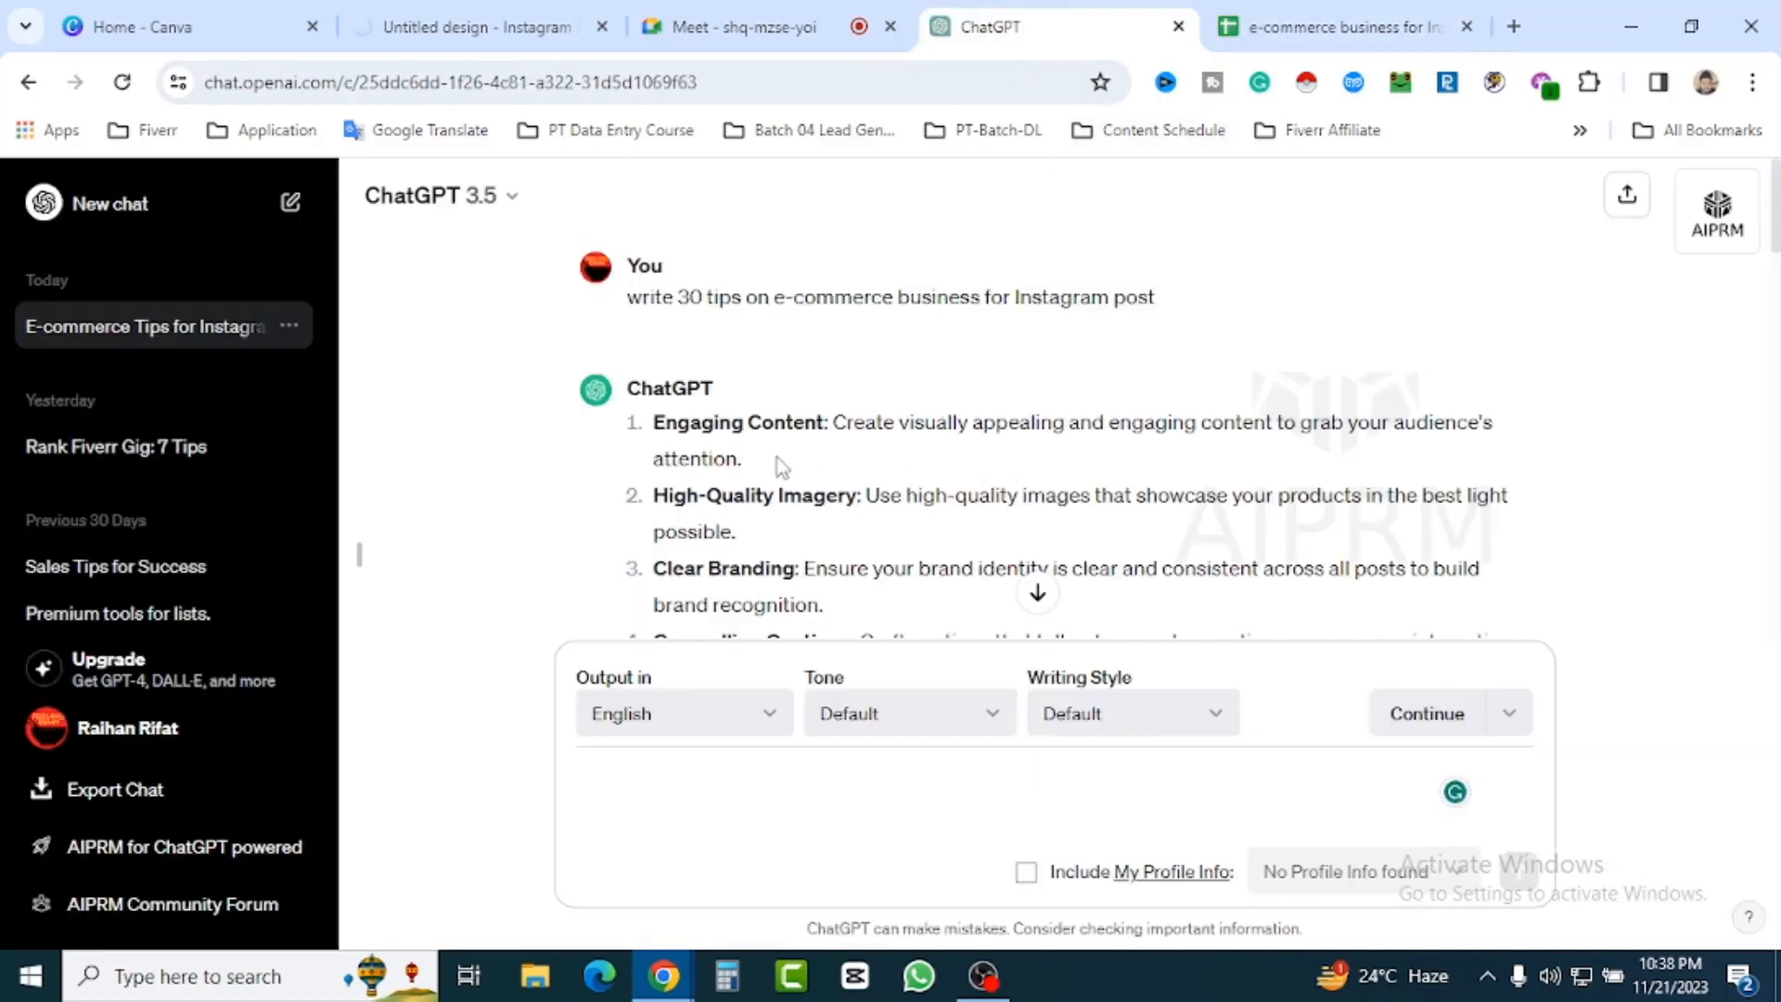
pyautogui.moveTo(658, 412); pyautogui.dragTo(818, 415)
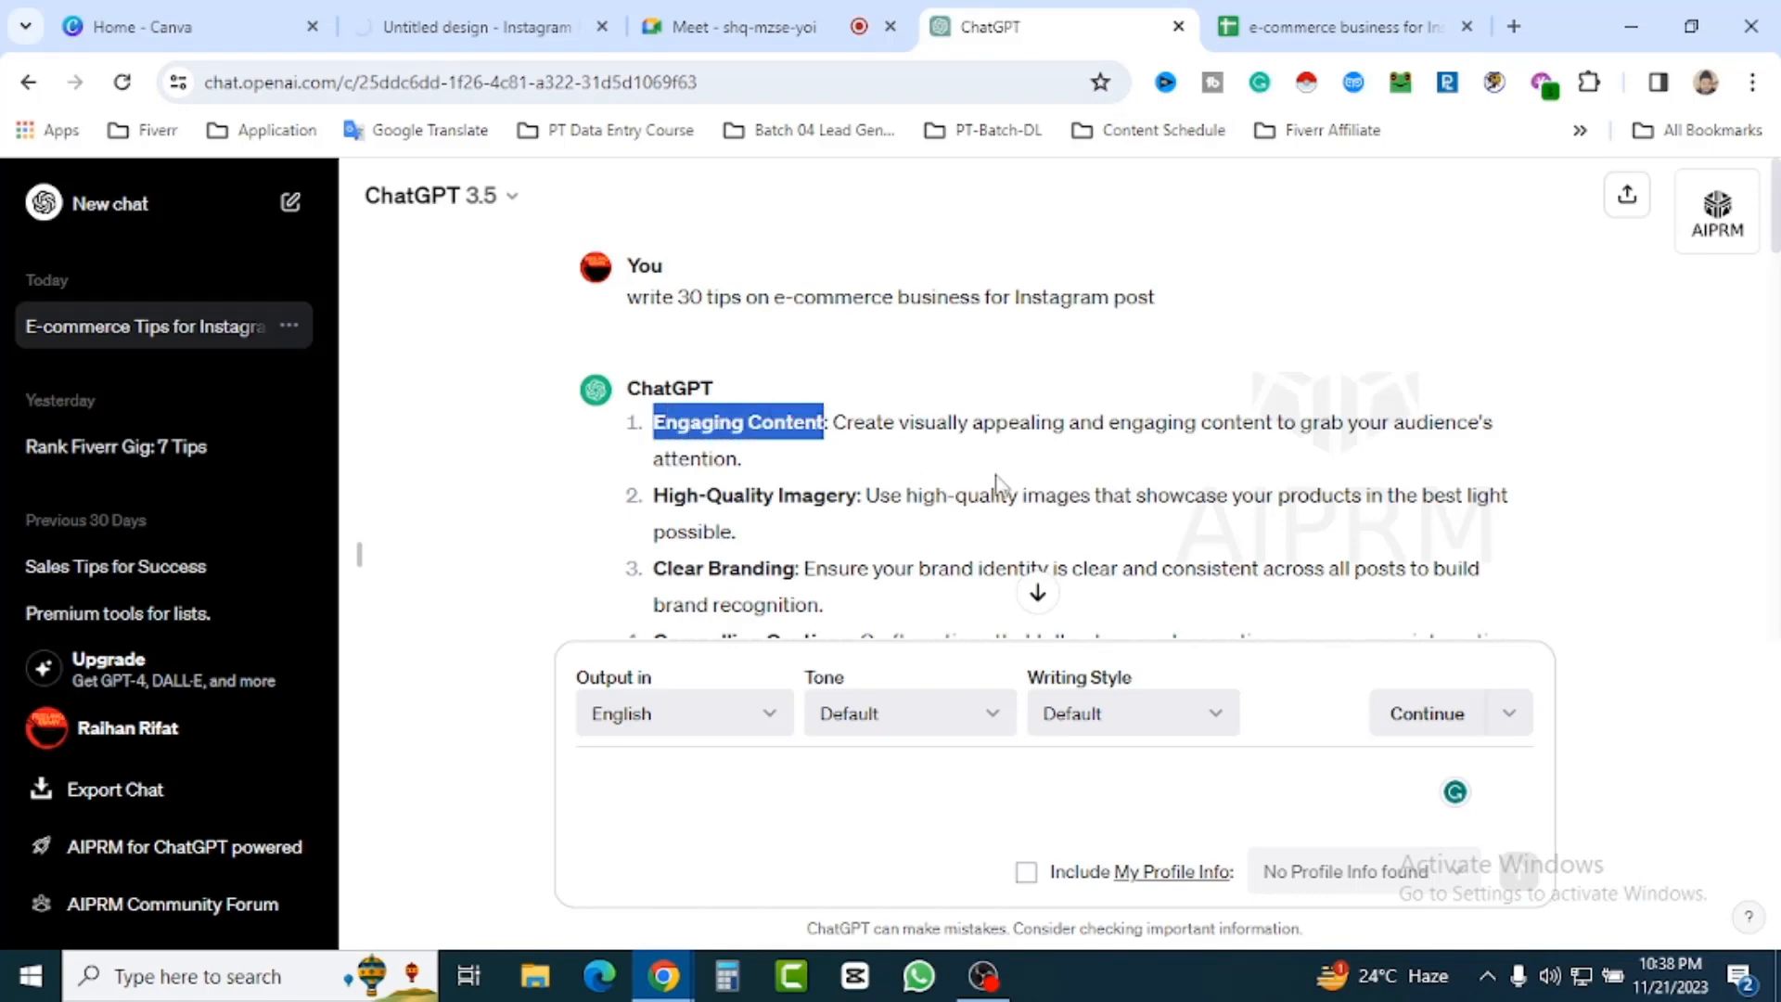
pyautogui.click(1335, 26)
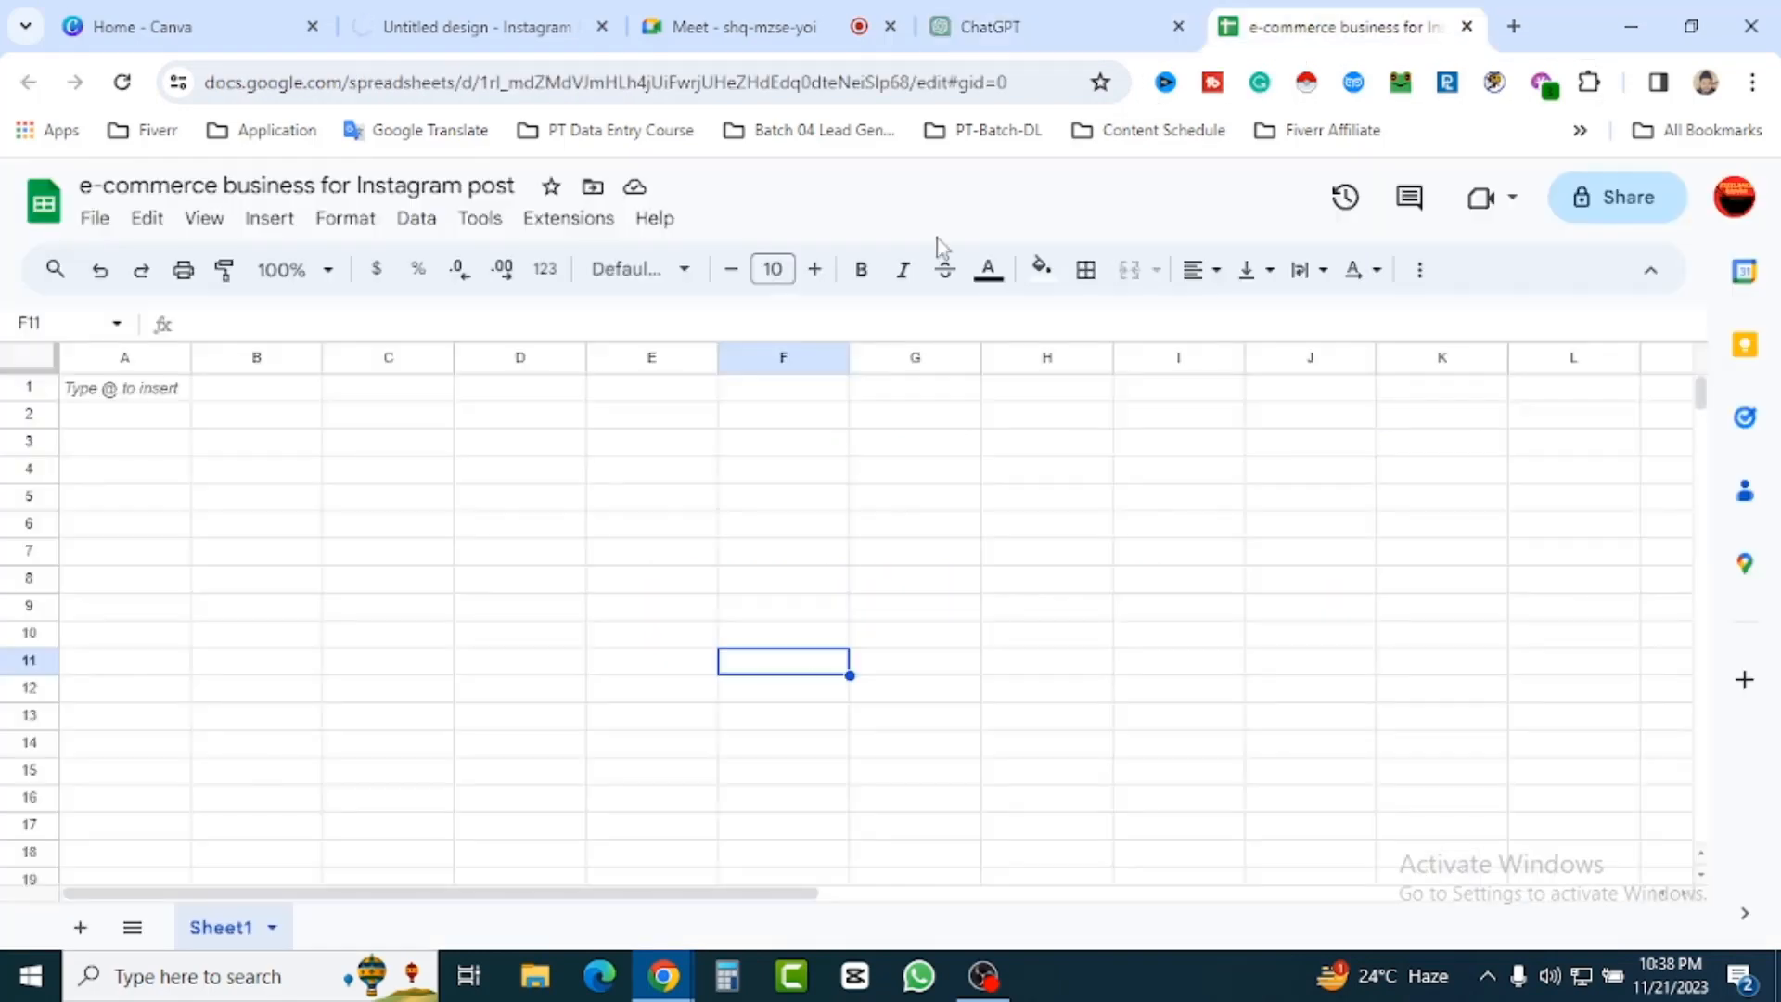
pyautogui.click(154, 398)
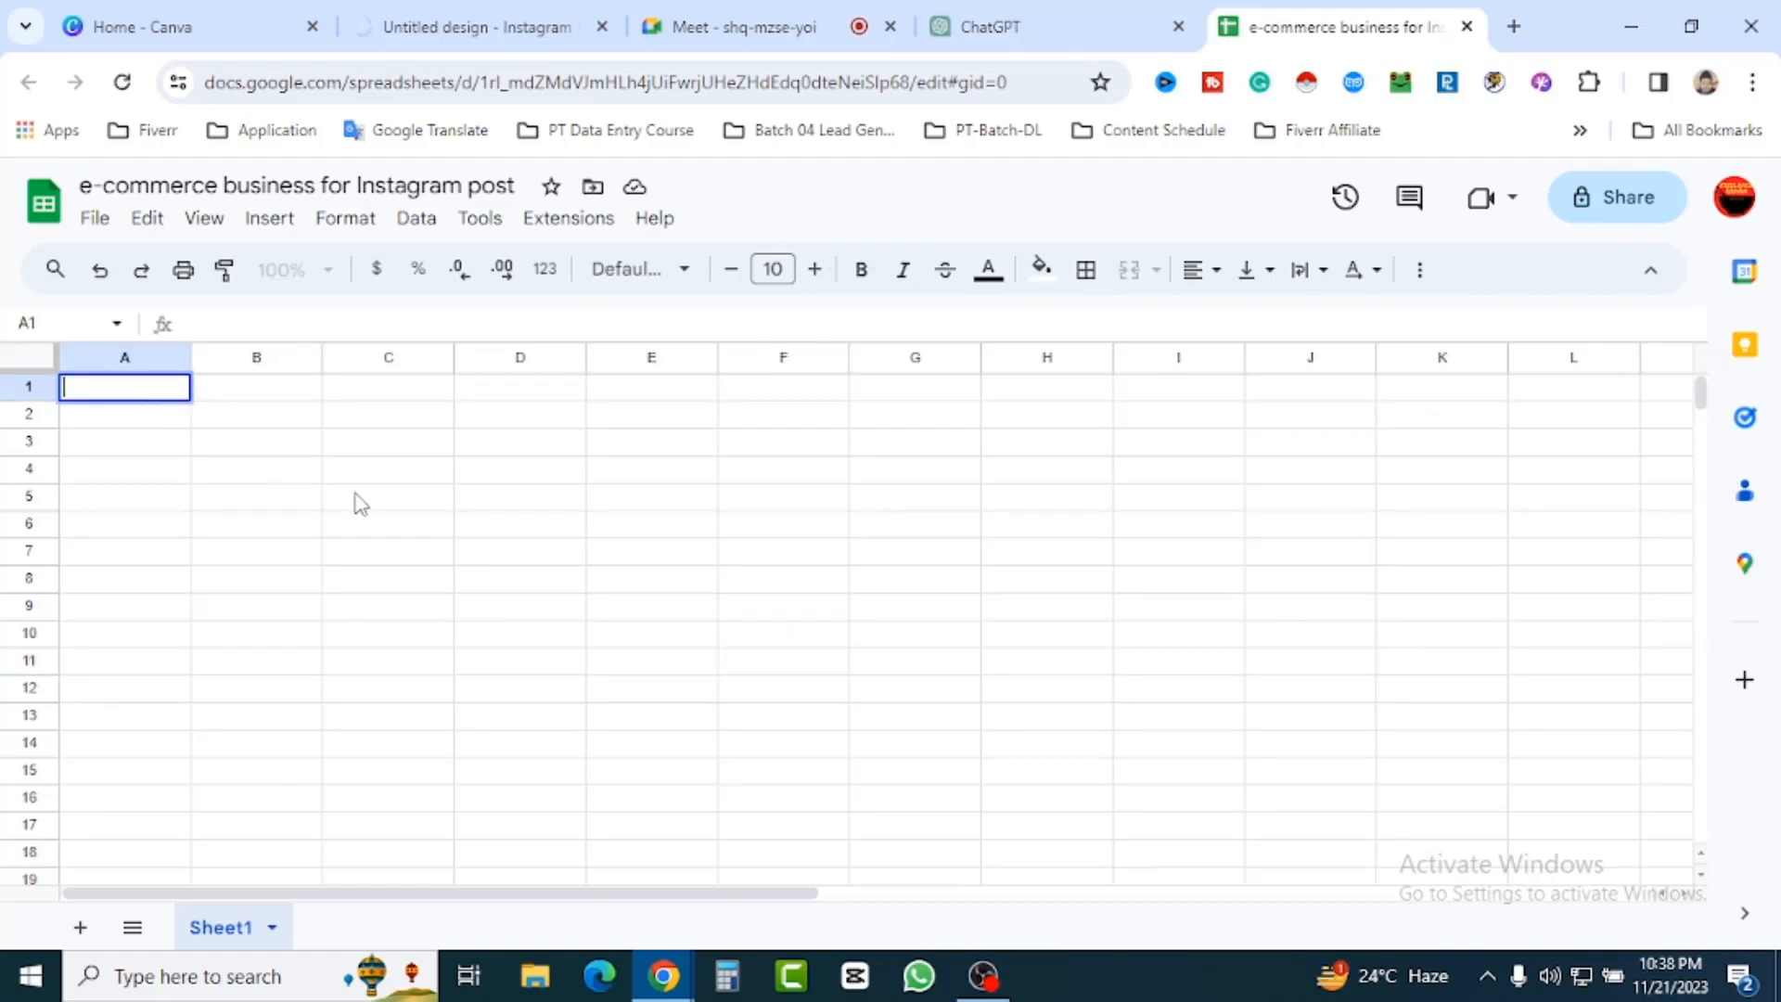
pyautogui.hotkey('ctrl', 'v')
pyautogui.click(466, 583)
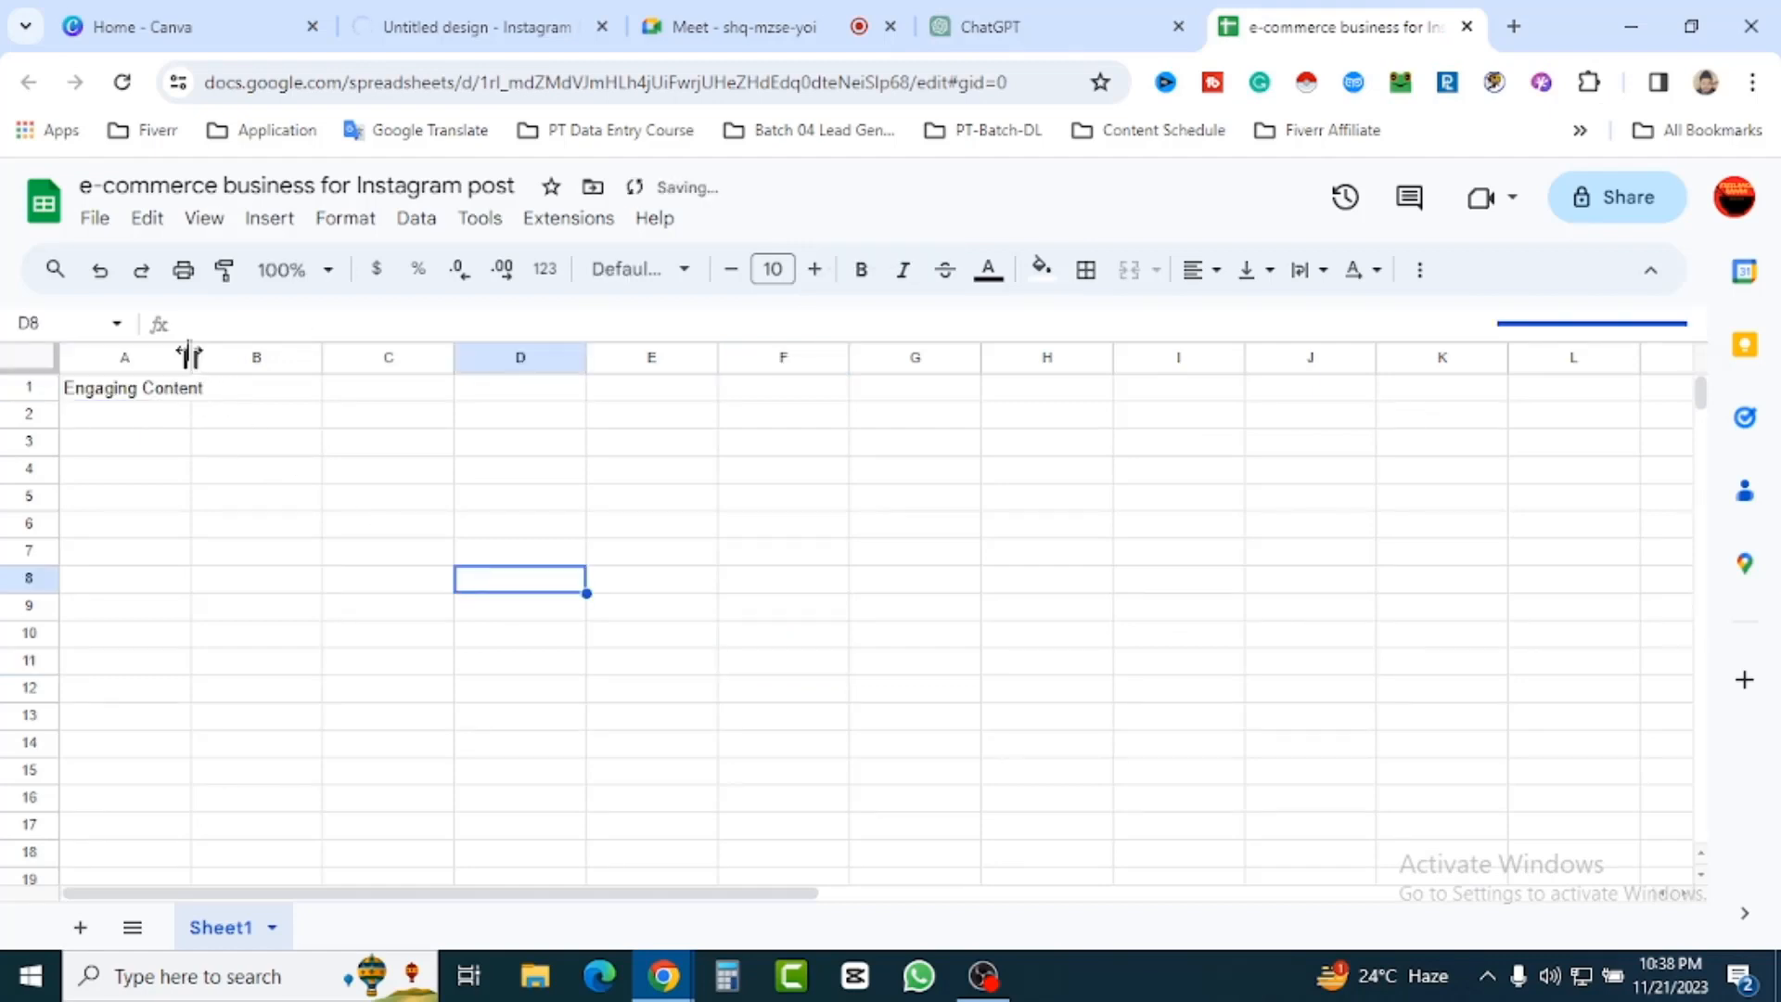
pyautogui.moveTo(190, 355); pyautogui.dragTo(208, 357)
# Copy the "Engaging Content" tip's description from ChatGPT into cell B1 of the spreadsheet.
pyautogui.click(986, 27)
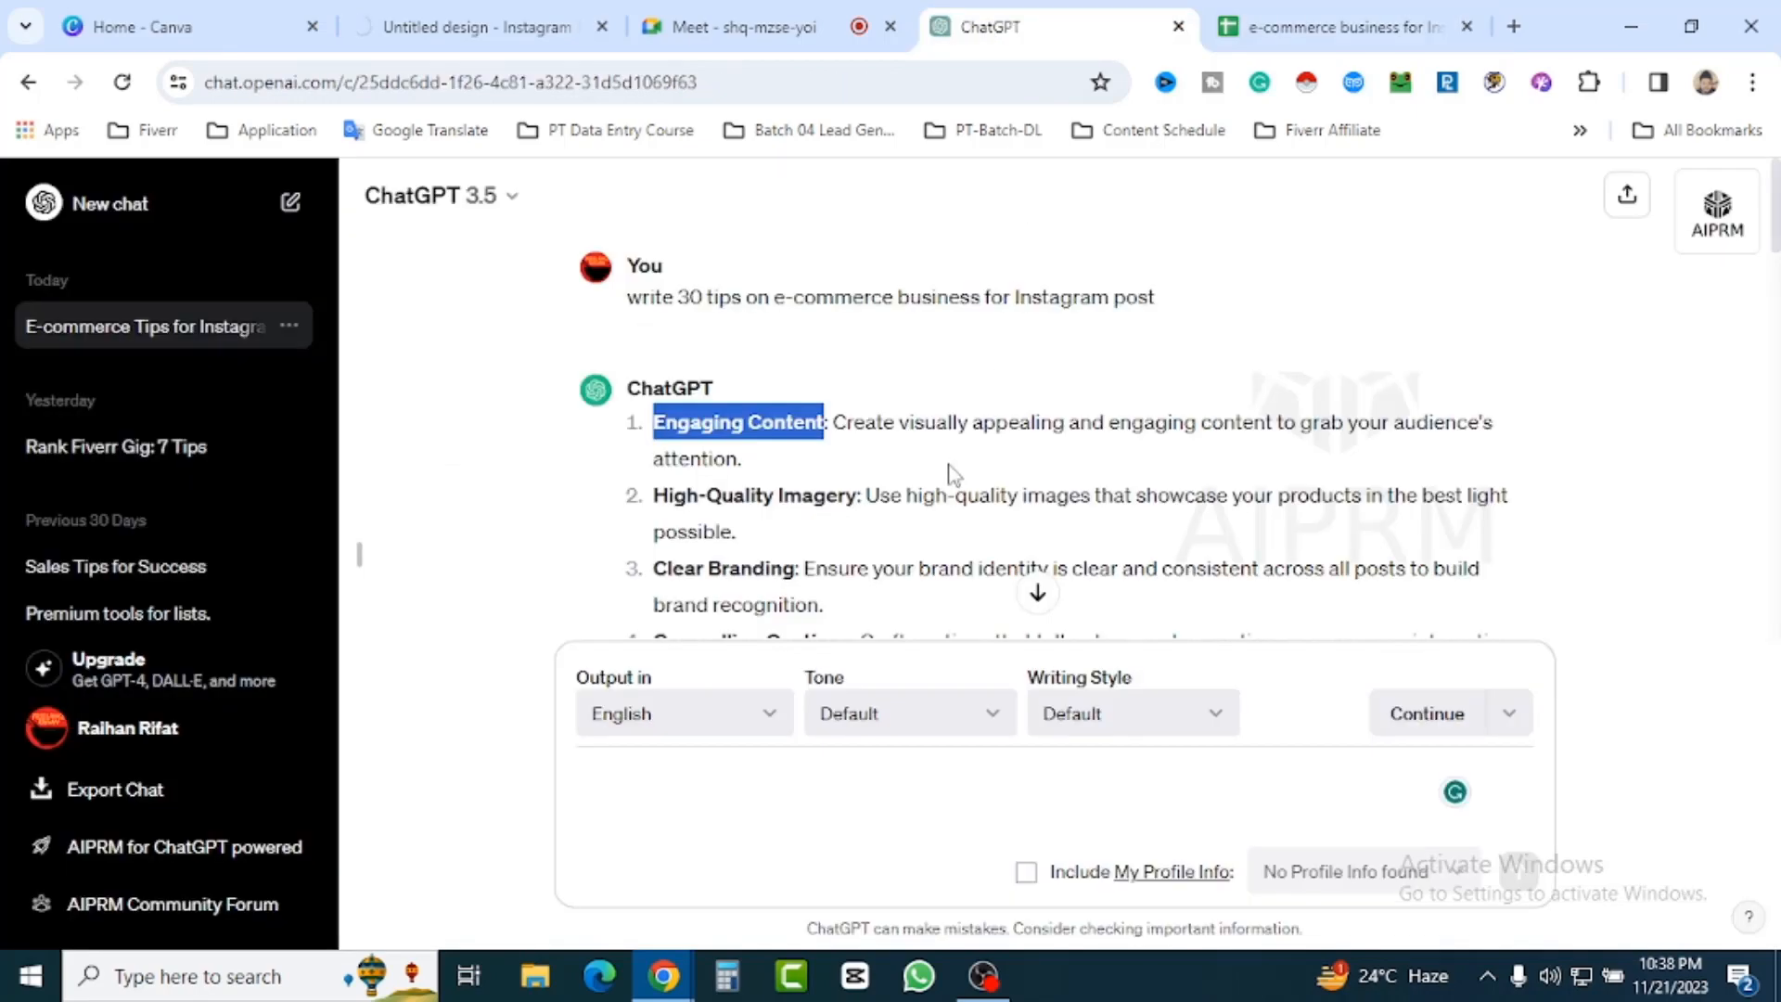
pyautogui.click(830, 431)
pyautogui.moveTo(836, 420); pyautogui.dragTo(786, 464)
pyautogui.hotkey('ctrl', 'c')
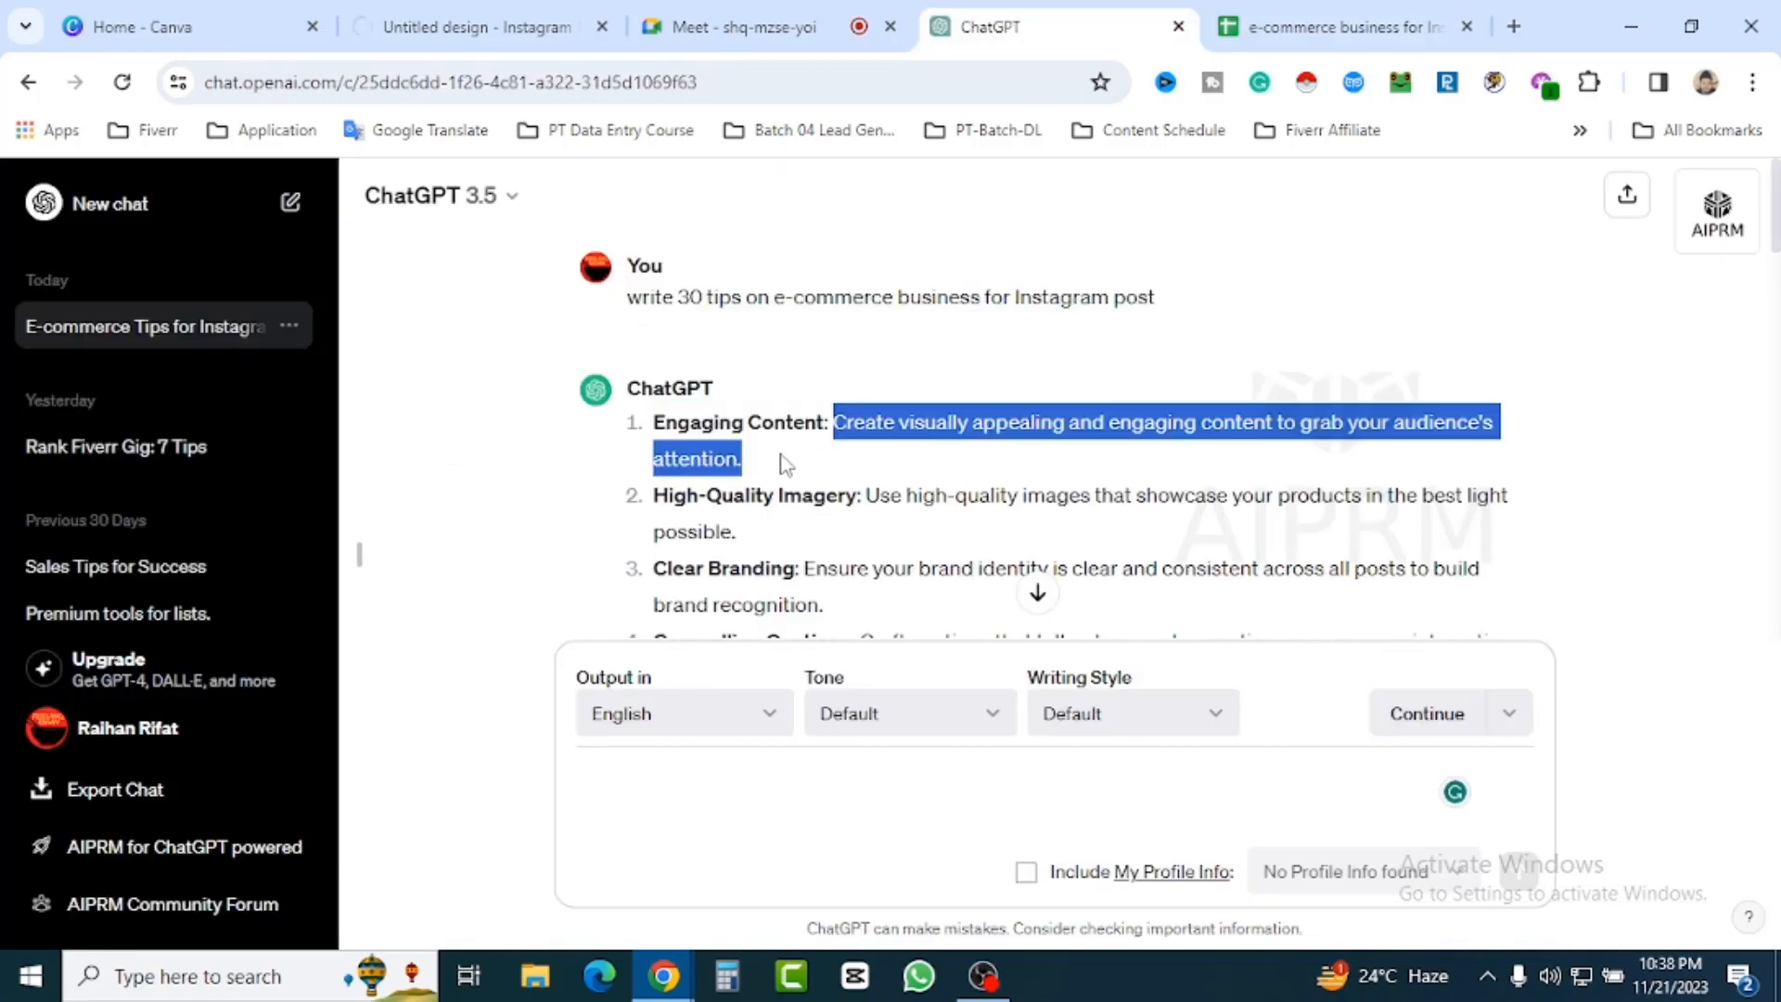
pyautogui.click(1354, 42)
pyautogui.doubleClick(271, 392)
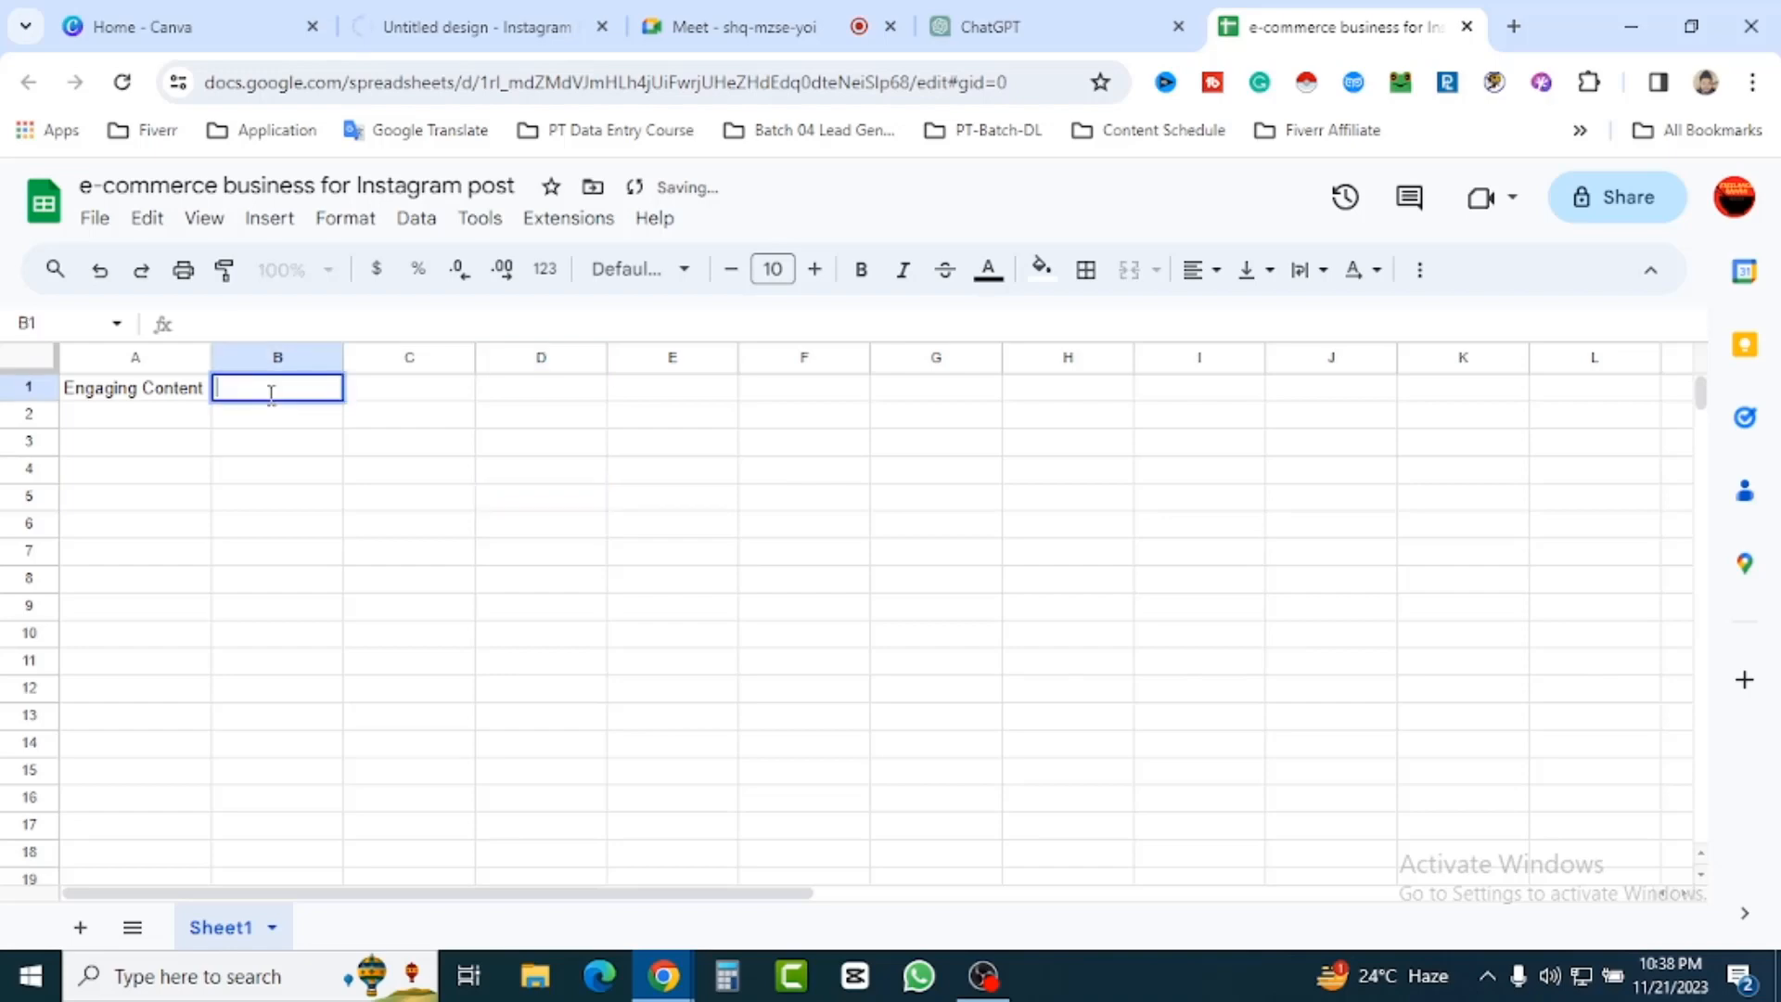
pyautogui.hotkey('ctrl', 'v')
pyautogui.click(560, 582)
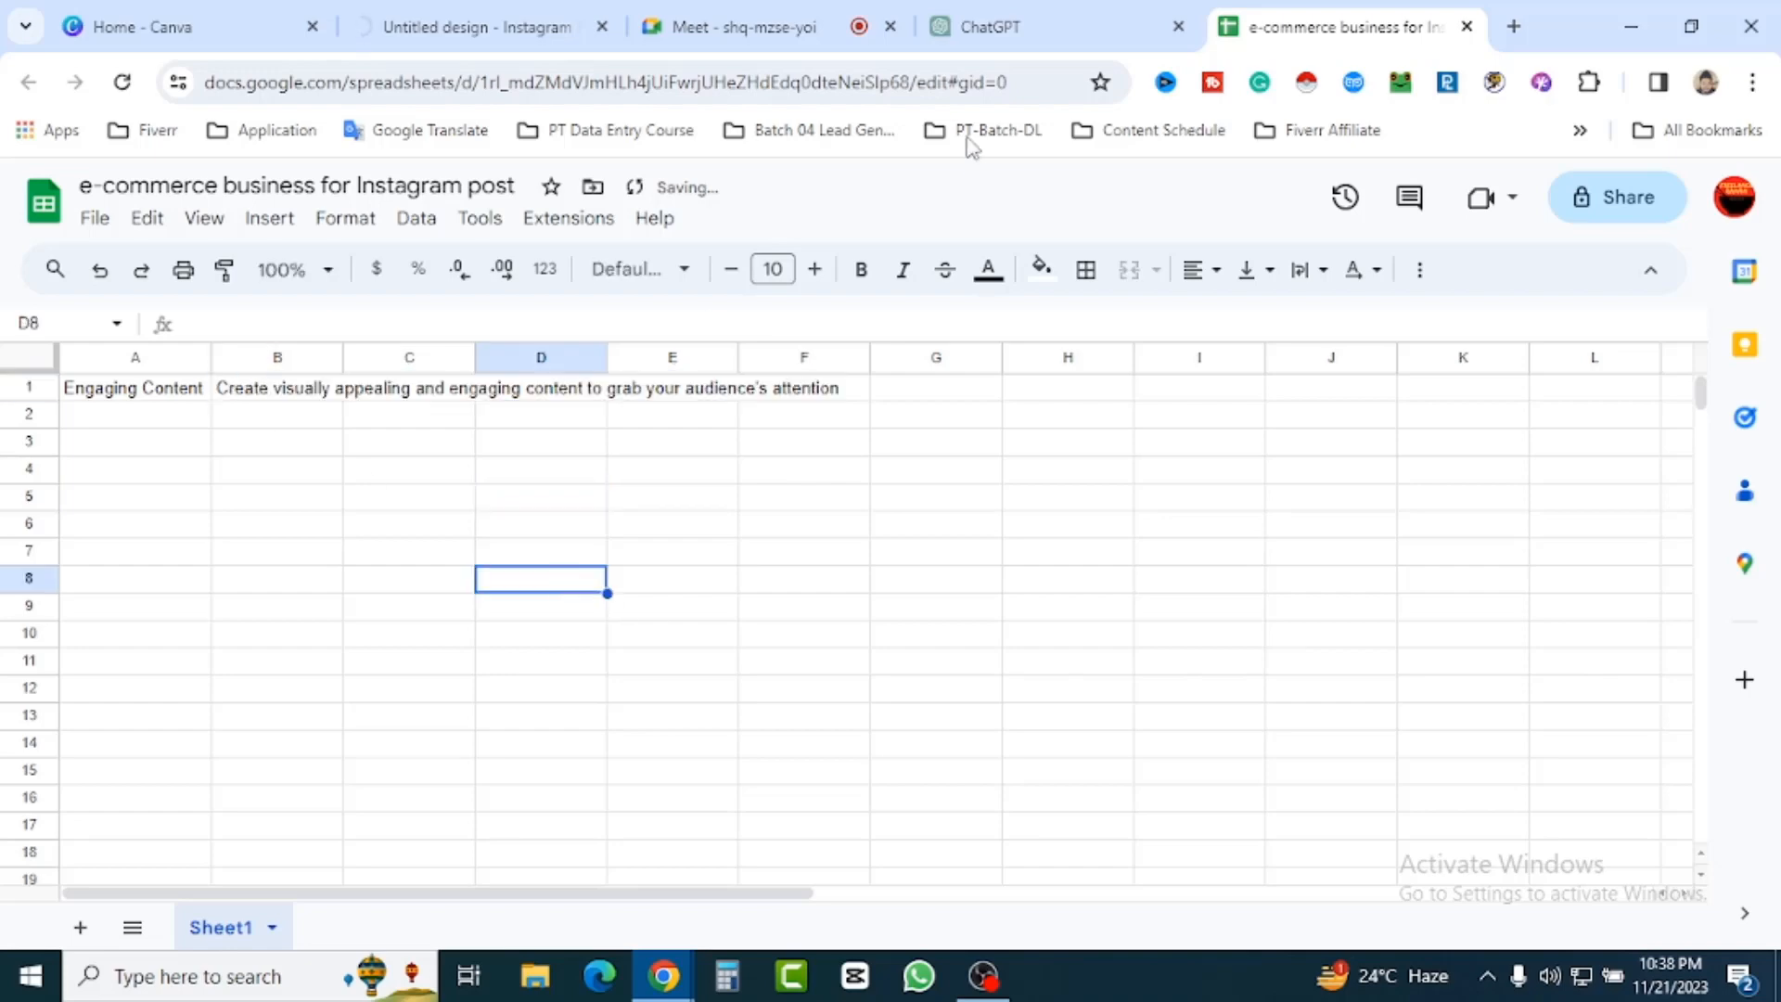
# Copy the second tip's title "High-Quality Imagery" from ChatGPT into cell A2 of the spreadsheet.
pyautogui.click(987, 28)
pyautogui.moveTo(654, 494); pyautogui.dragTo(857, 496)
pyautogui.hotkey('ctrl', 'c')
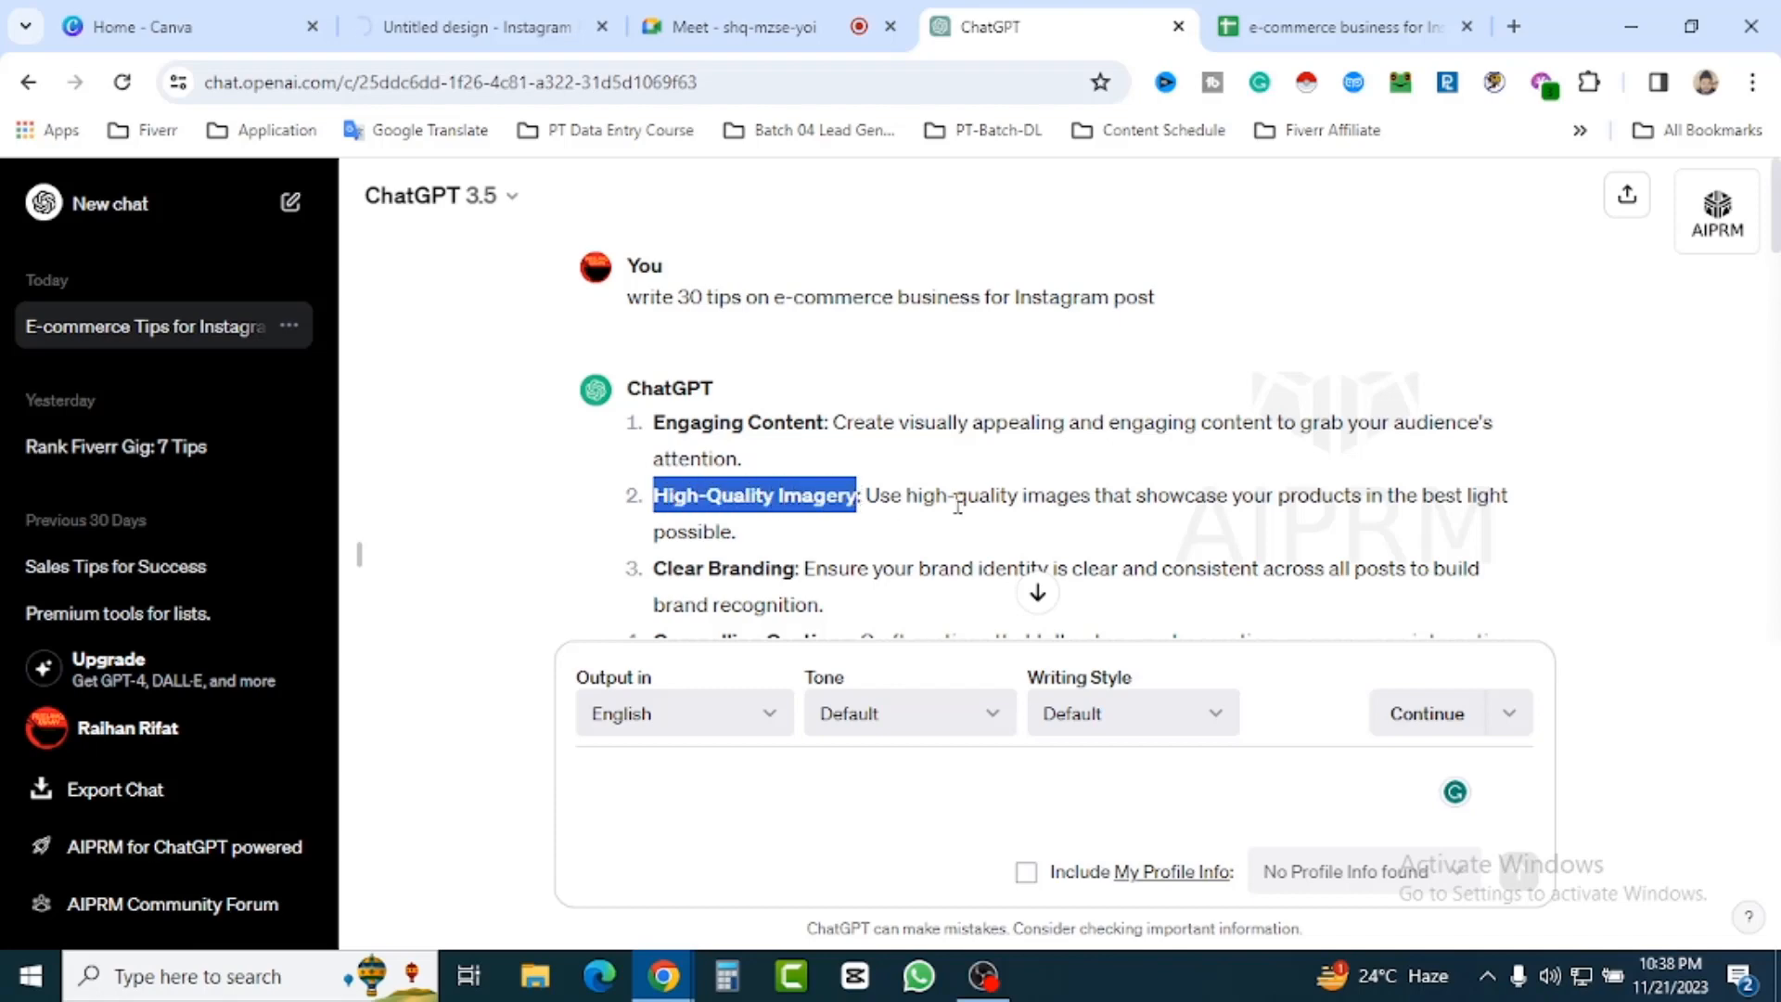
pyautogui.click(1345, 26)
pyautogui.click(115, 417)
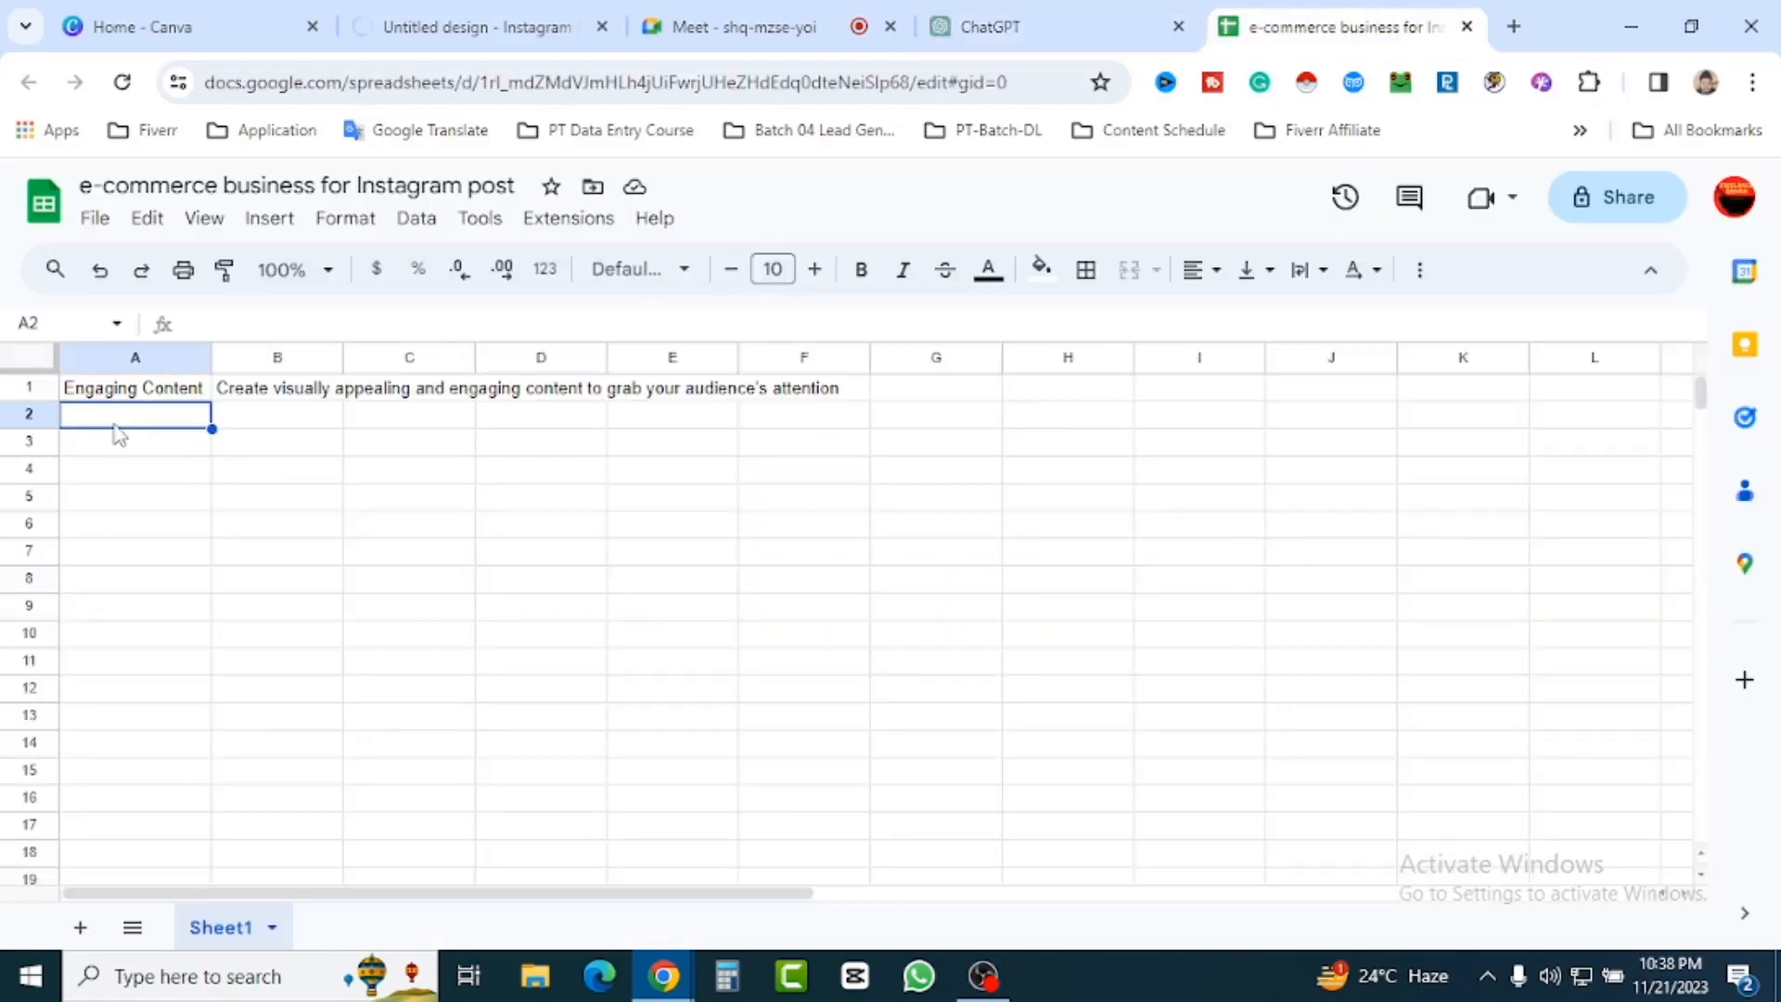
pyautogui.hotkey('ctrl', 'v')
pyautogui.click(376, 551)
pyautogui.click(1009, 29)
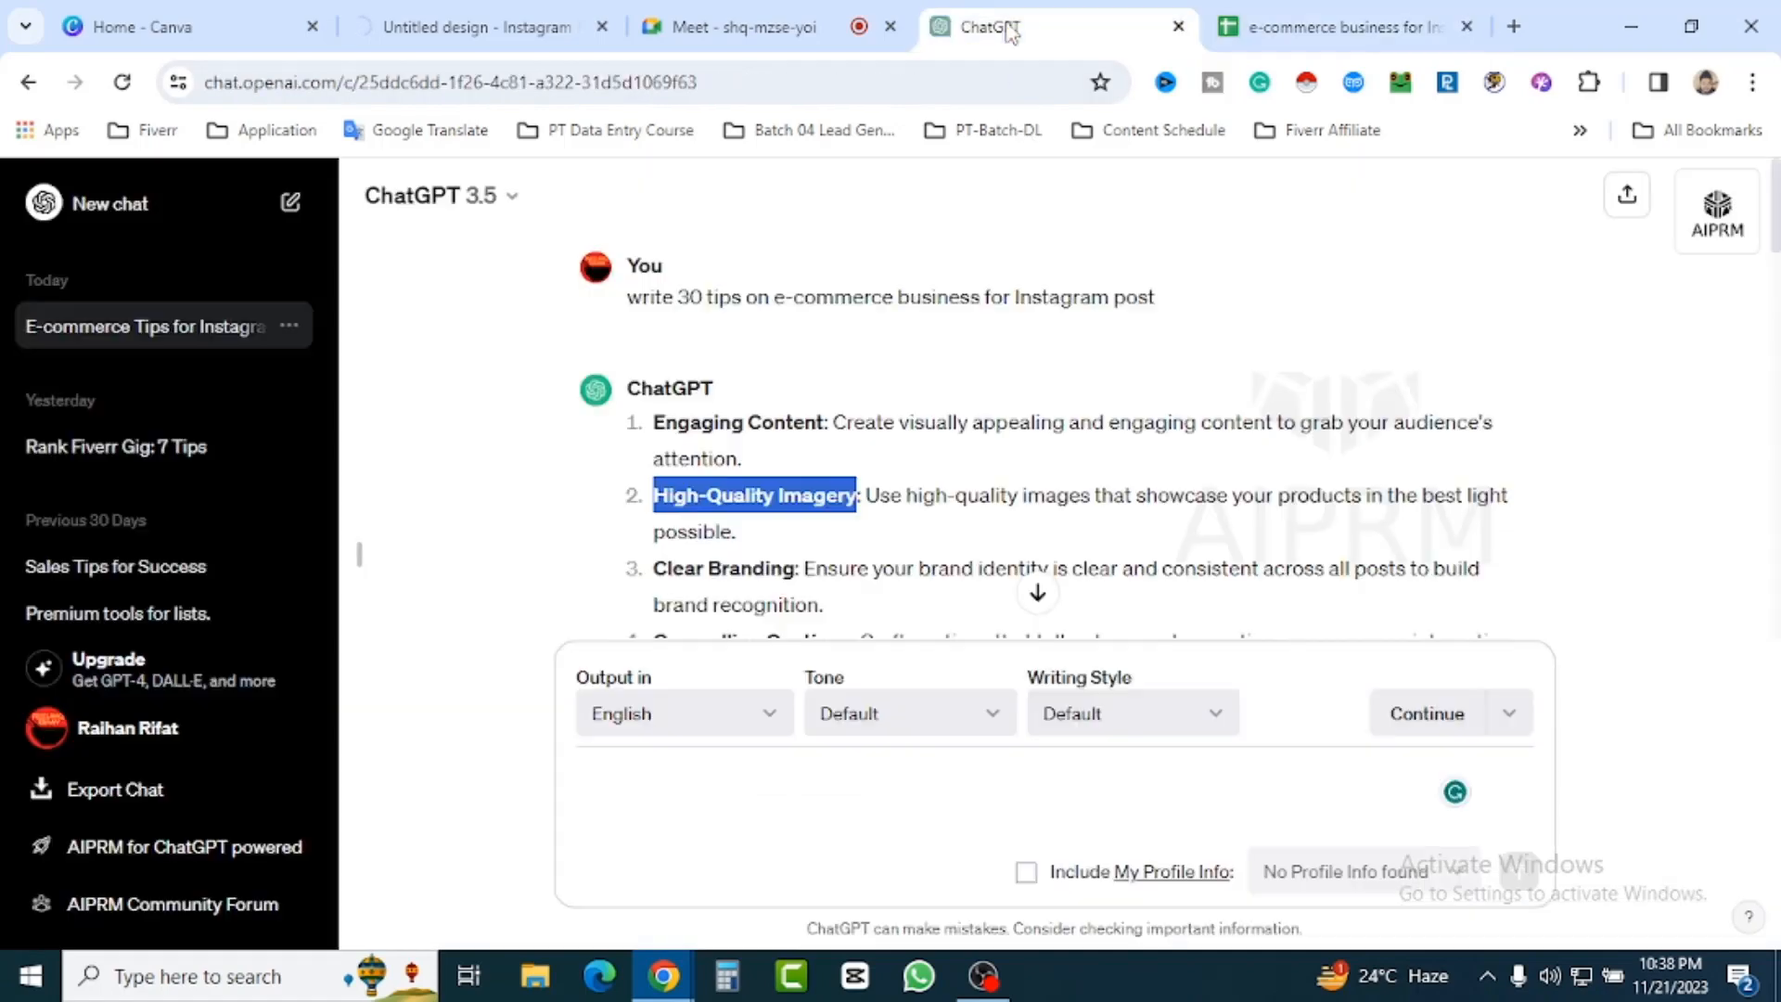
pyautogui.click(928, 436)
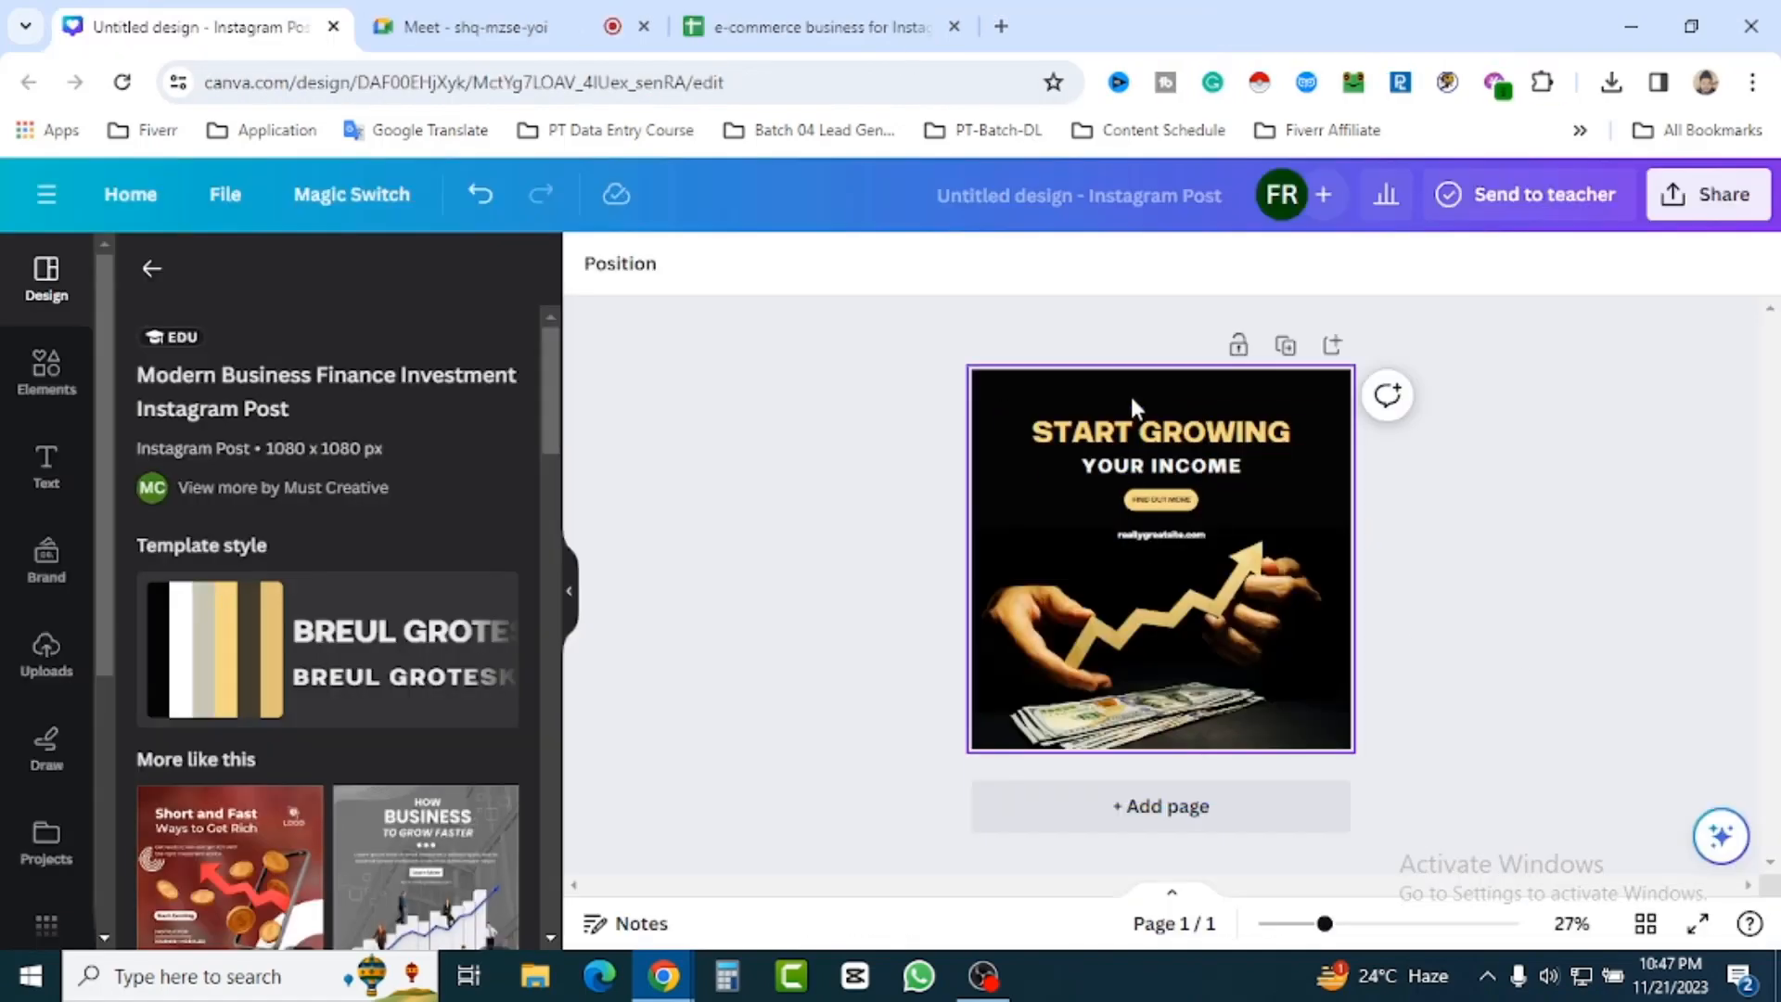
# Delete the website address and the "Find out more" button below the headings in the Canva Instagram post.
pyautogui.click(1167, 527)
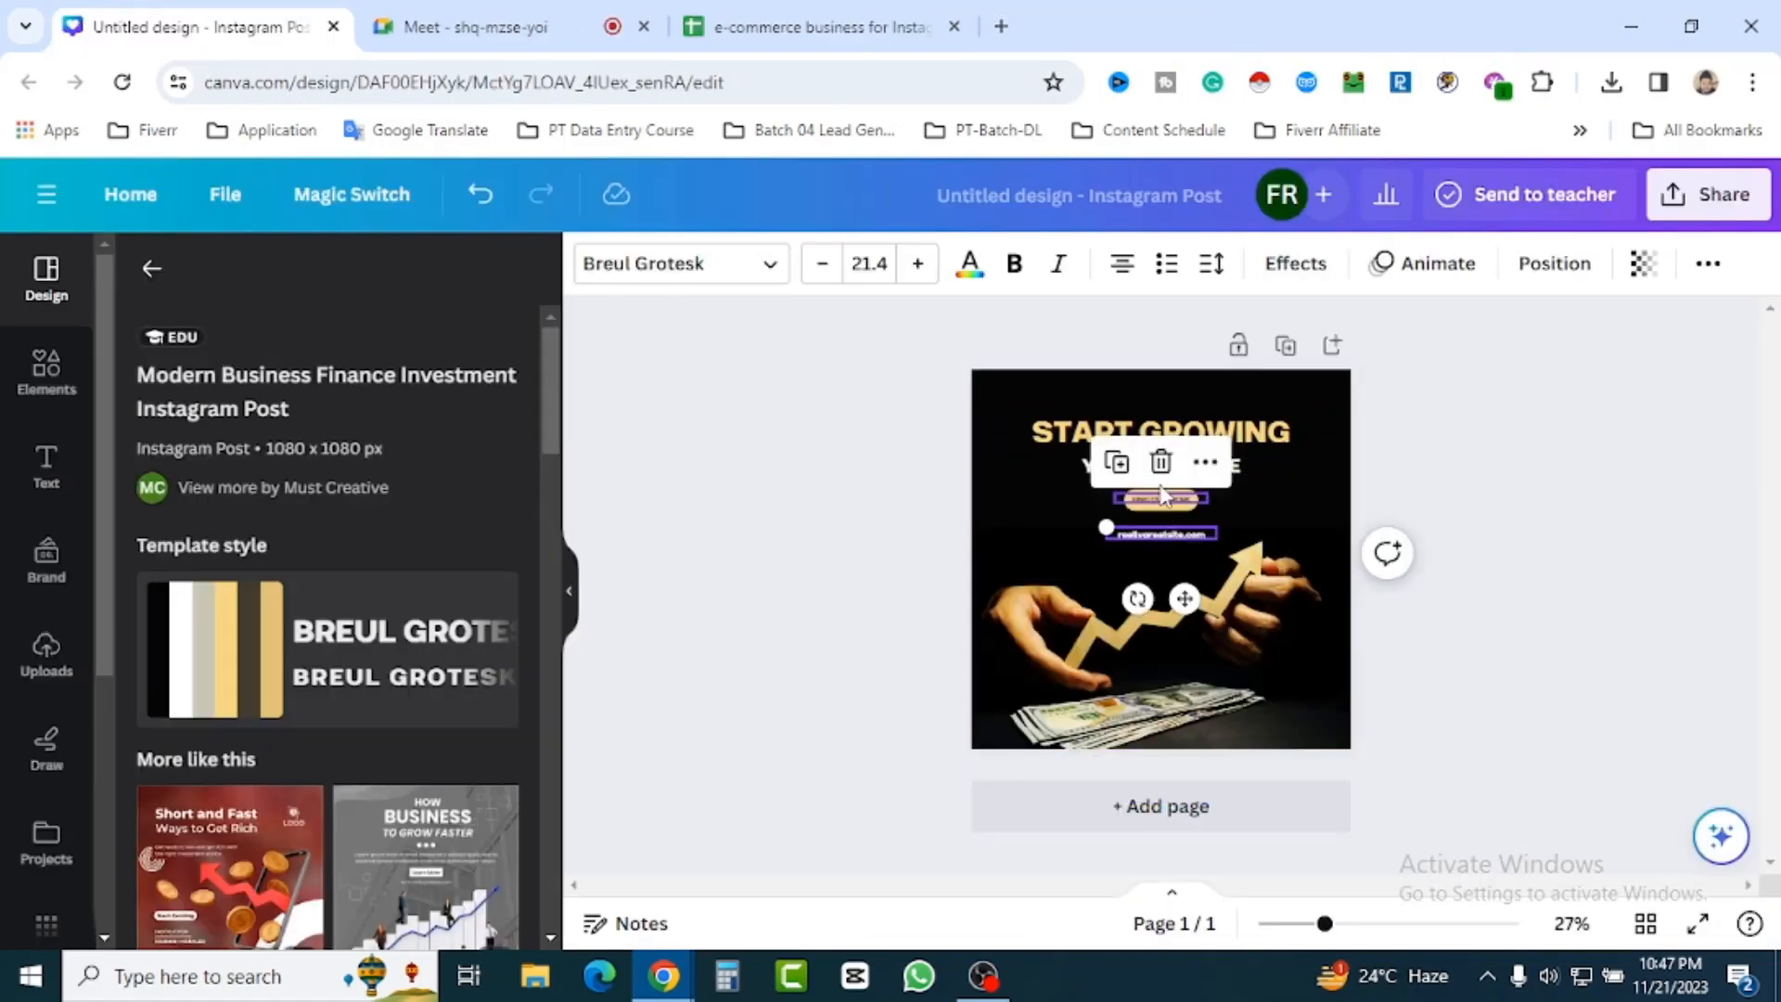
pyautogui.press('Delete')
pyautogui.click(1160, 499)
pyautogui.press('Delete')
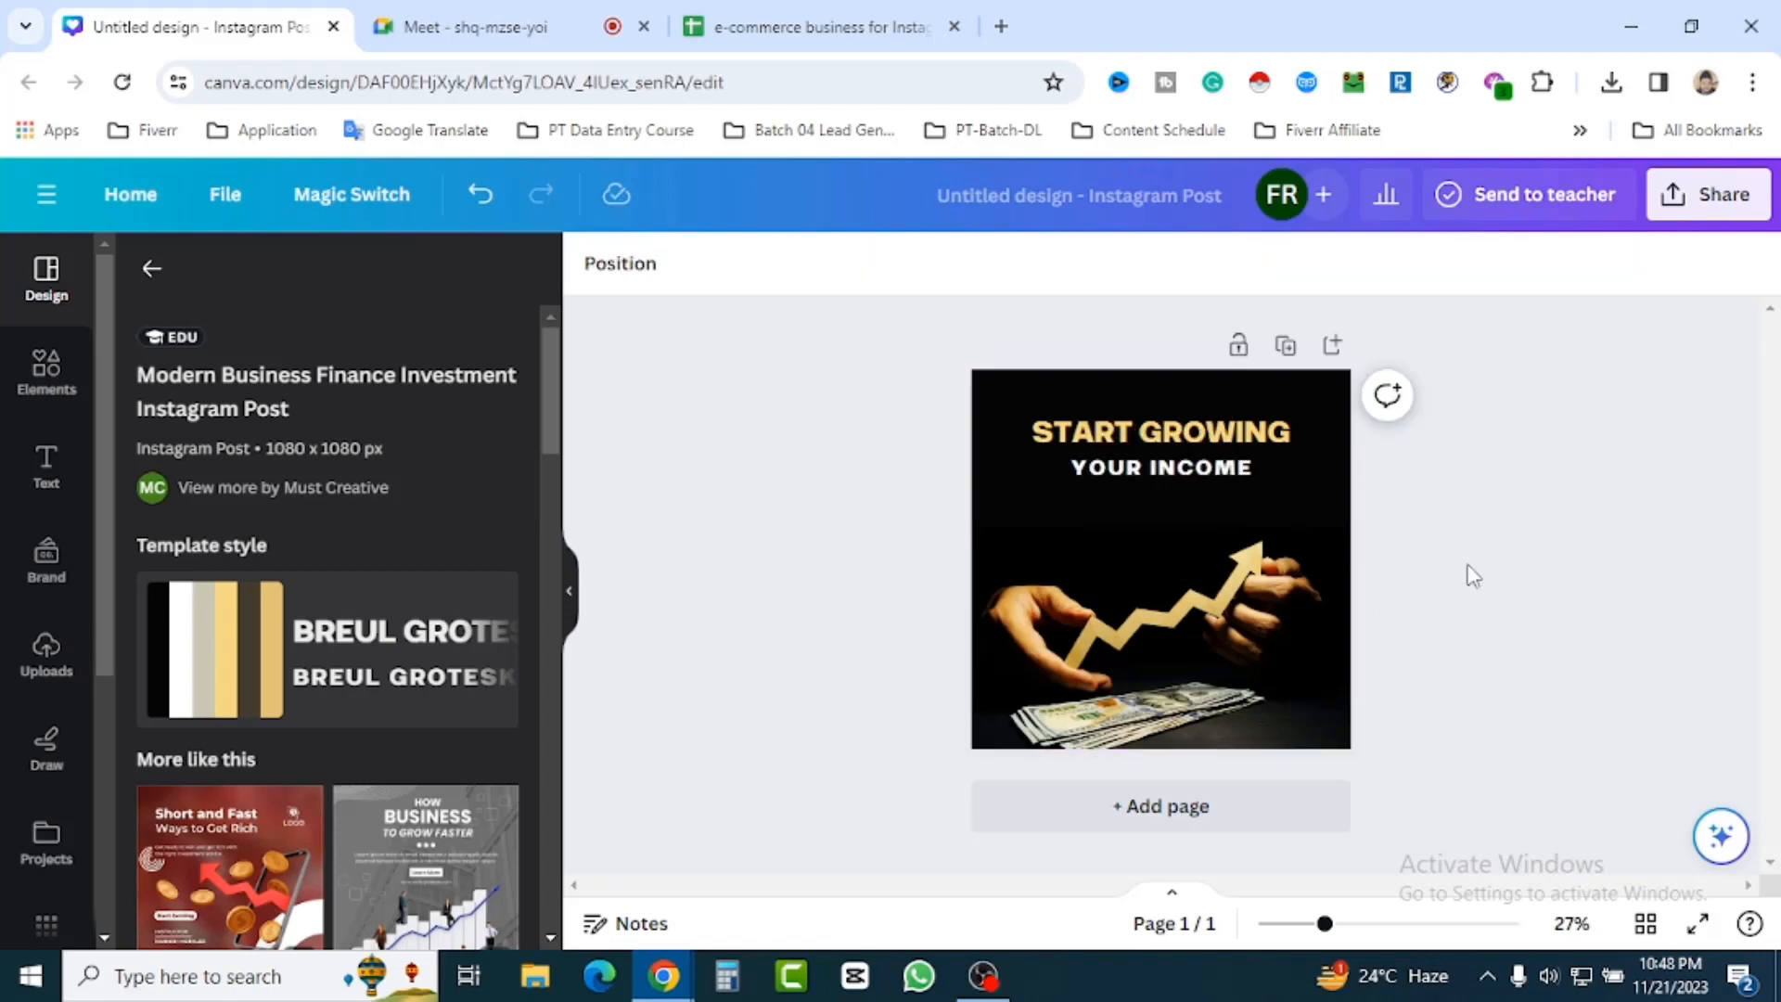
# Switch to the spreadsheet and examine the tip titles in column A and the descriptions in column B.
pyautogui.click(1155, 433)
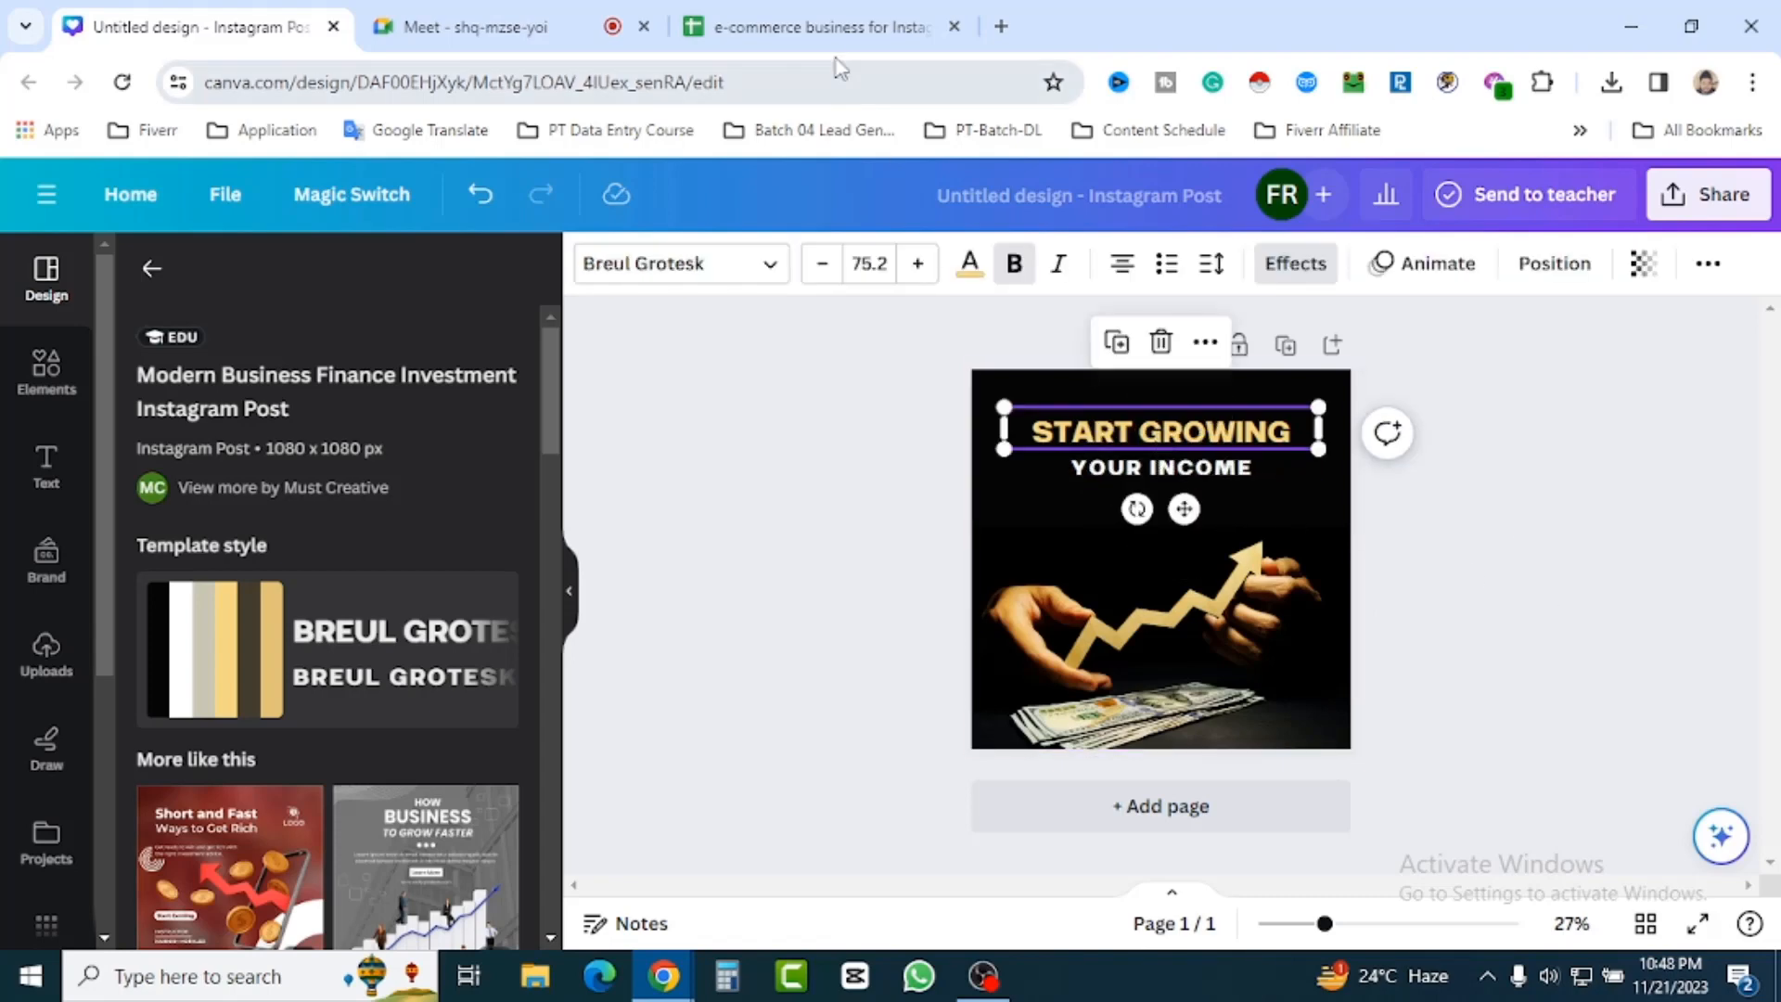
pyautogui.click(816, 26)
pyautogui.click(176, 357)
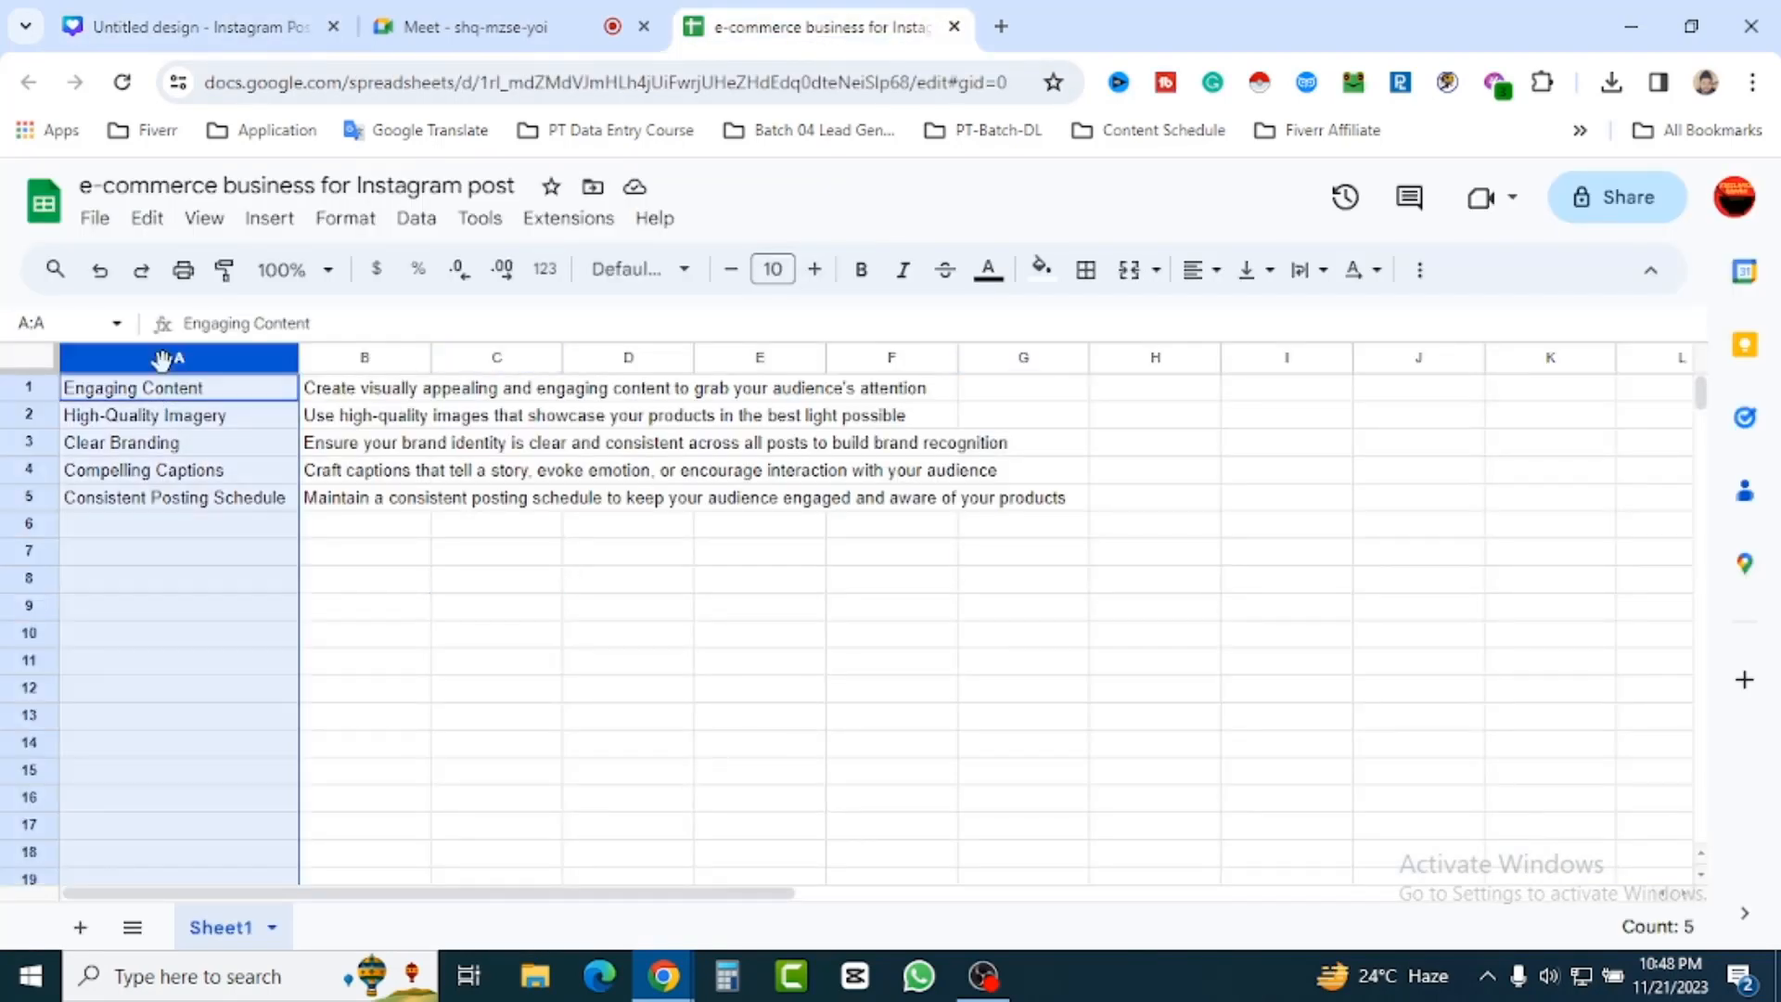
pyautogui.click(376, 363)
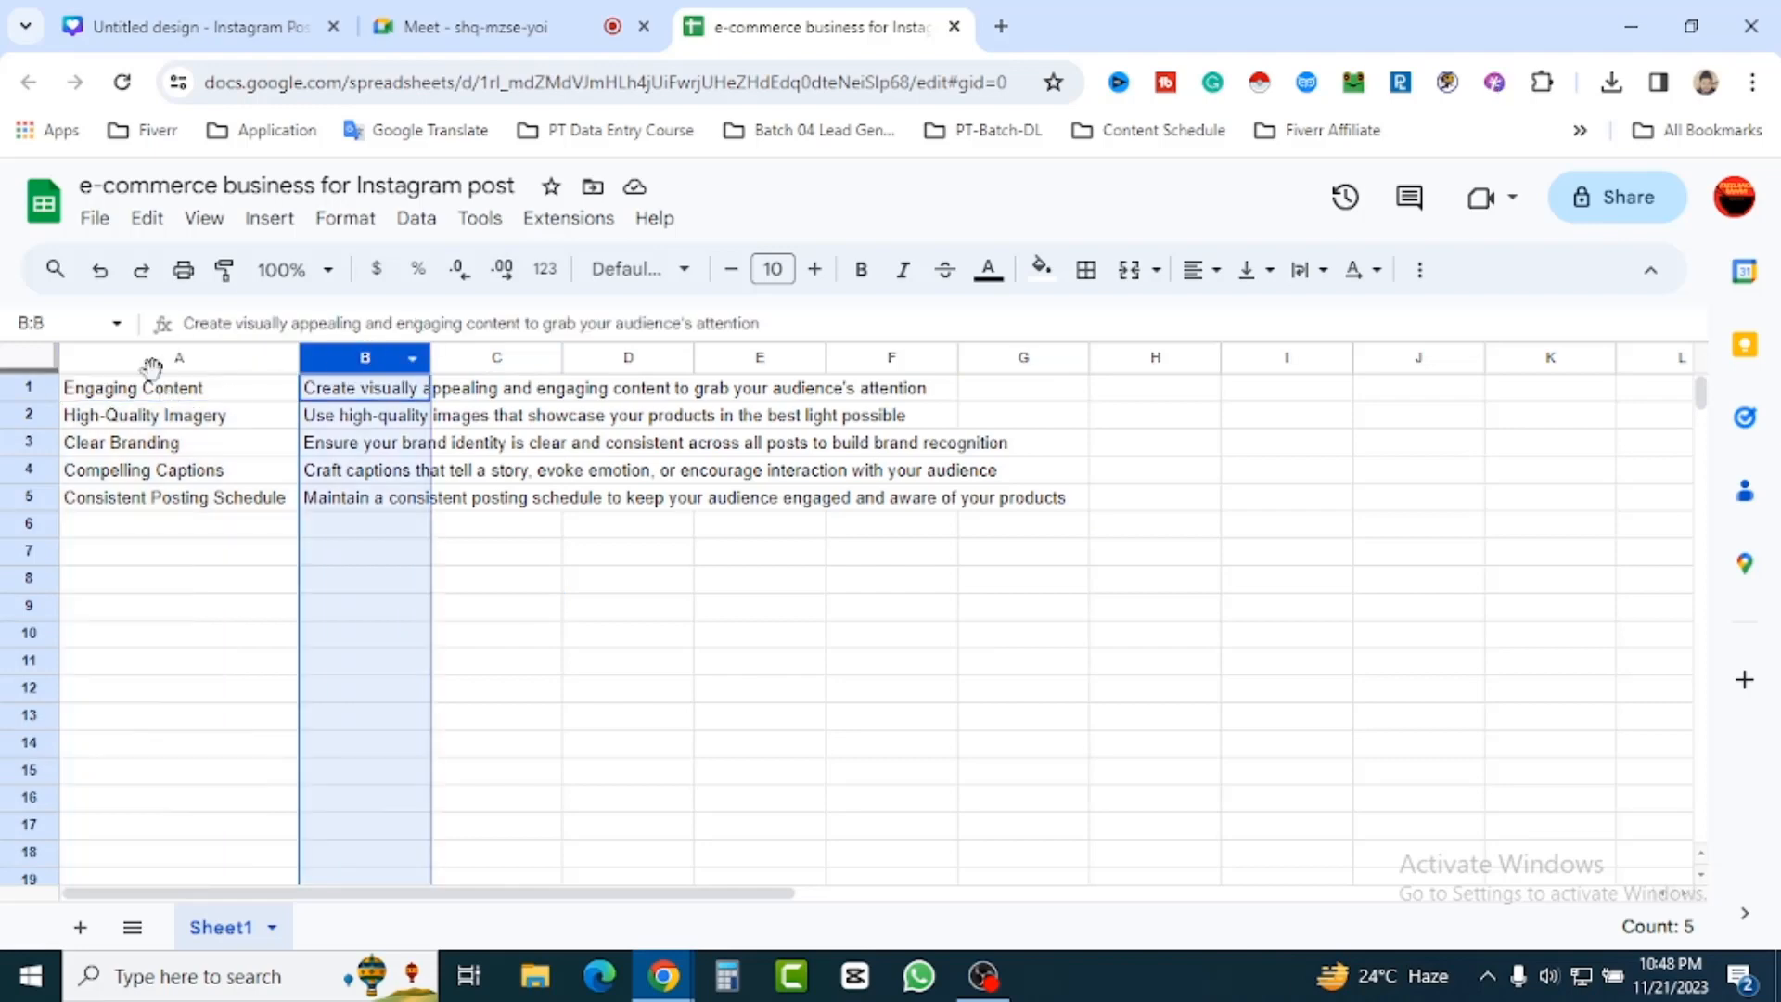
pyautogui.click(163, 568)
pyautogui.click(170, 394)
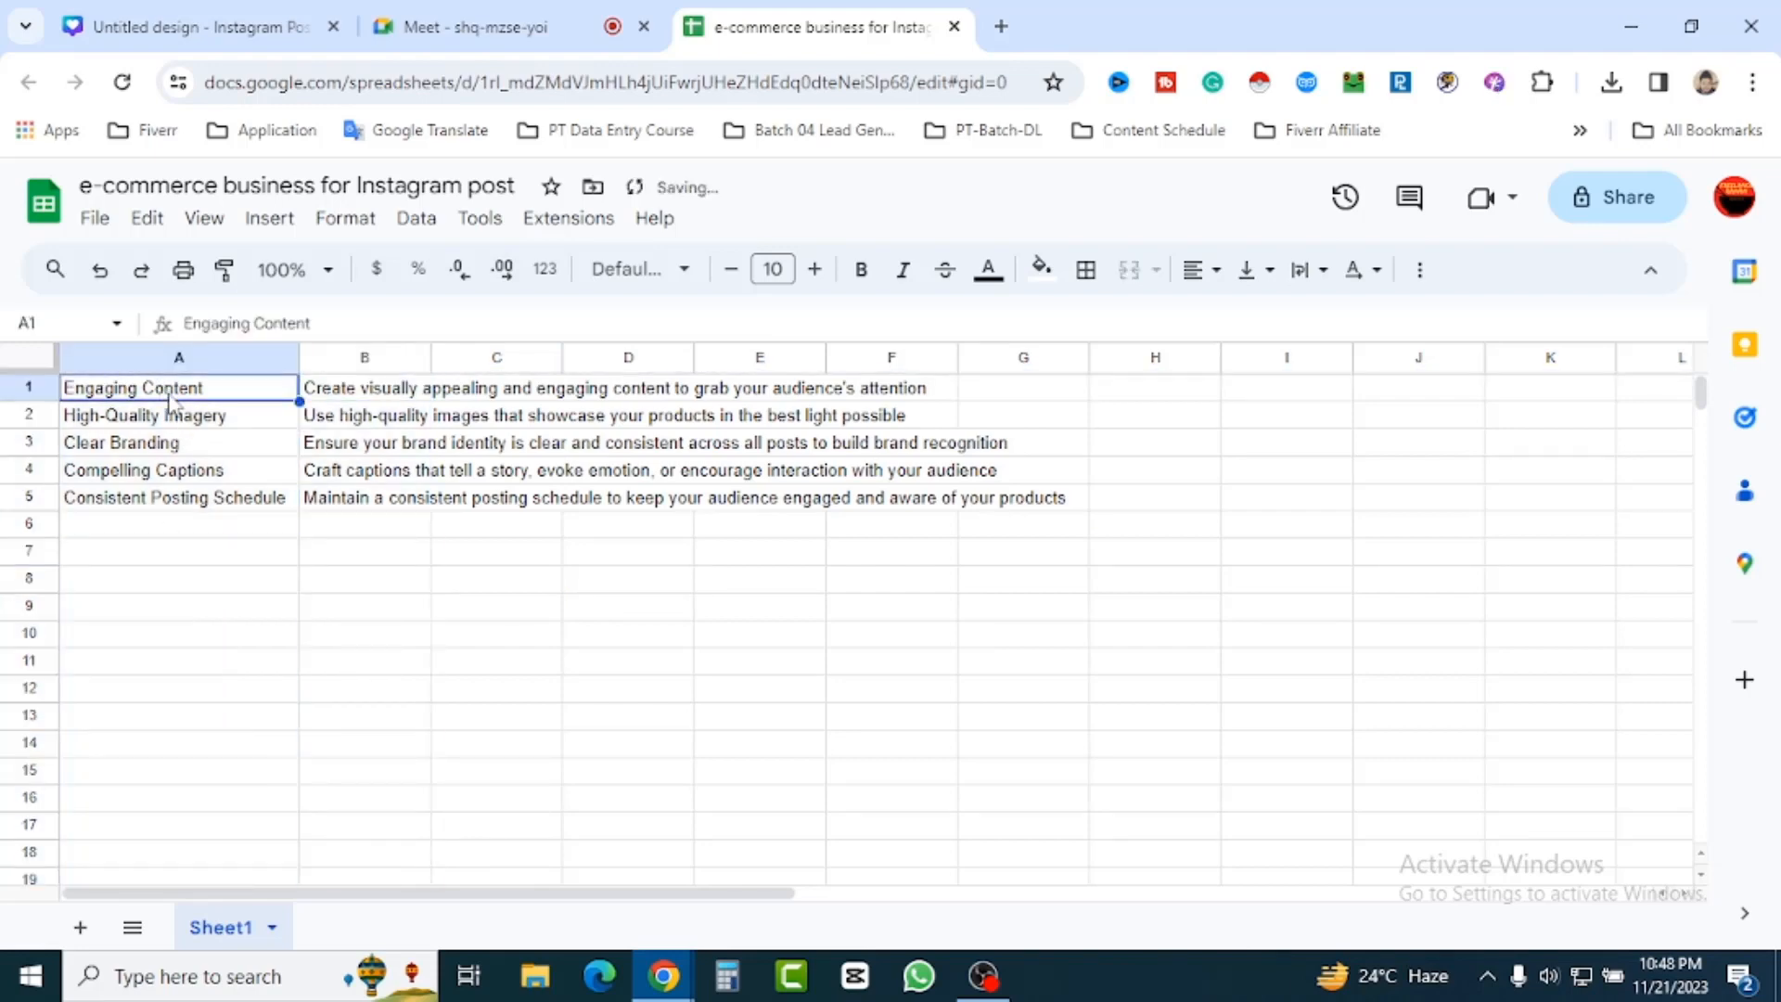
# Switch to the Canva post and replace the "START GROWING" heading with "TITLE".
pyautogui.click(478, 26)
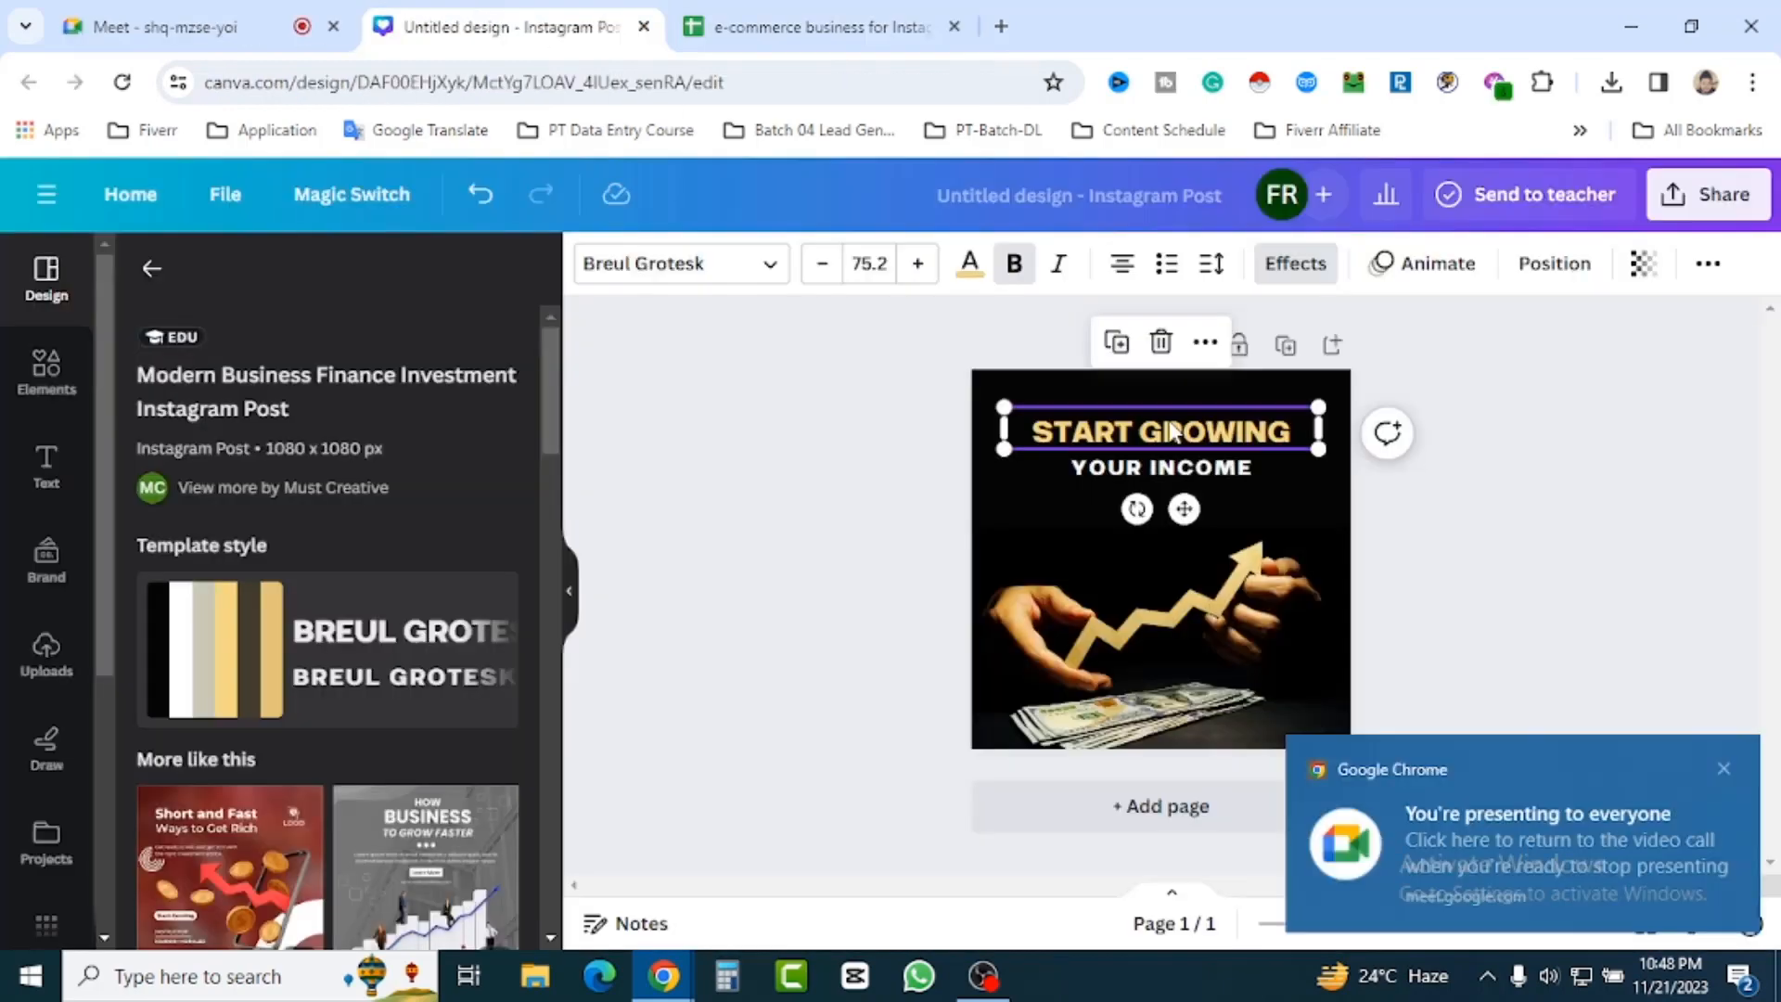
pyautogui.click(1411, 537)
pyautogui.doubleClick(1176, 433)
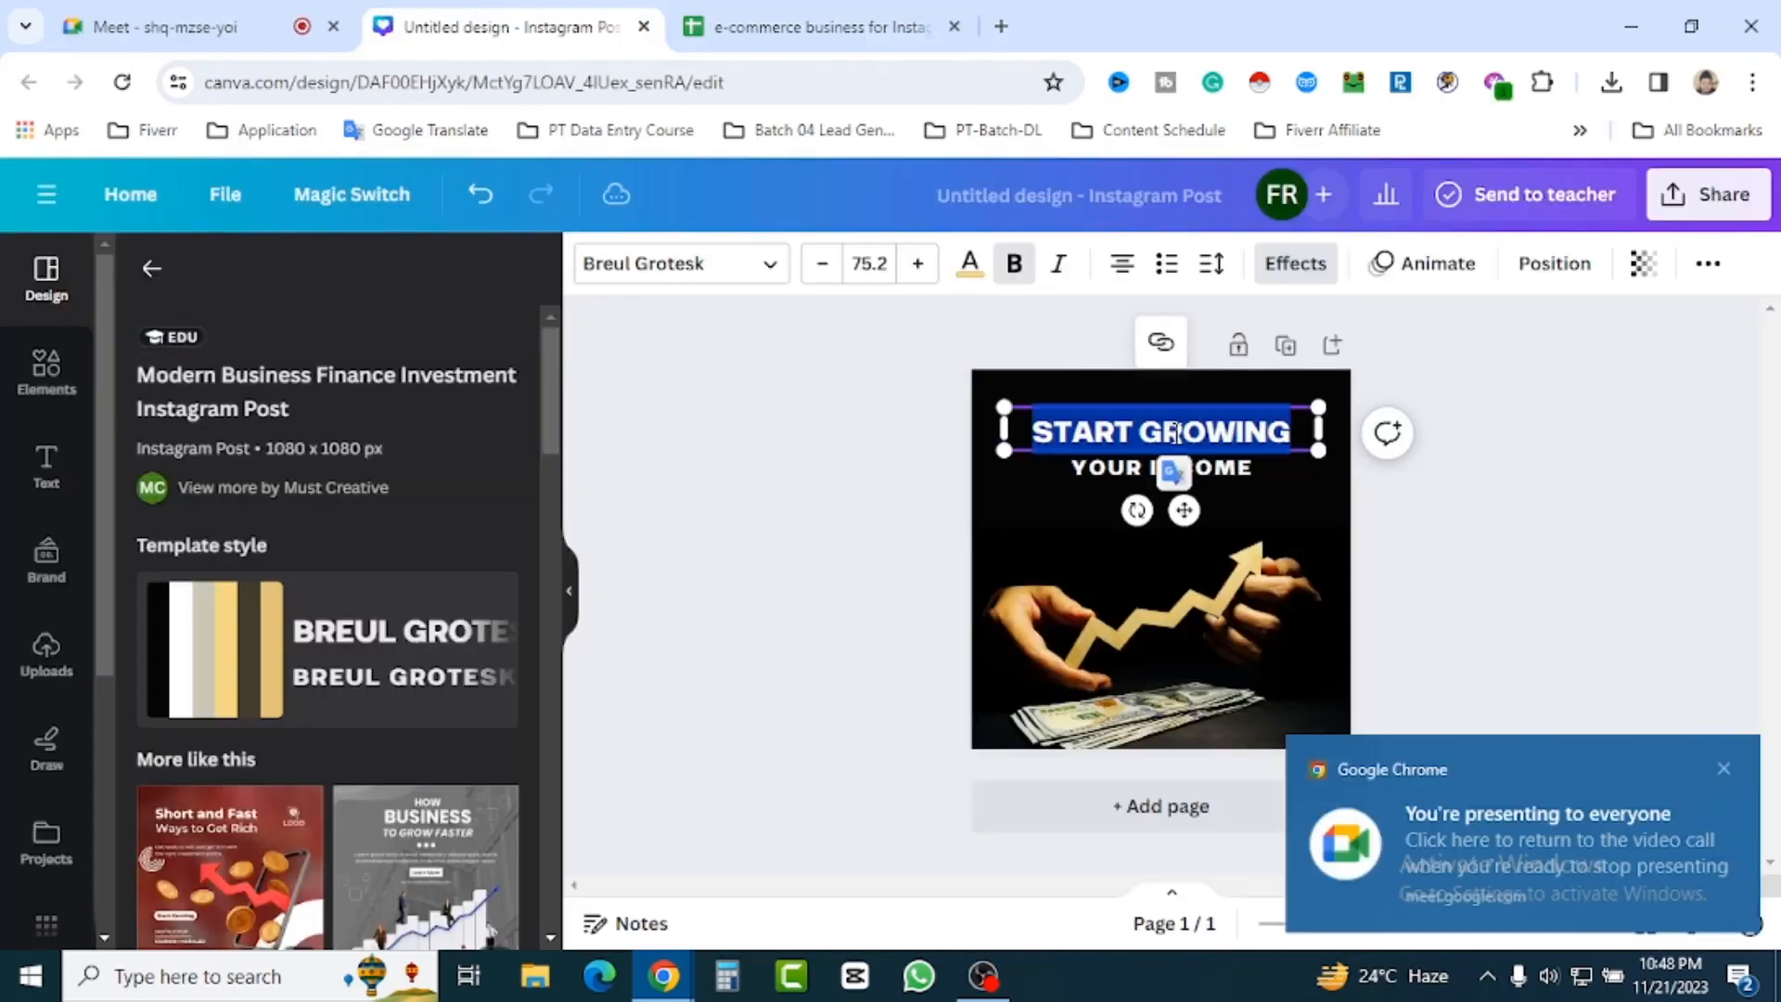
pyautogui.write('T')
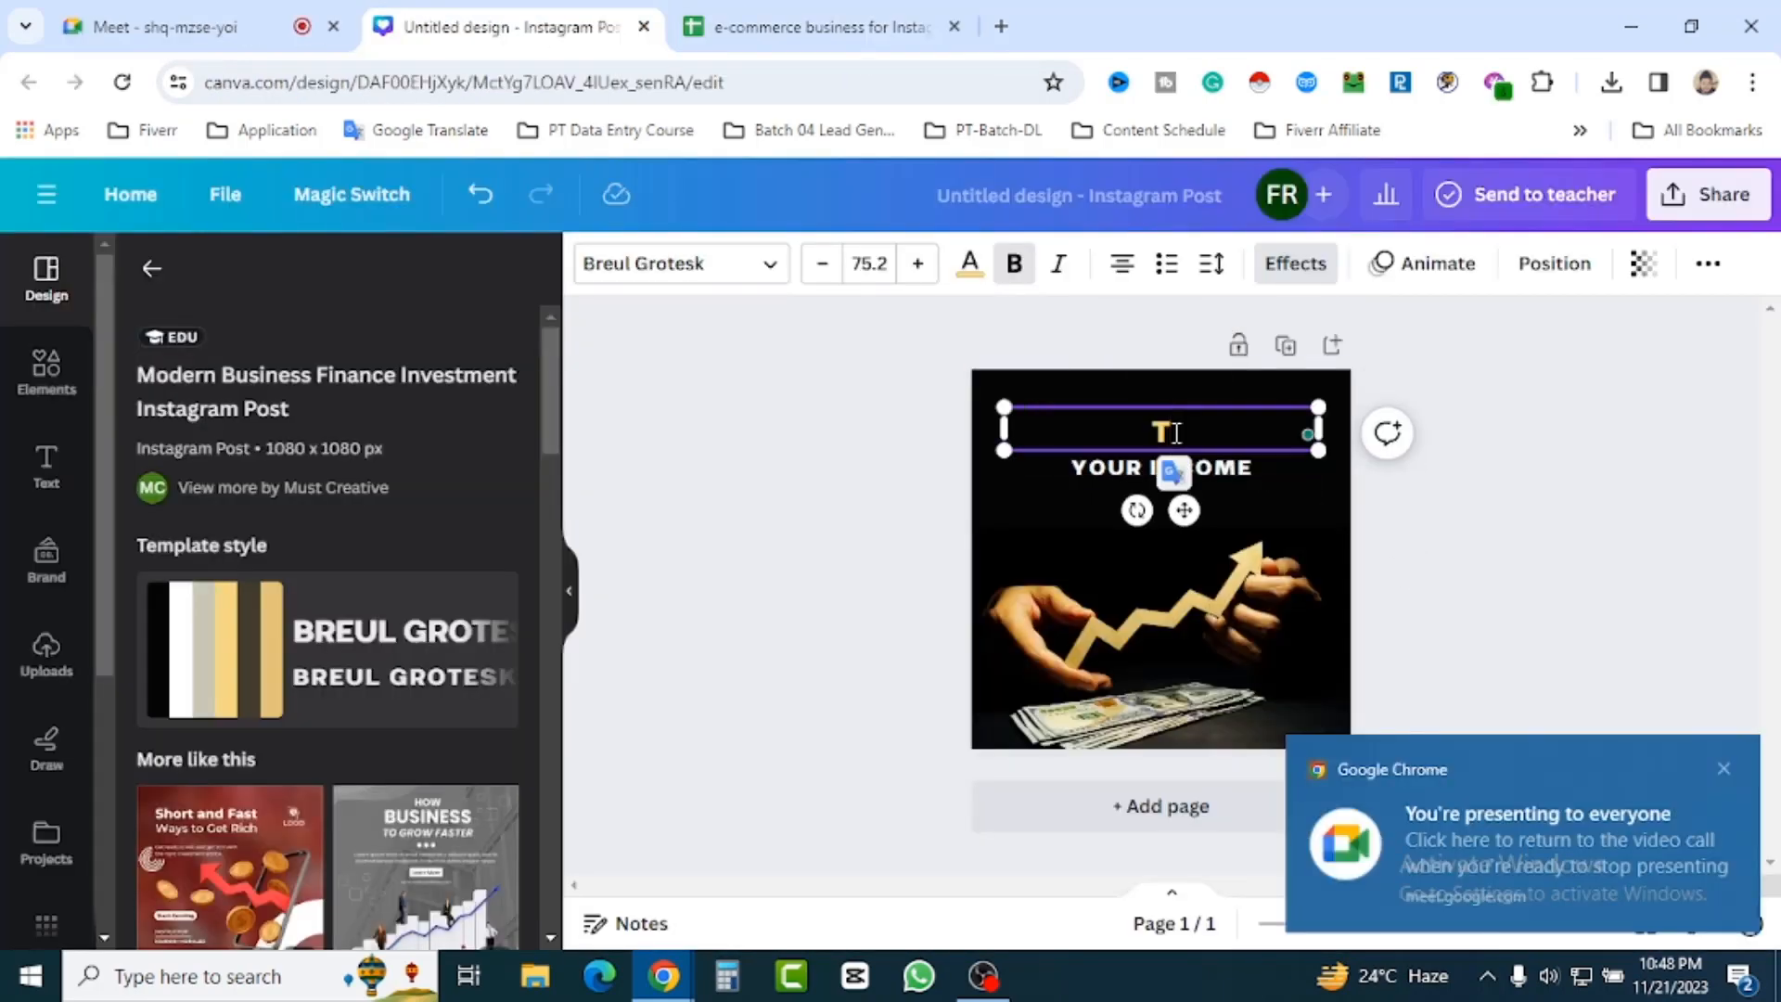
# Switch to the spreadsheet and widen column B so the full tip descriptions fit inside it.
pyautogui.hotkey('ctrl', 'Tab')
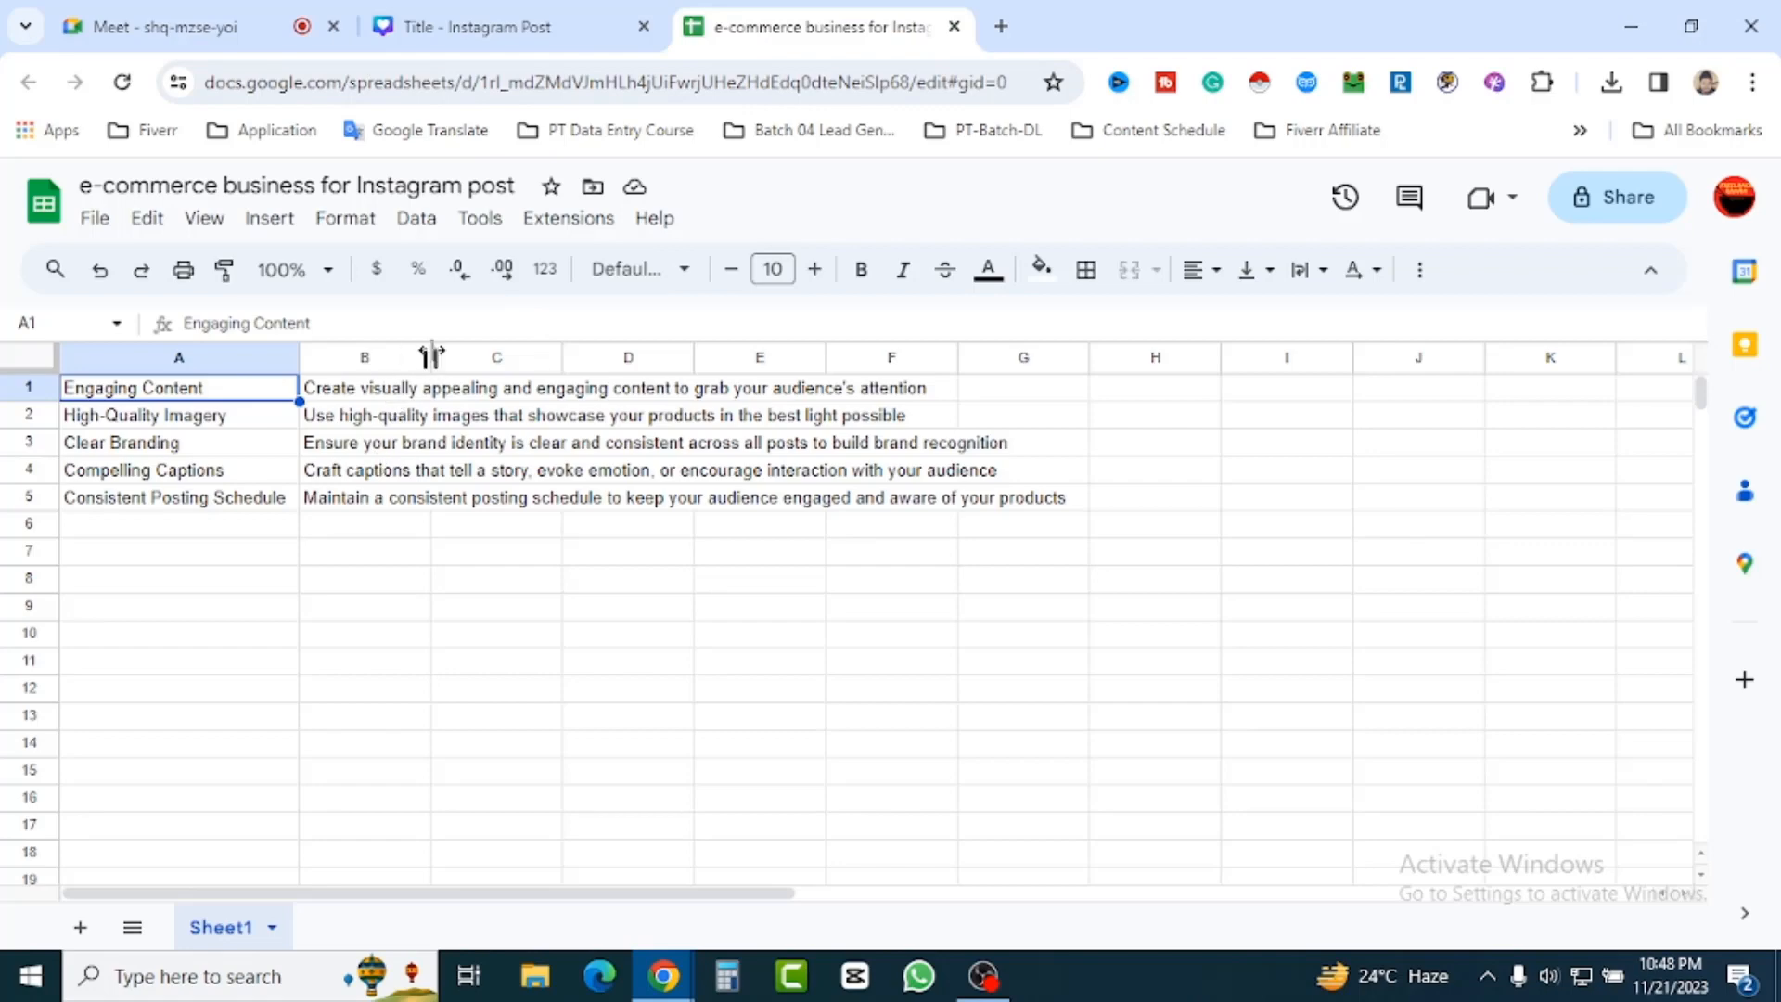
pyautogui.moveTo(432, 353); pyautogui.dragTo(1169, 358)
pyautogui.click(743, 530)
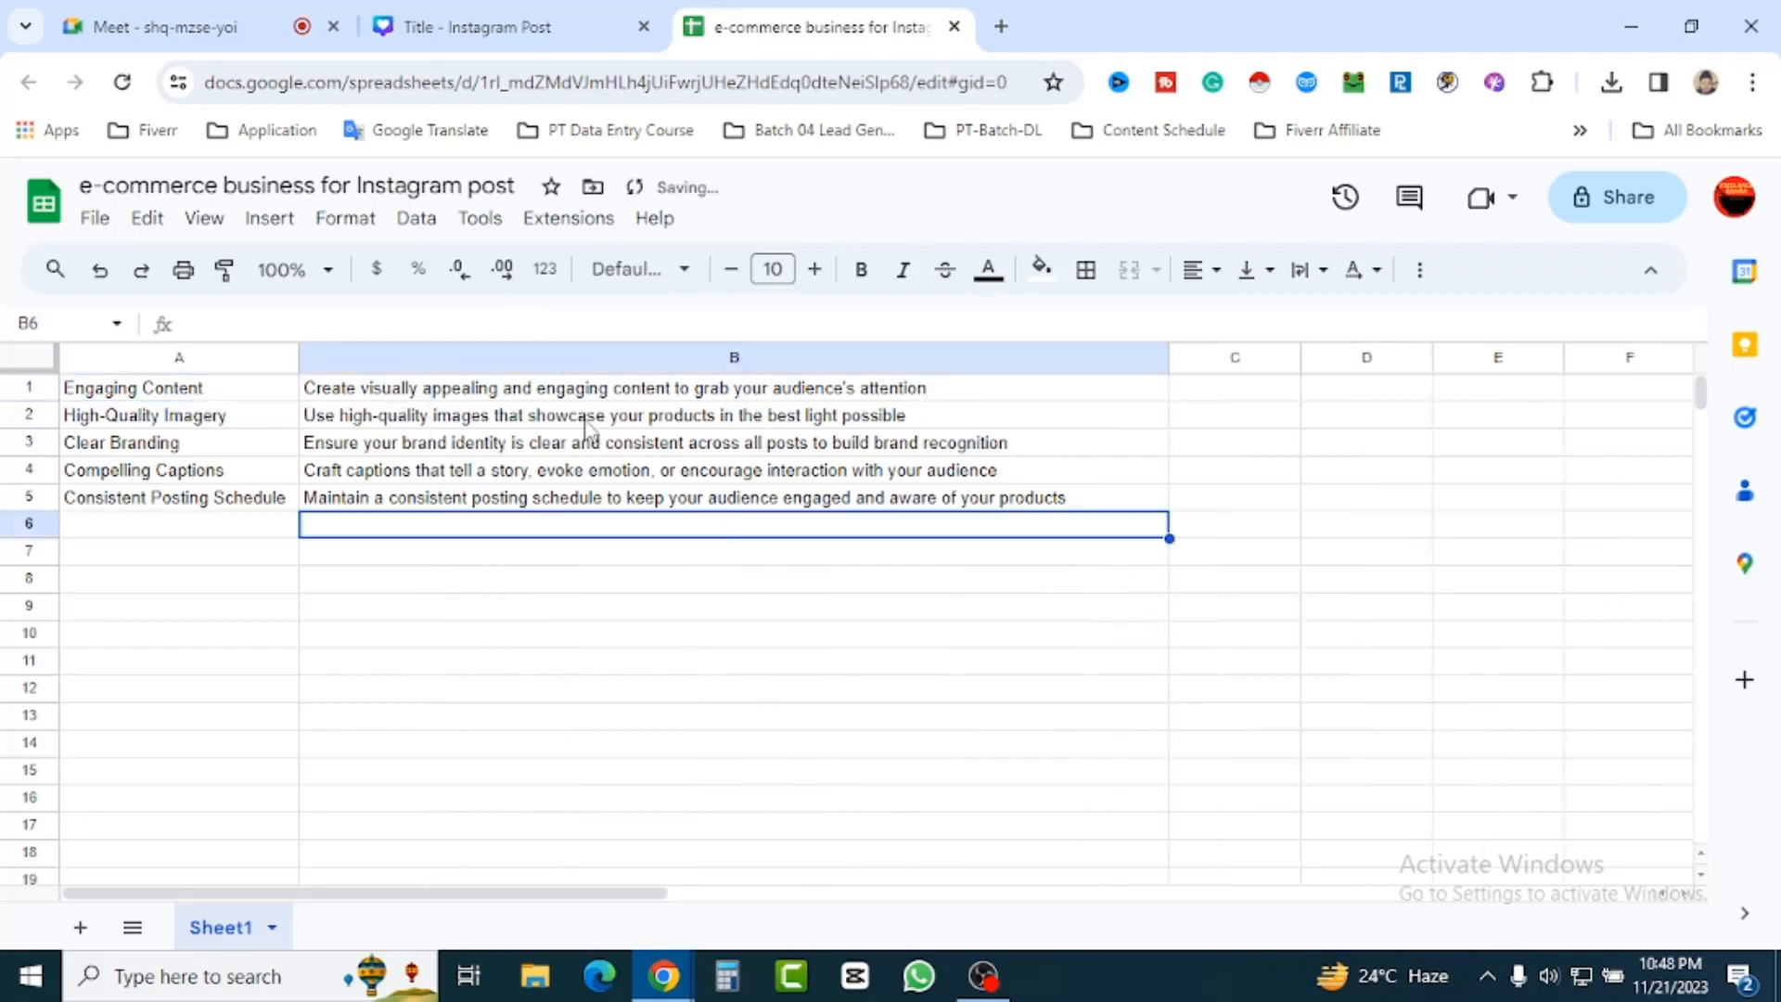
# Switch back to the Canva post and replace the "YOUR INCOME" subheading with "TEXT".
pyautogui.click(480, 32)
pyautogui.doubleClick(1146, 475)
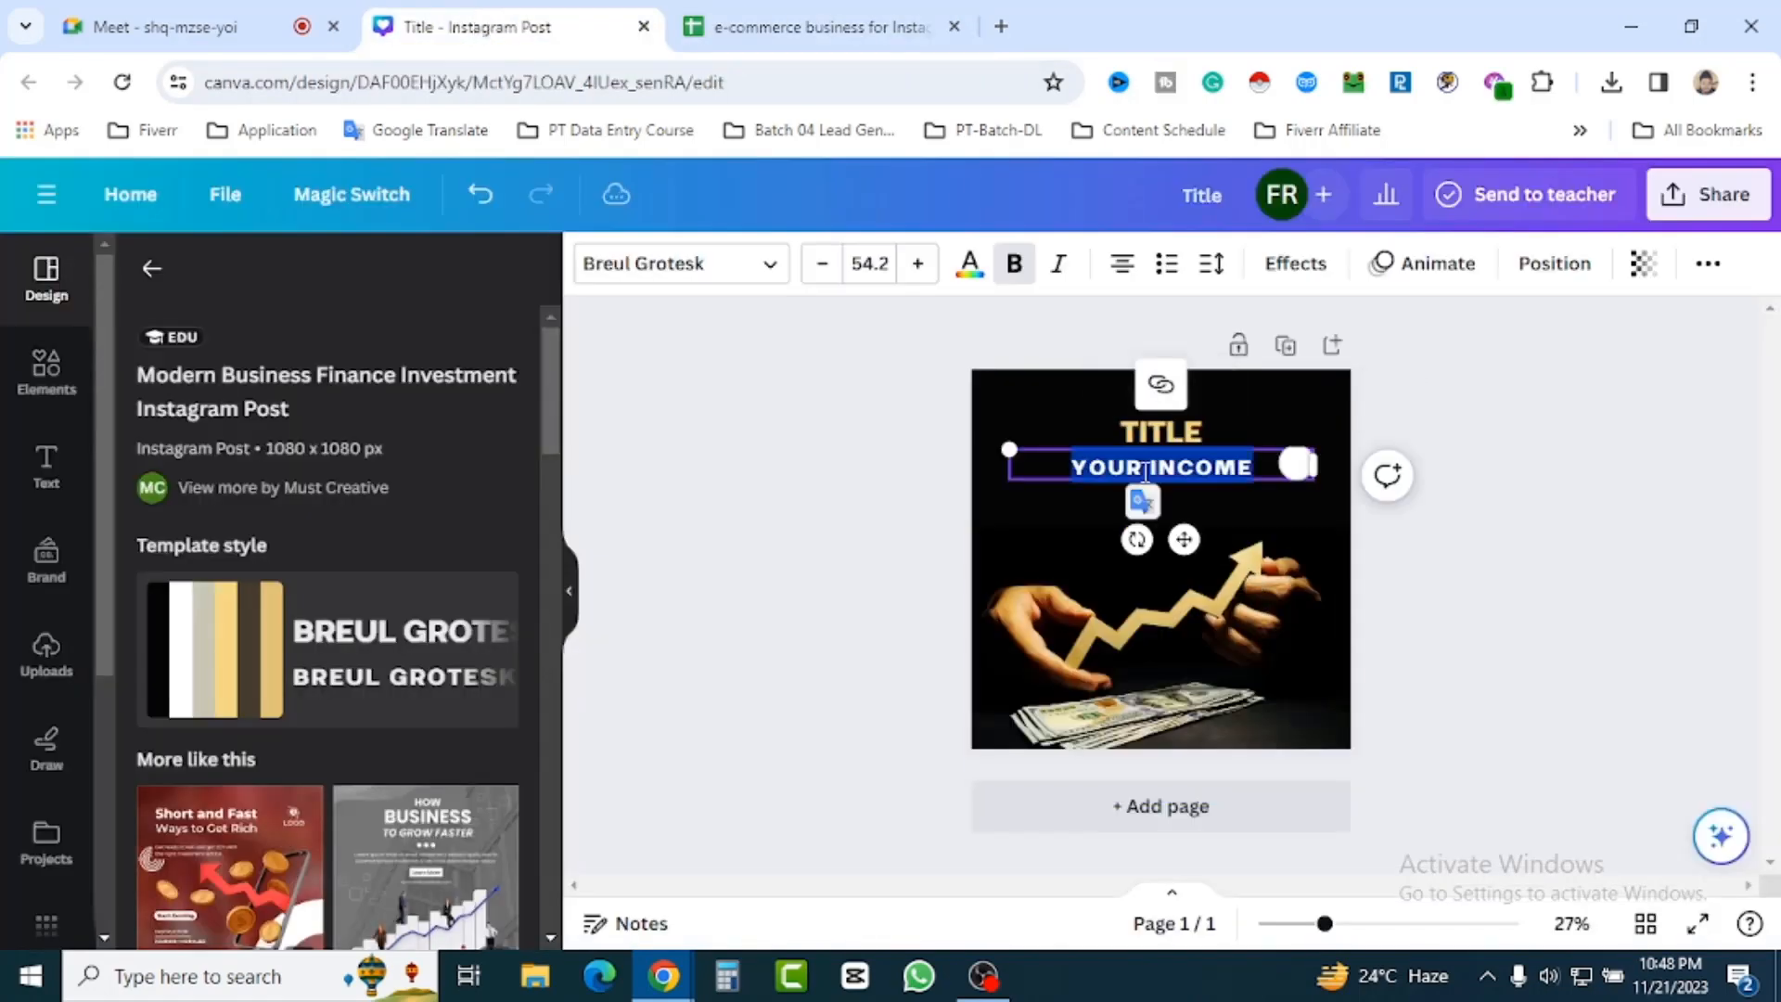
pyautogui.write('C')
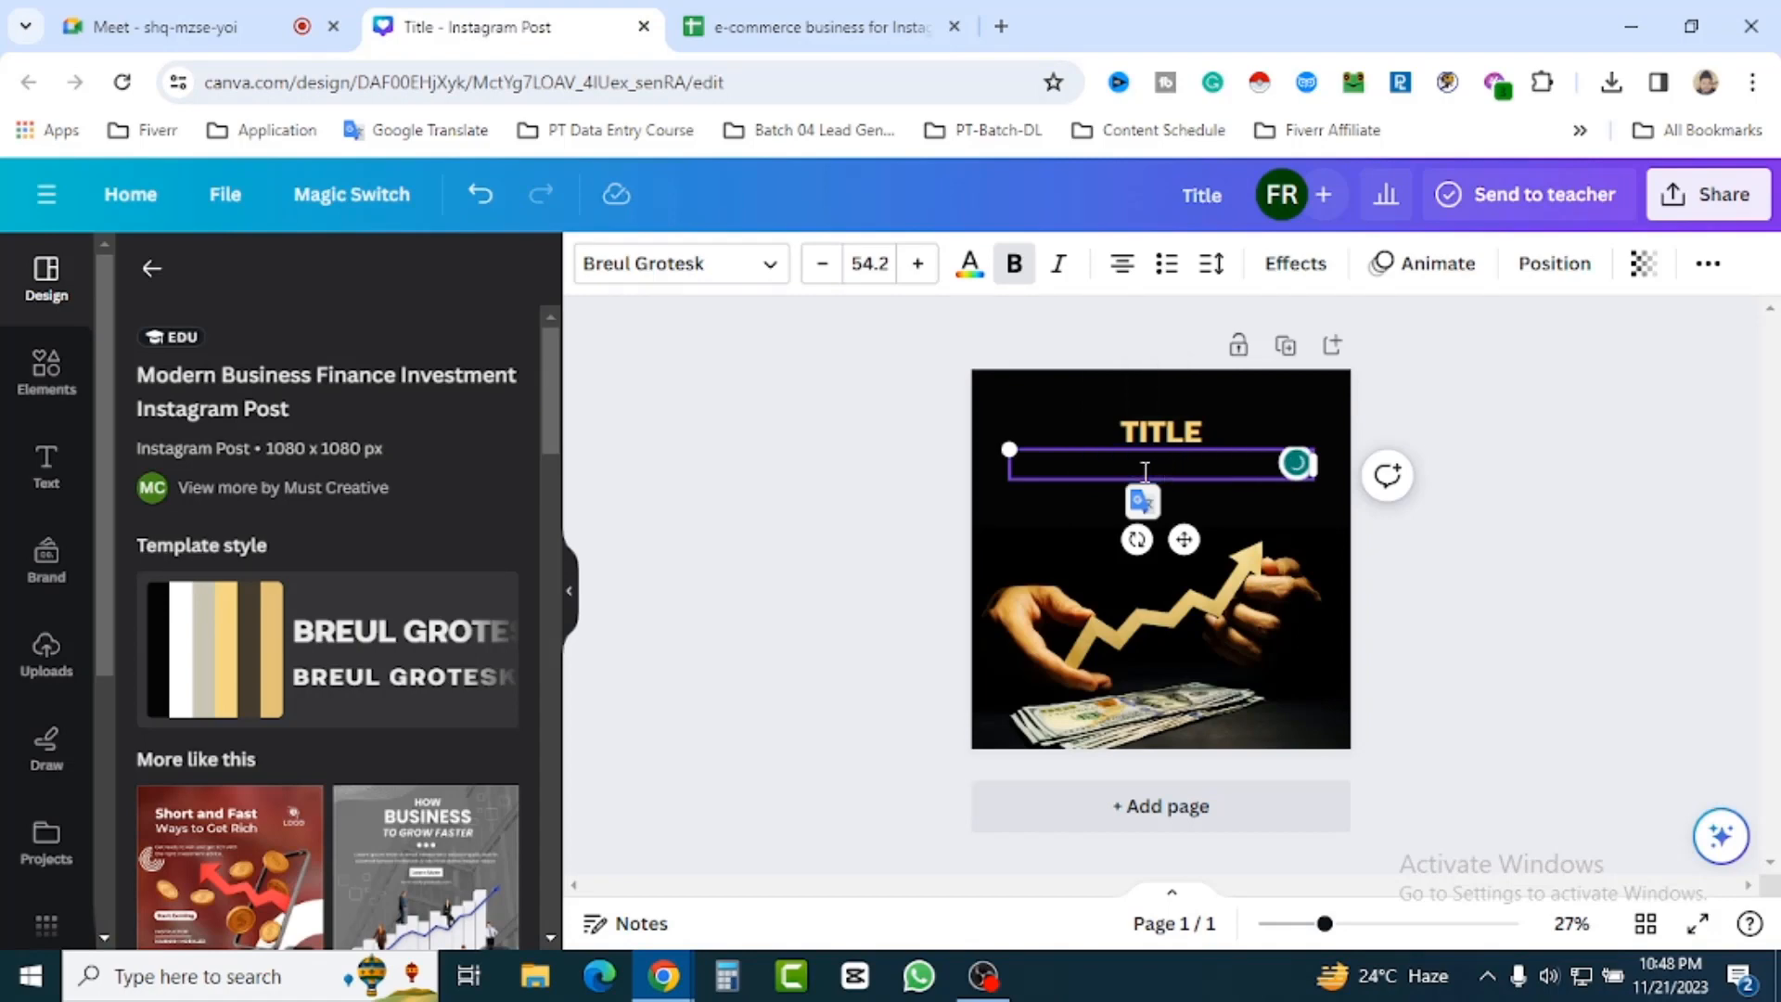
pyautogui.write('TEXT')
pyautogui.click(1518, 640)
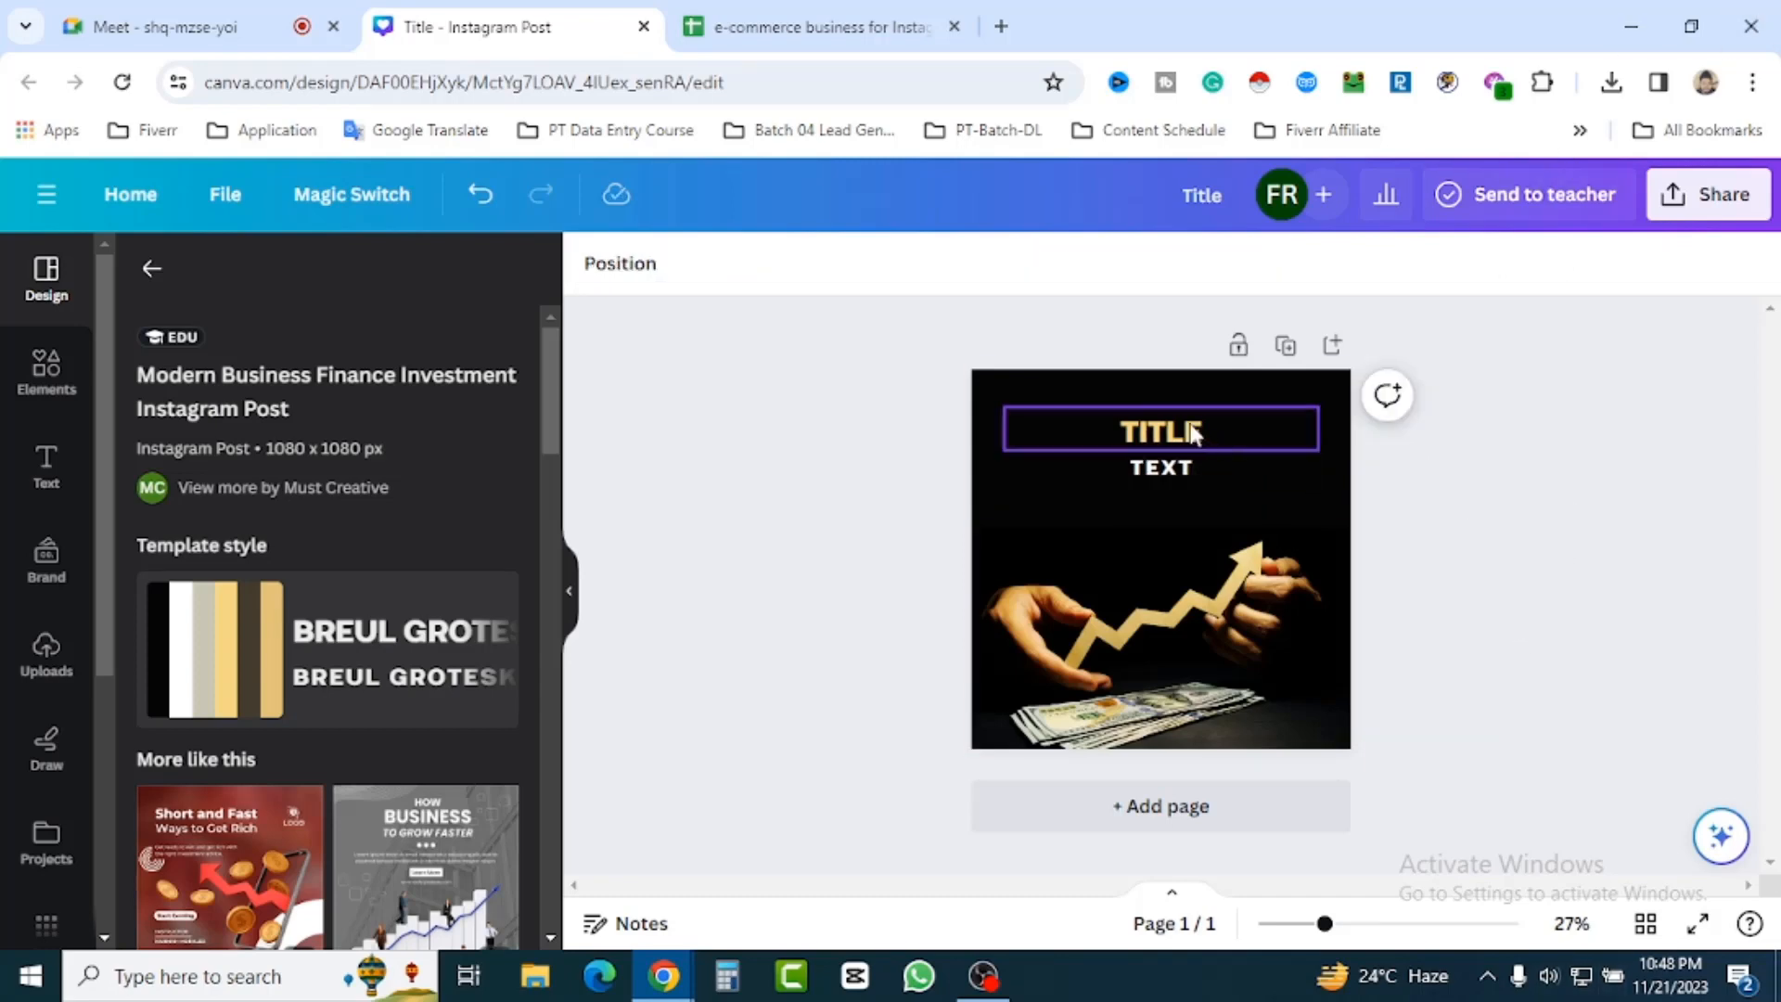
# Compare the spreadsheet's tip titles and descriptions in rows 1 and 2 with the TITLE and TEXT placeholders in the Canva post.
pyautogui.click(799, 27)
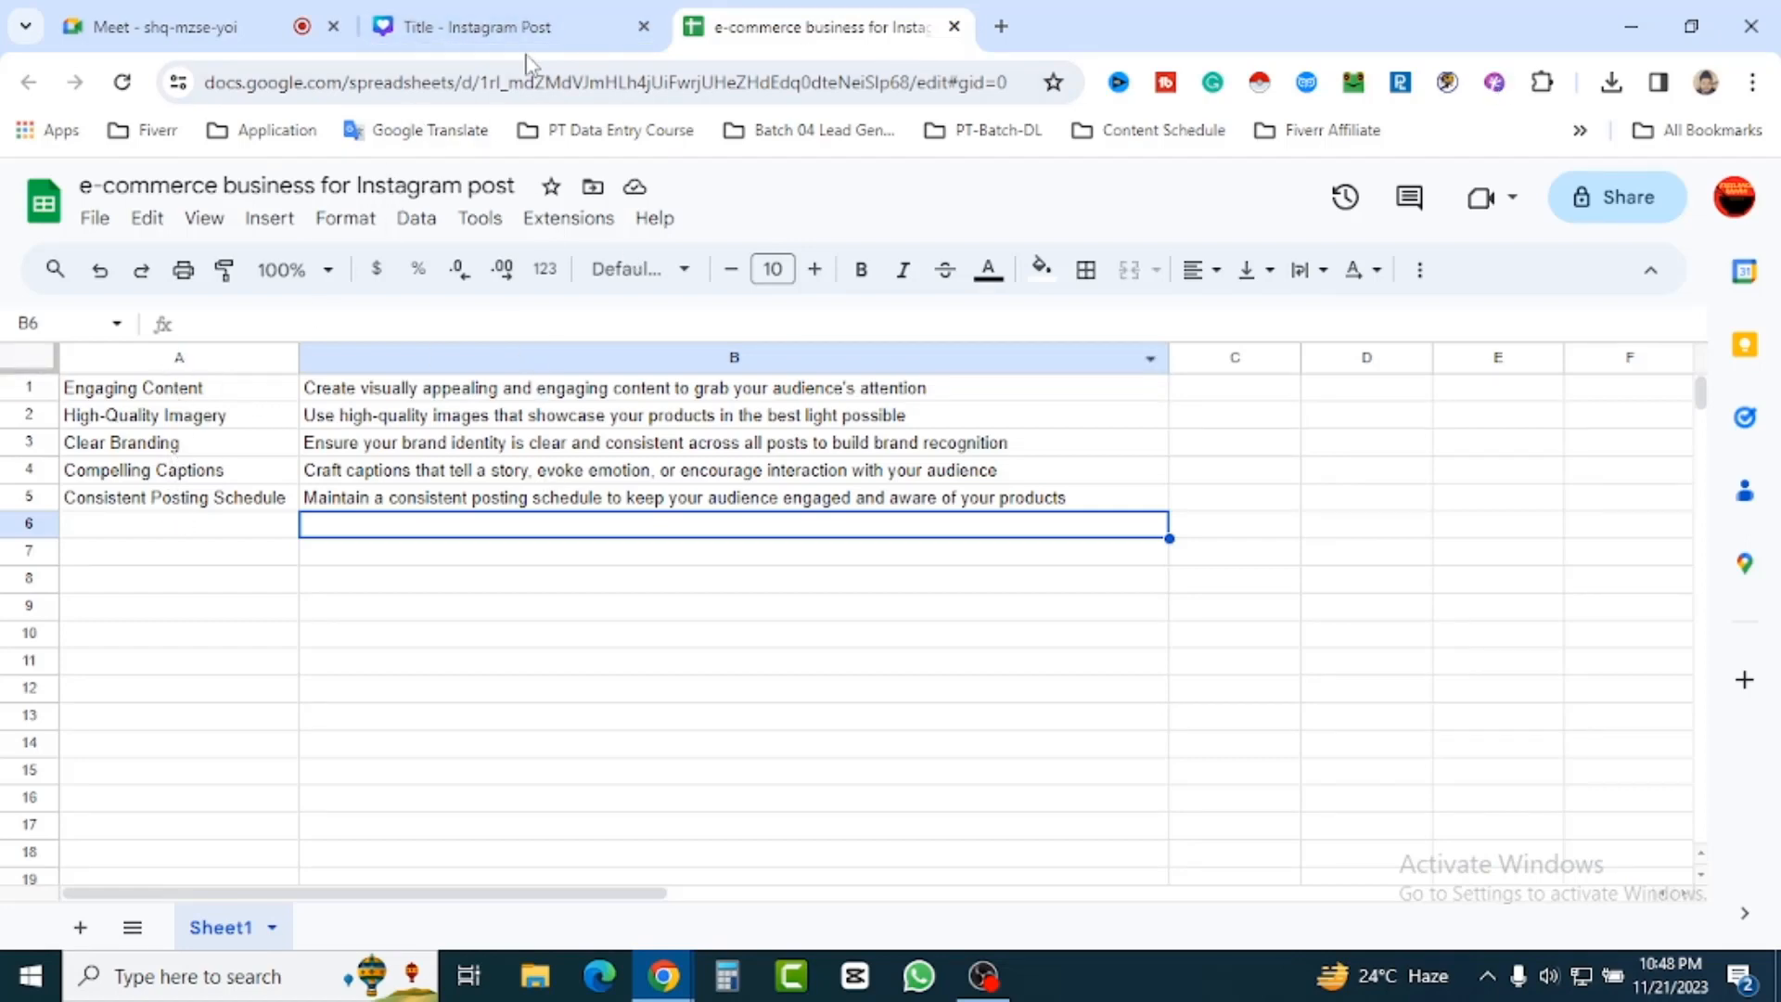
pyautogui.click(477, 27)
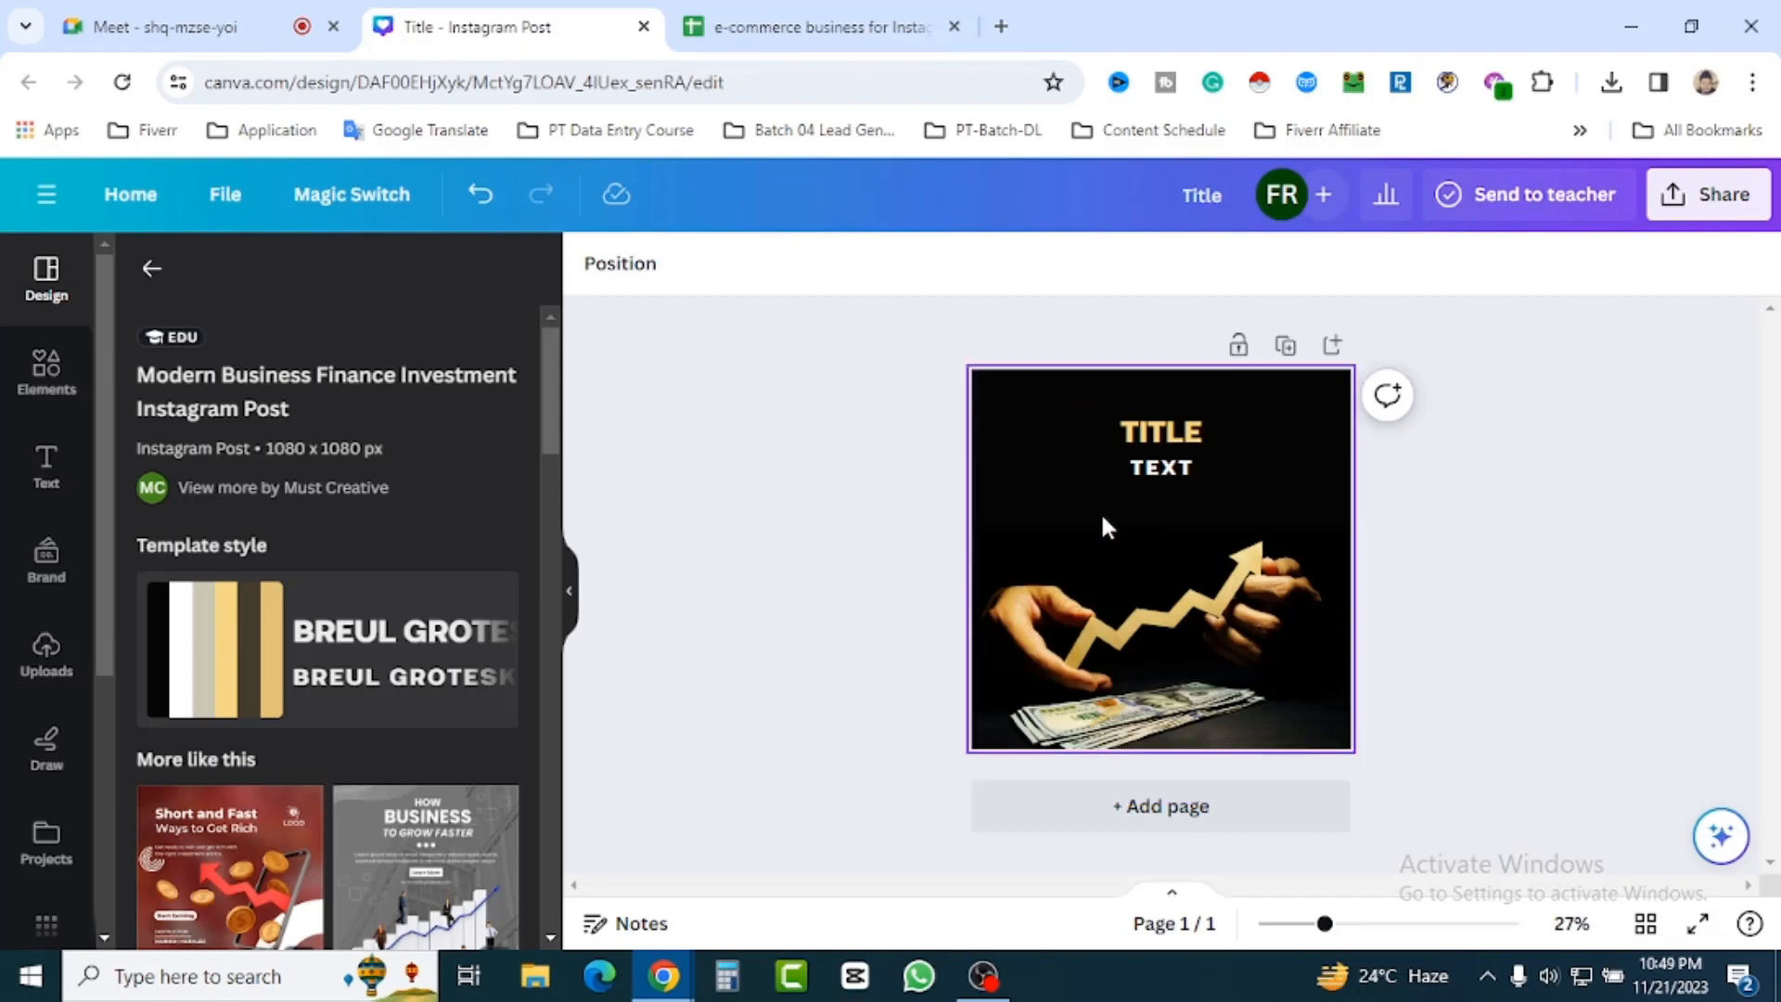
pyautogui.click(839, 26)
pyautogui.click(180, 389)
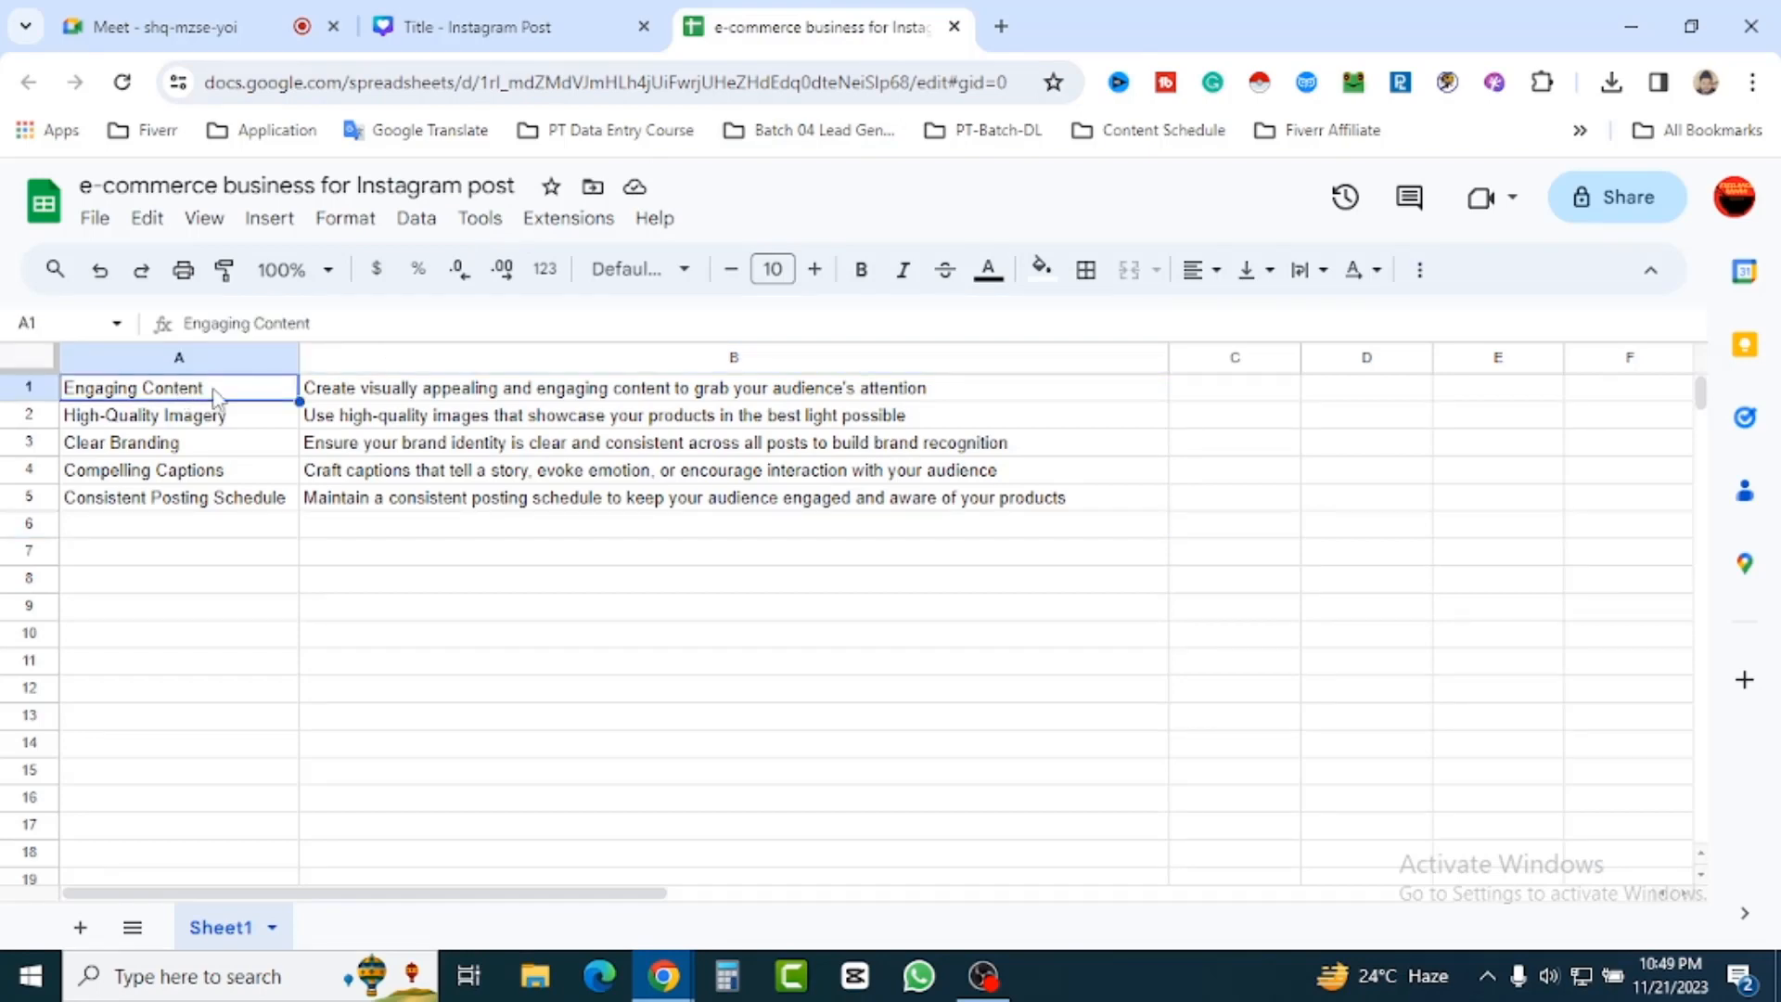
pyautogui.click(352, 395)
pyautogui.click(156, 417)
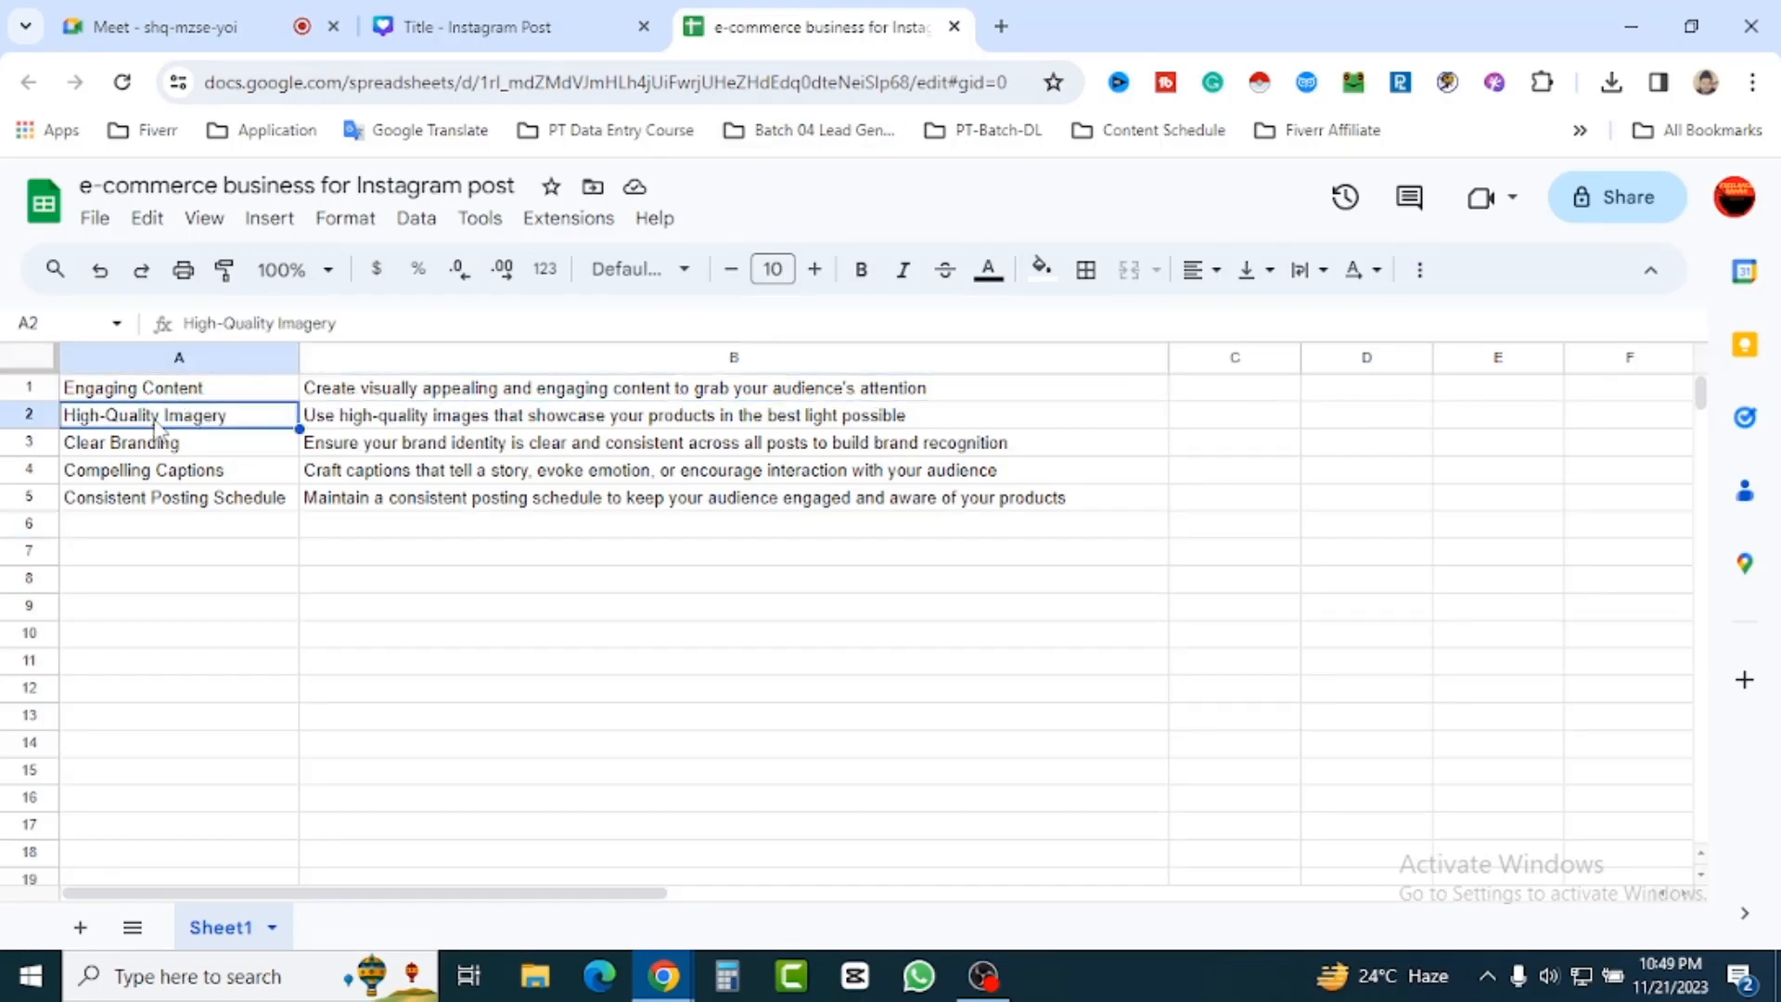
pyautogui.click(464, 25)
pyautogui.click(1142, 436)
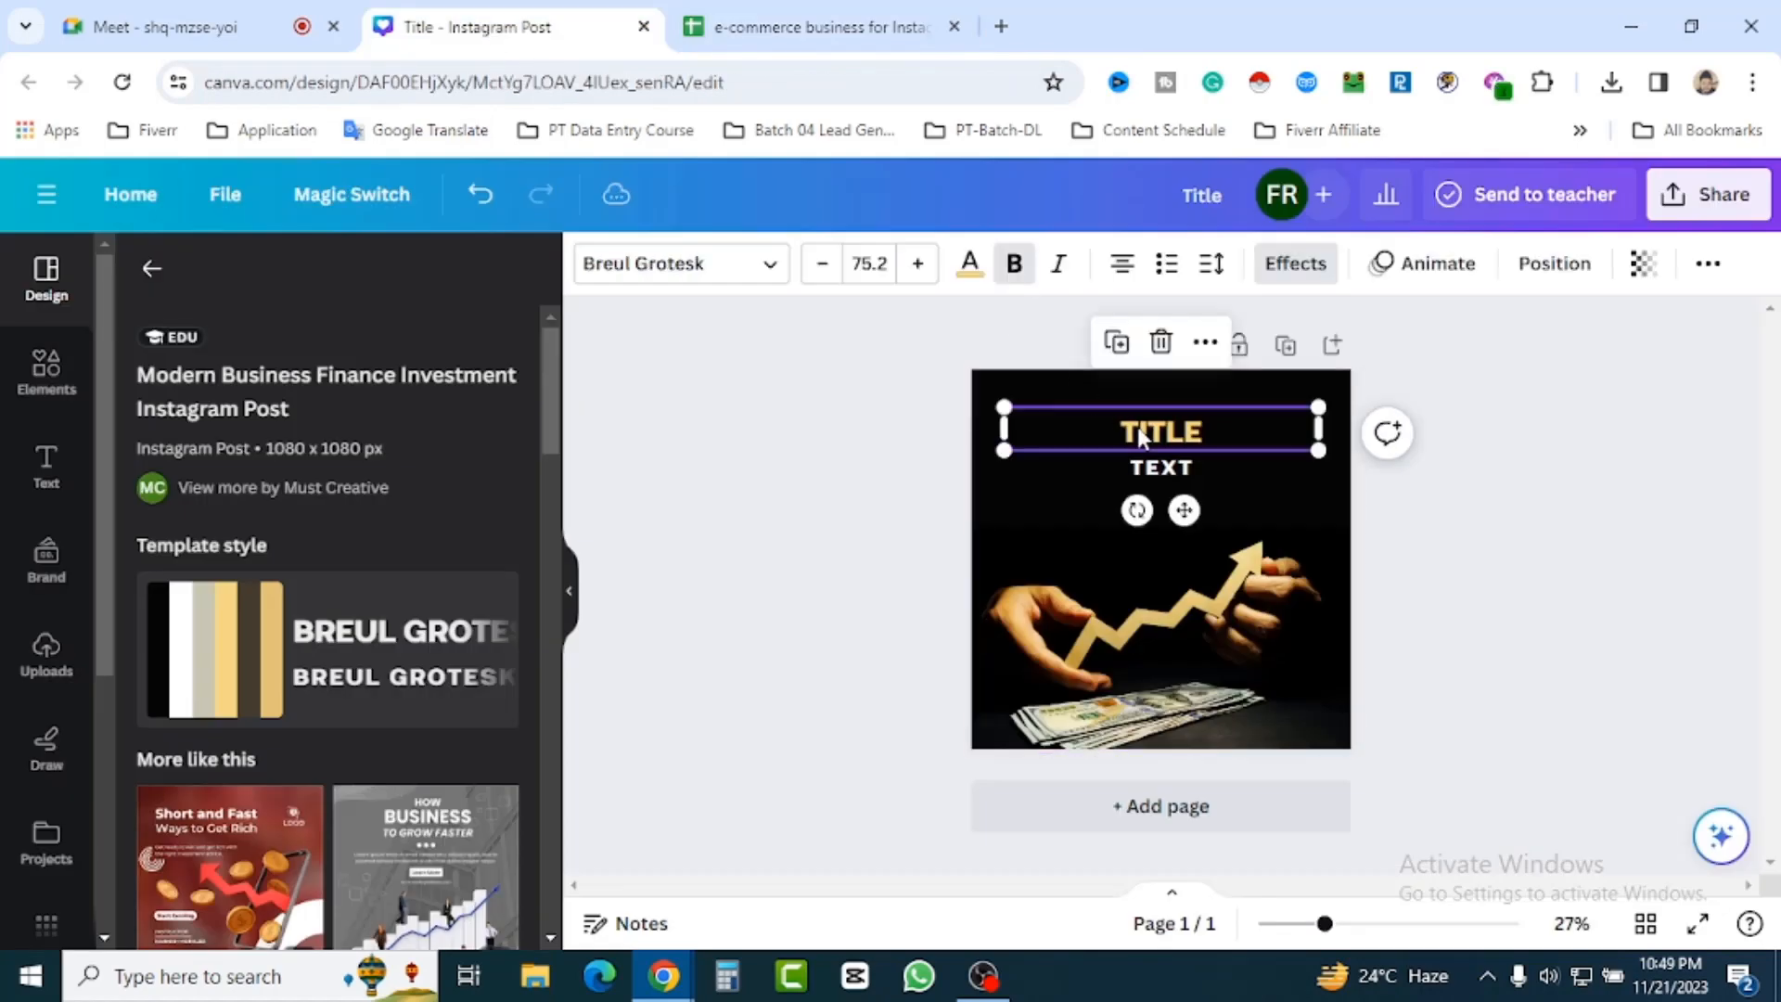
pyautogui.click(807, 26)
pyautogui.click(361, 422)
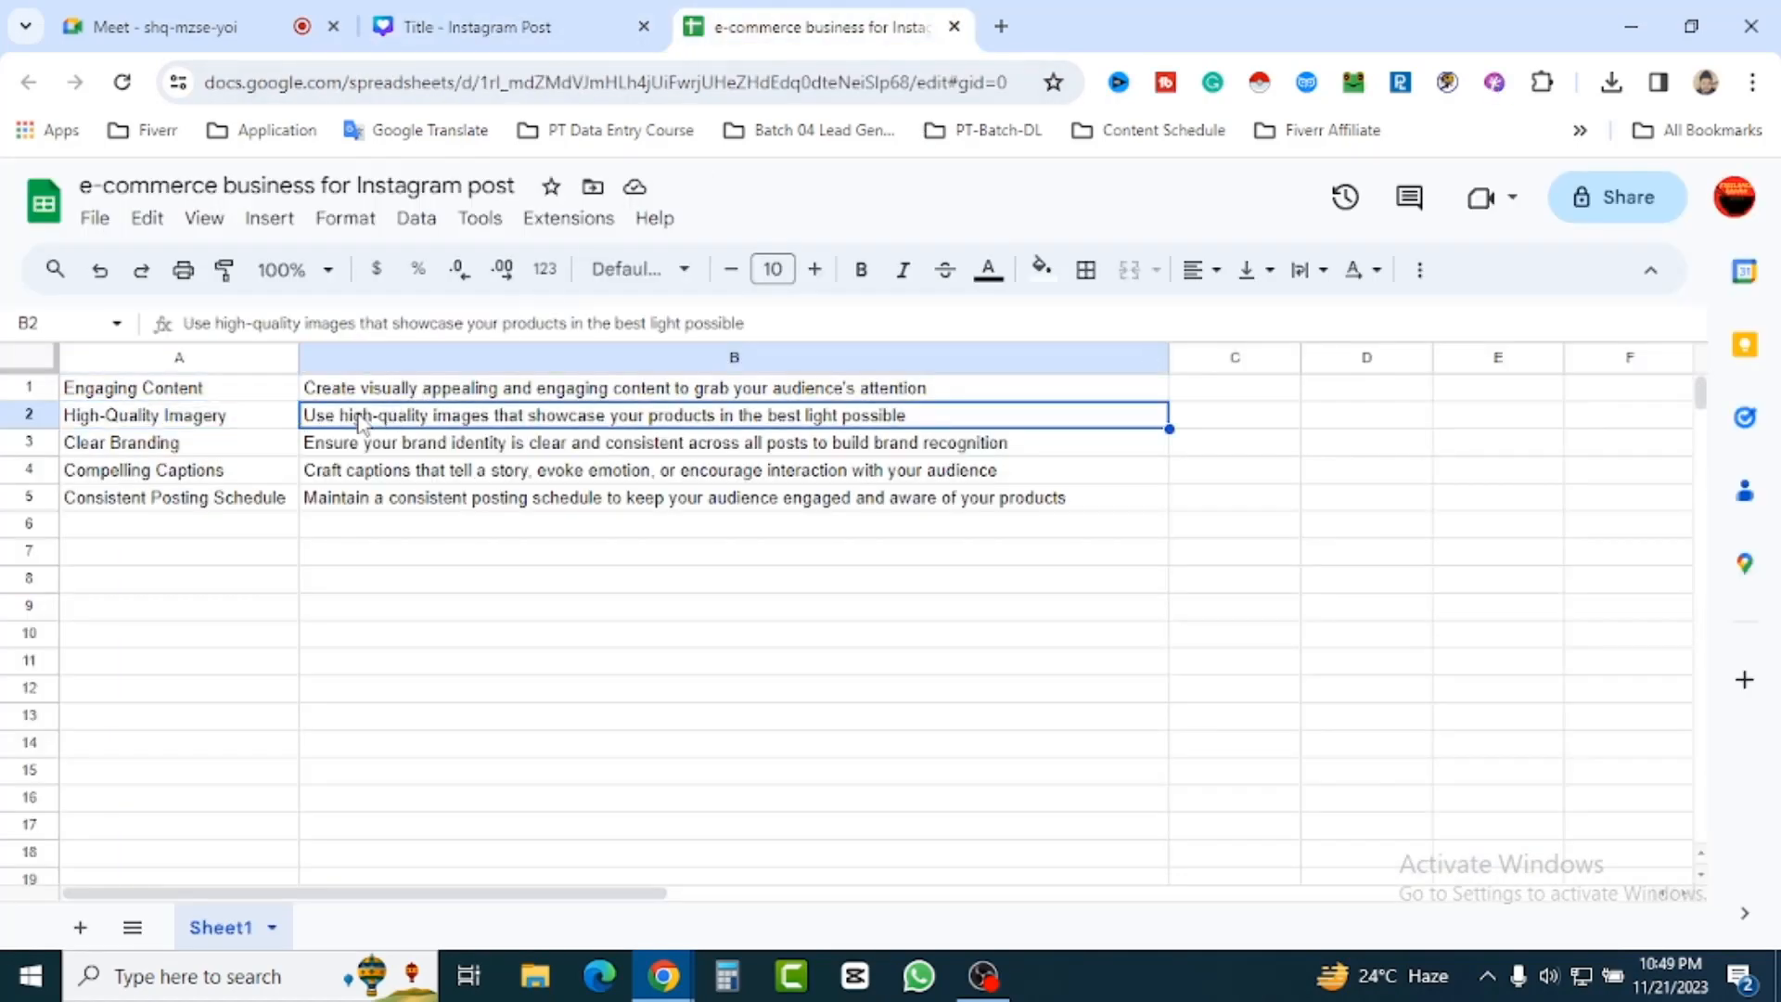
pyautogui.click(482, 26)
pyautogui.click(1467, 571)
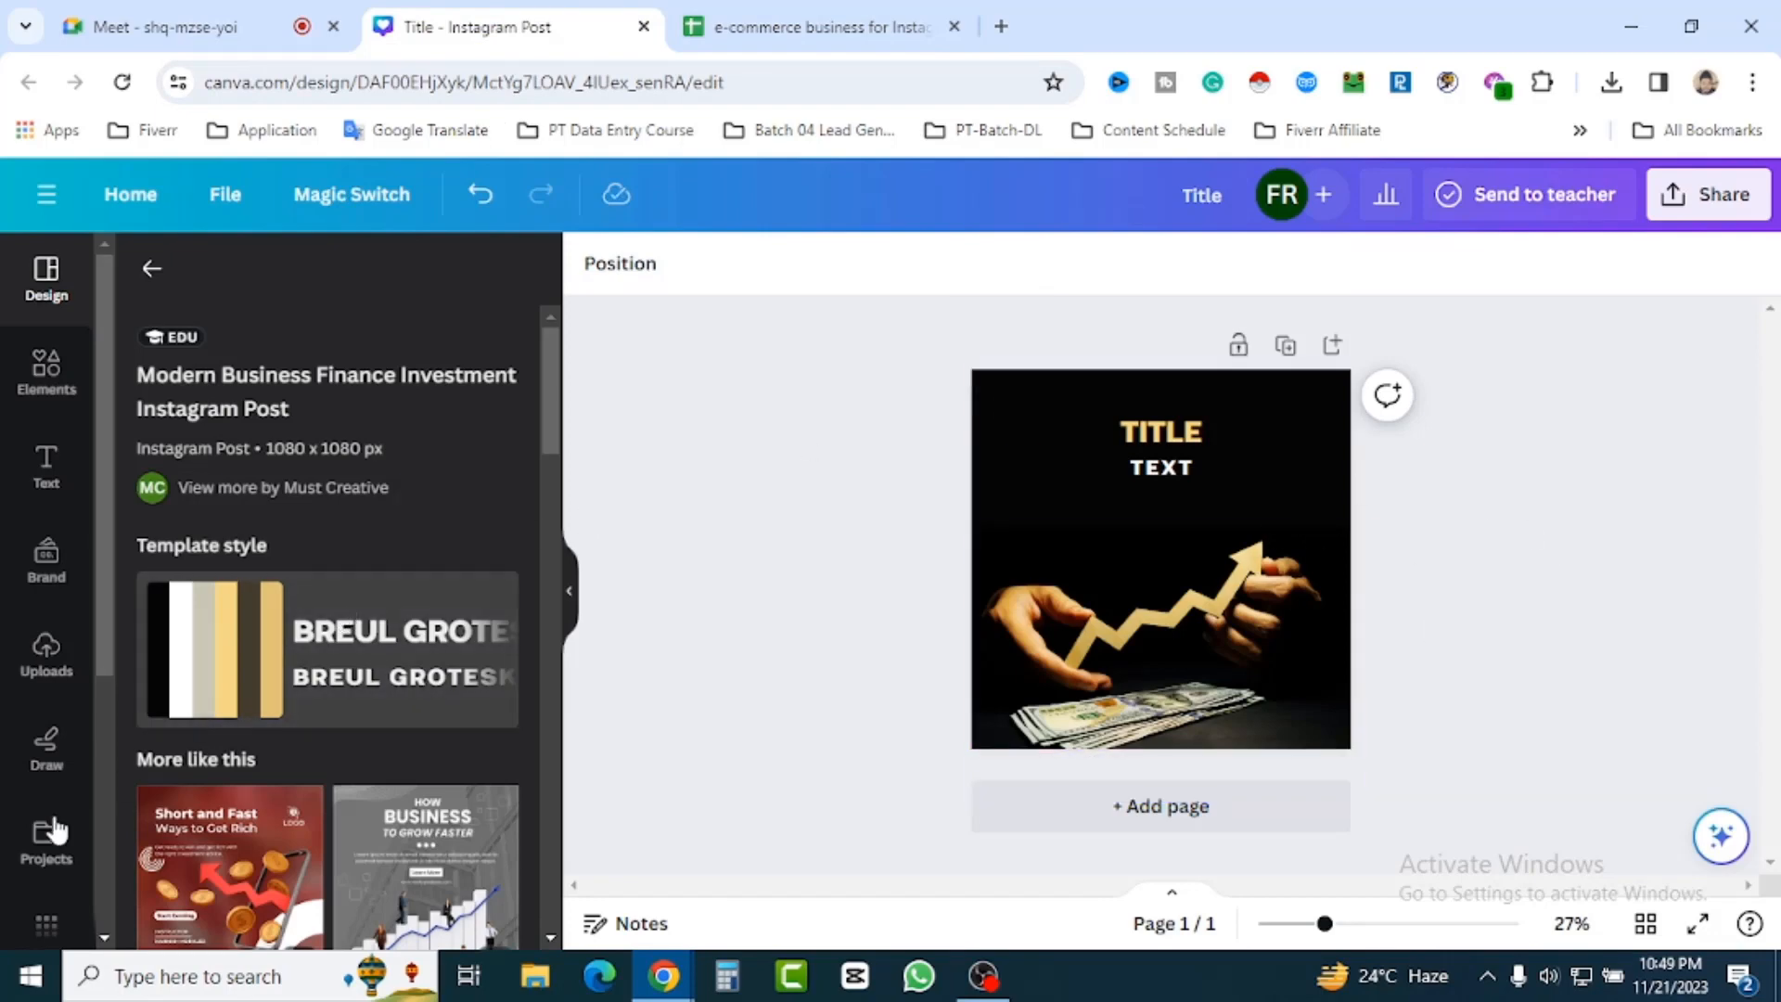
# Open Bulk create for the post and choose to enter the data manually.
pyautogui.scroll(-4, 42, 830)
pyautogui.click(43, 912)
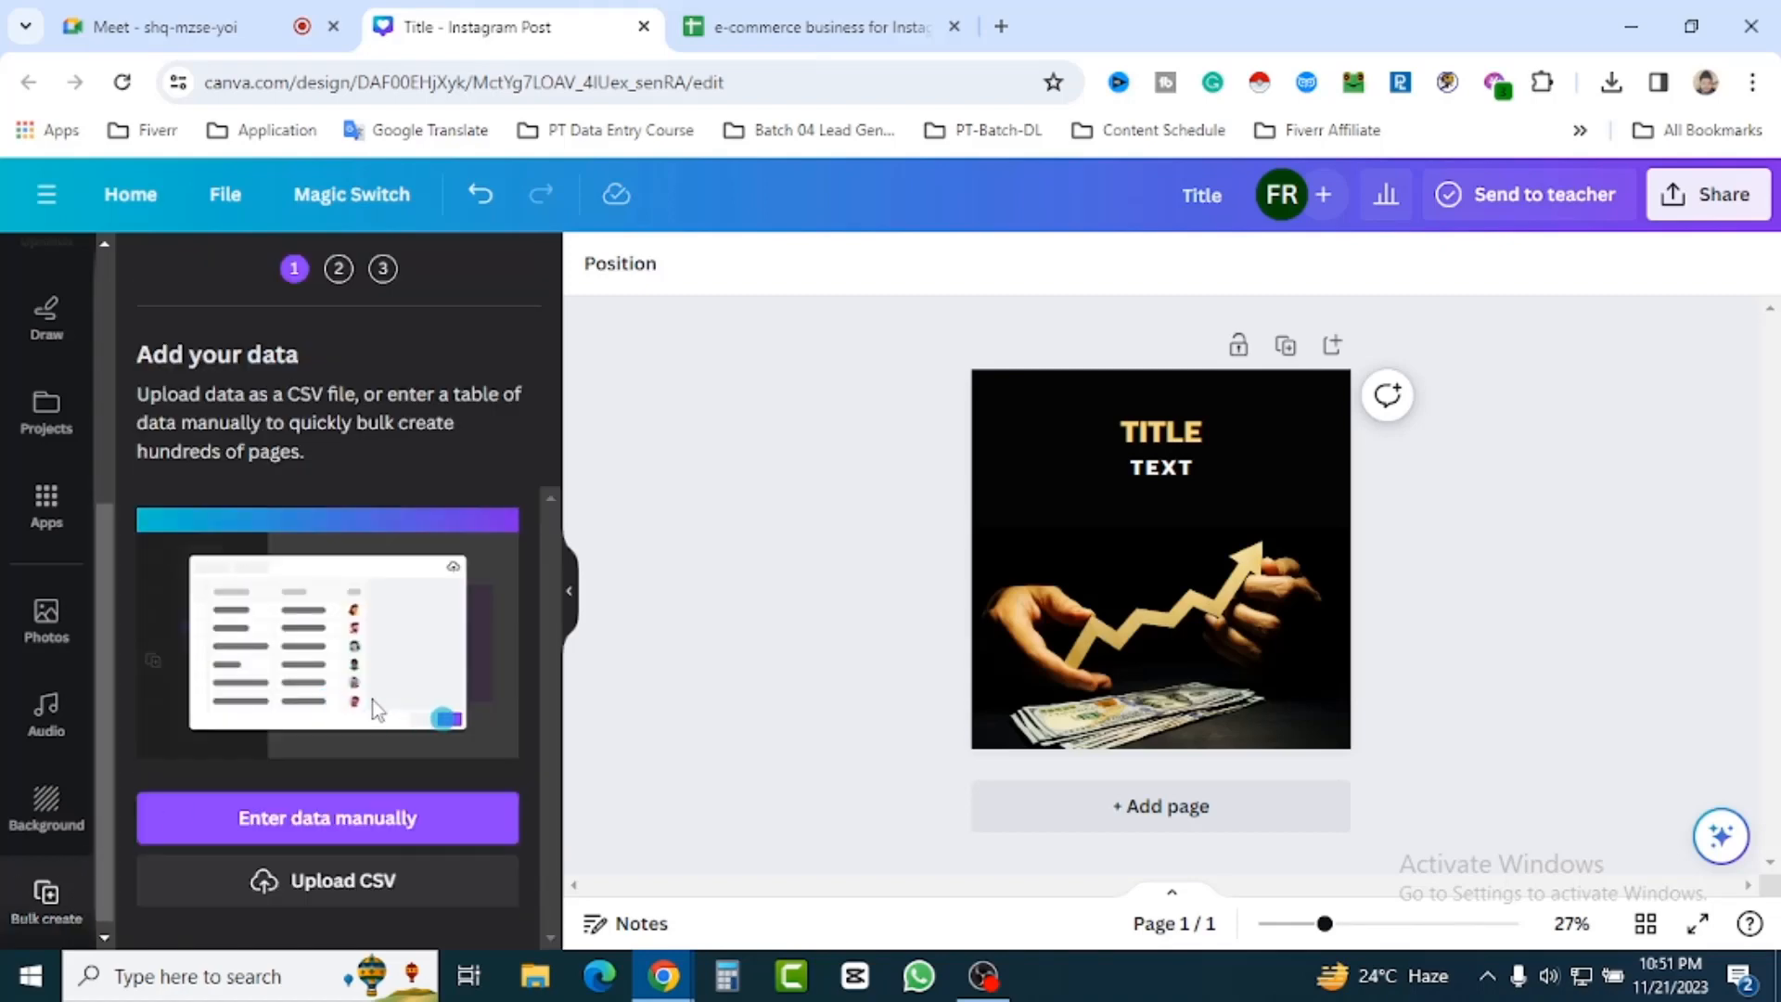
pyautogui.click(358, 824)
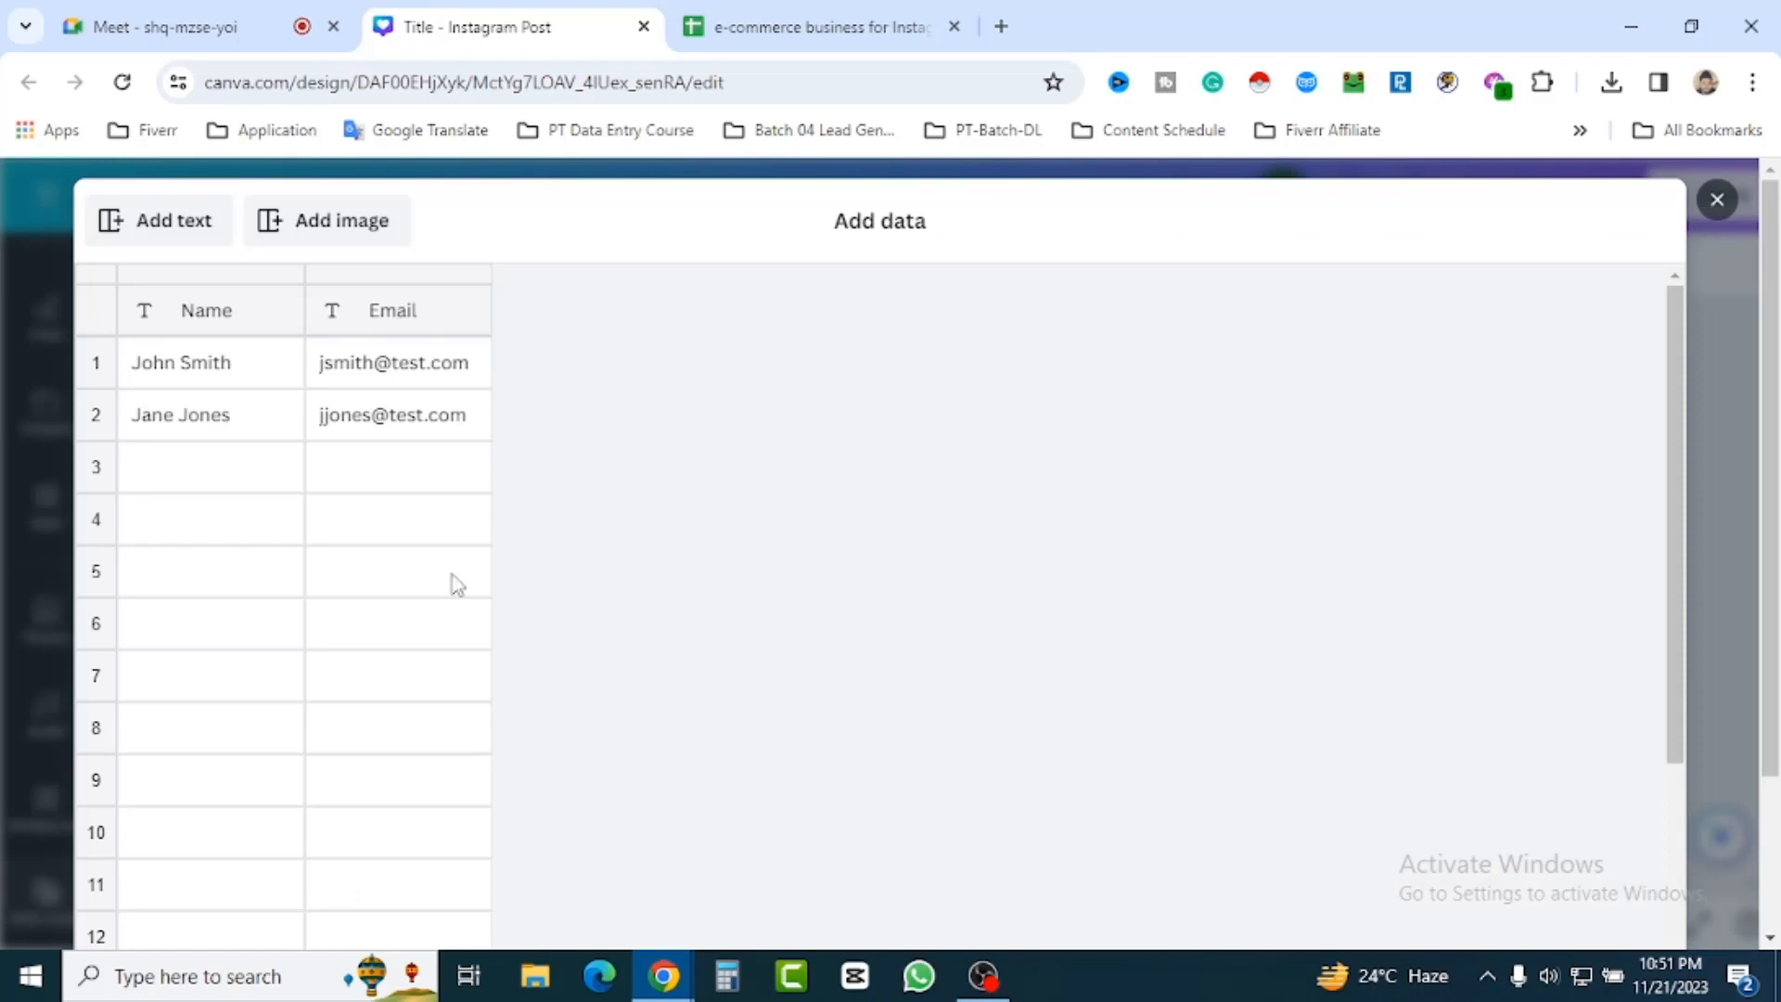
# Clear the sample entries from the bulk data table and rename its two columns Title and Text.
pyautogui.click(228, 320)
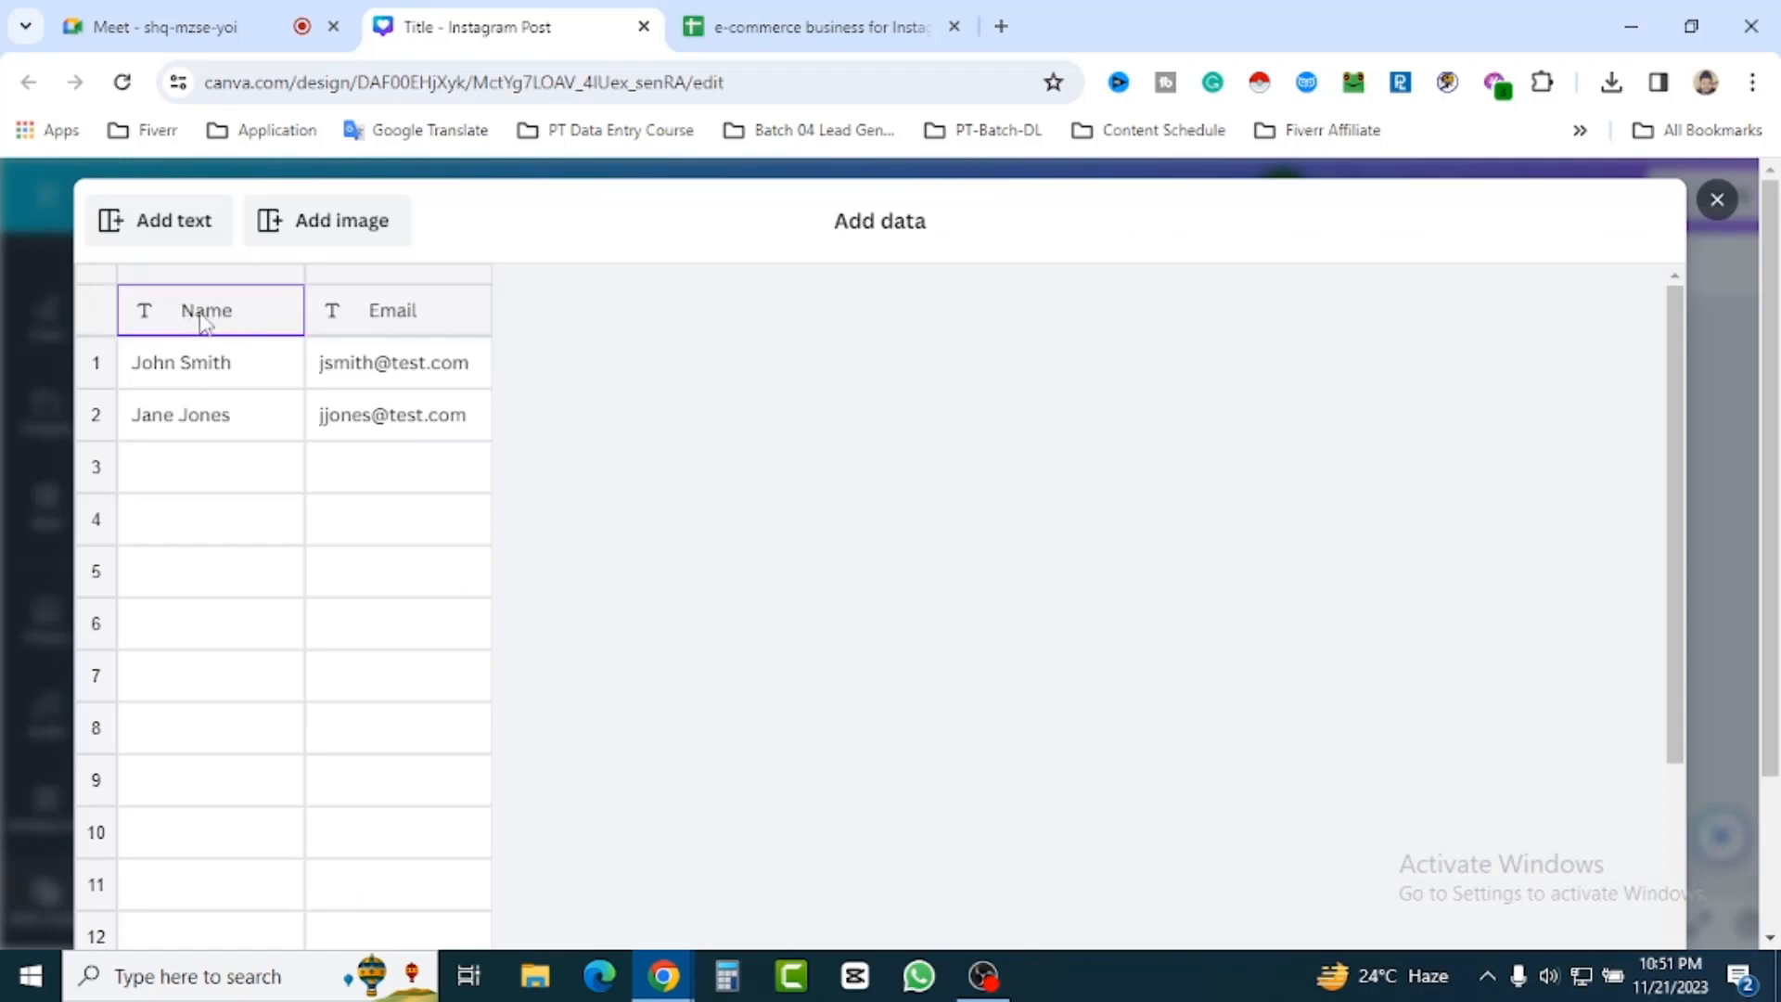
pyautogui.click(388, 326)
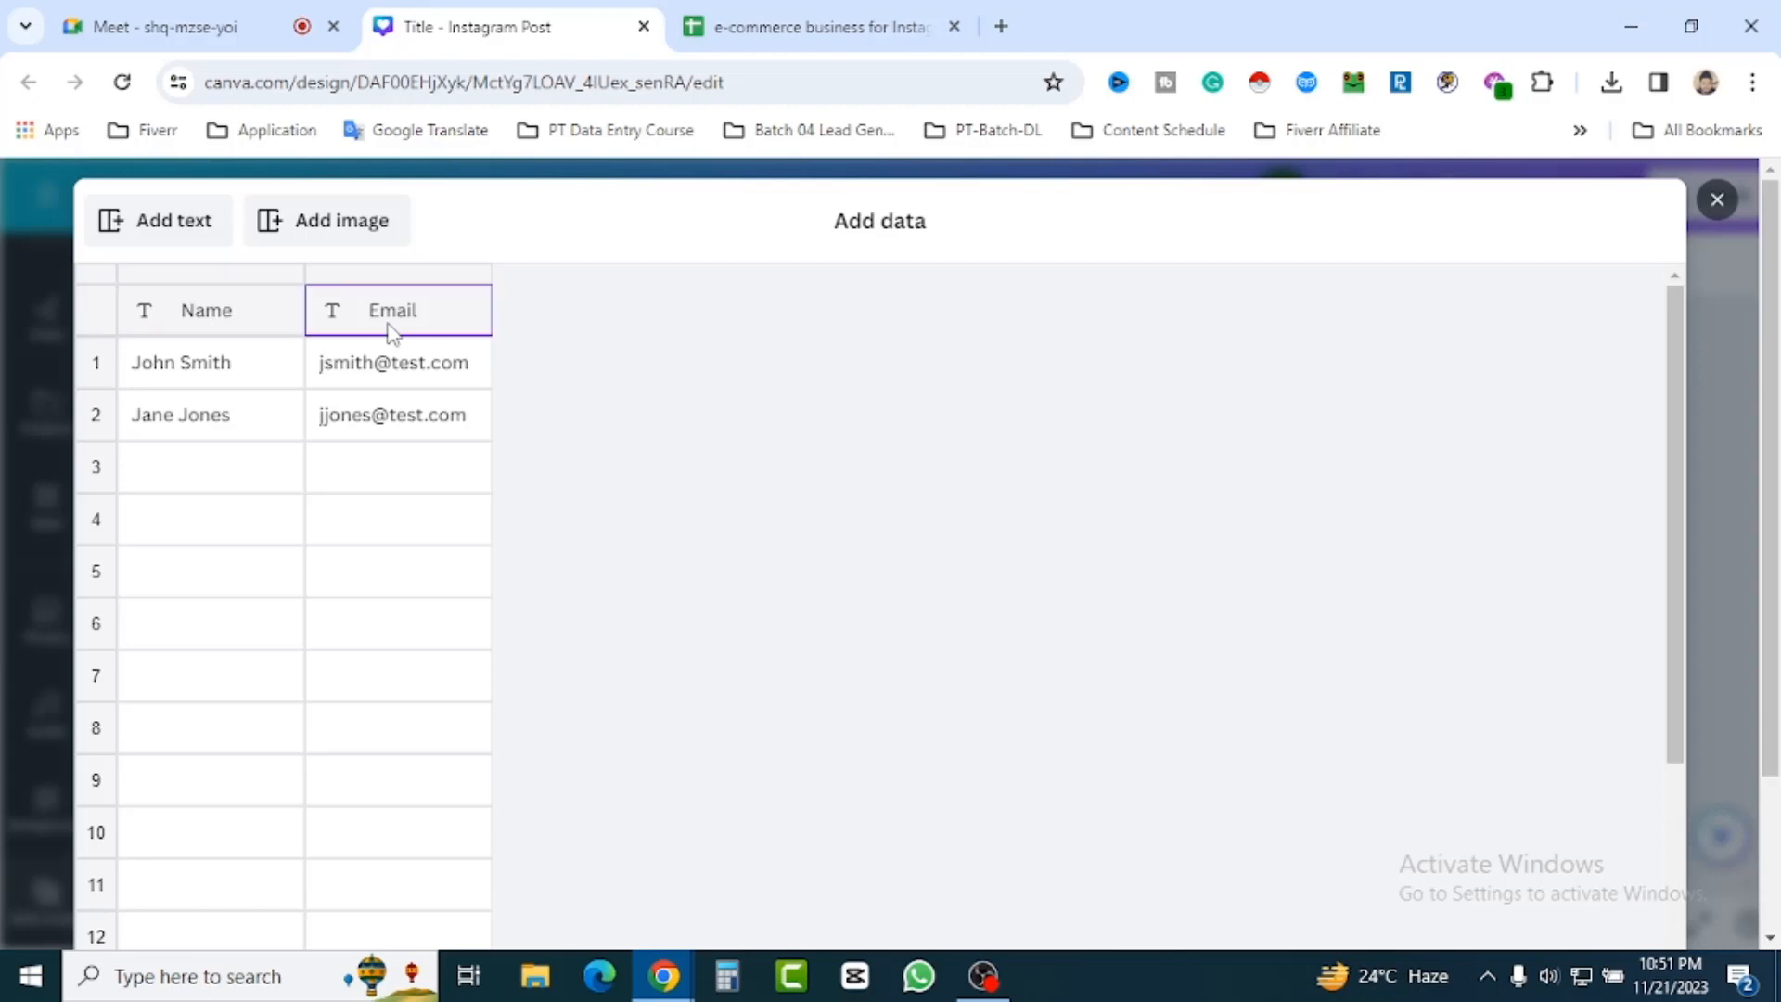
pyautogui.click(221, 368)
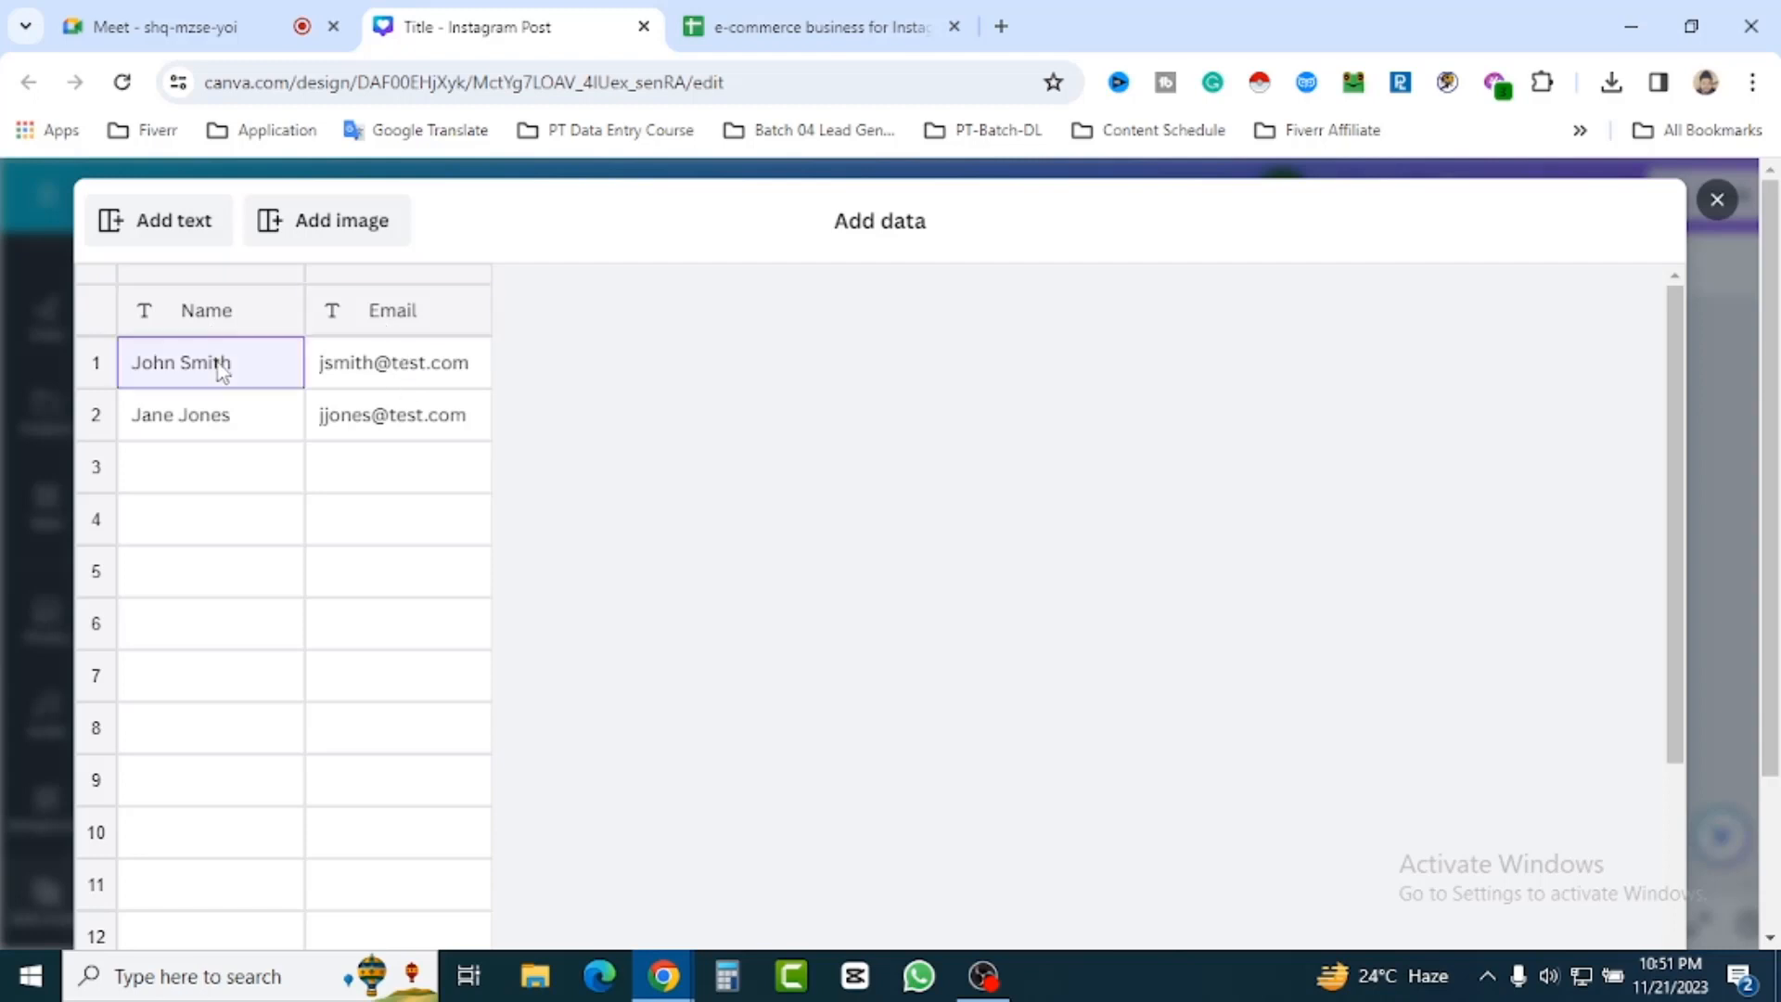
pyautogui.click(226, 417)
pyautogui.click(228, 381)
pyautogui.press('BackSpace')
pyautogui.press('BackSpace')
pyautogui.press('BackSpace')
pyautogui.press('BackSpace')
pyautogui.press('BackSpace')
pyautogui.press('BackSpace')
pyautogui.press('BackSpace')
pyautogui.press('BackSpace')
pyautogui.click(223, 430)
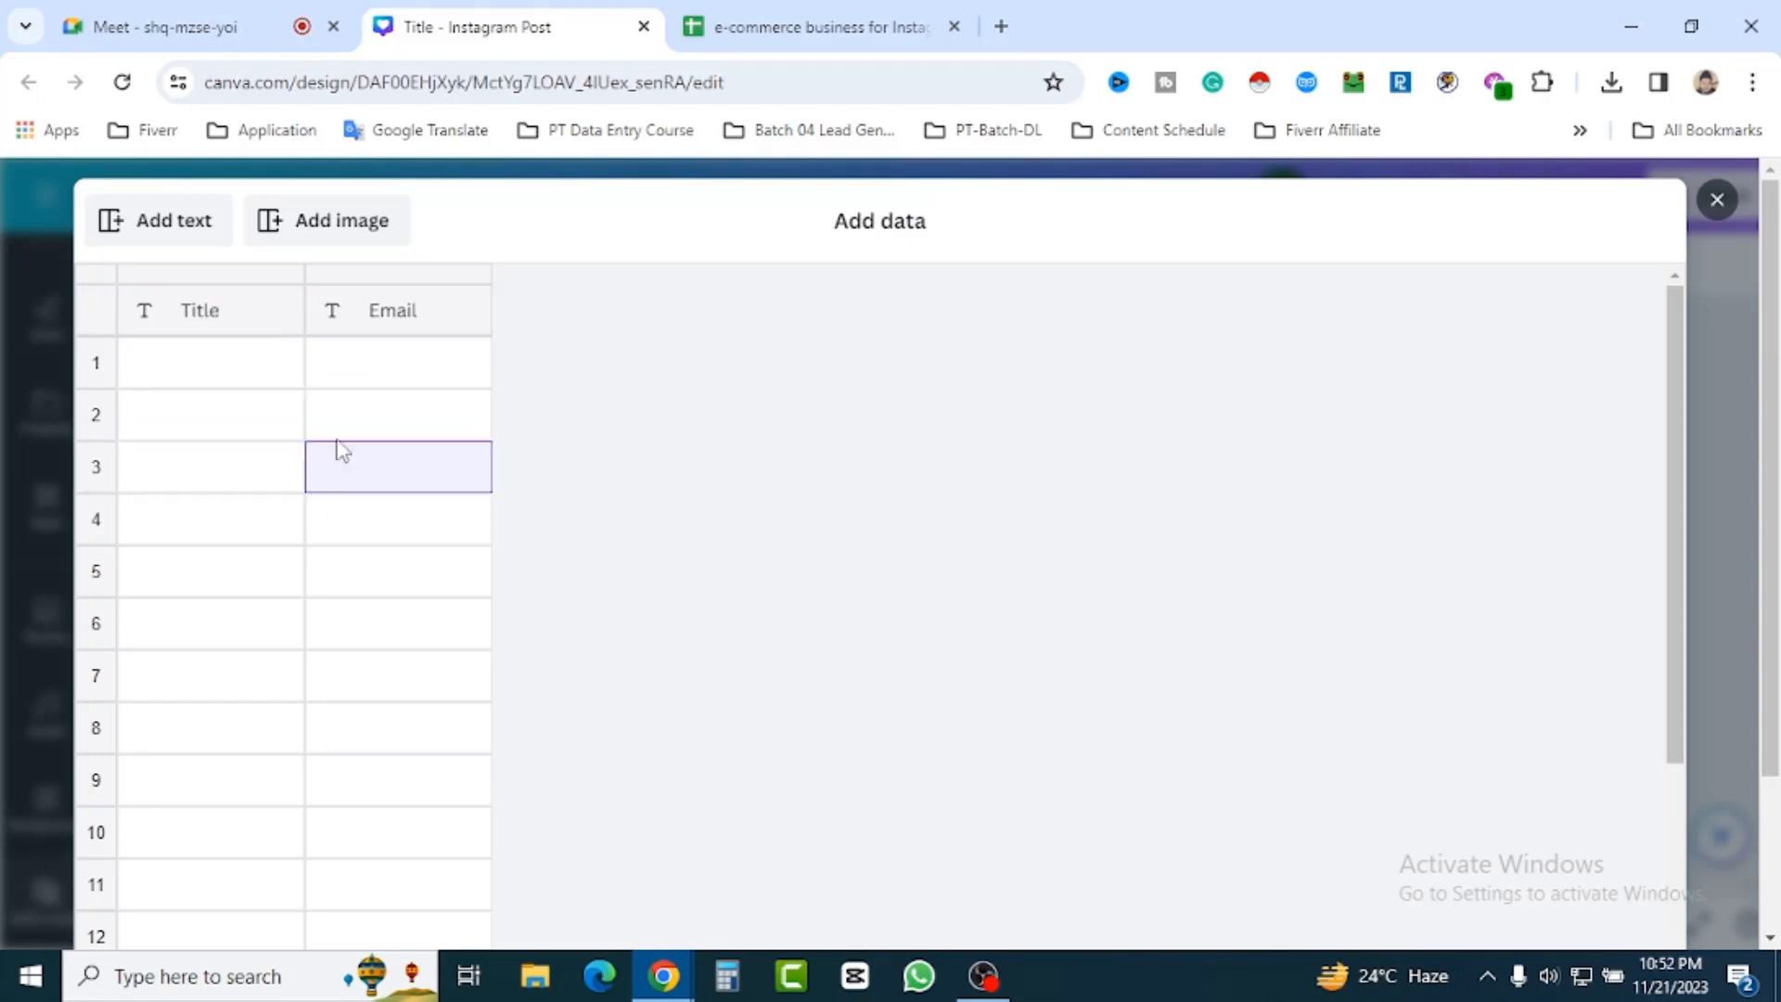
pyautogui.click(410, 331)
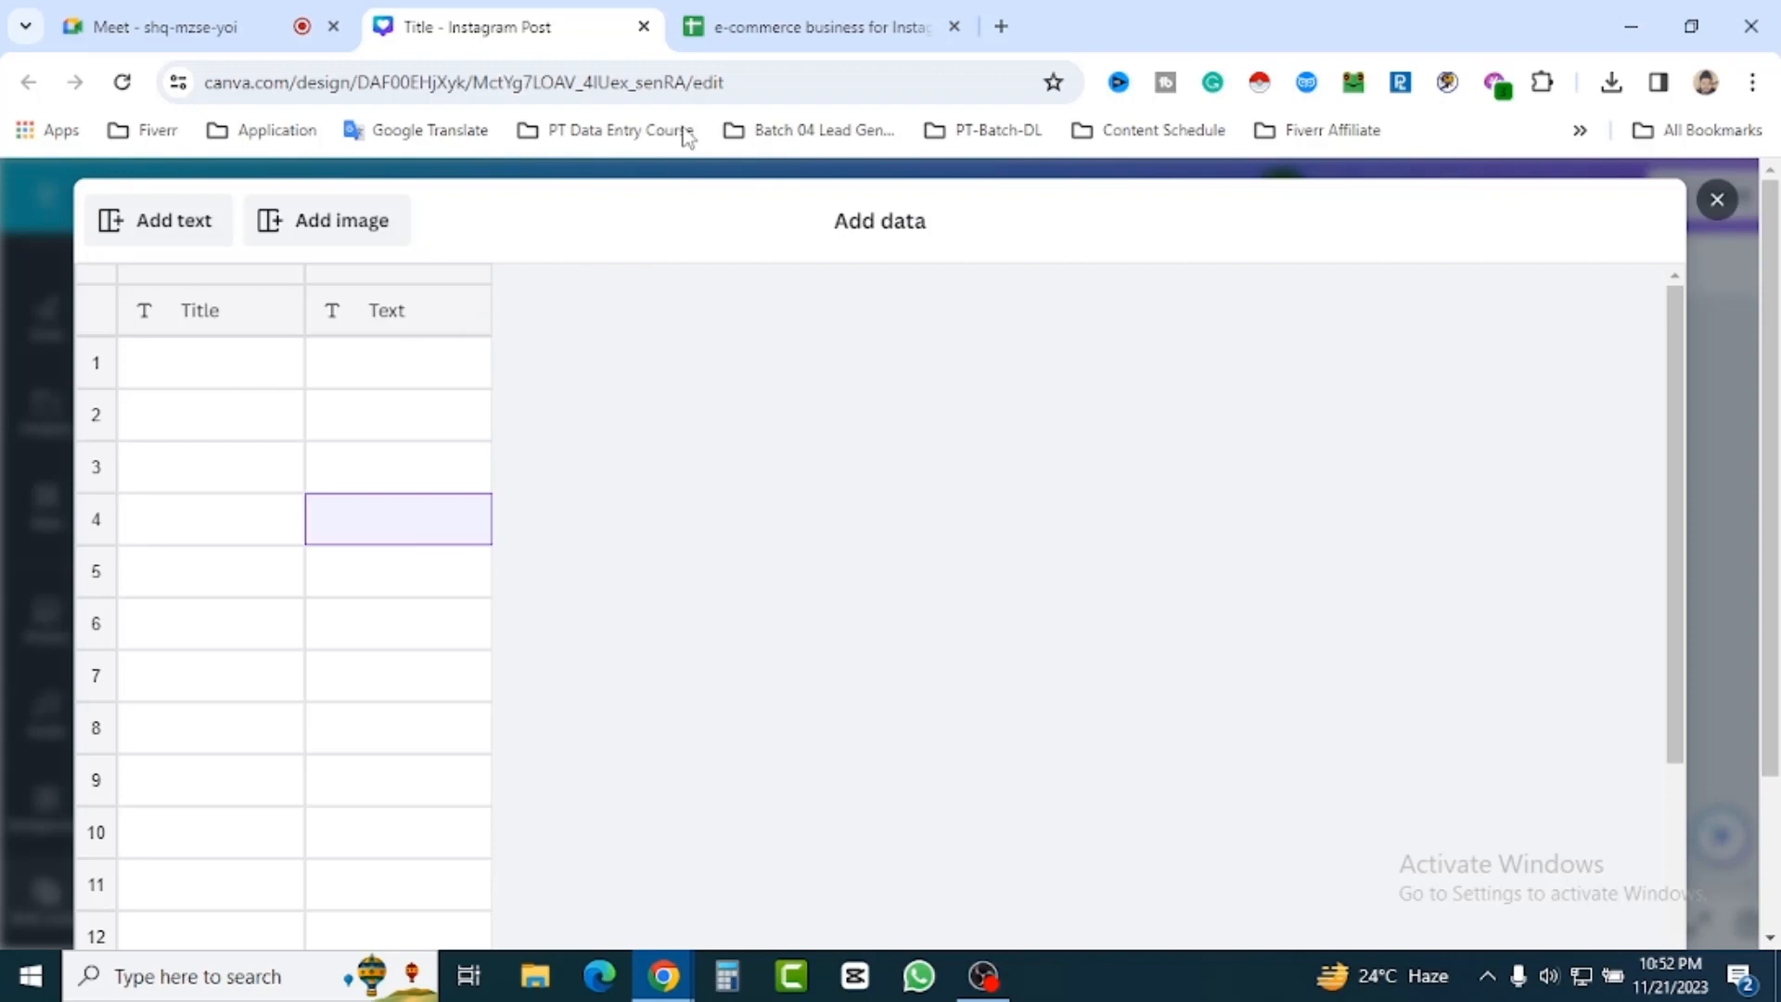
# Copy the title "Engaging Content" from spreadsheet cell A1 into row 1 of the Title column in Canva's data table.
pyautogui.click(790, 29)
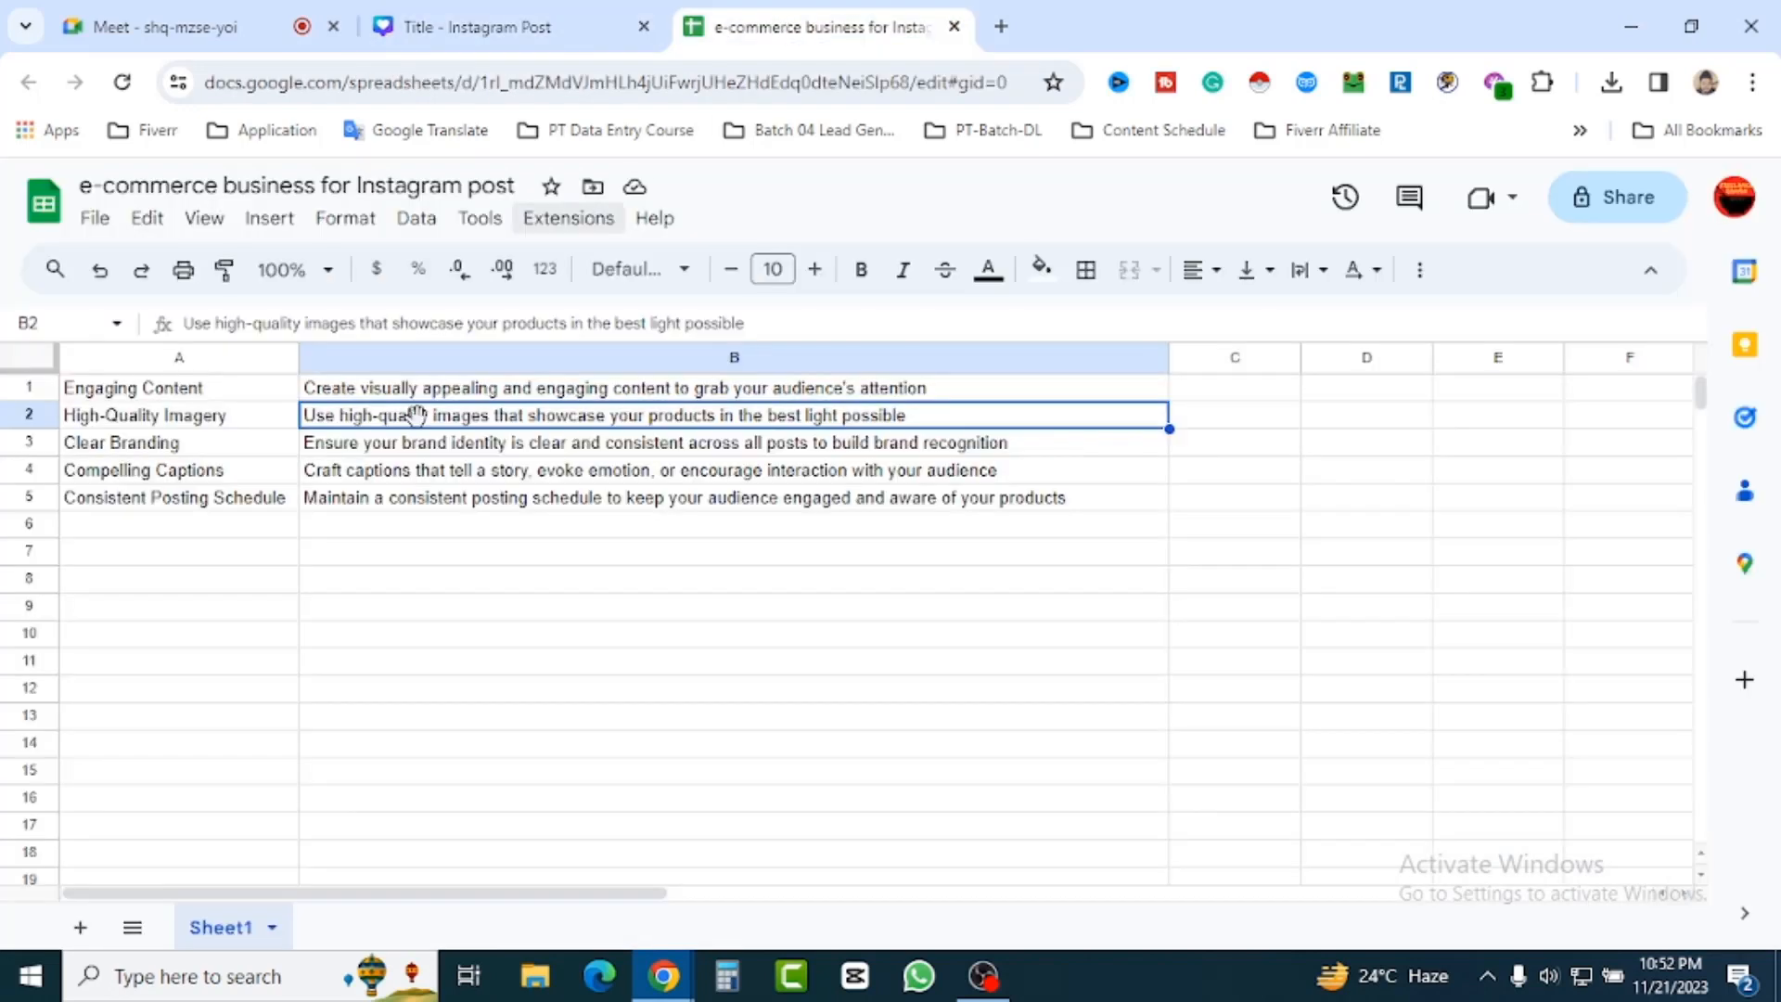
pyautogui.click(233, 588)
pyautogui.click(172, 393)
pyautogui.doubleClick(172, 393)
pyautogui.moveTo(206, 387); pyautogui.dragTo(63, 389)
pyautogui.hotkey('ctrl', 'c')
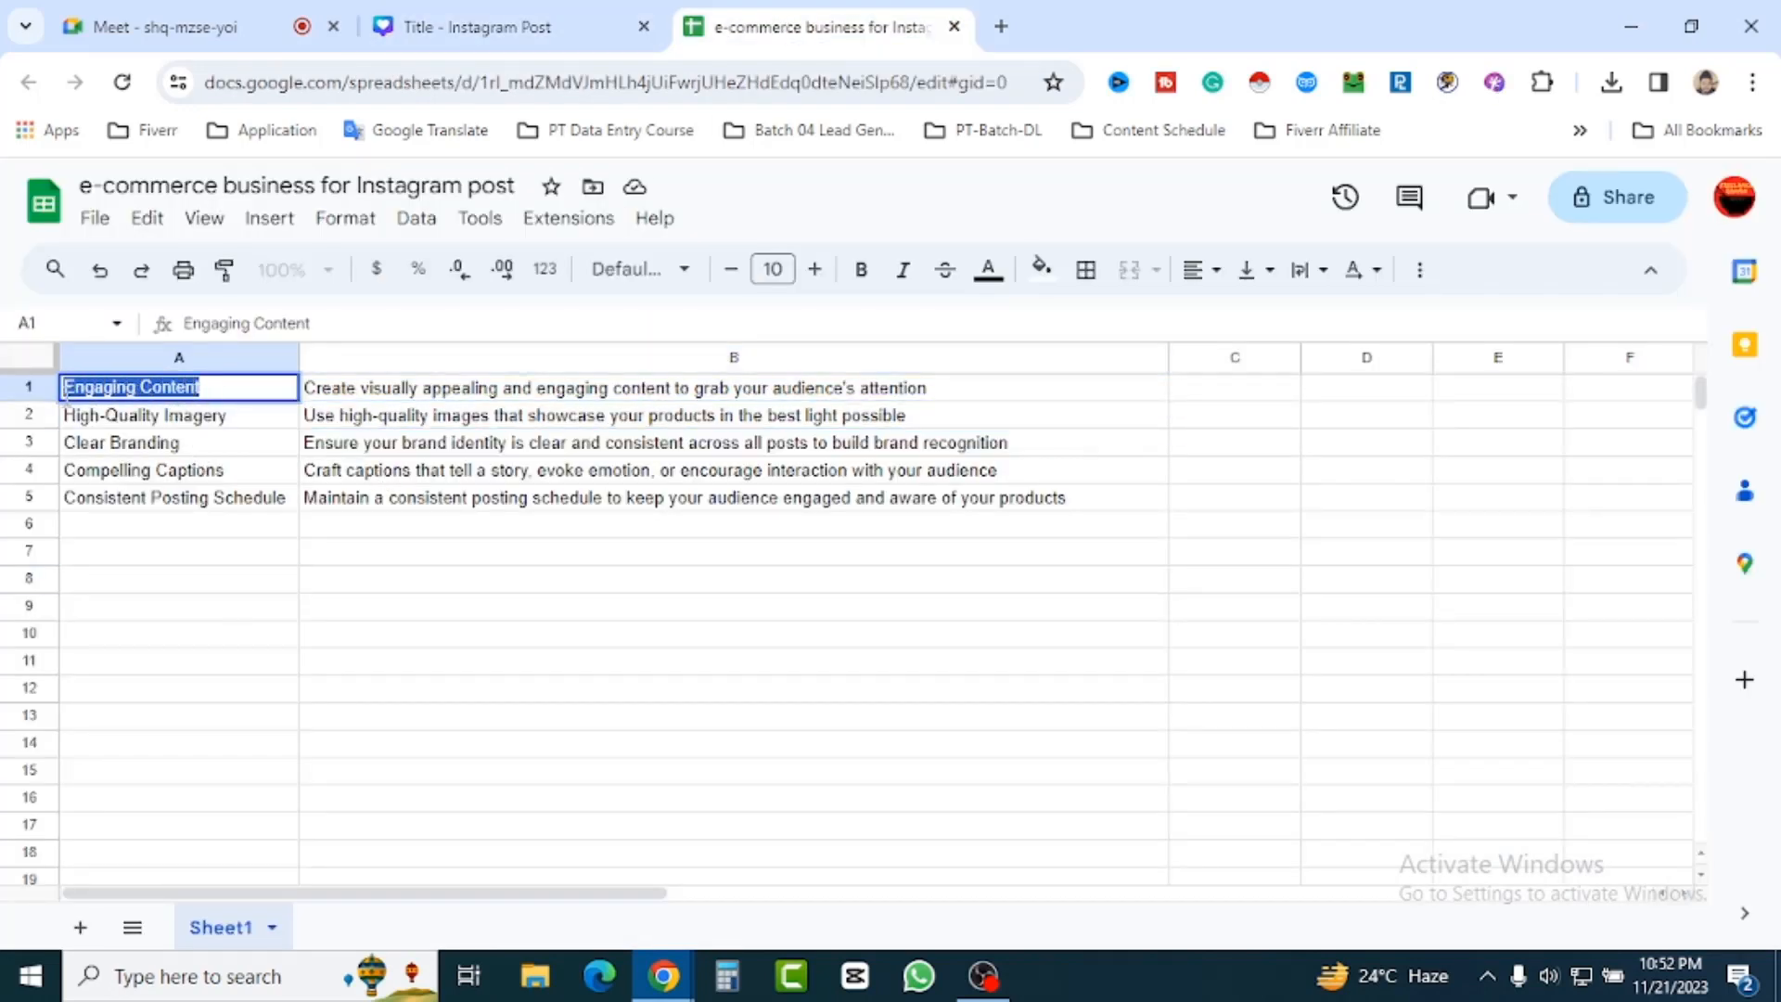
pyautogui.click(469, 30)
pyautogui.click(197, 371)
pyautogui.hotkey('ctrl', 'v')
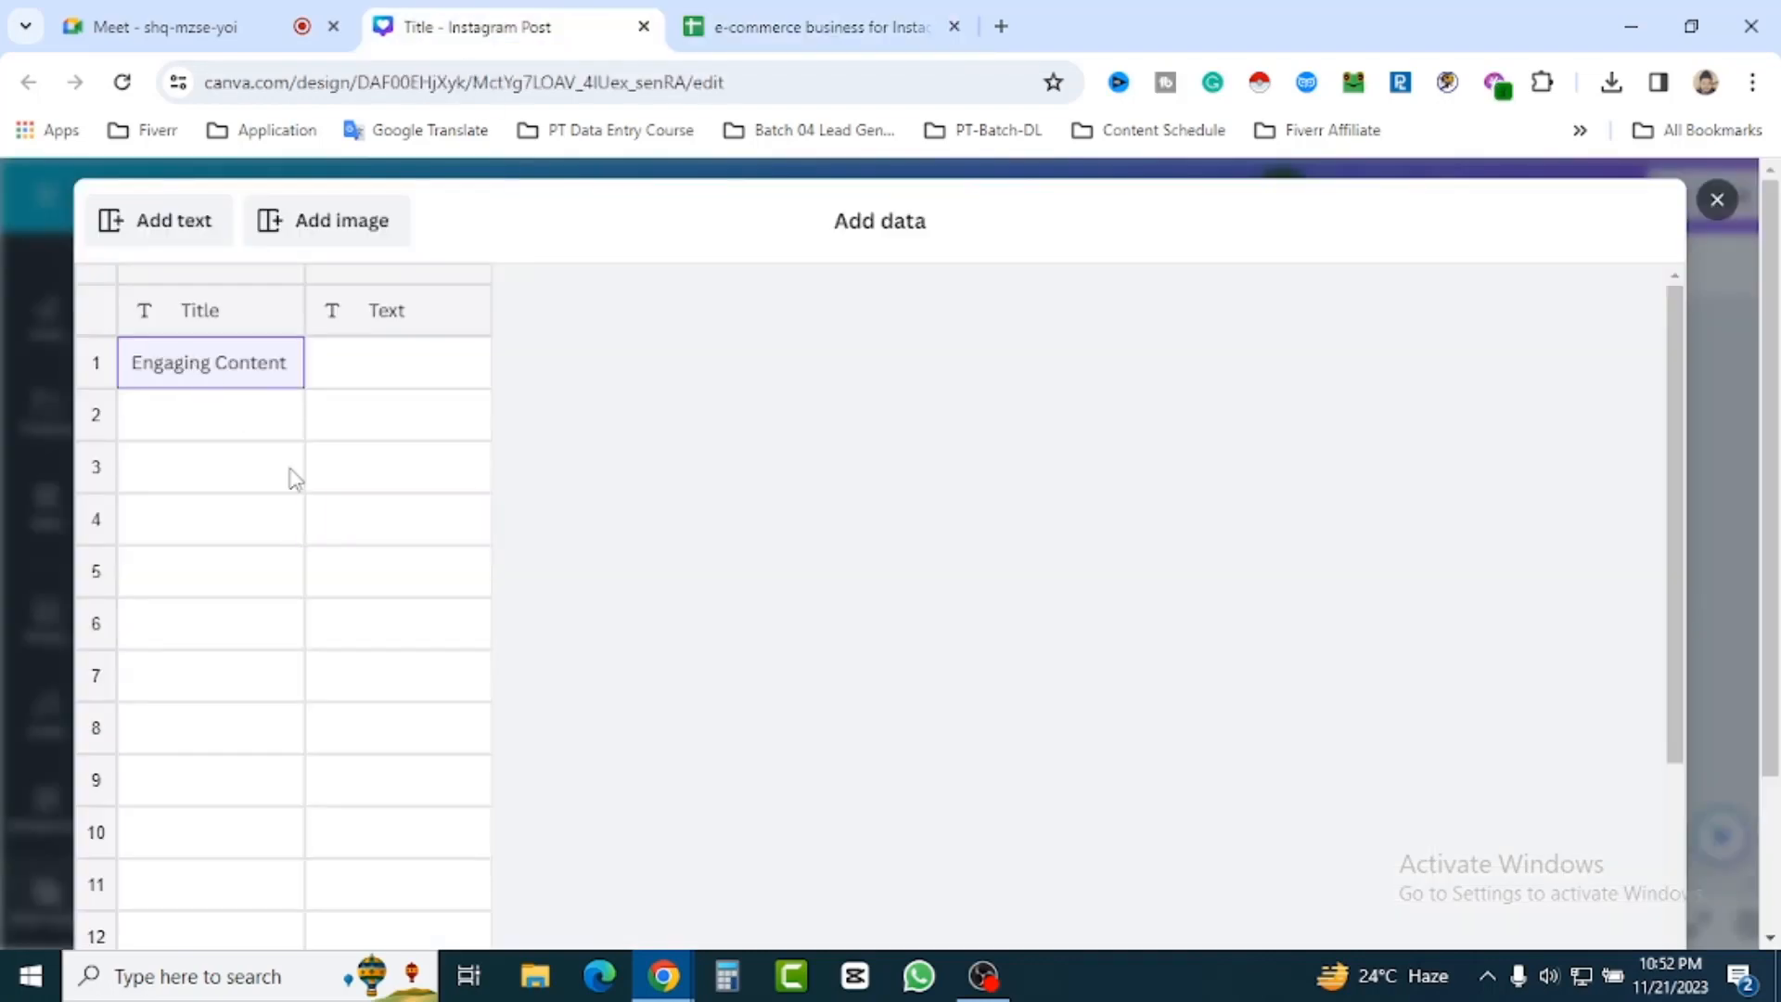
pyautogui.click(376, 584)
# Copy the "Engaging Content" description from spreadsheet cell B1 into row 1 of the Text column in Canva's data table.
pyautogui.click(830, 26)
pyautogui.doubleClick(364, 391)
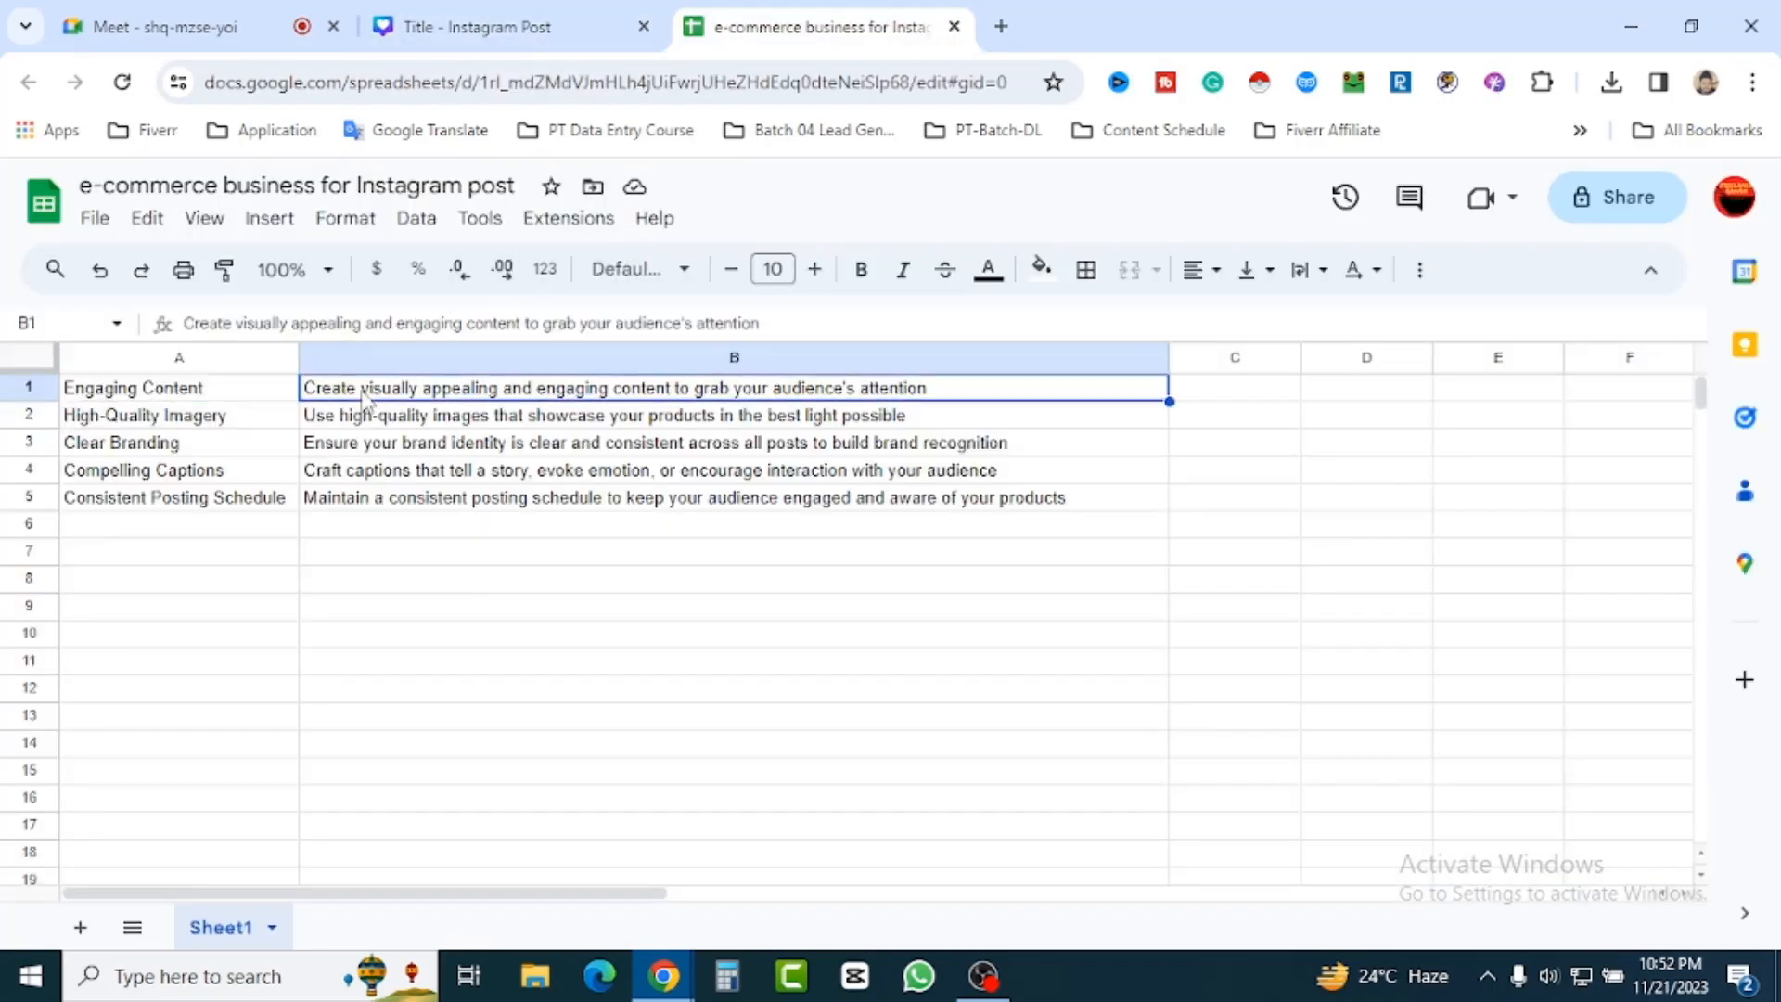
pyautogui.hotkey('ctrl', 'a')
pyautogui.hotkey('ctrl', 'c')
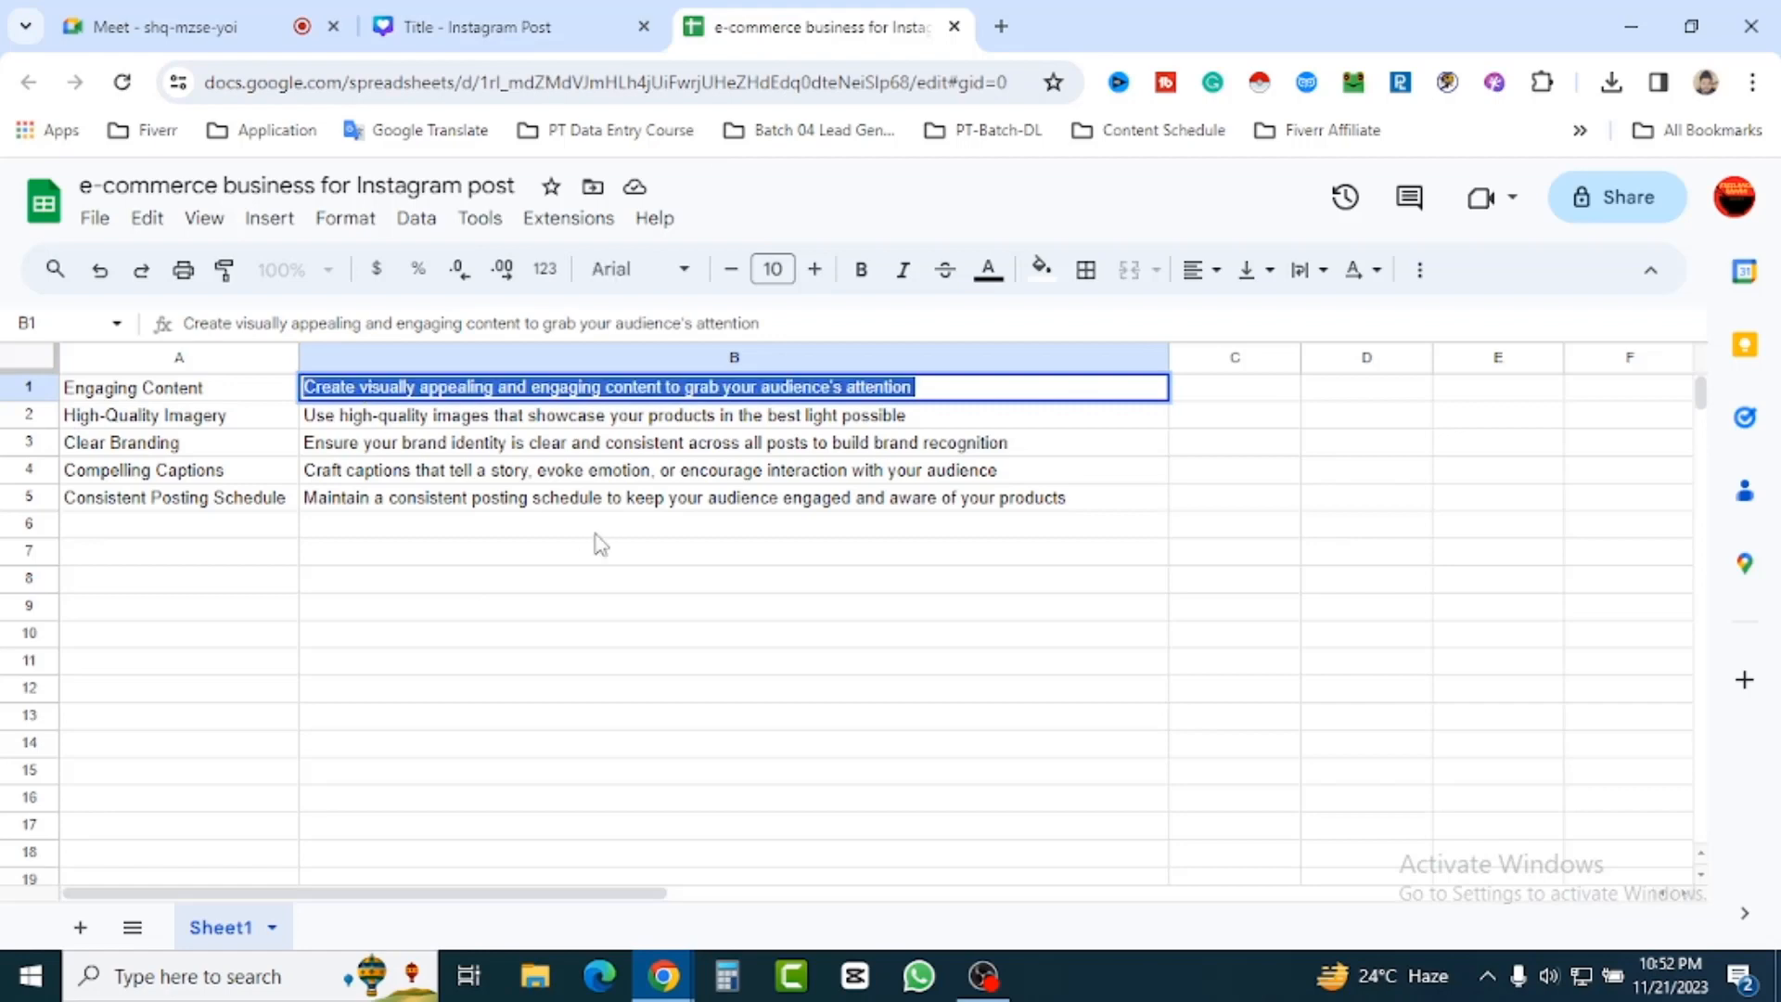
pyautogui.click(555, 26)
pyautogui.click(370, 382)
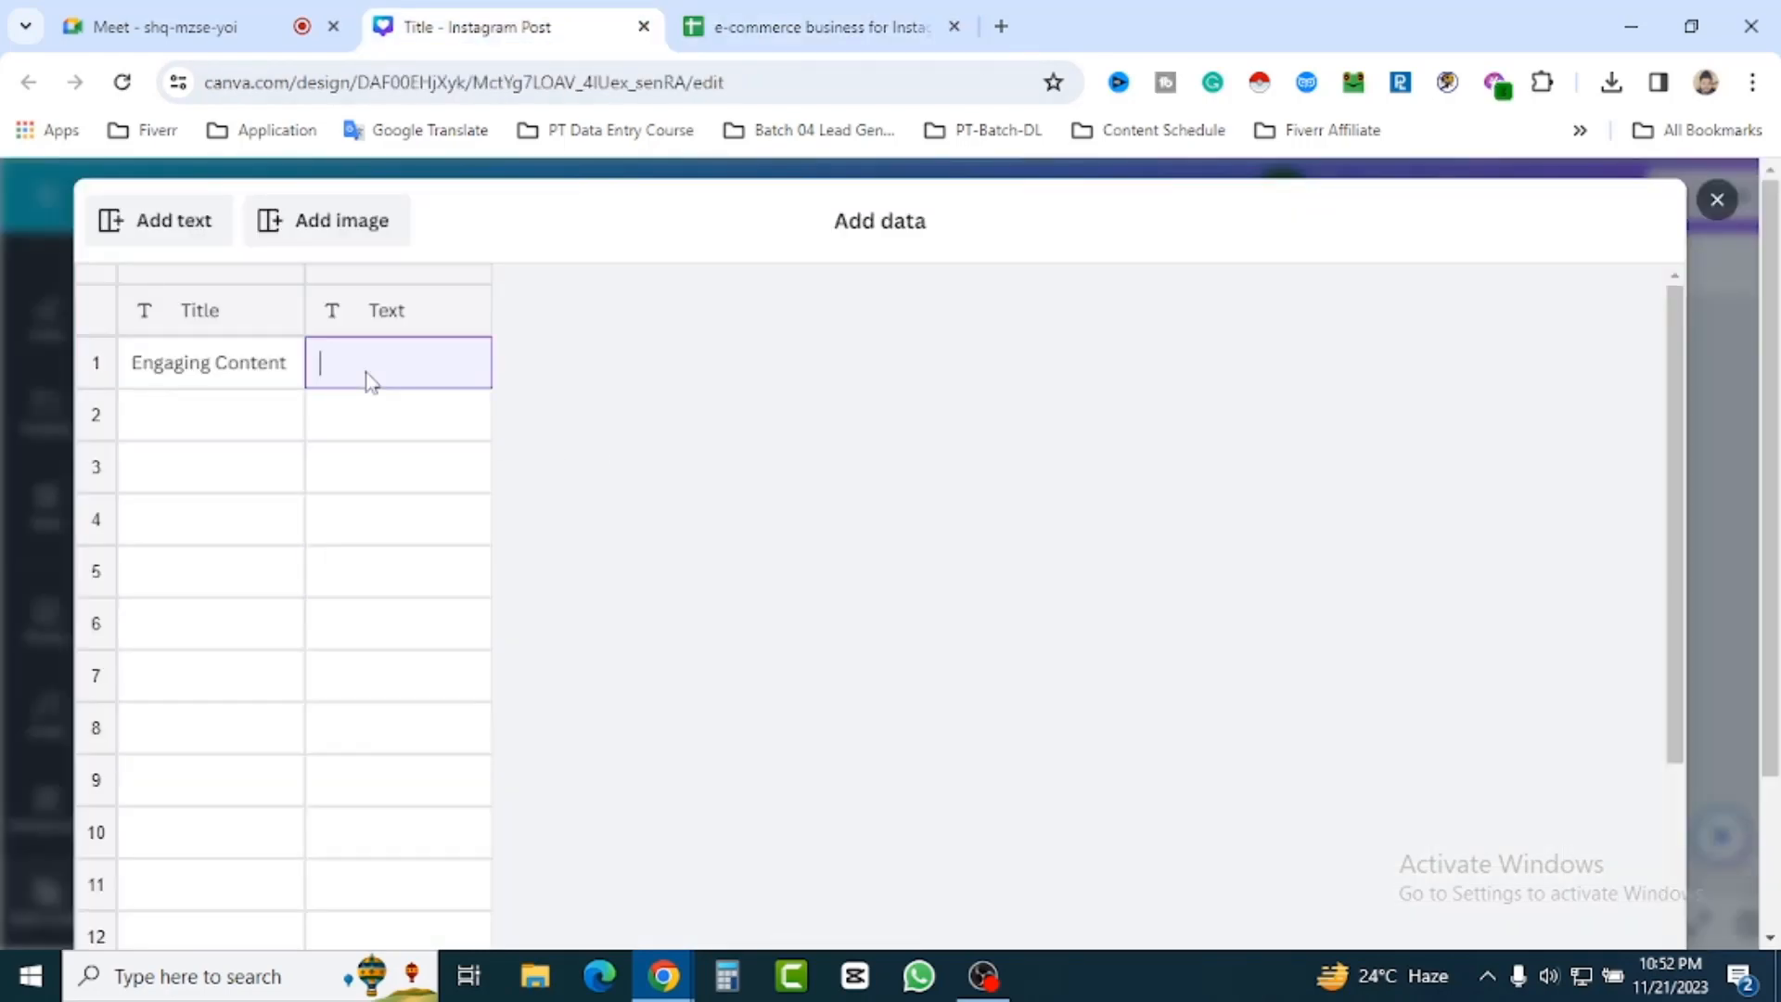
pyautogui.hotkey('ctrl', 'v')
pyautogui.click(401, 565)
# Copy the "High-Quality Imagery" title and description from the spreadsheet into row 2 of Canva's data table and submit the table.
pyautogui.hotkey('ctrl', 'Tab')
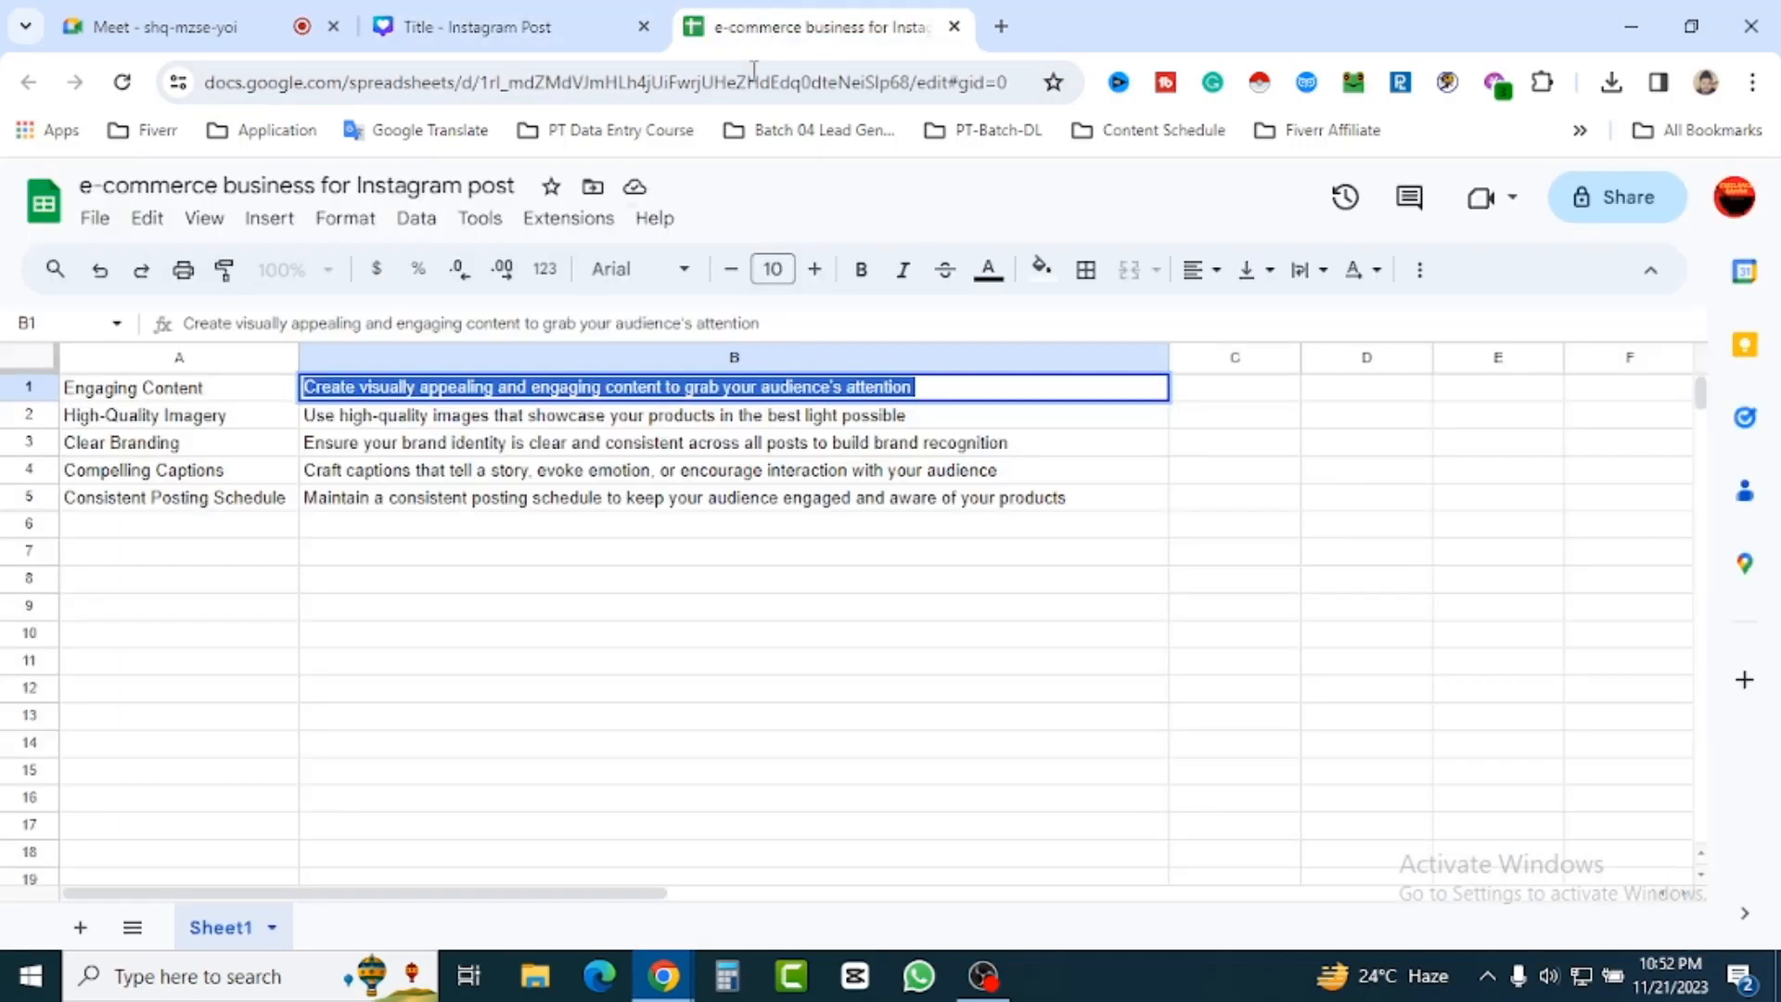
pyautogui.click(194, 425)
pyautogui.hotkey('ctrl', 'c')
pyautogui.hotkey('ctrl', 'shift', 'Tab')
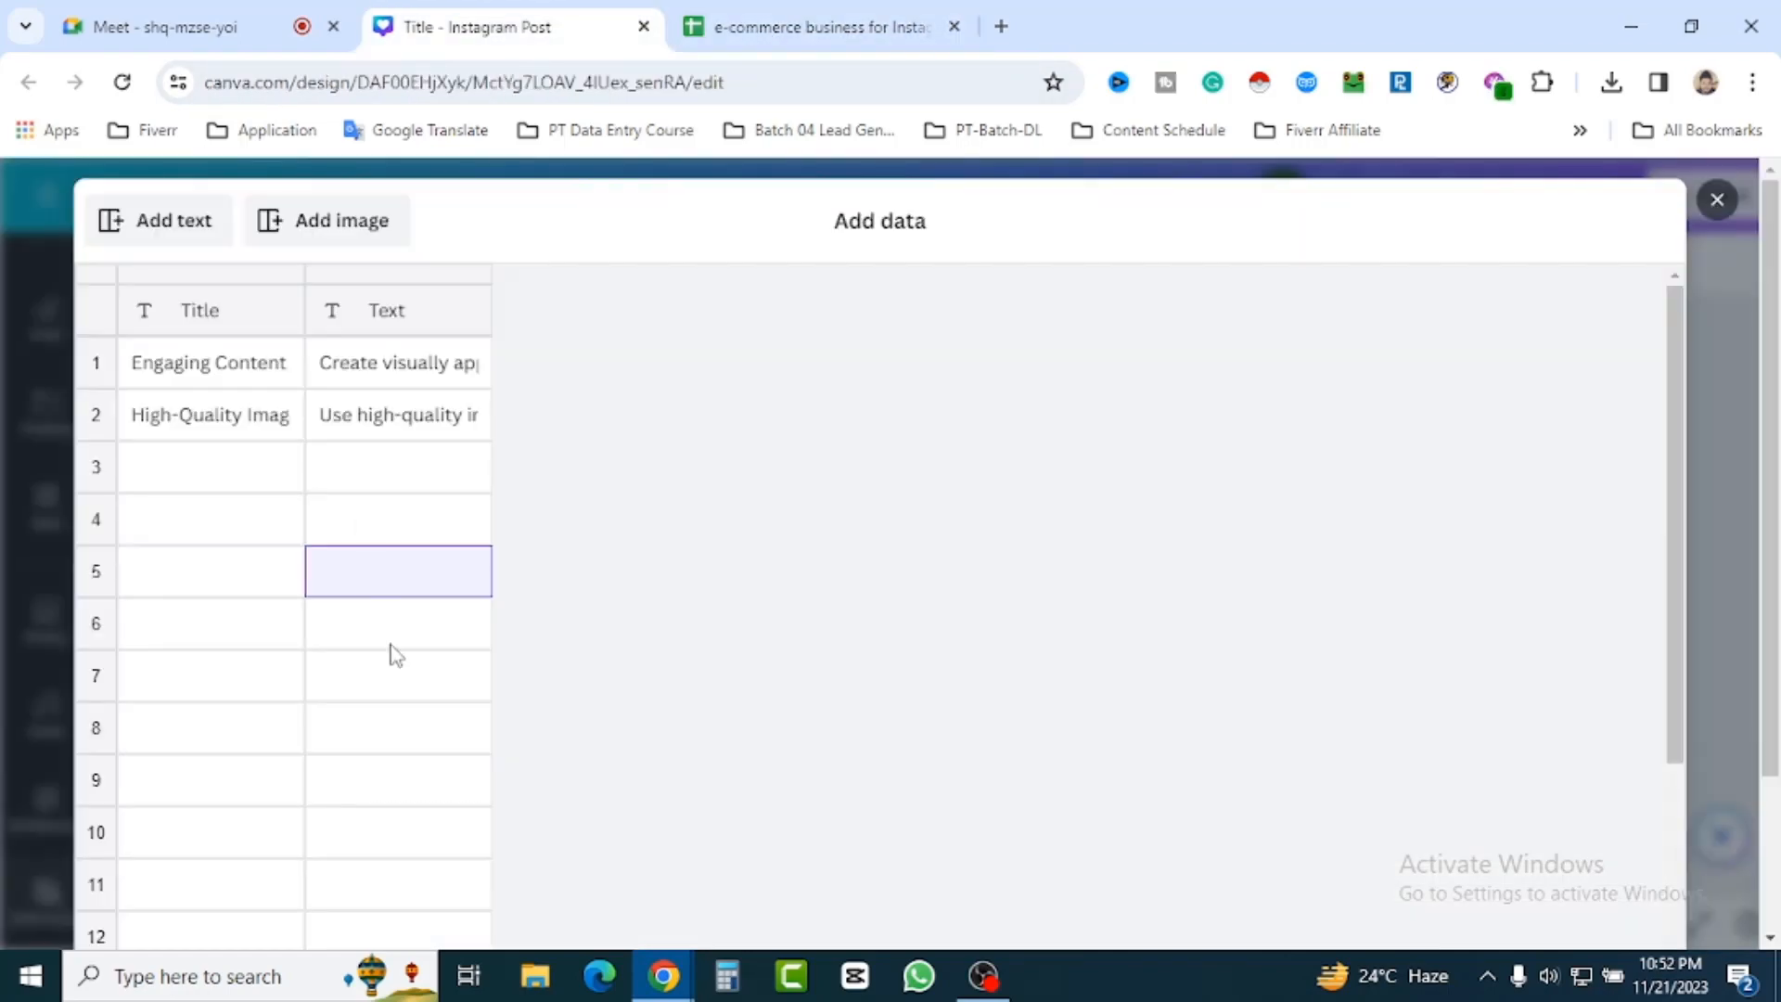
pyautogui.click(395, 640)
pyautogui.scroll(-6, 1228, 671)
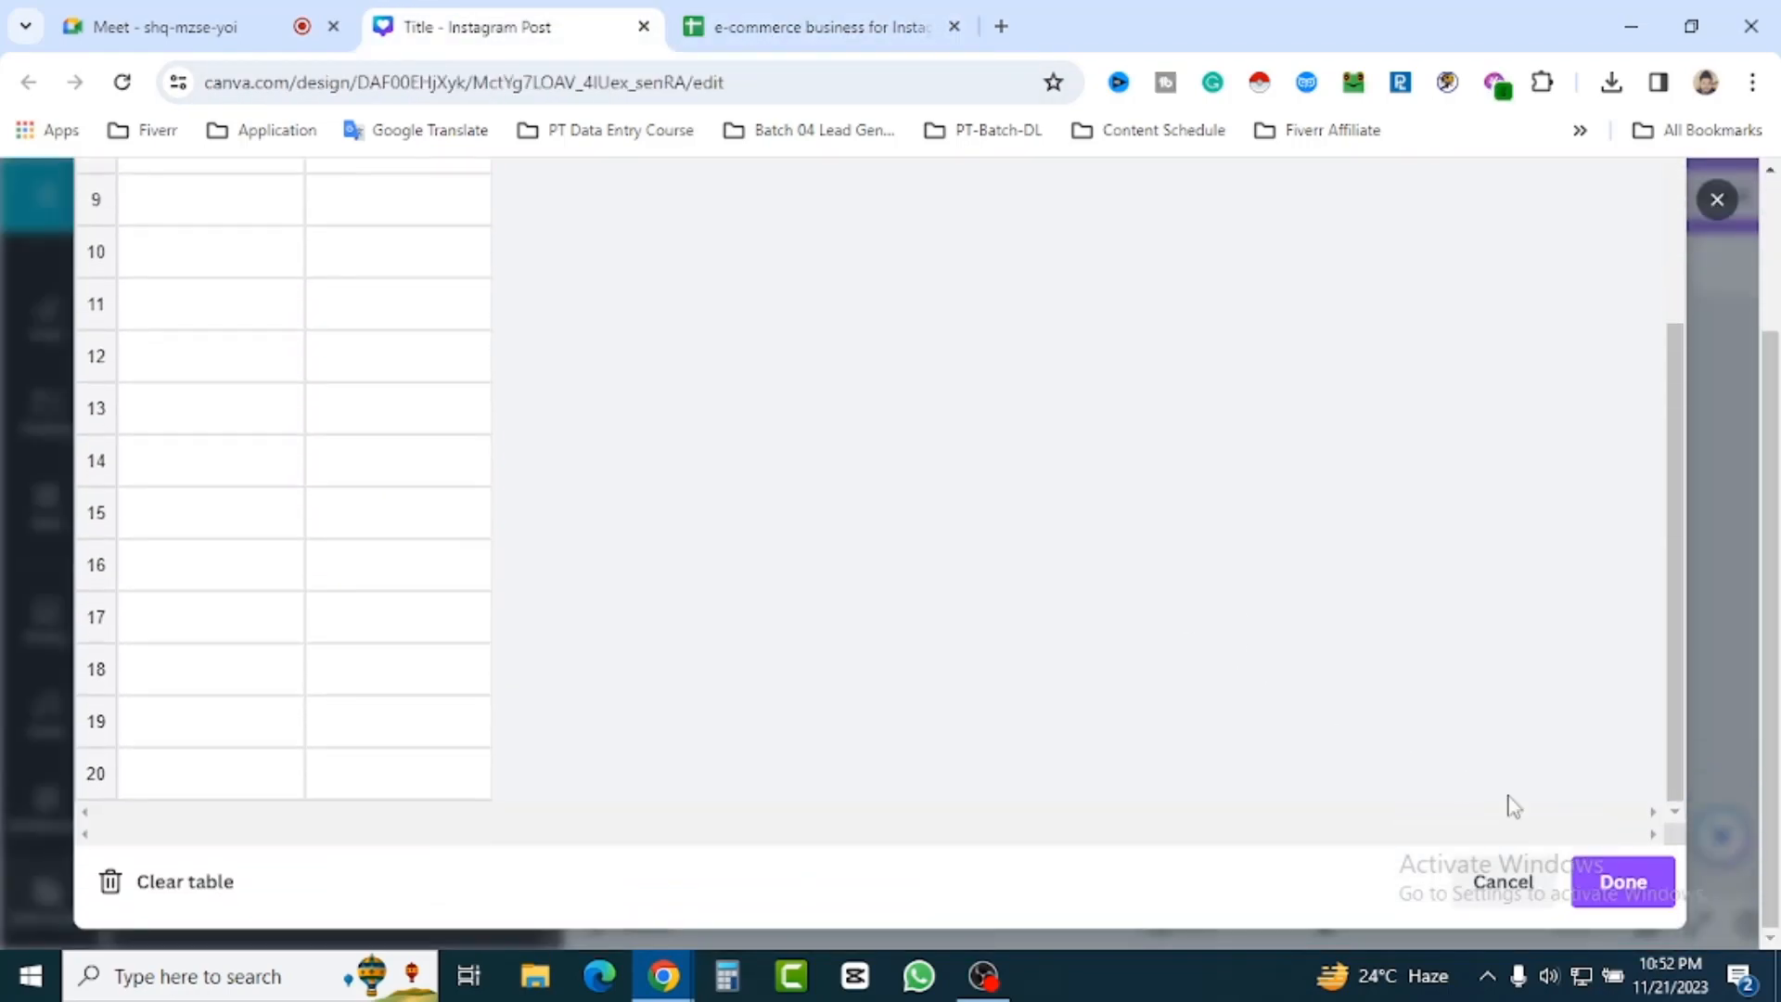
pyautogui.click(1624, 883)
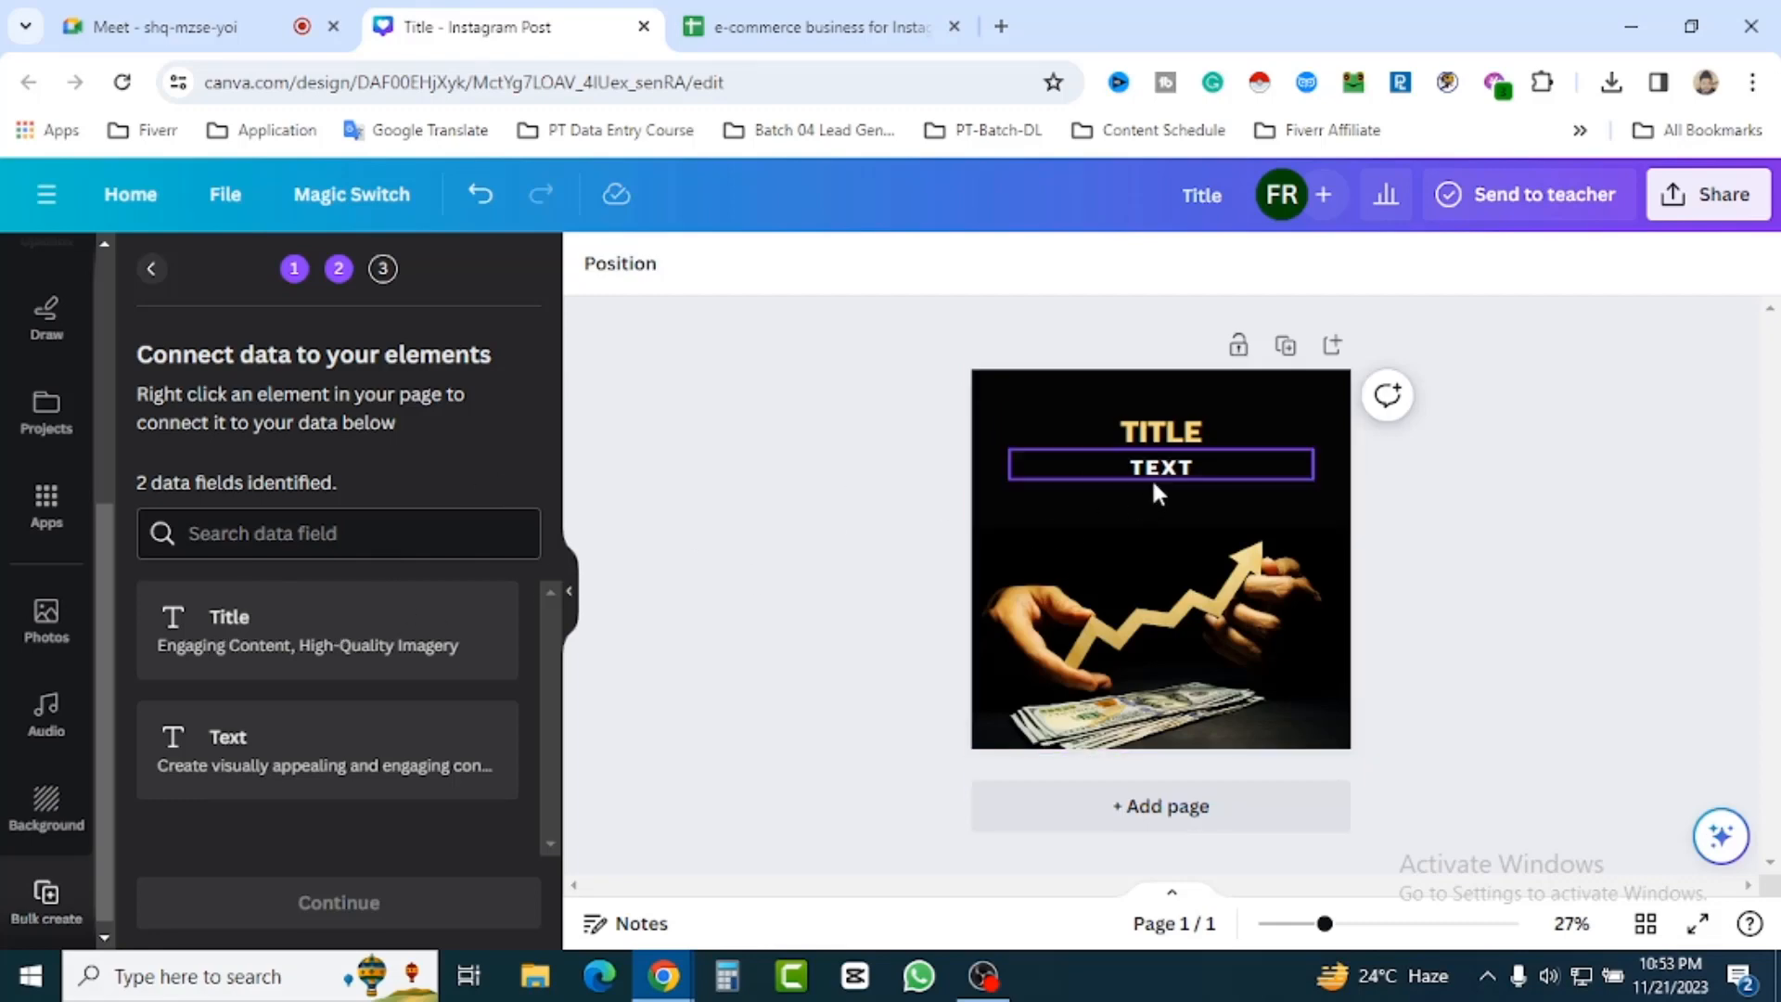
# Connect the TITLE element of the post template to the Title data field.
pyautogui.click(858, 37)
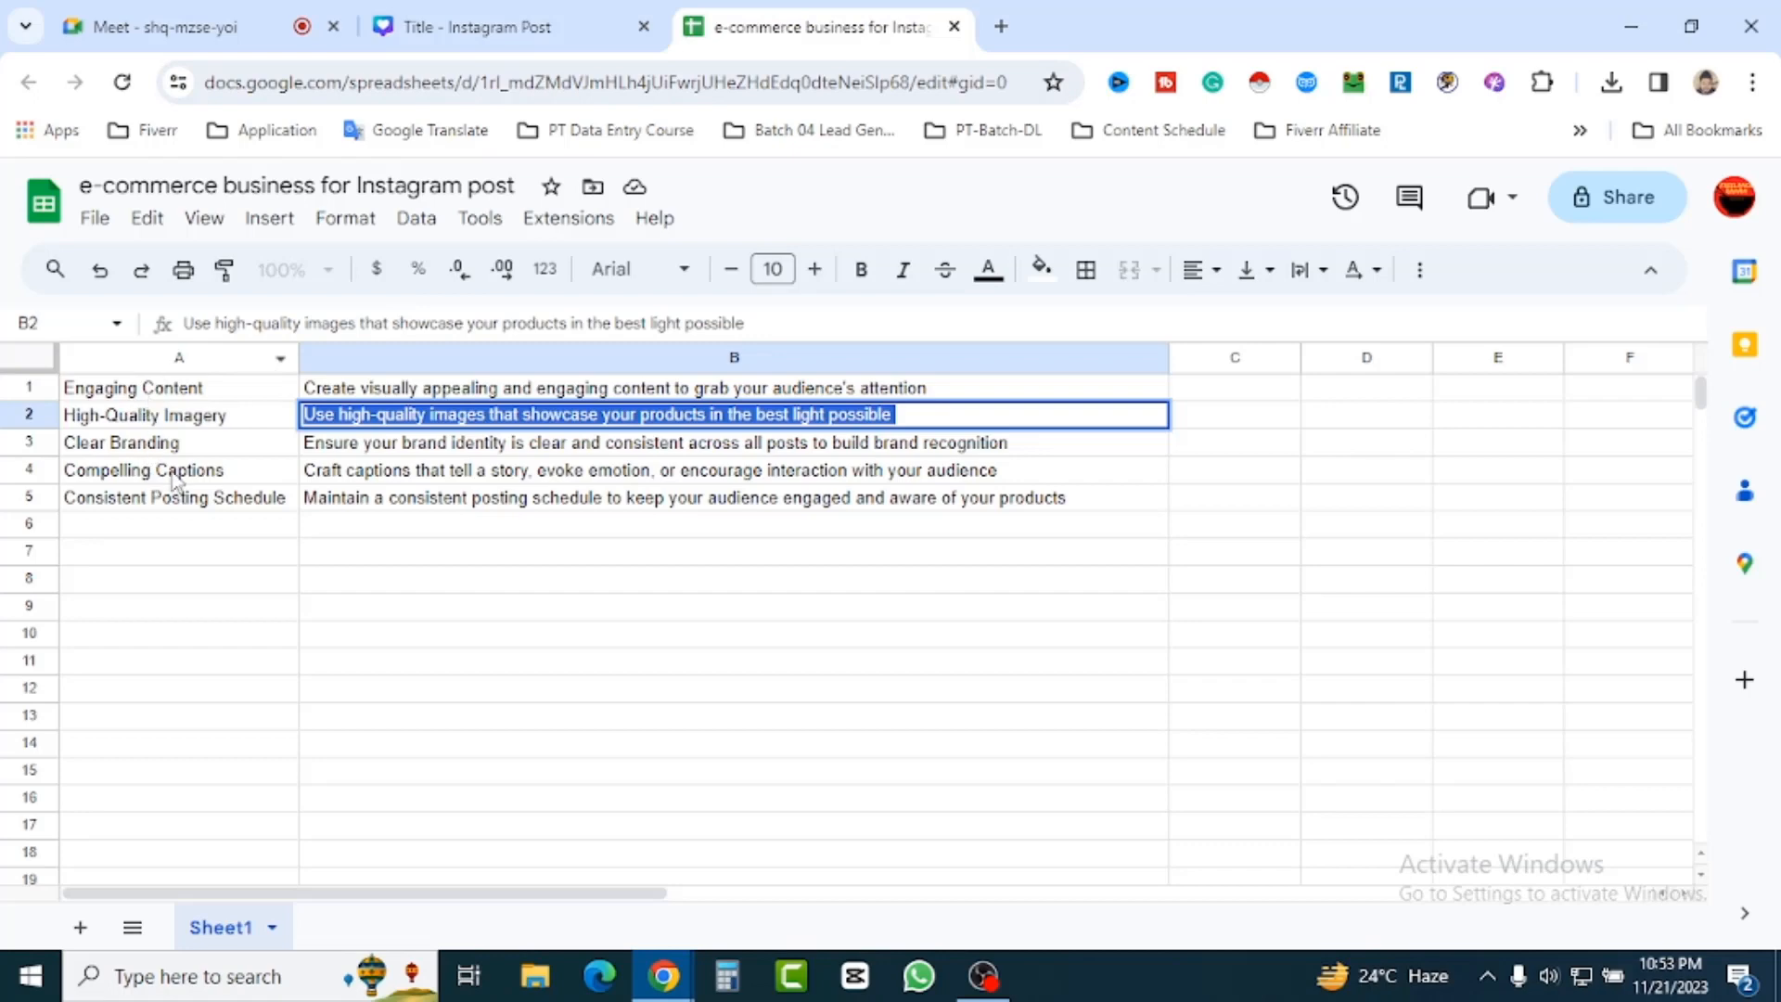
pyautogui.click(473, 27)
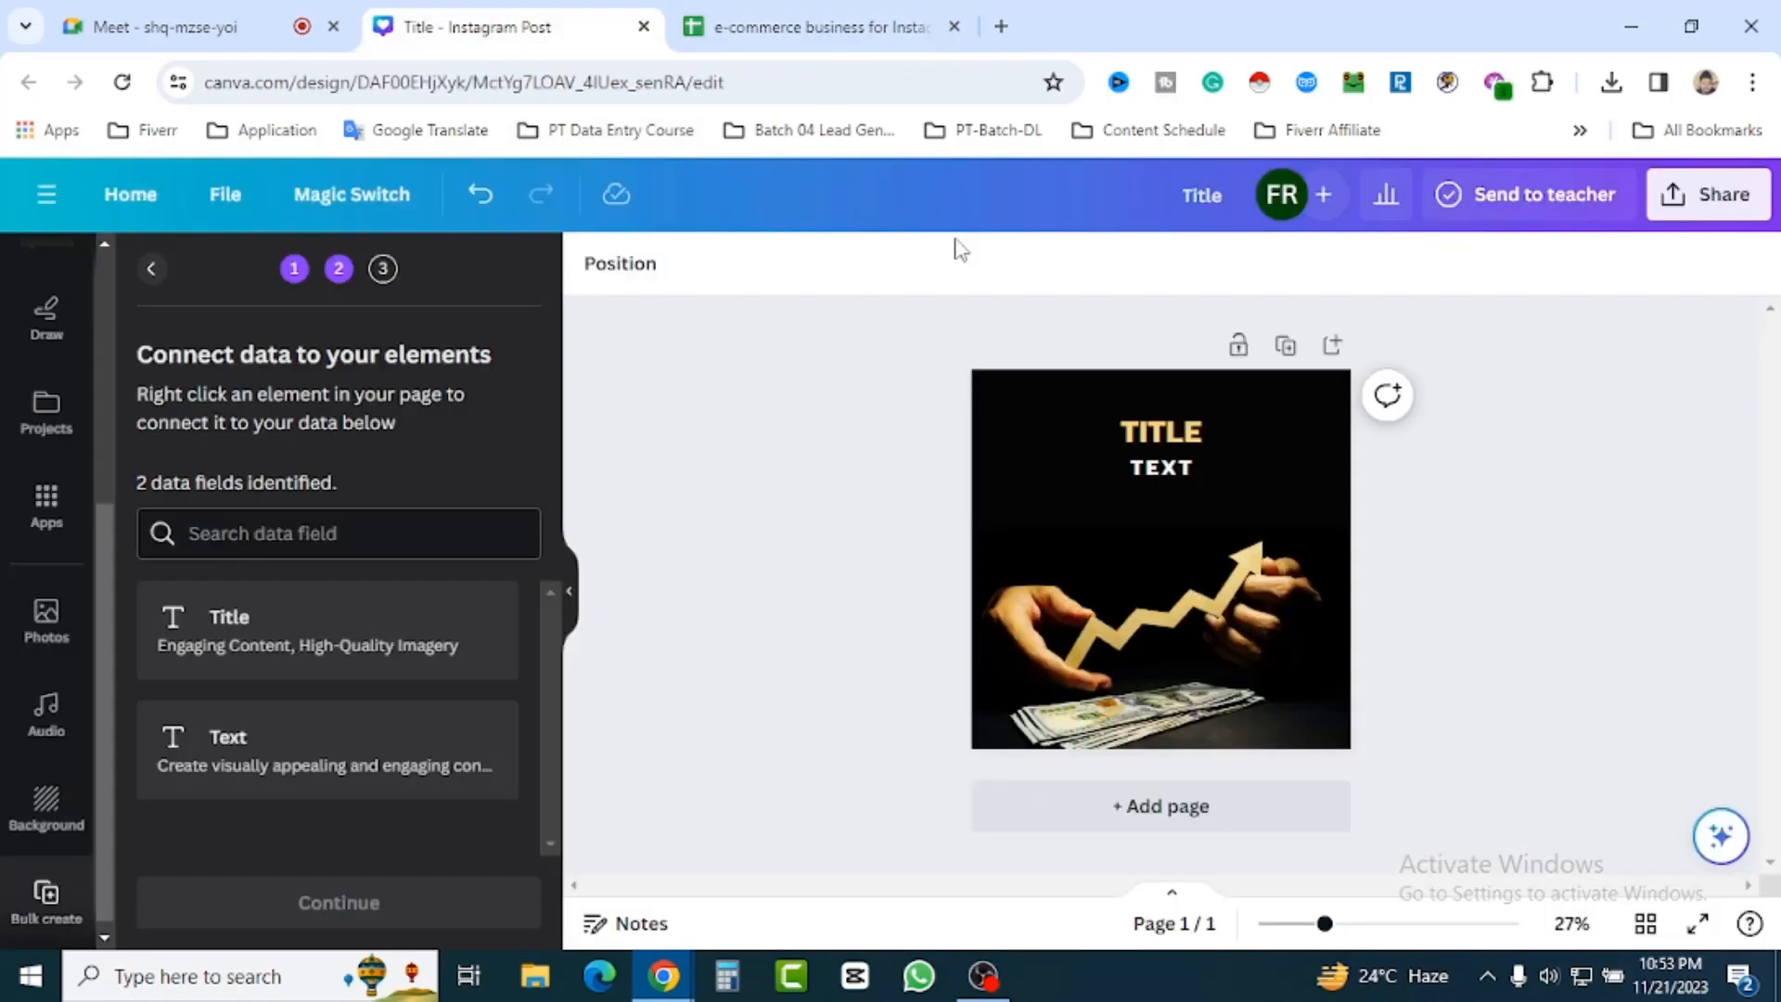
pyautogui.click(1194, 439)
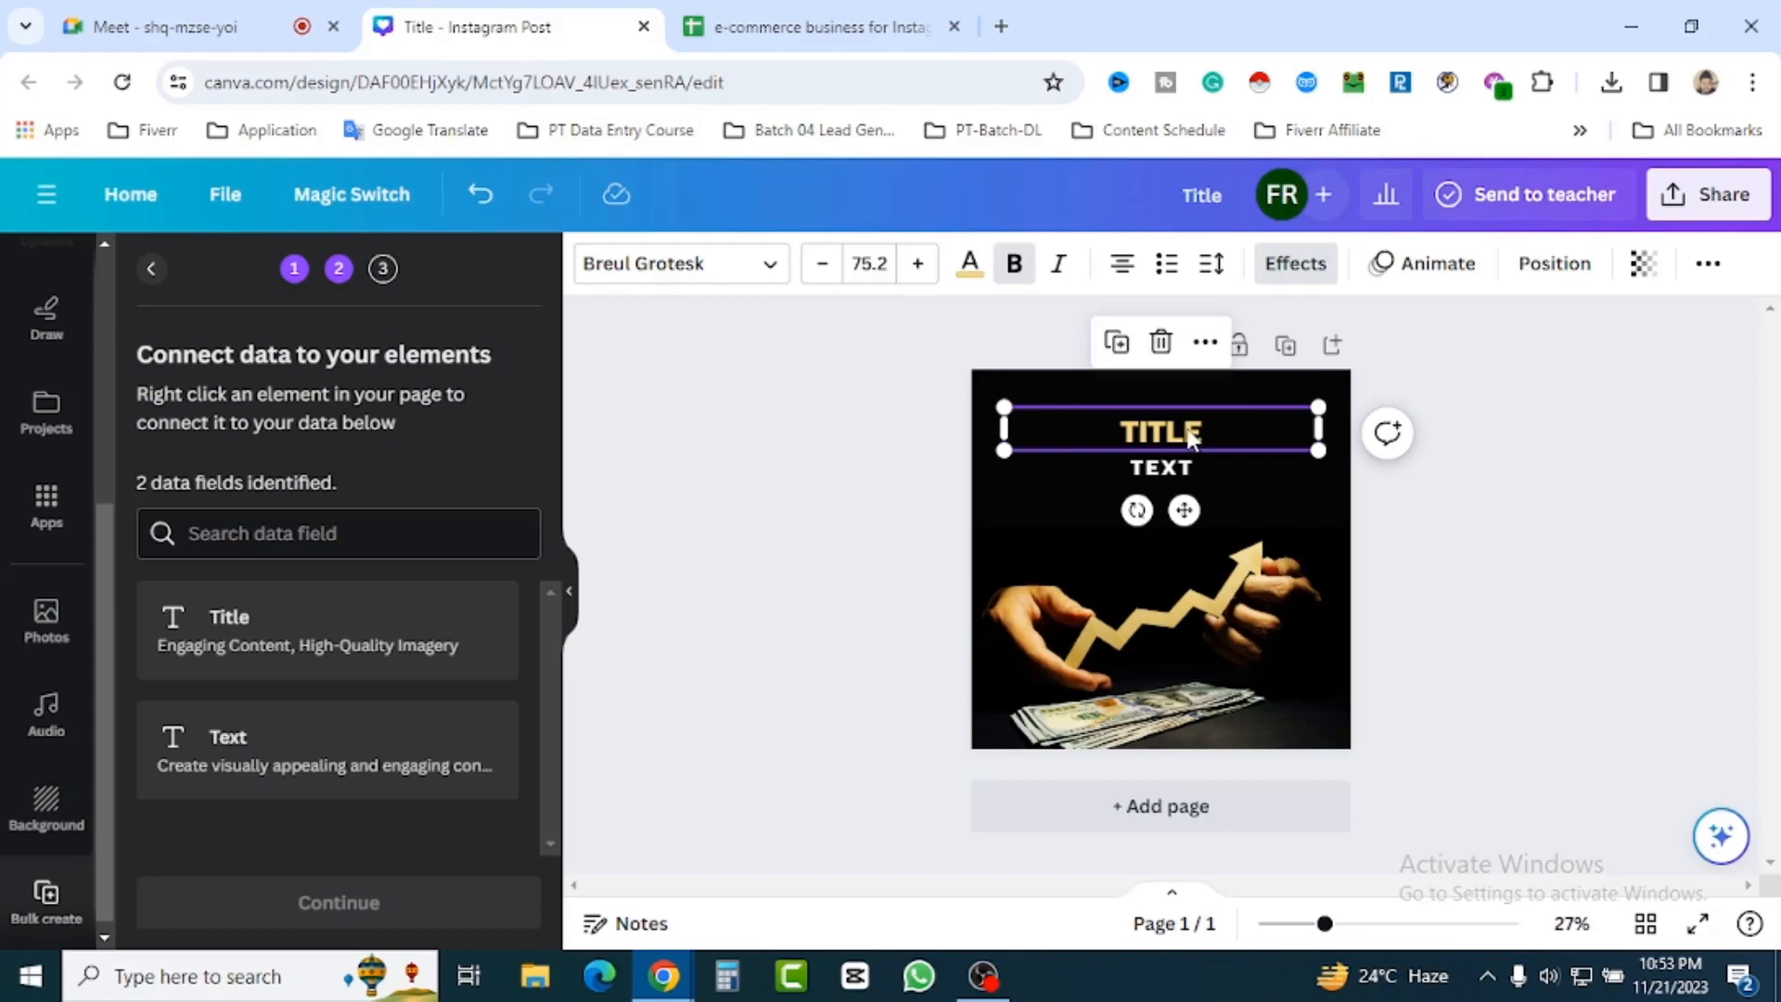
pyautogui.rightClick(1193, 436)
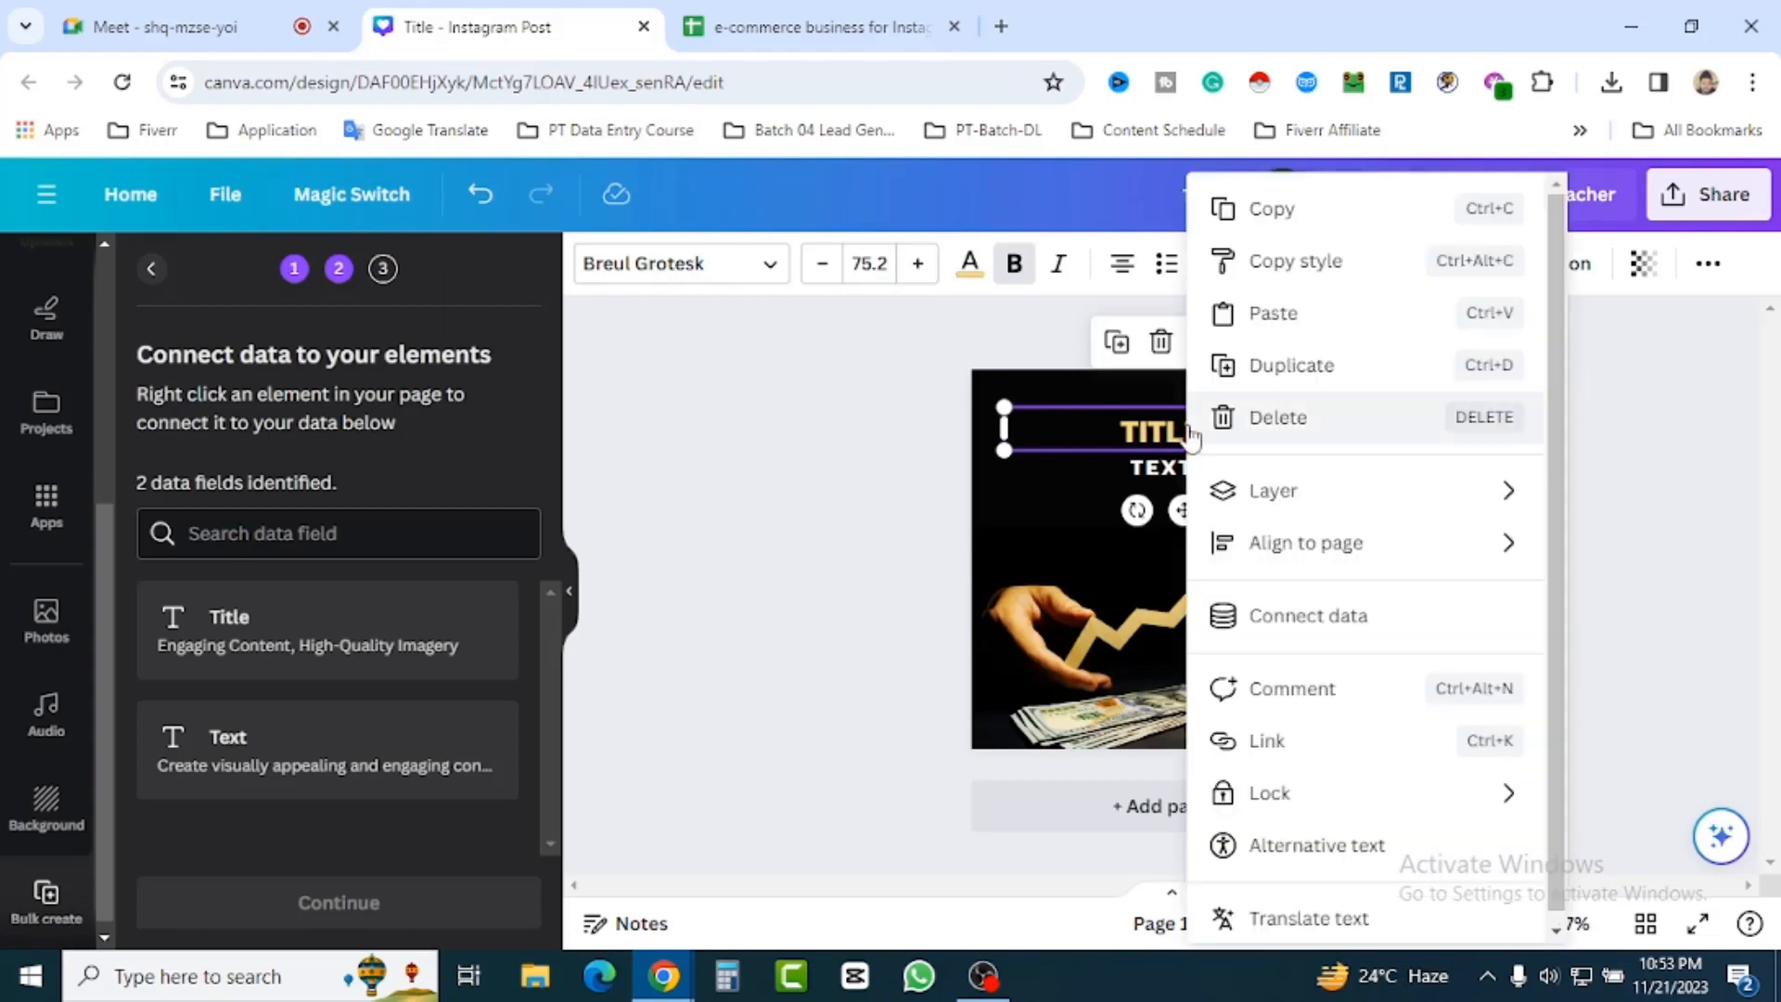
pyautogui.click(1311, 617)
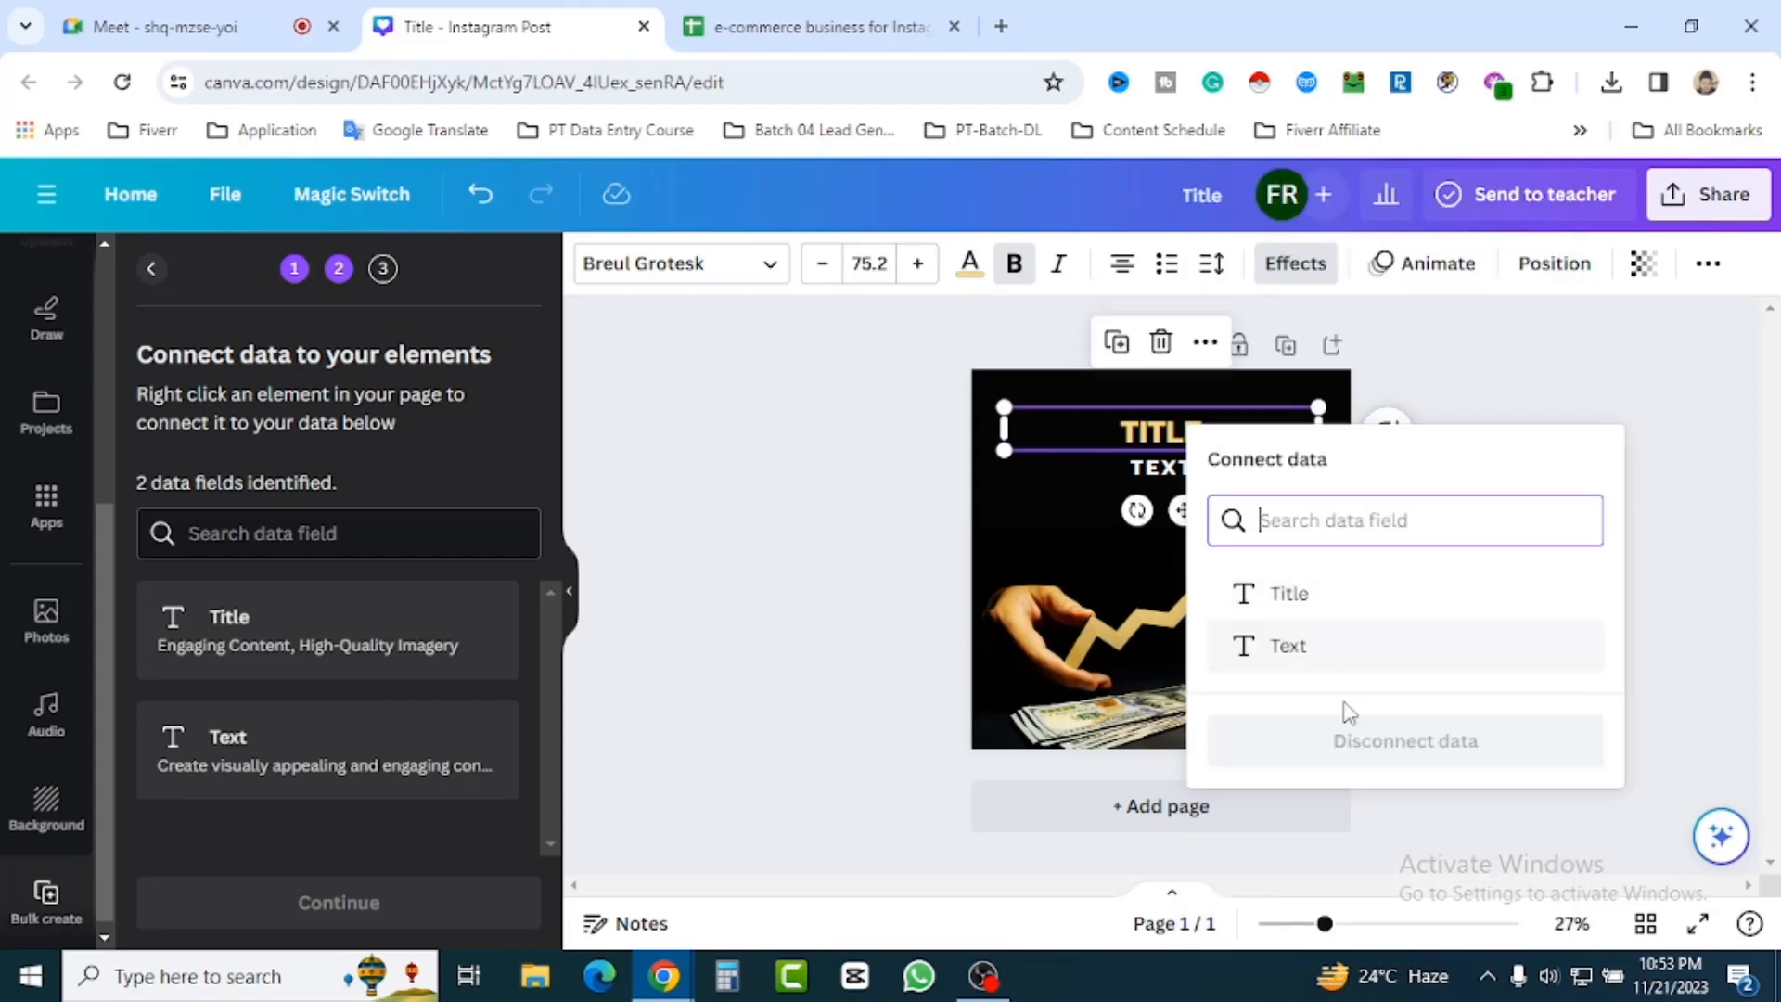
pyautogui.click(1290, 593)
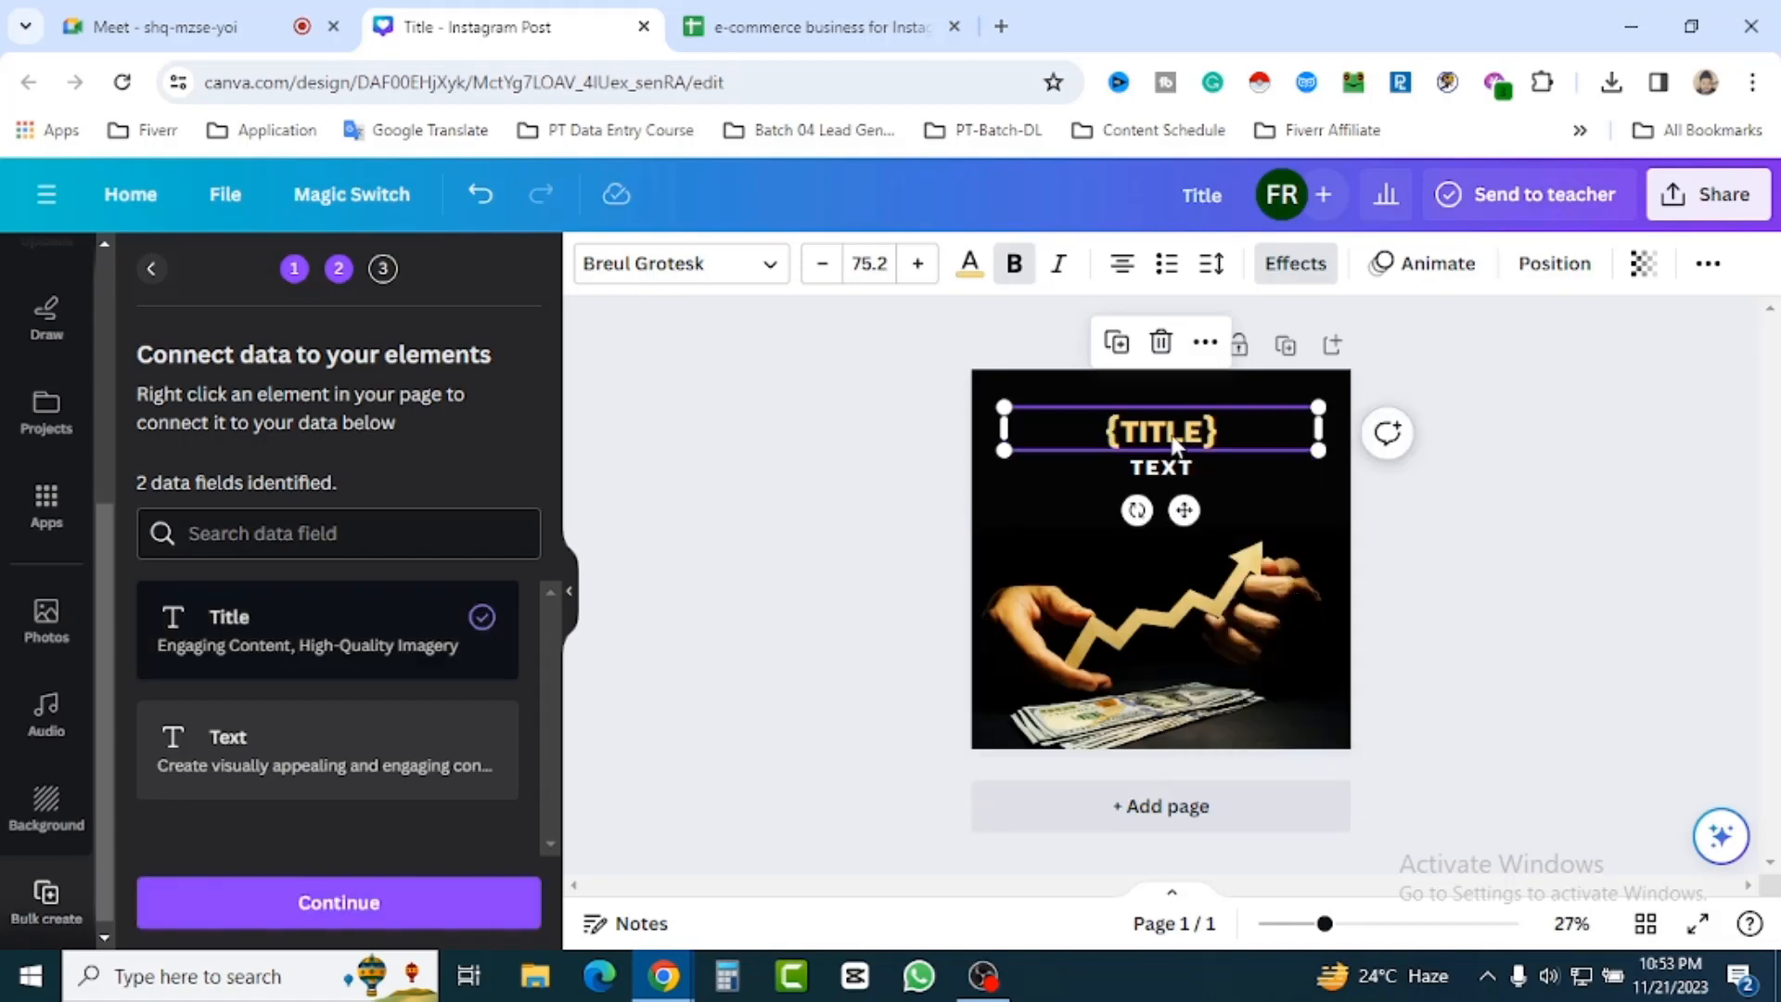
# Connect the TEXT element below the title to the Text data field.
pyautogui.click(1230, 488)
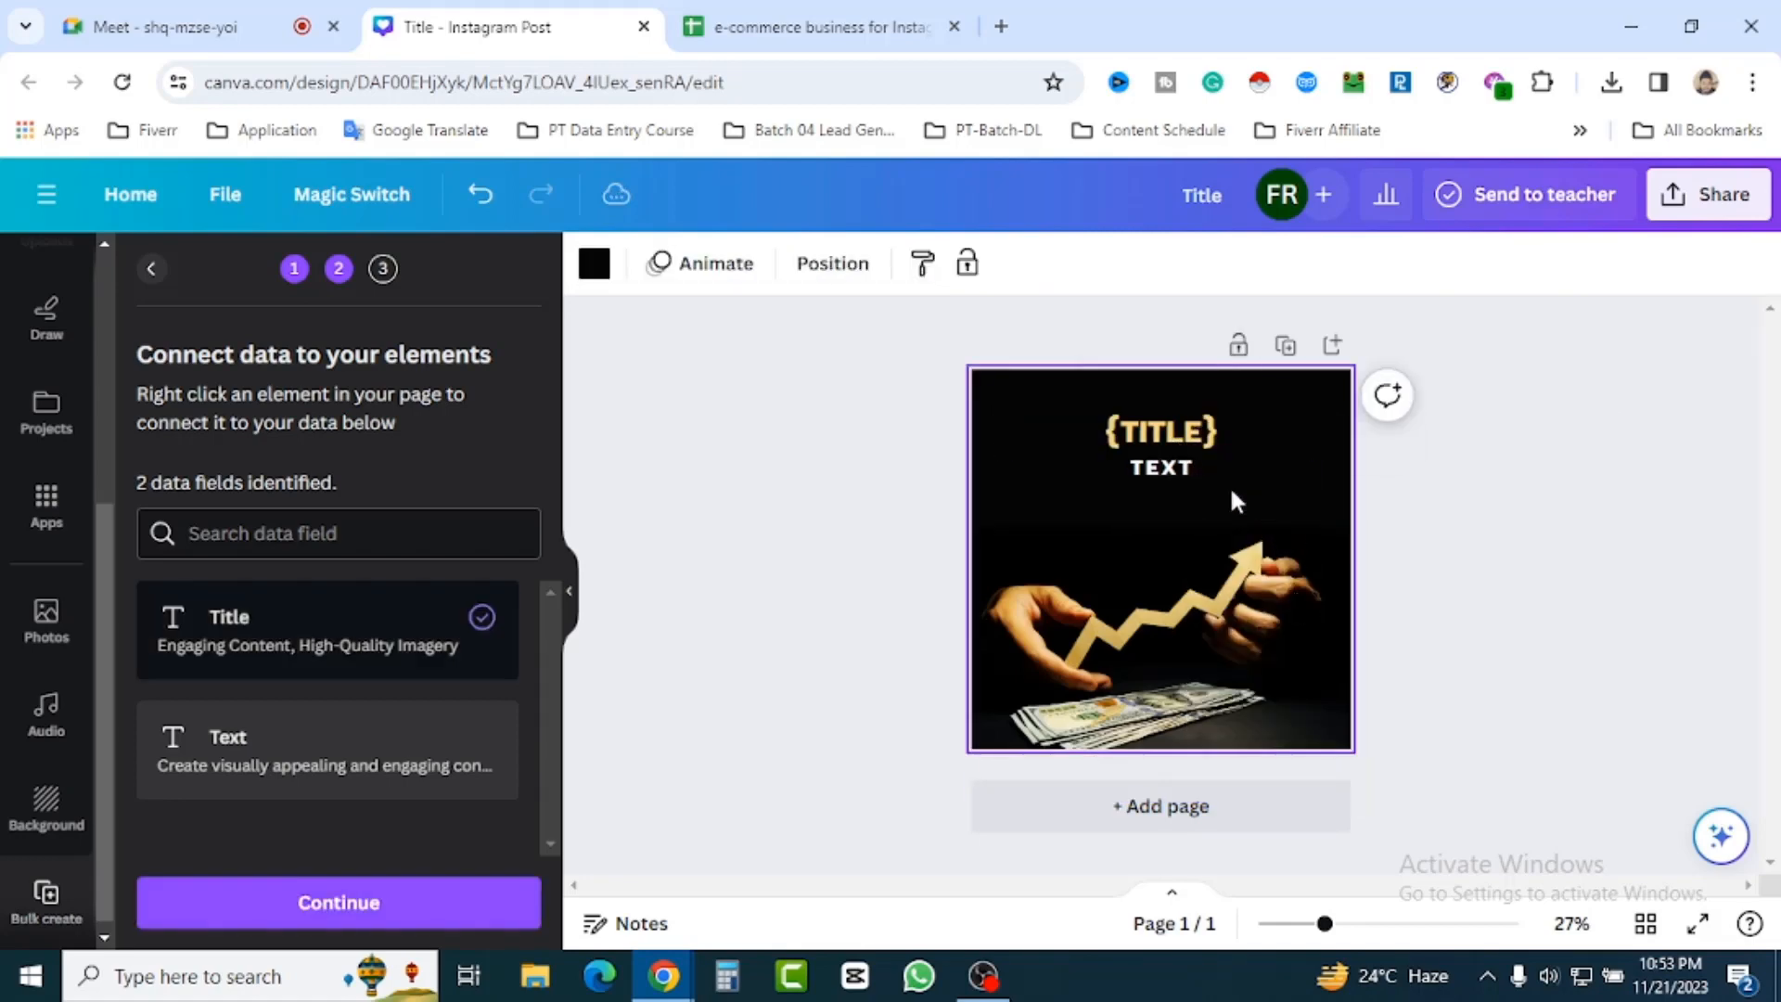
pyautogui.click(1173, 476)
pyautogui.rightClick(1173, 476)
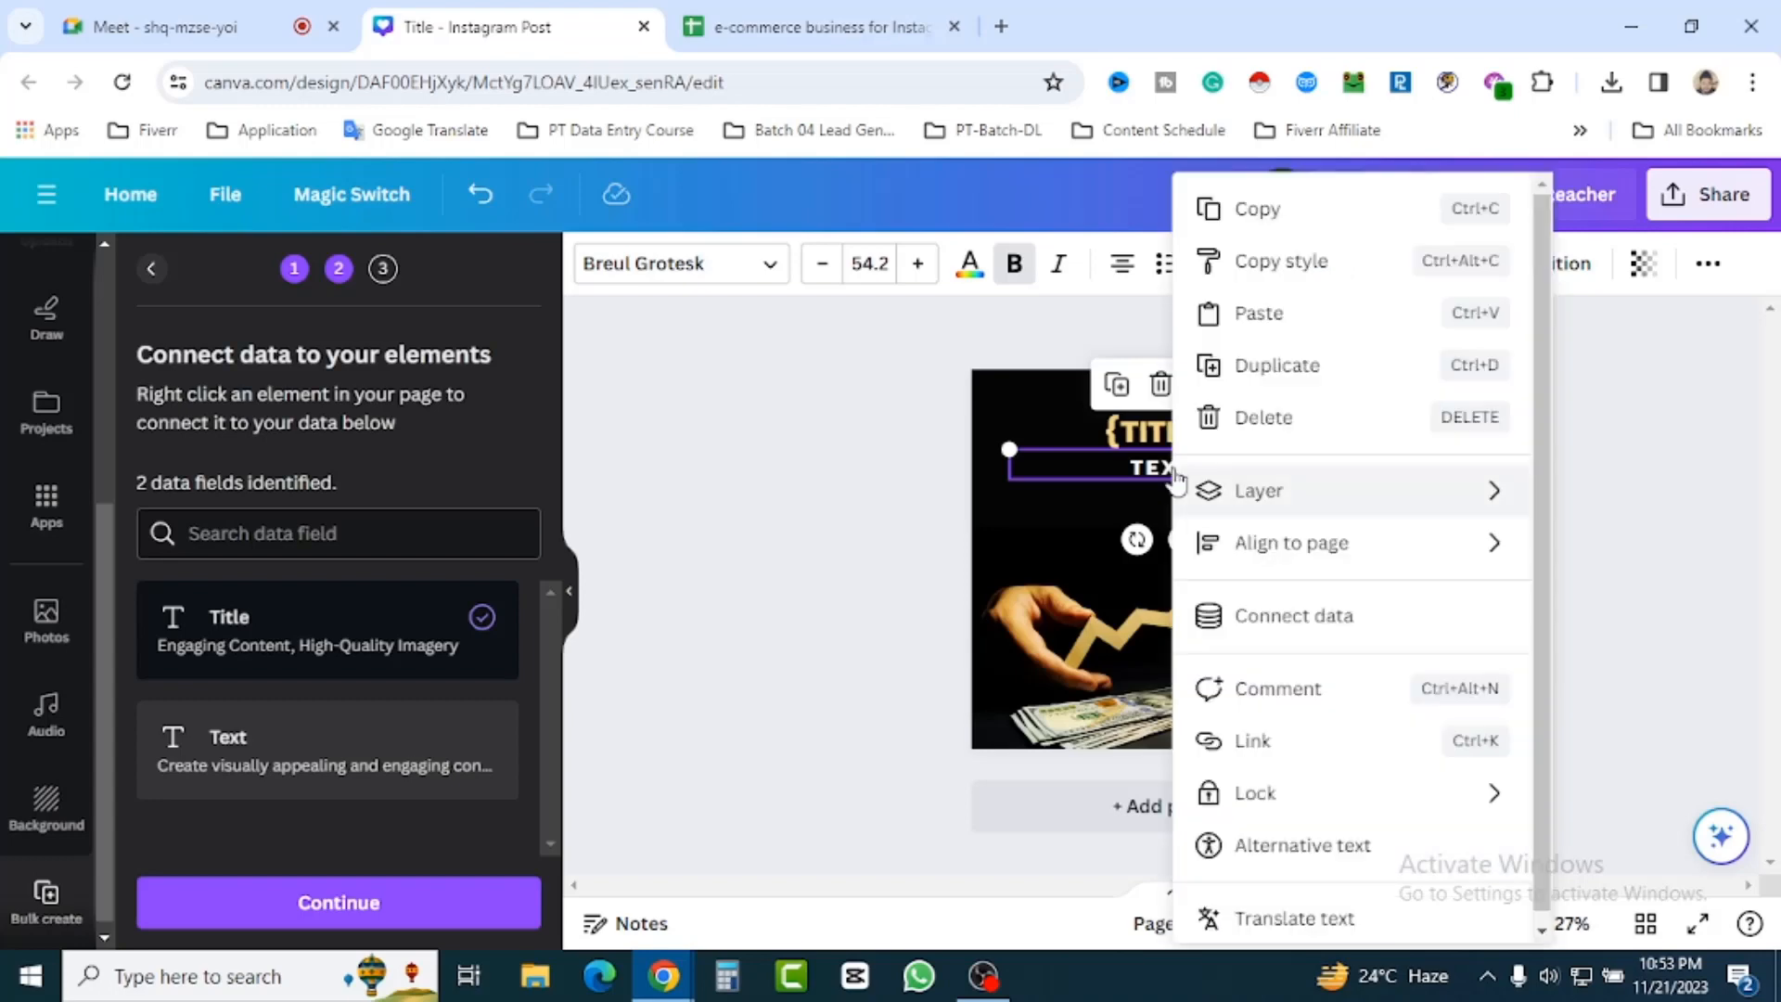
pyautogui.click(1285, 616)
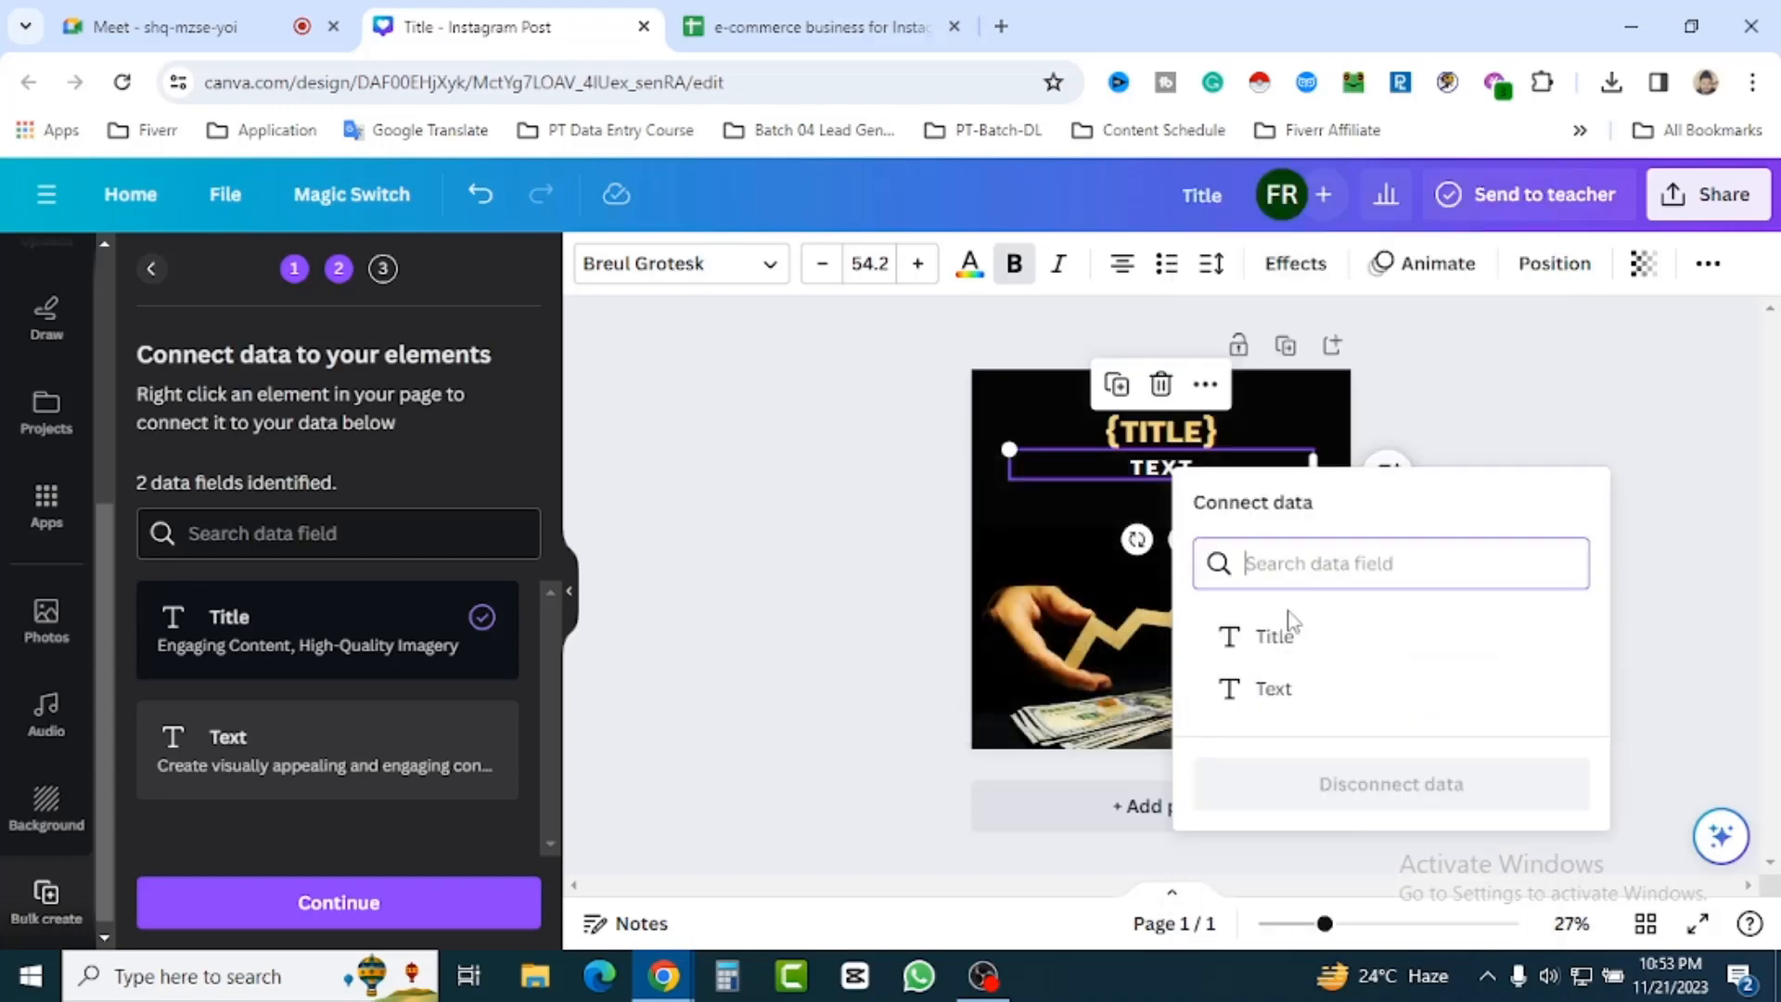
pyautogui.click(1280, 707)
pyautogui.click(1482, 608)
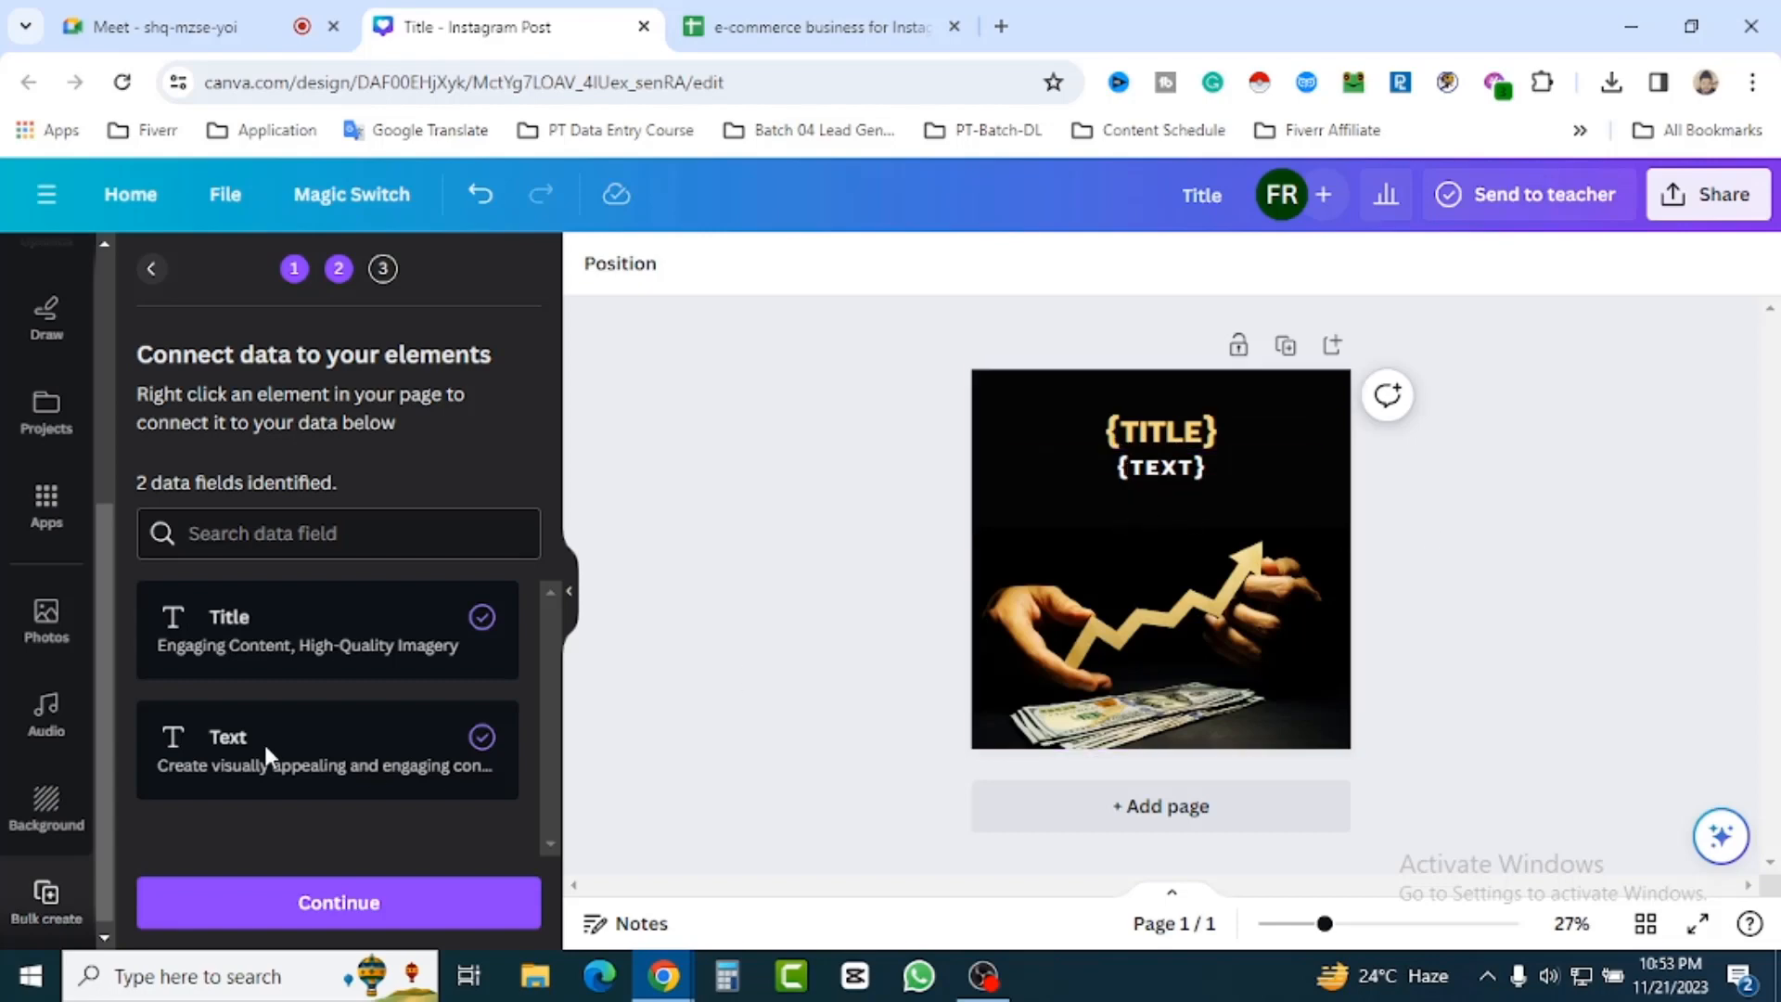
# Continue to applying the data and generate the 2 designs with both rows selected.
pyautogui.click(343, 904)
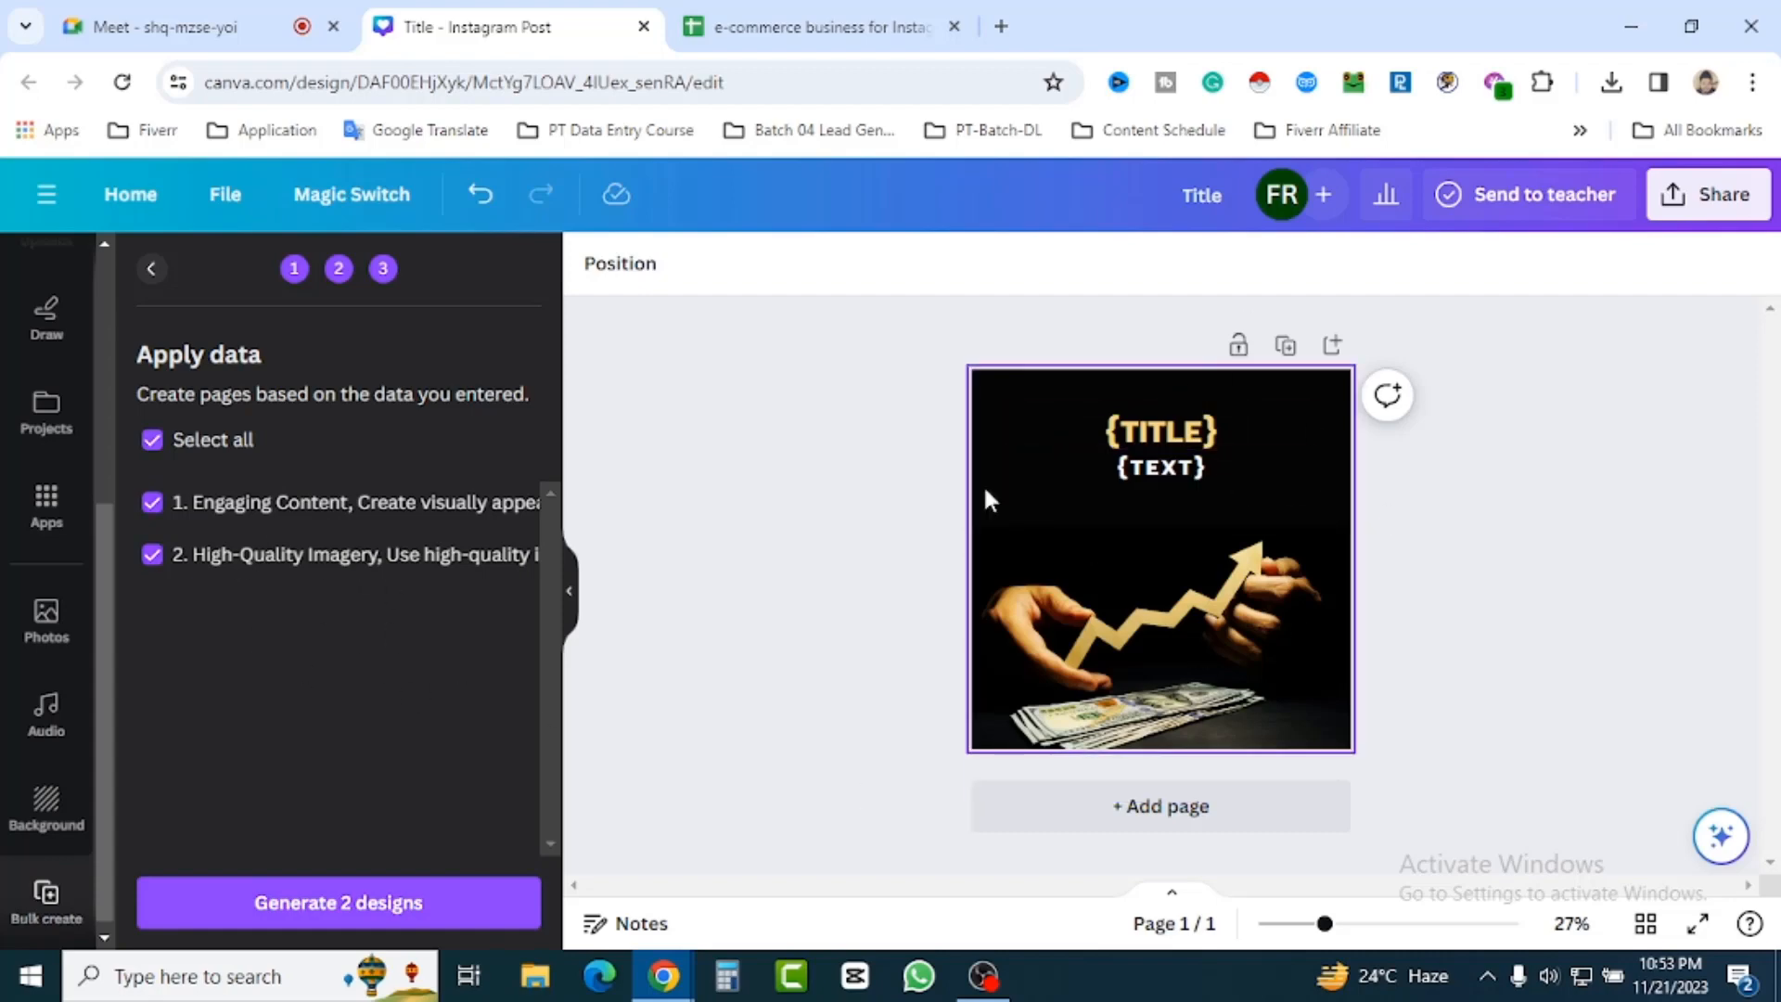
pyautogui.click(347, 914)
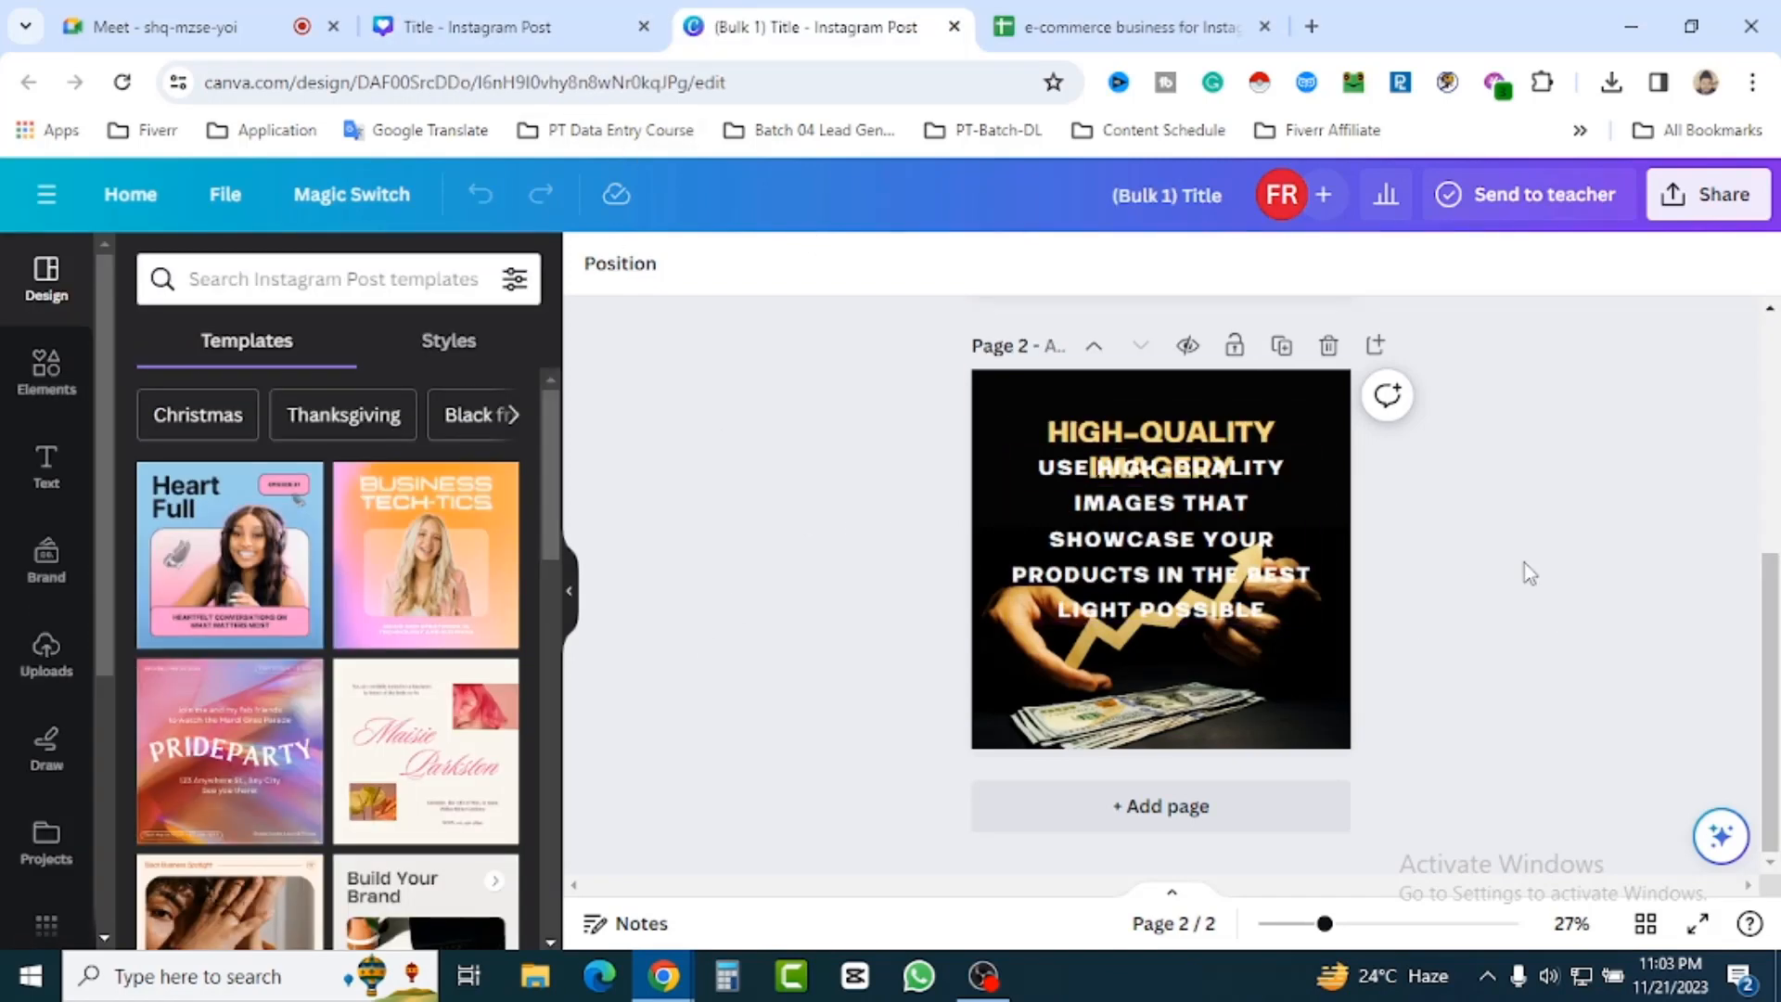
pyautogui.scroll(5, 1436, 640)
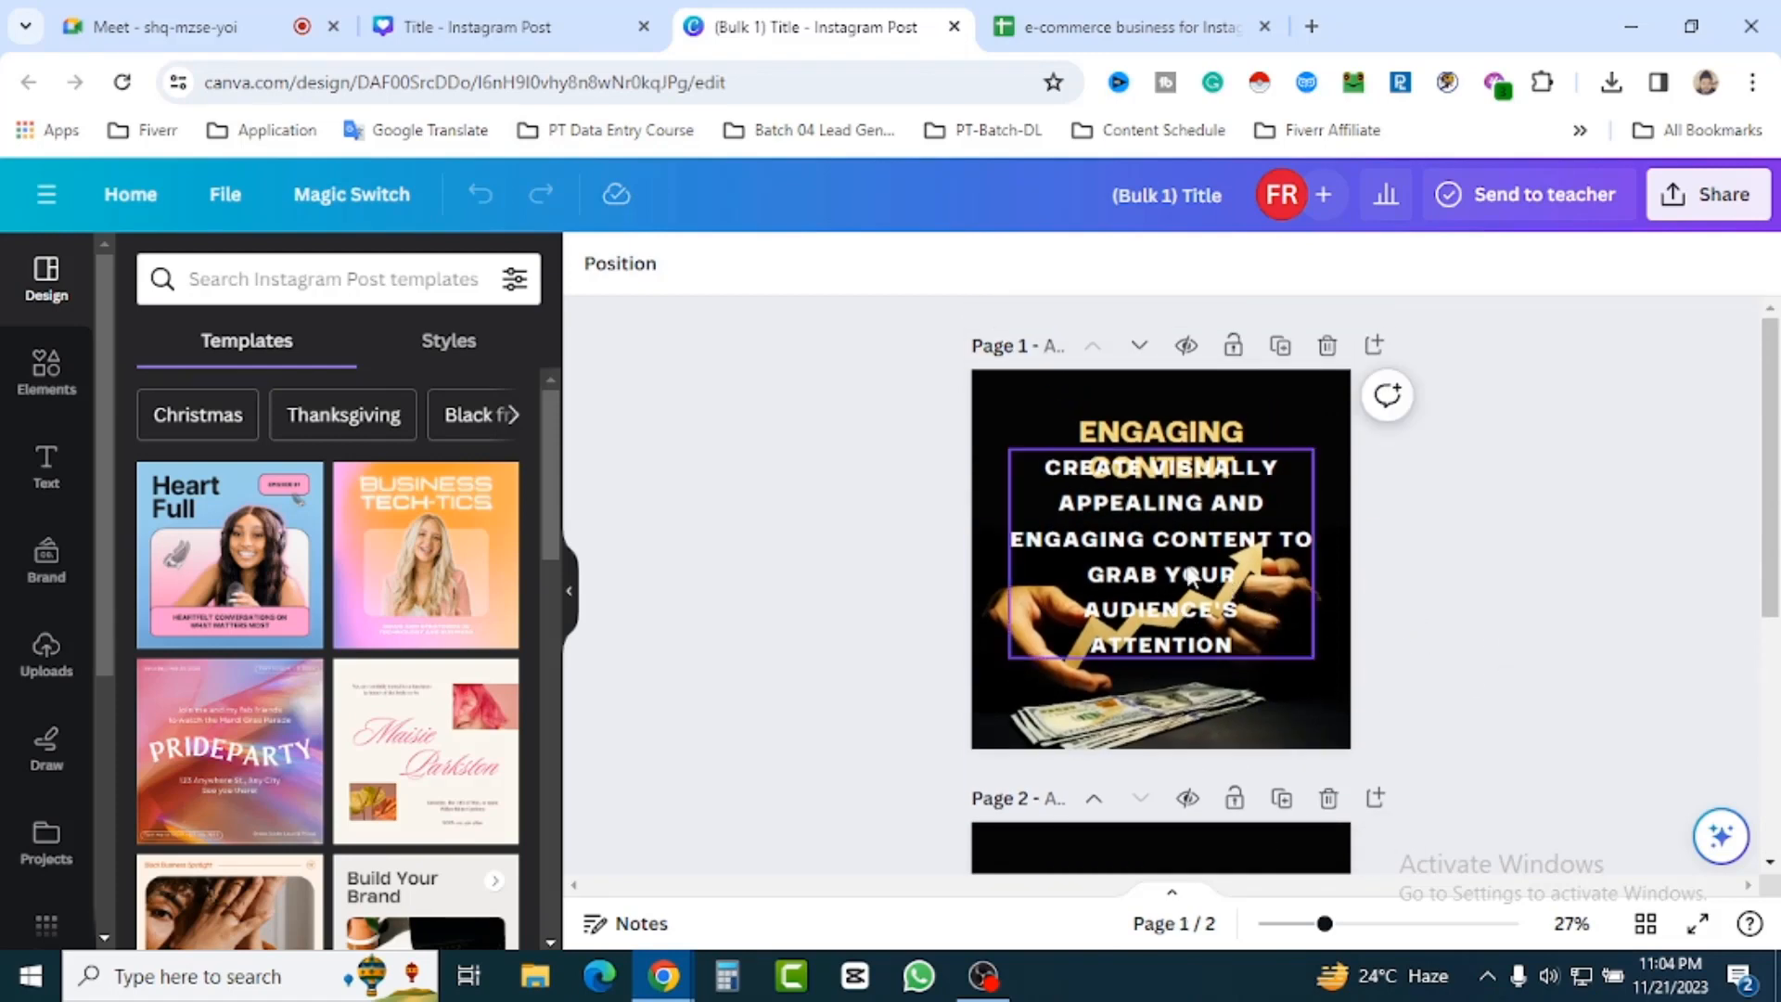
# Compare the generated page 1 with the "Engaging Content" row in the spreadsheet.
pyautogui.click(1093, 34)
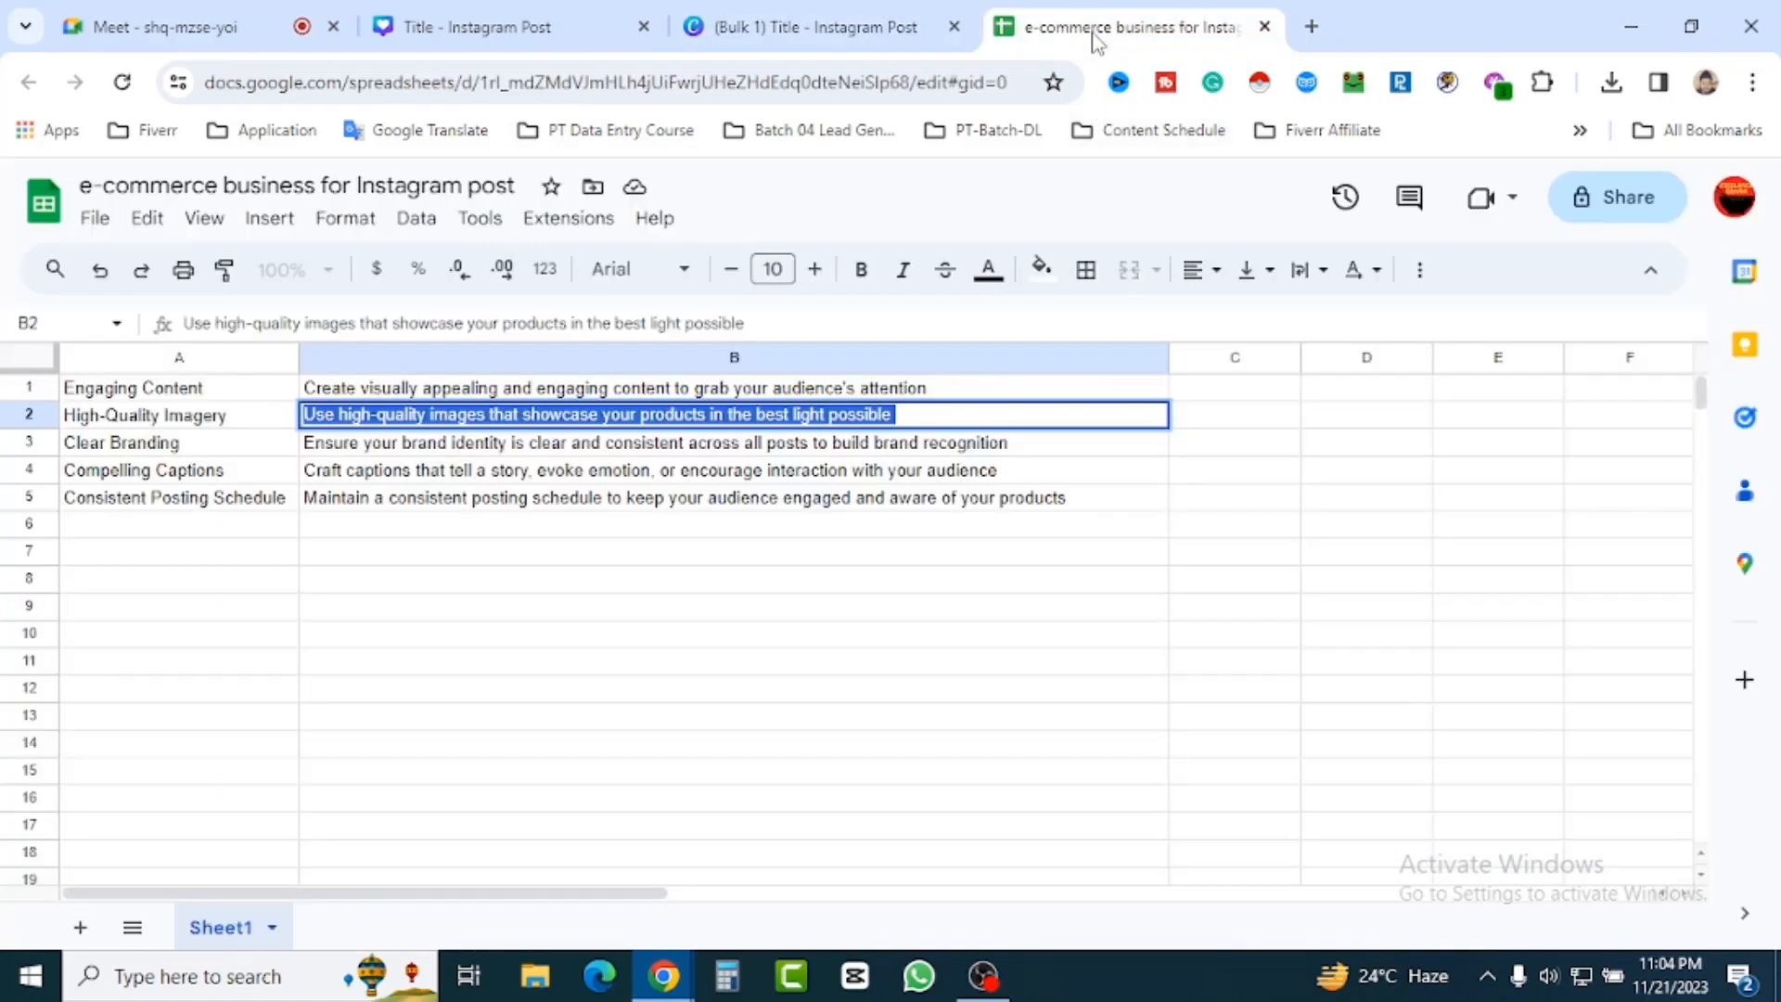
pyautogui.click(466, 577)
pyautogui.click(371, 396)
pyautogui.doubleClick(848, 395)
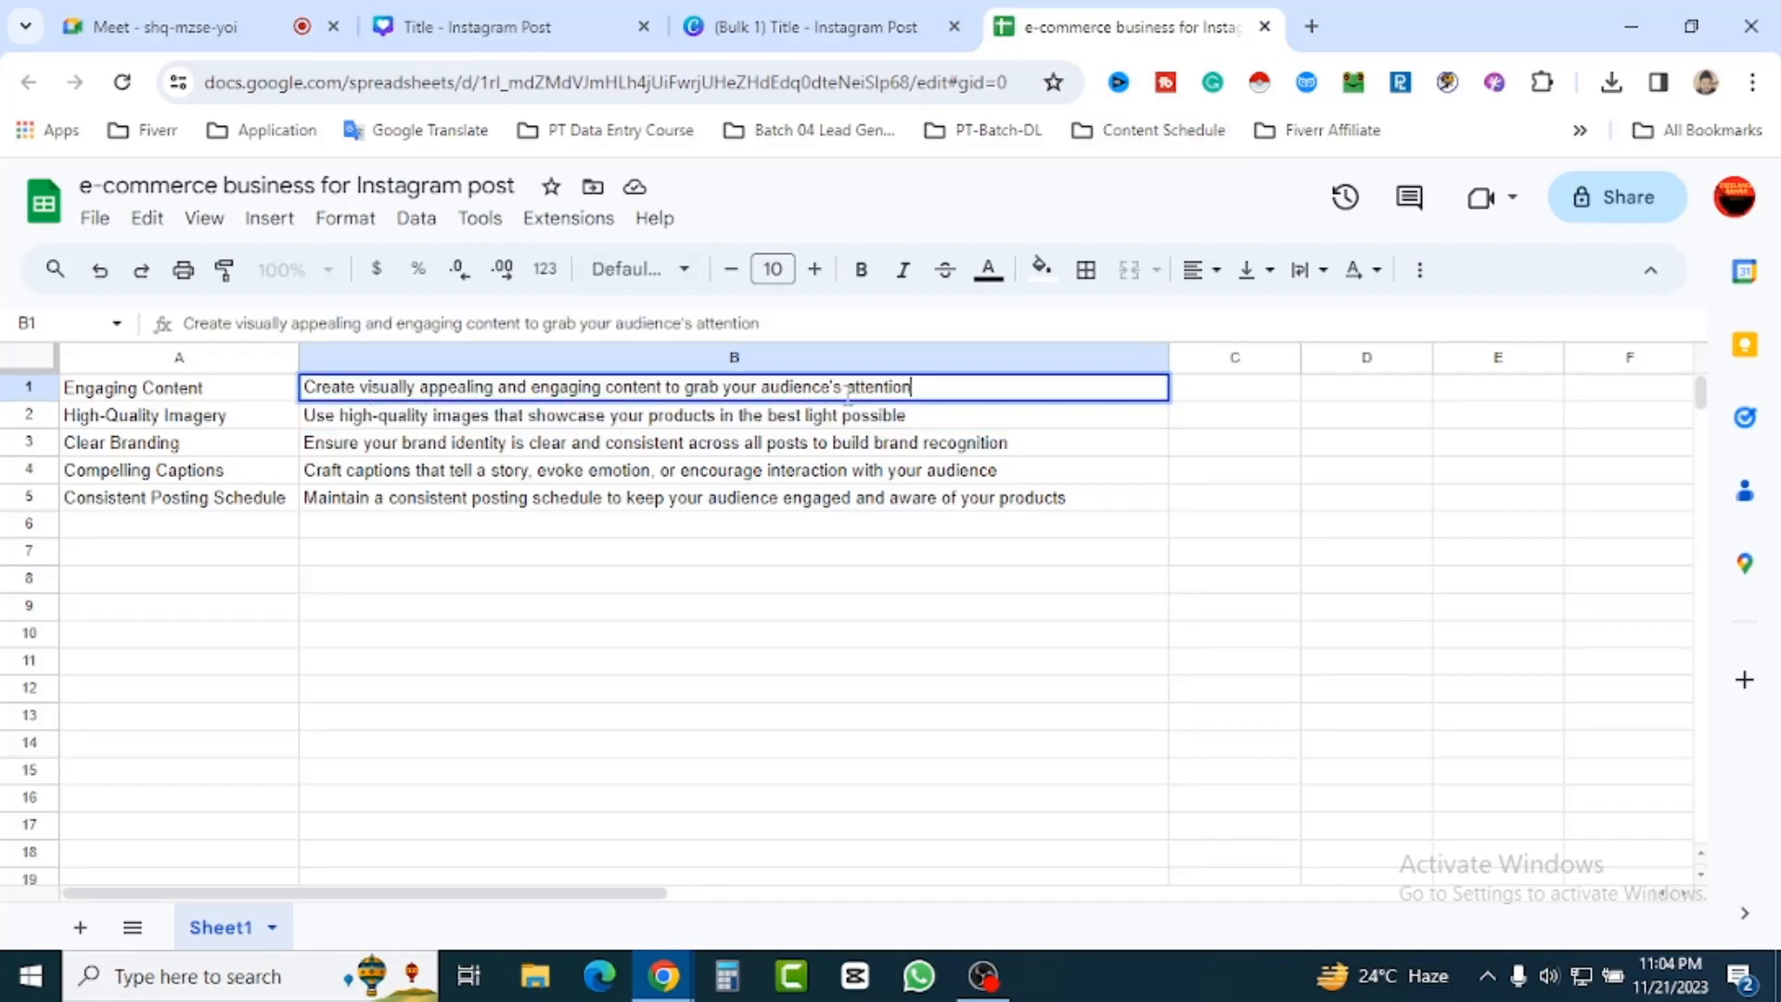
pyautogui.moveTo(954, 387); pyautogui.dragTo(278, 393)
pyautogui.click(659, 636)
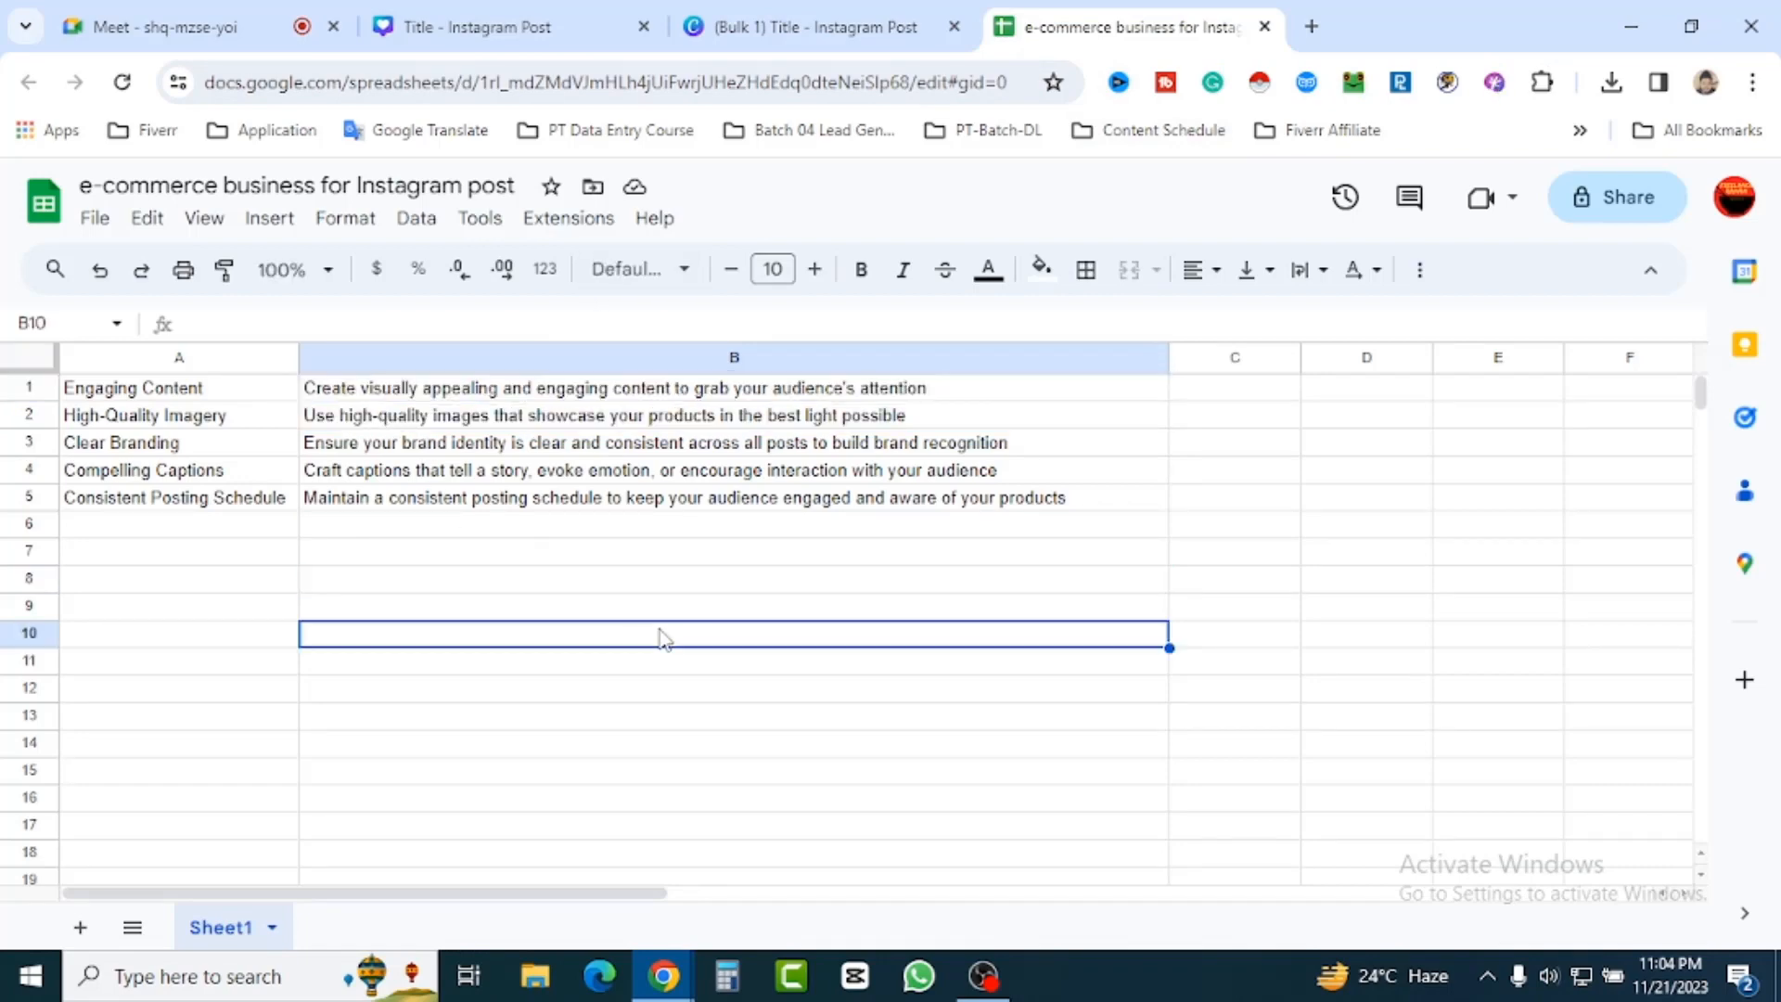
pyautogui.click(779, 37)
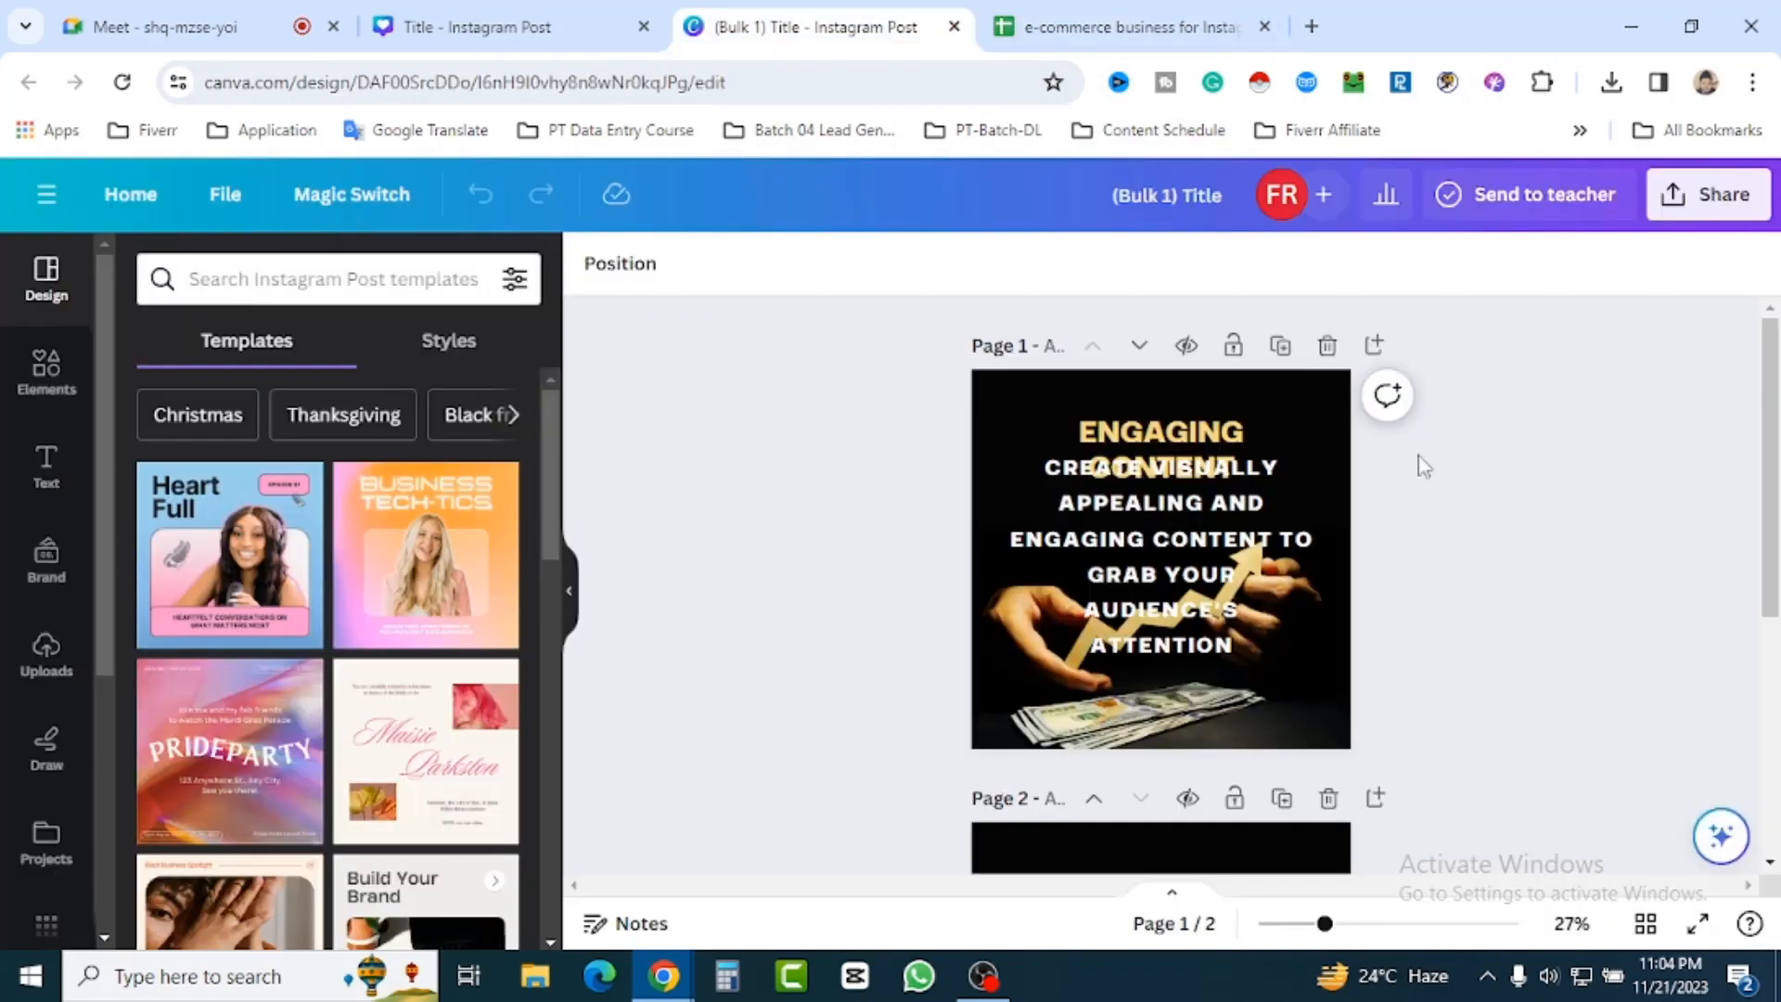
# Shrink the page 1 description to font size 36 and widen its text box to about 864.
pyautogui.click(1170, 584)
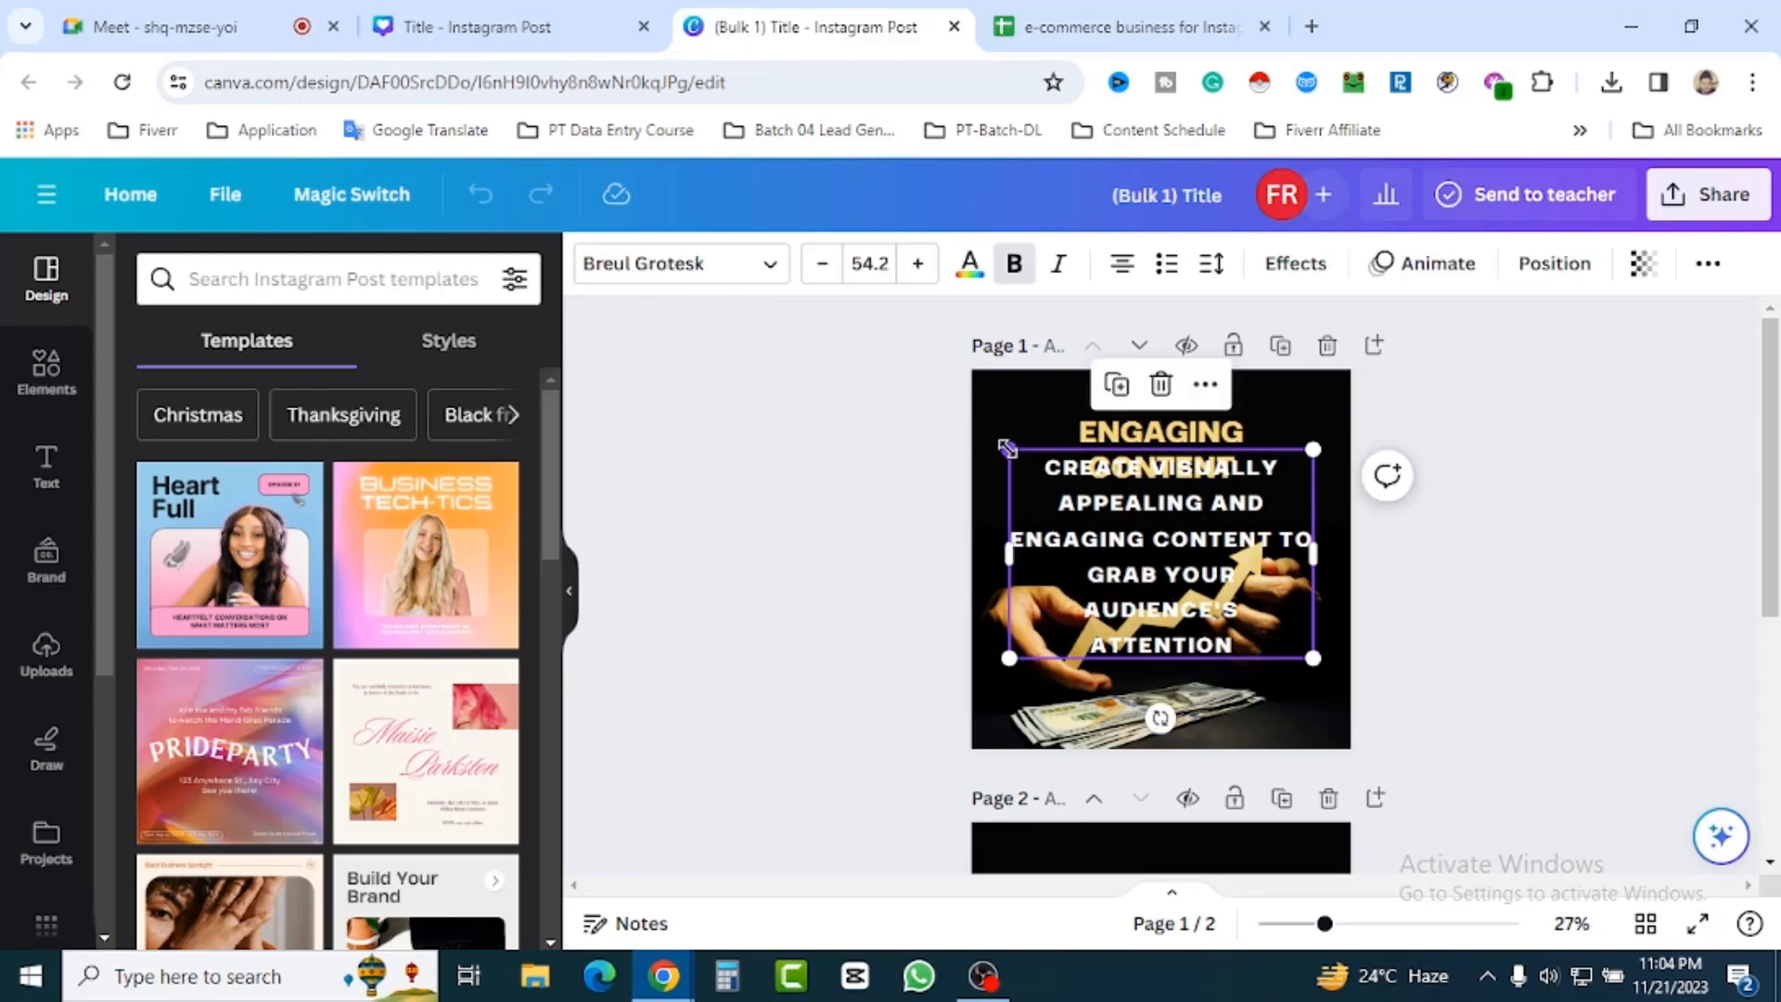
pyautogui.moveTo(1008, 448); pyautogui.dragTo(1110, 520)
pyautogui.moveTo(1105, 582); pyautogui.dragTo(1003, 580)
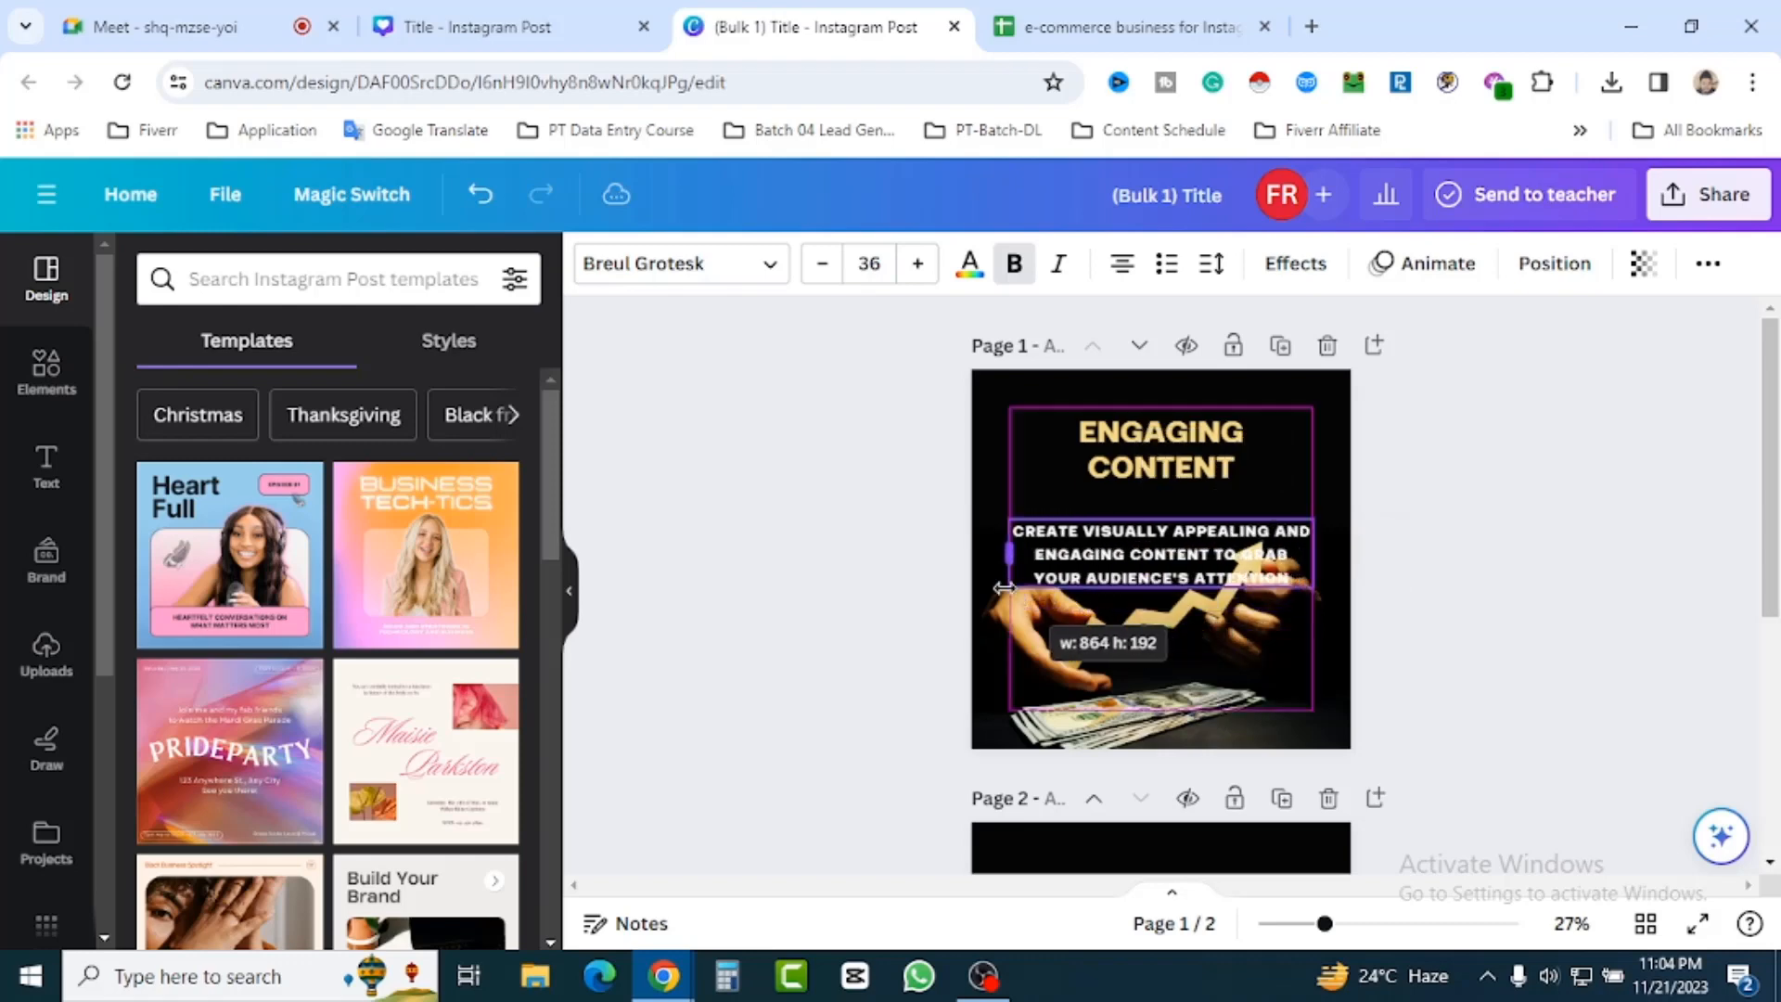
pyautogui.click(1465, 623)
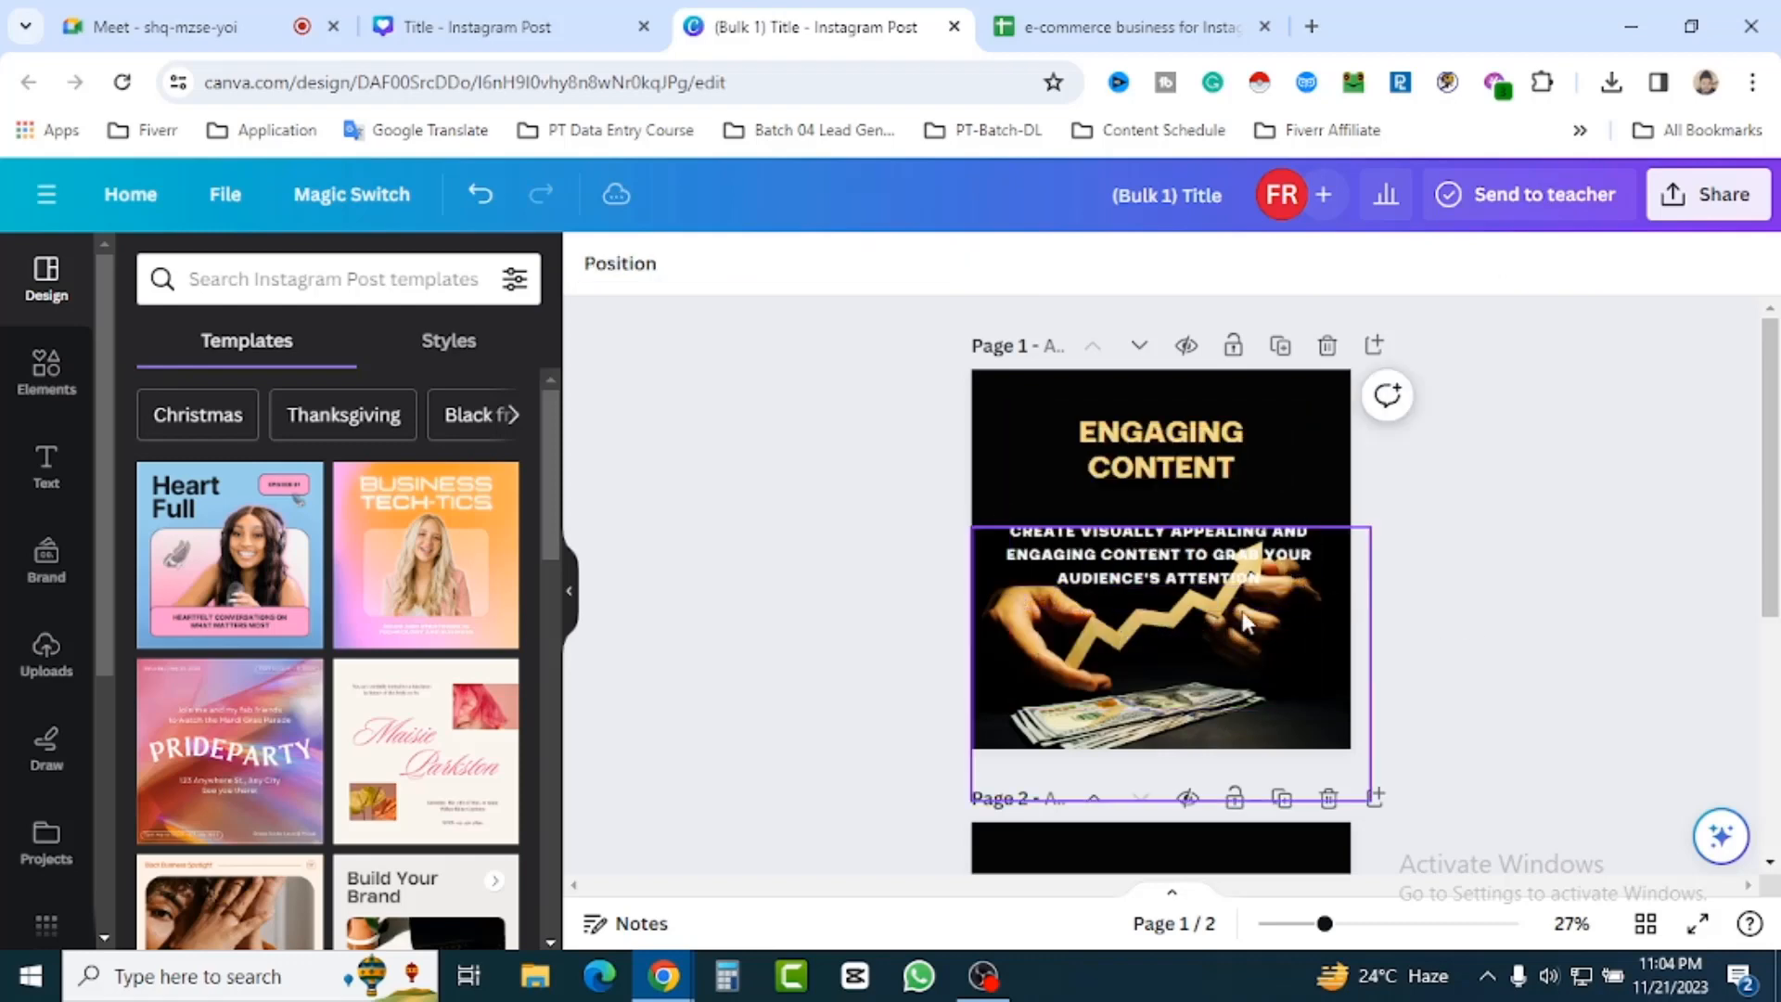
# Shrink the hands photo on page 1 and move the description slightly down, leaving space between title and image.
pyautogui.click(1200, 652)
pyautogui.moveTo(970, 527); pyautogui.dragTo(1017, 557)
pyautogui.moveTo(1371, 555); pyautogui.dragTo(1311, 592)
pyautogui.click(1491, 660)
pyautogui.moveTo(1224, 557); pyautogui.dragTo(1224, 573)
pyautogui.click(1479, 604)
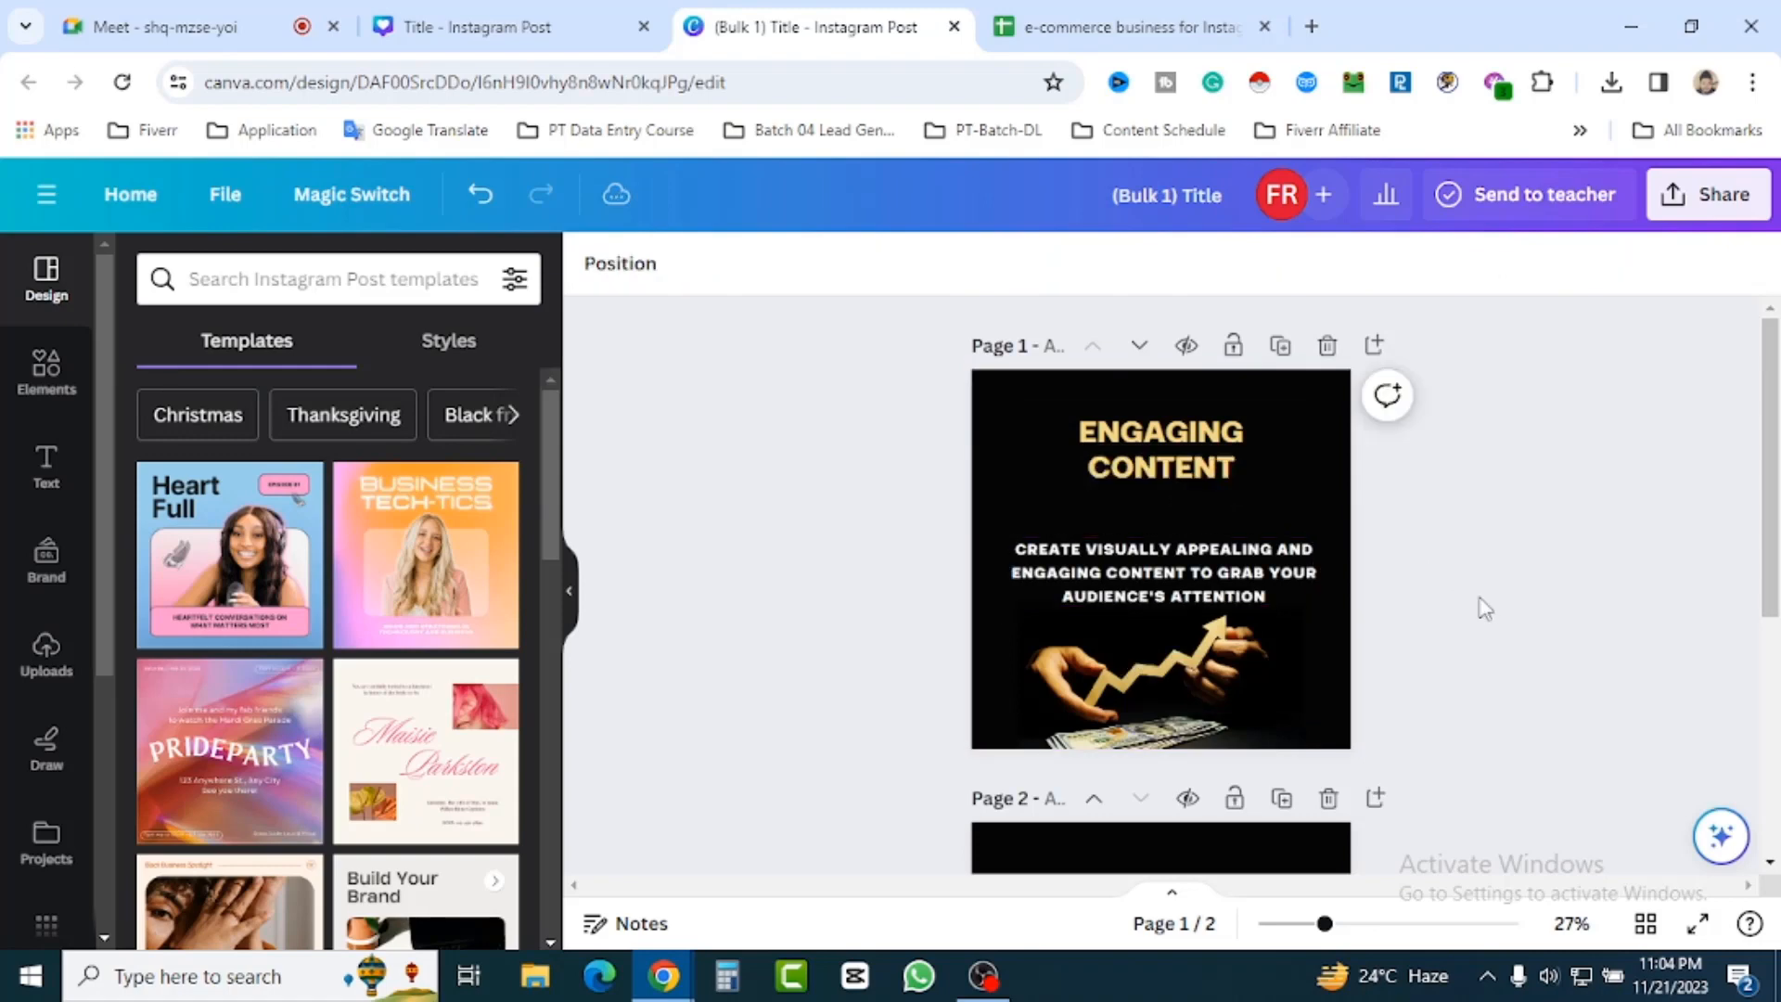
# Check the titles on pages 1 and 2 against the entries in the spreadsheet.
pyautogui.click(1055, 458)
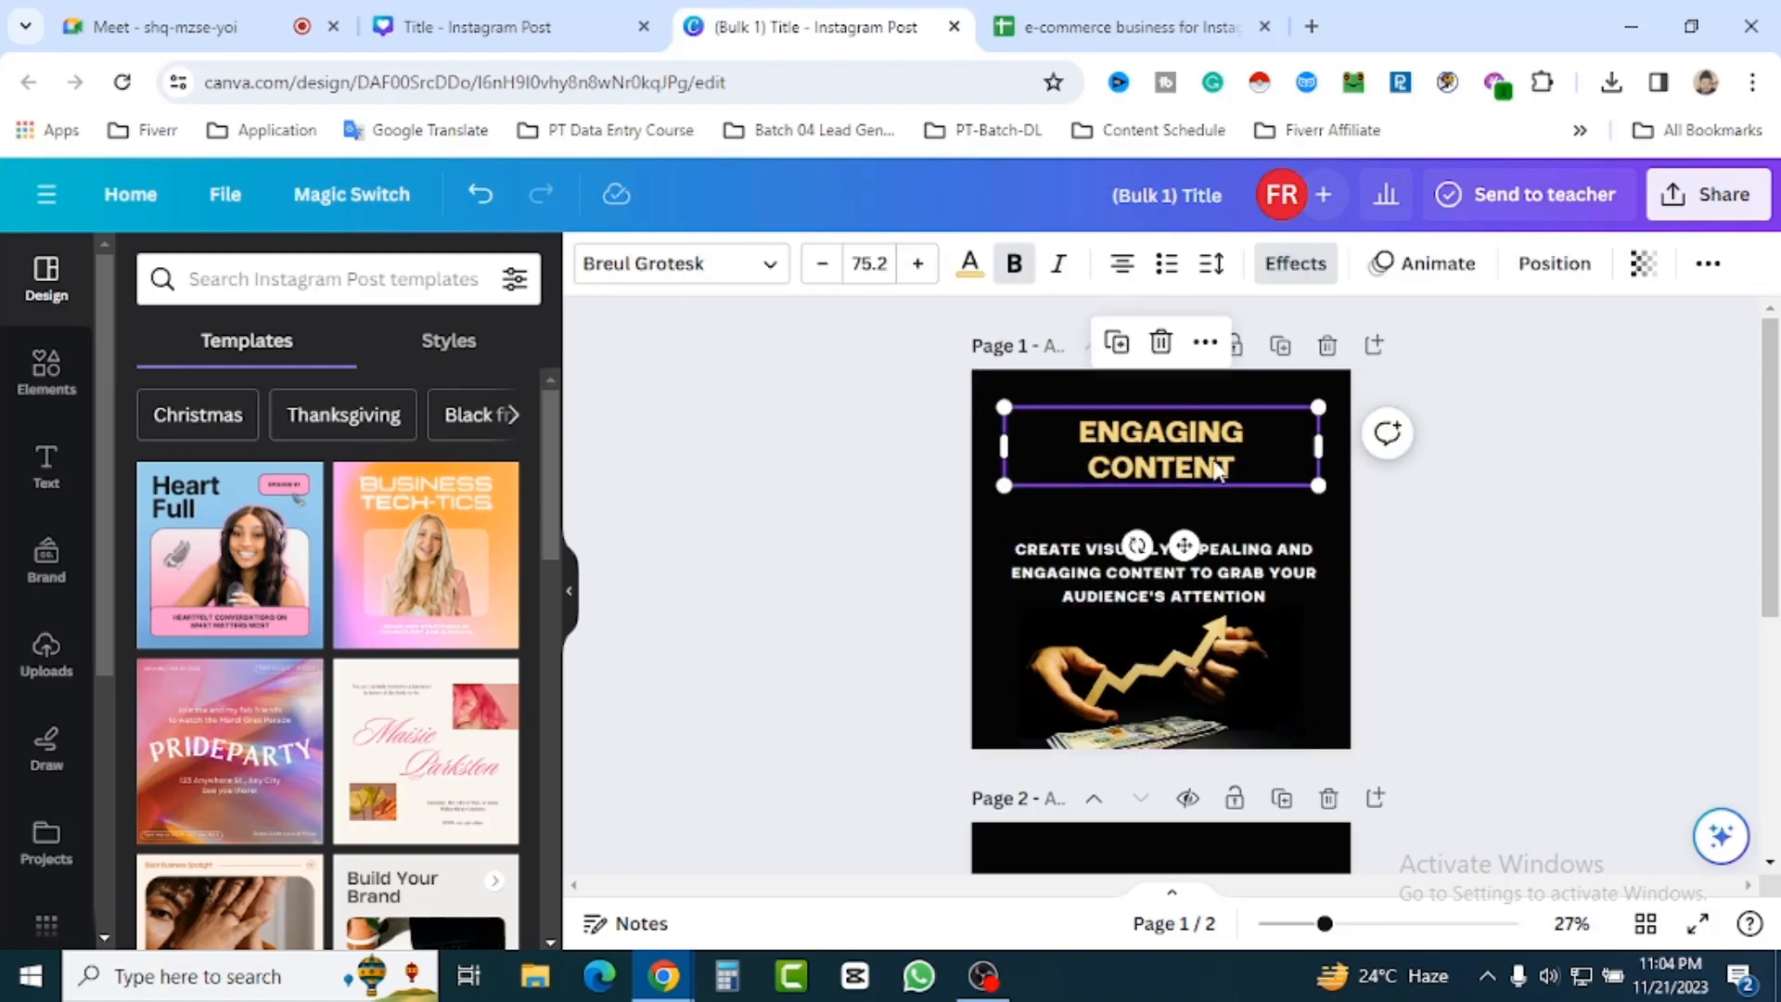
pyautogui.click(1113, 27)
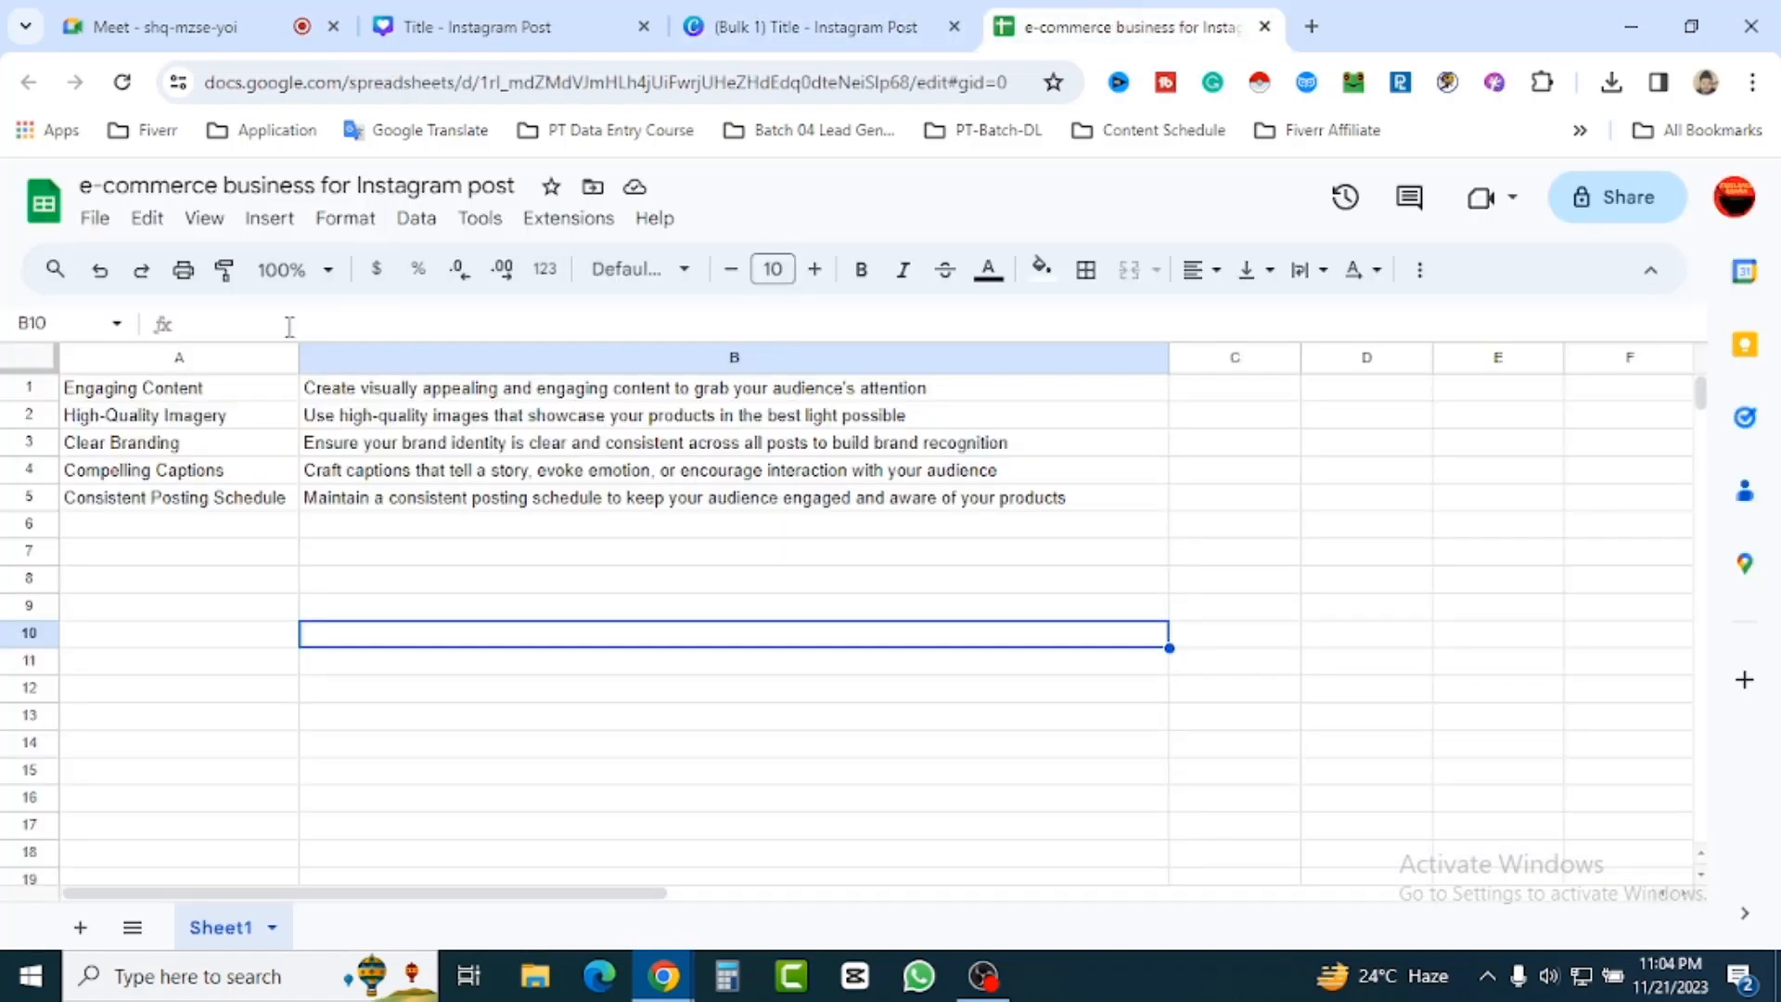
pyautogui.click(822, 41)
pyautogui.scroll(-5, 1465, 483)
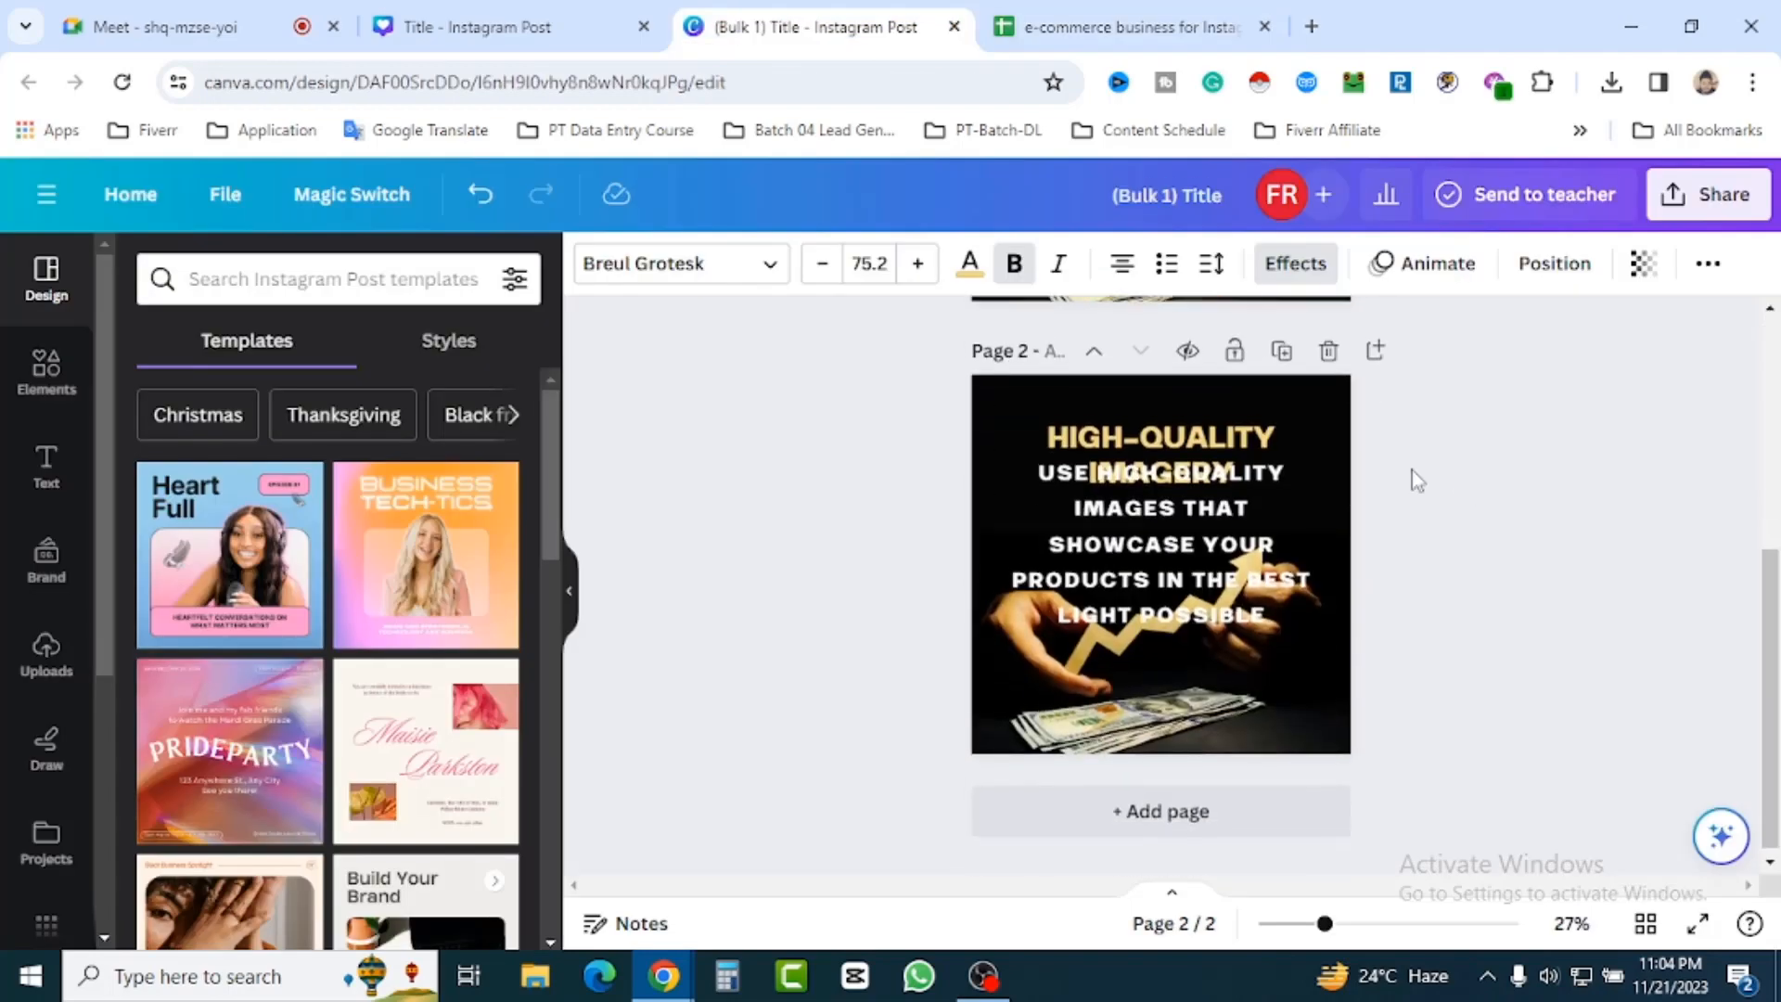
pyautogui.click(1113, 27)
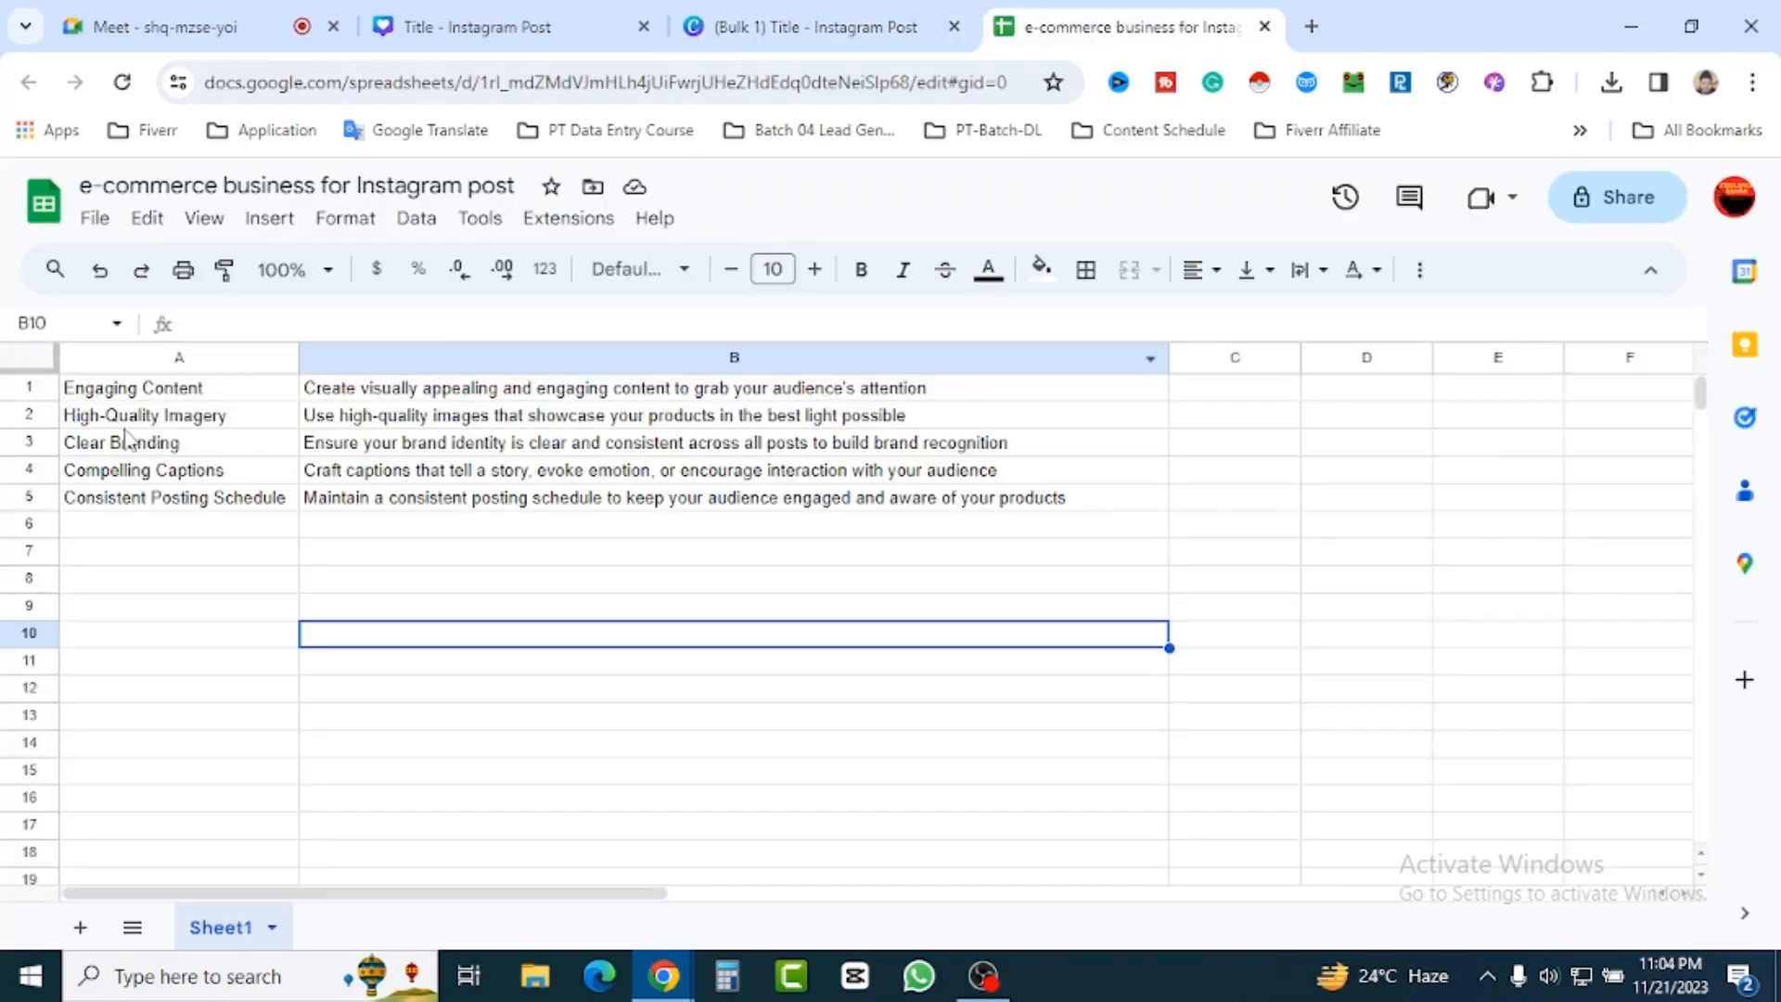
pyautogui.click(816, 27)
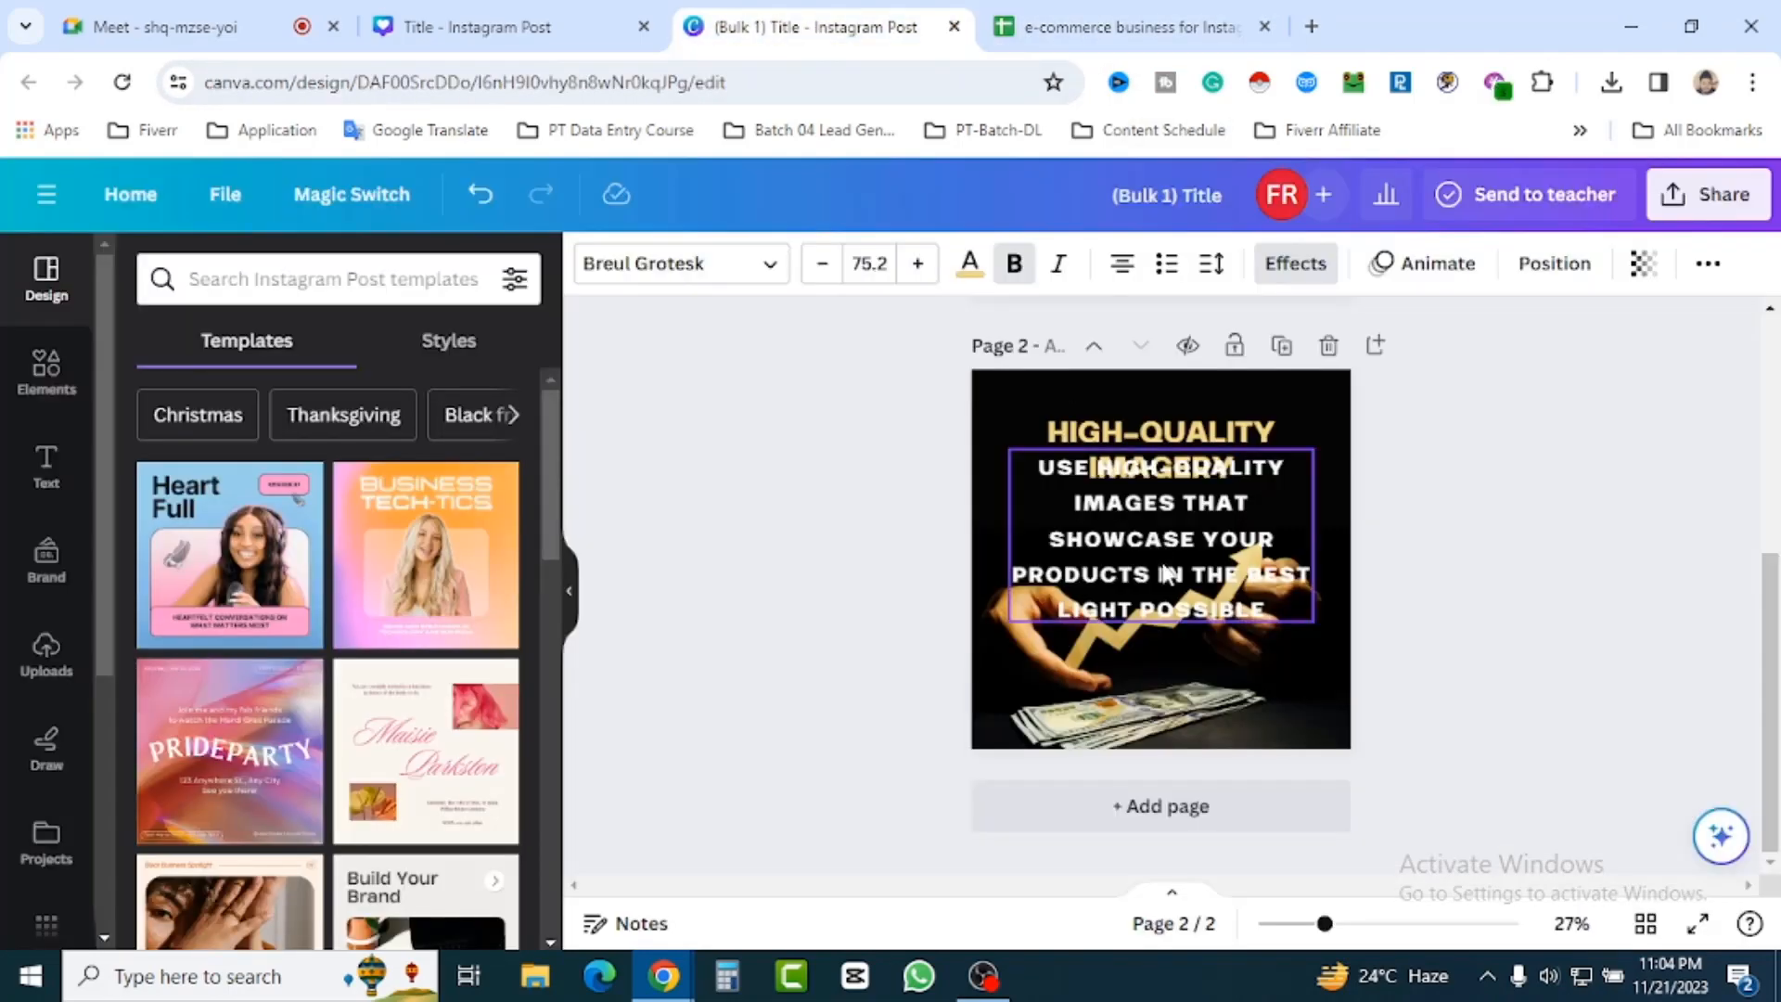
# Shrink the page 2 description text and widen its box so it fits on three lines below the title.
pyautogui.click(1168, 575)
pyautogui.moveTo(1313, 452); pyautogui.dragTo(1225, 499)
pyautogui.moveTo(1229, 560); pyautogui.dragTo(1332, 562)
pyautogui.click(1483, 646)
# Shrink the hands photo on page 2 and move the description slightly lower.
pyautogui.click(1256, 651)
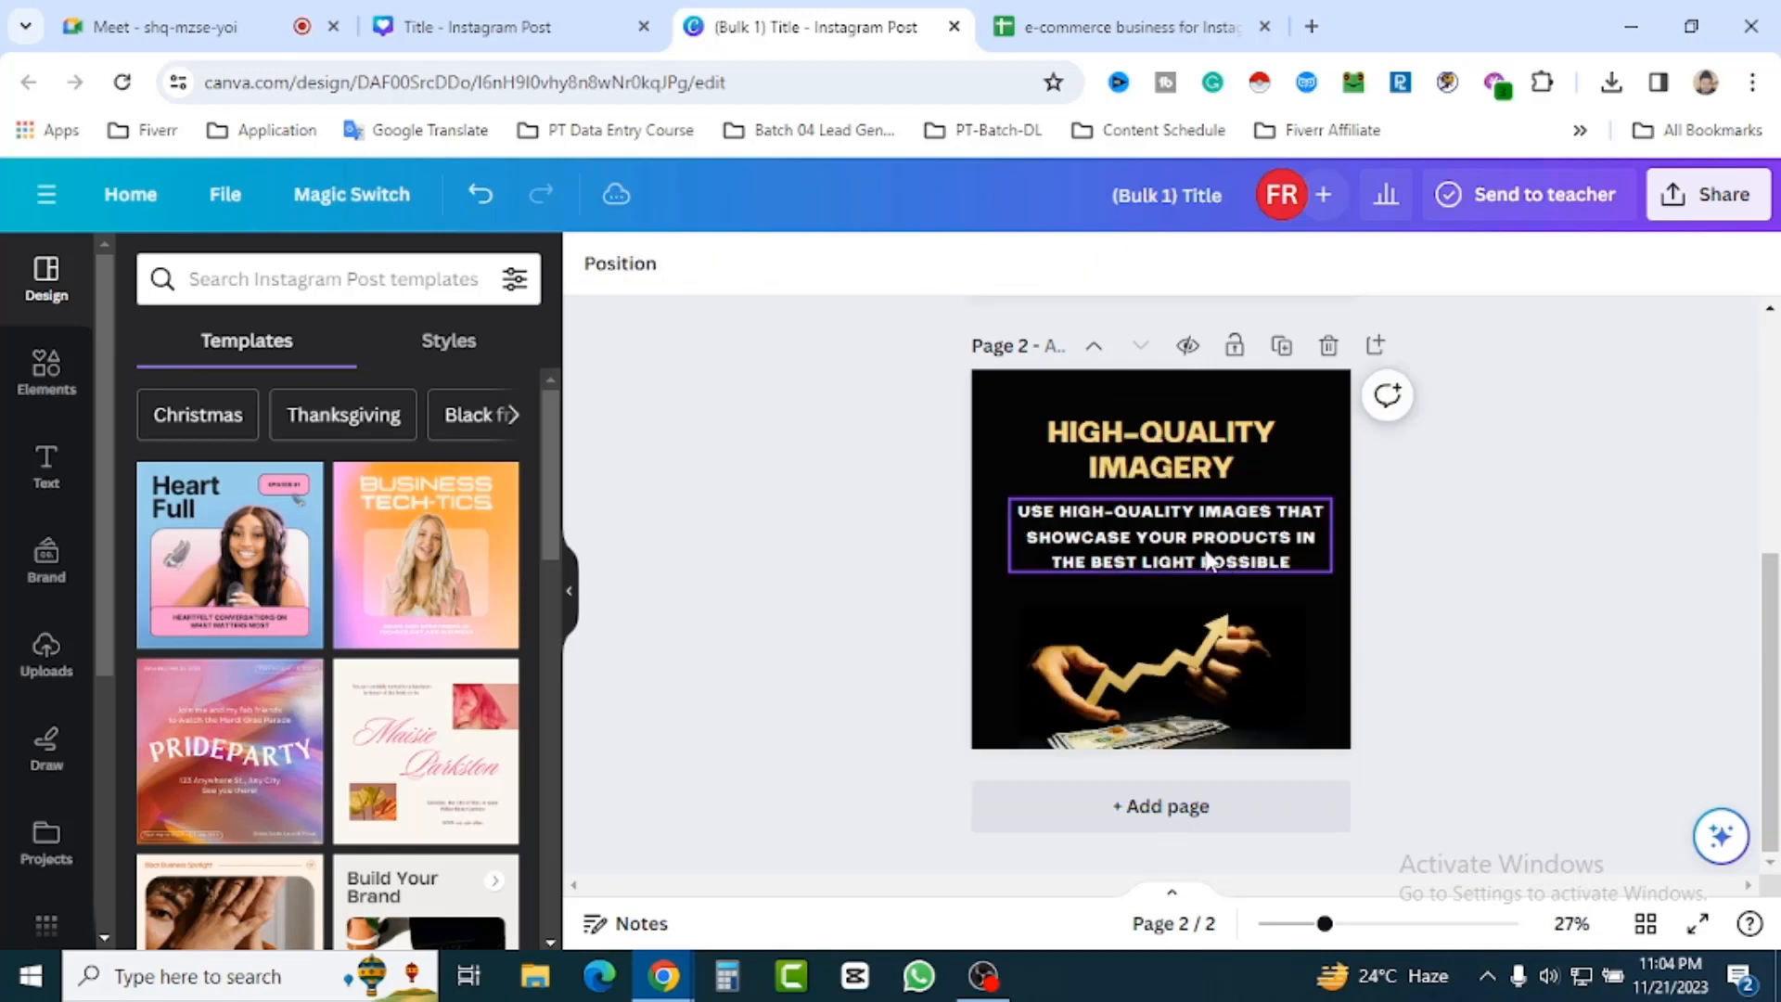
pyautogui.moveTo(1206, 553); pyautogui.dragTo(1205, 561)
pyautogui.click(1515, 704)
pyautogui.scroll(5, 1511, 704)
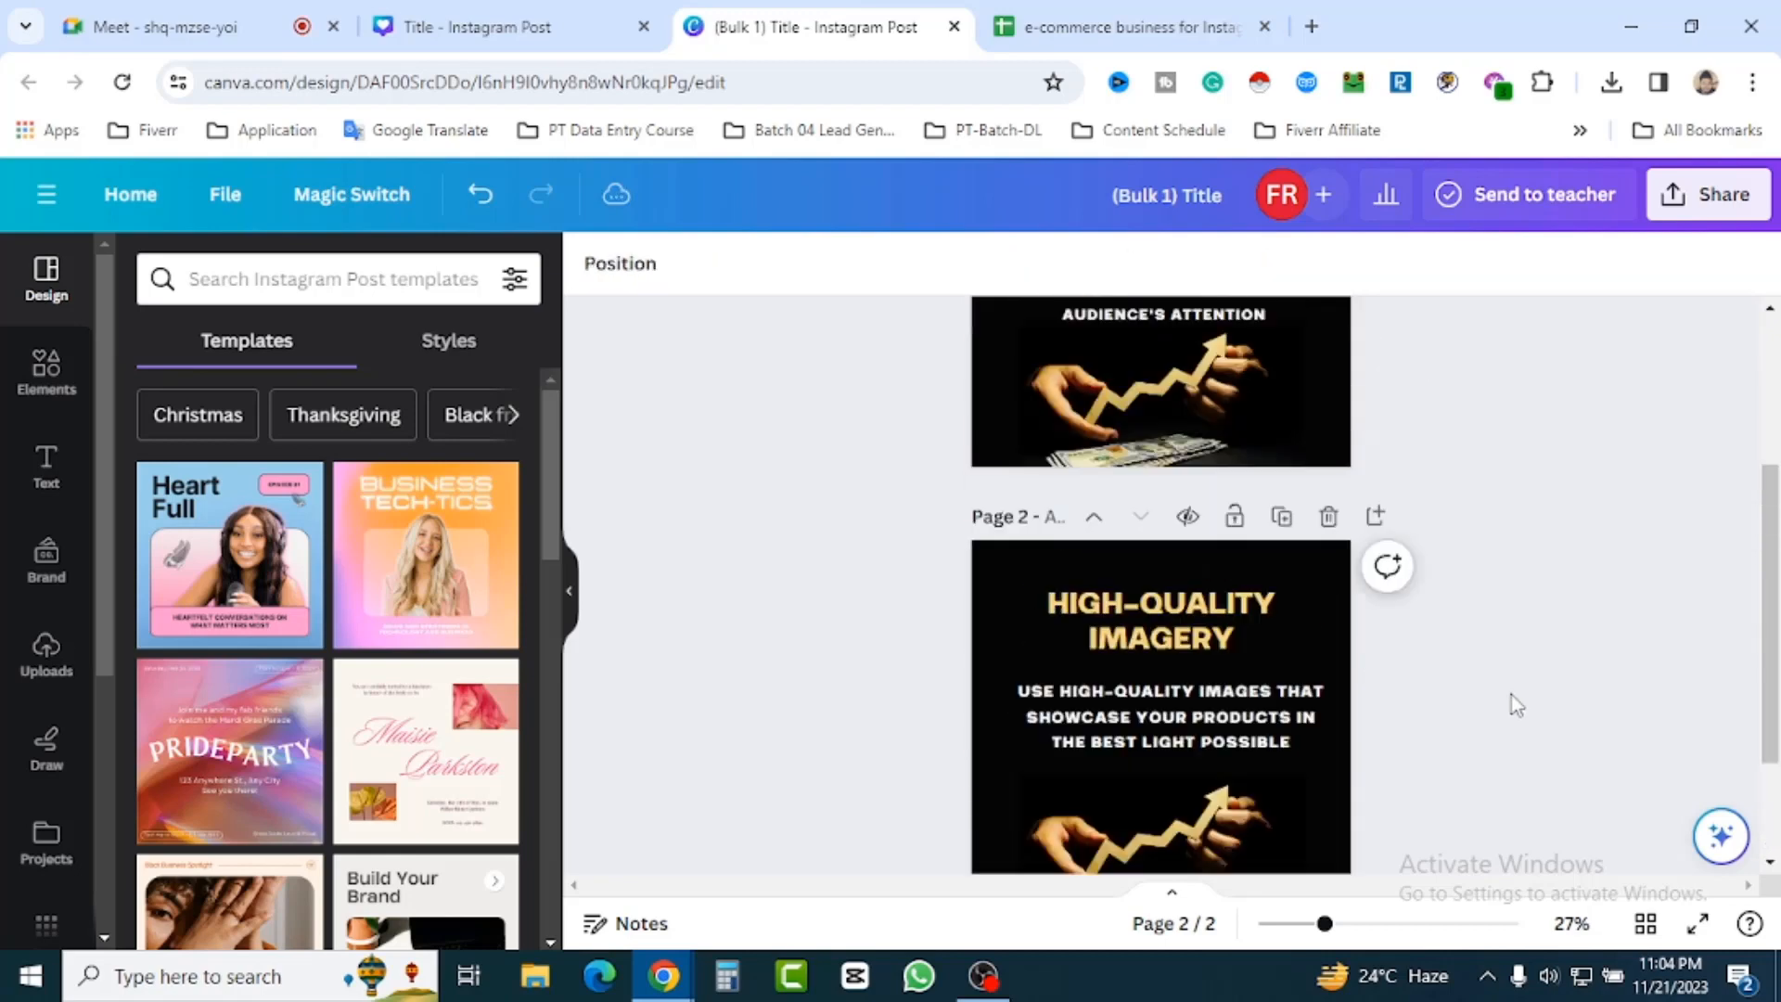
# Enlarge the hands photo on page 1 to almost the full page width below the description.
pyautogui.click(1145, 648)
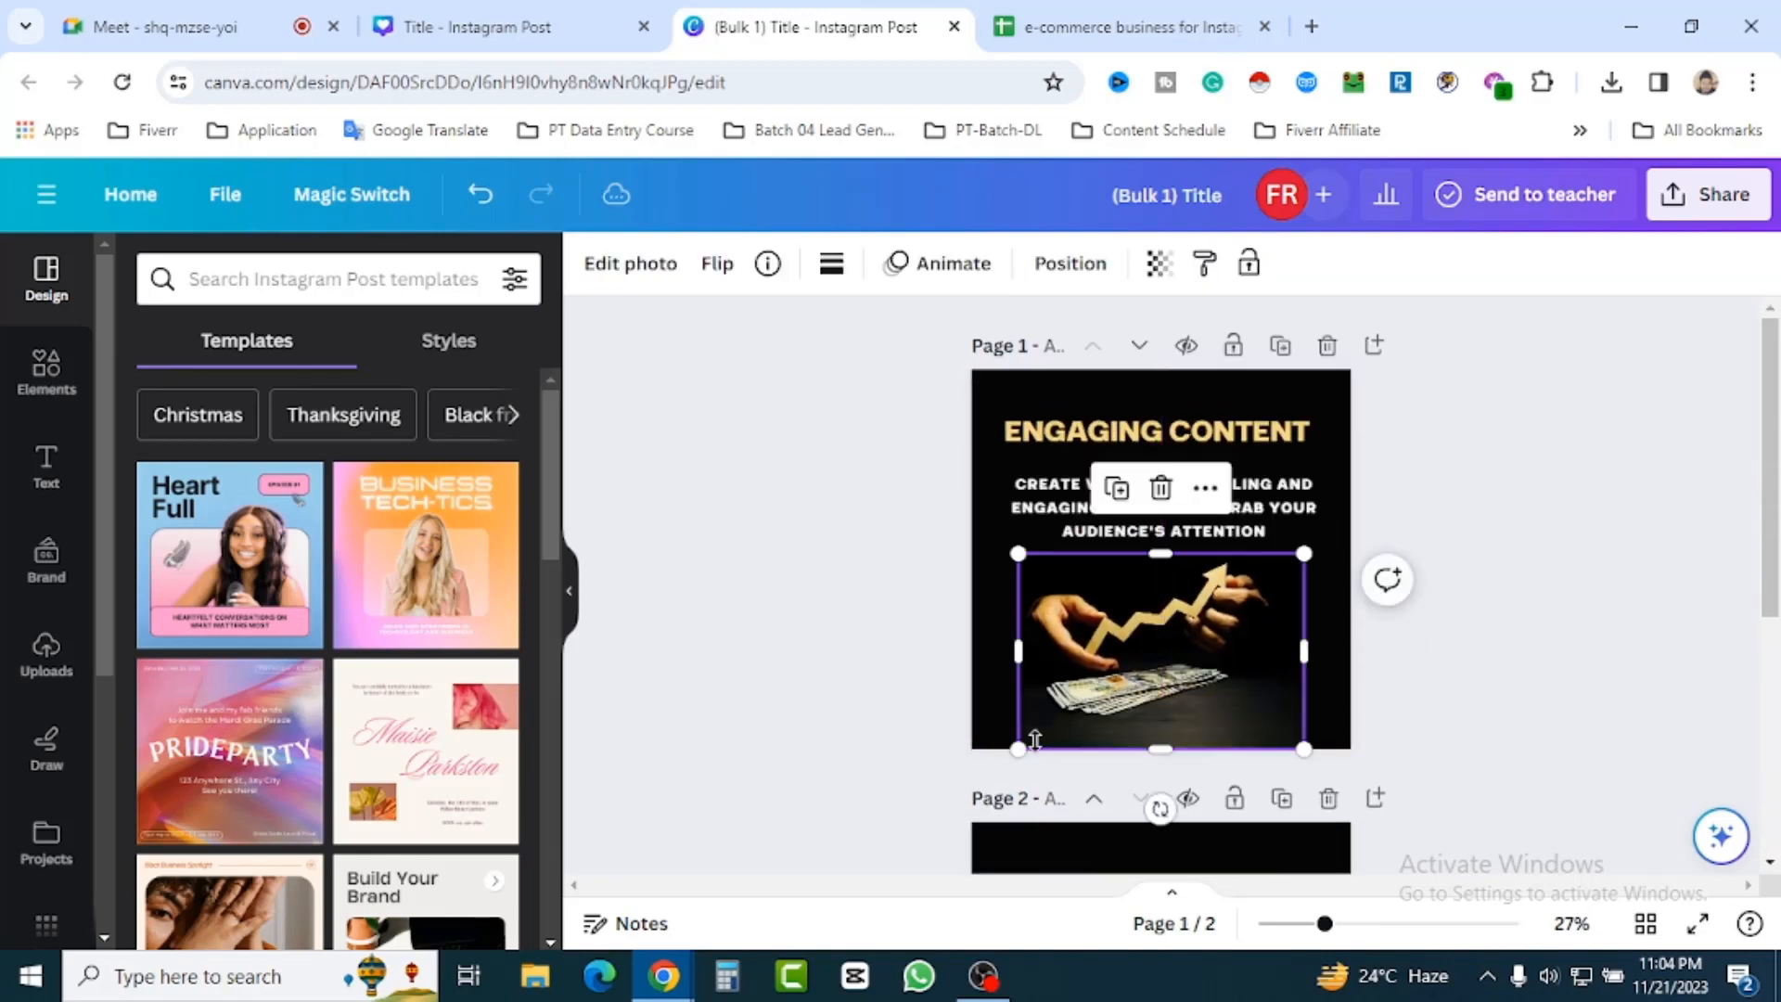
pyautogui.moveTo(1022, 741); pyautogui.dragTo(980, 772)
pyautogui.moveTo(1304, 553); pyautogui.dragTo(1333, 534)
pyautogui.moveTo(1169, 648)
pyautogui.mouseDown()
pyautogui.moveTo(1187, 651)
pyautogui.moveTo(1173, 645)
pyautogui.mouseUp()
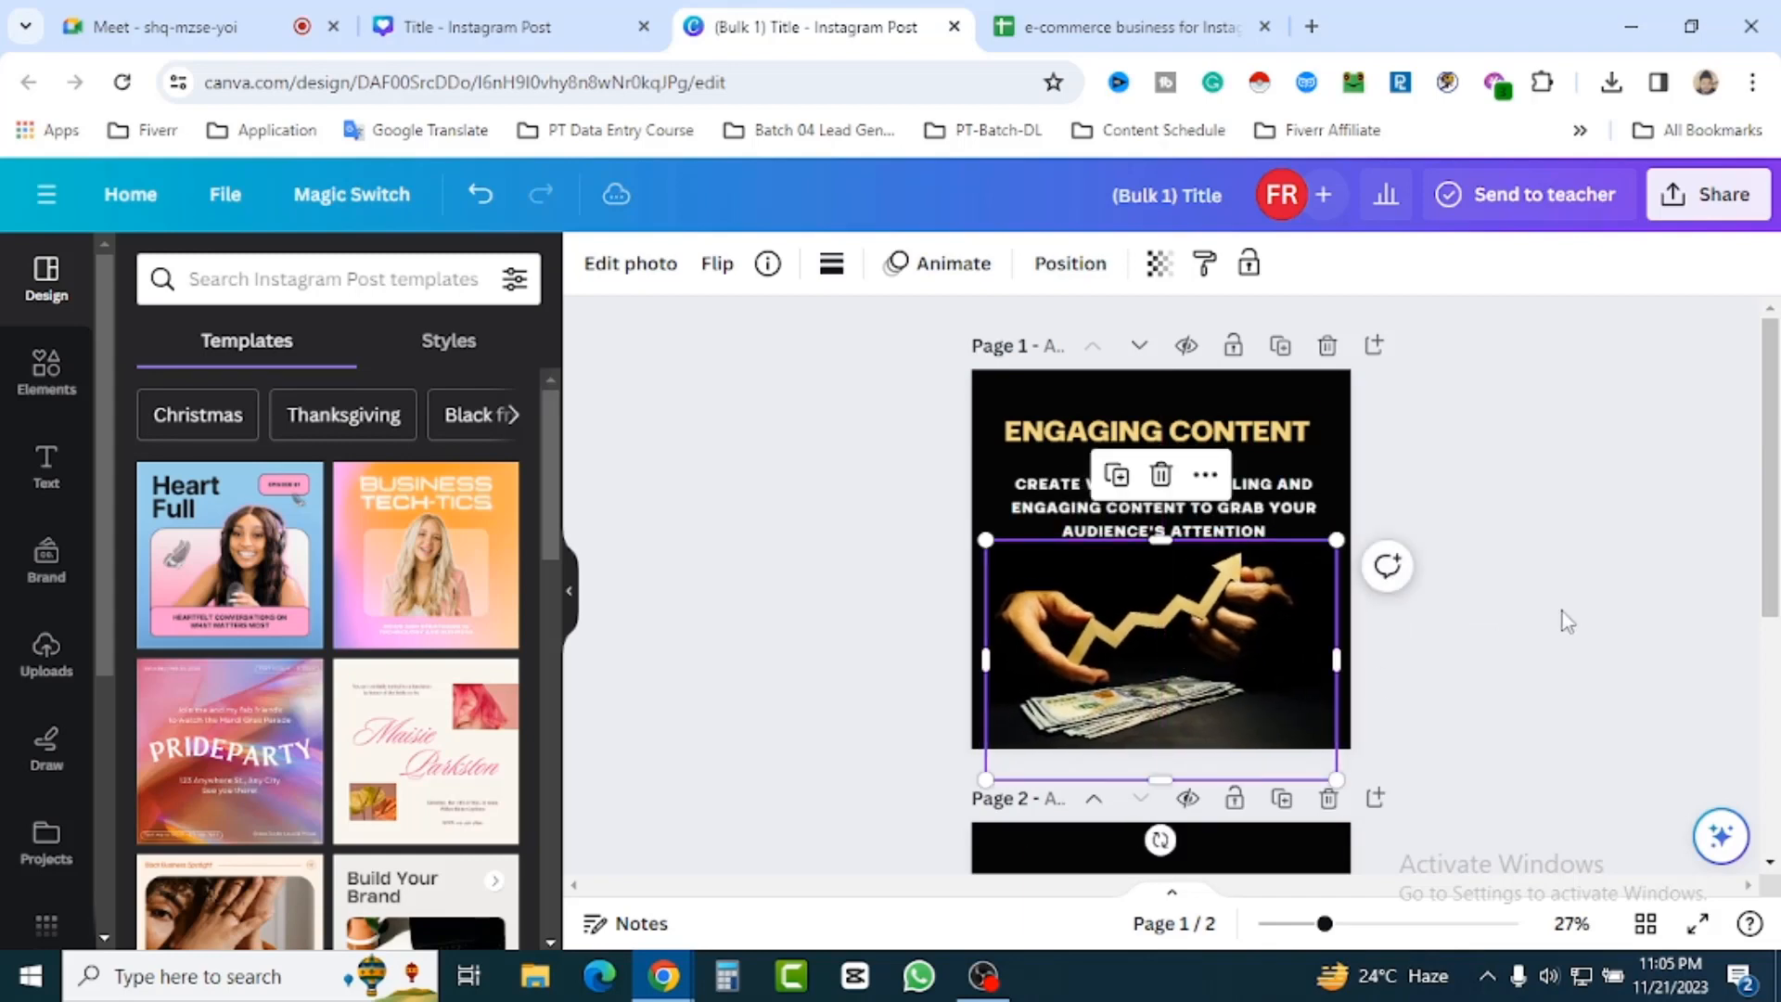
pyautogui.click(1562, 619)
pyautogui.hotkey('ctrl', 'shift', 'Tab')
pyautogui.hotkey('ctrl', 'Tab')
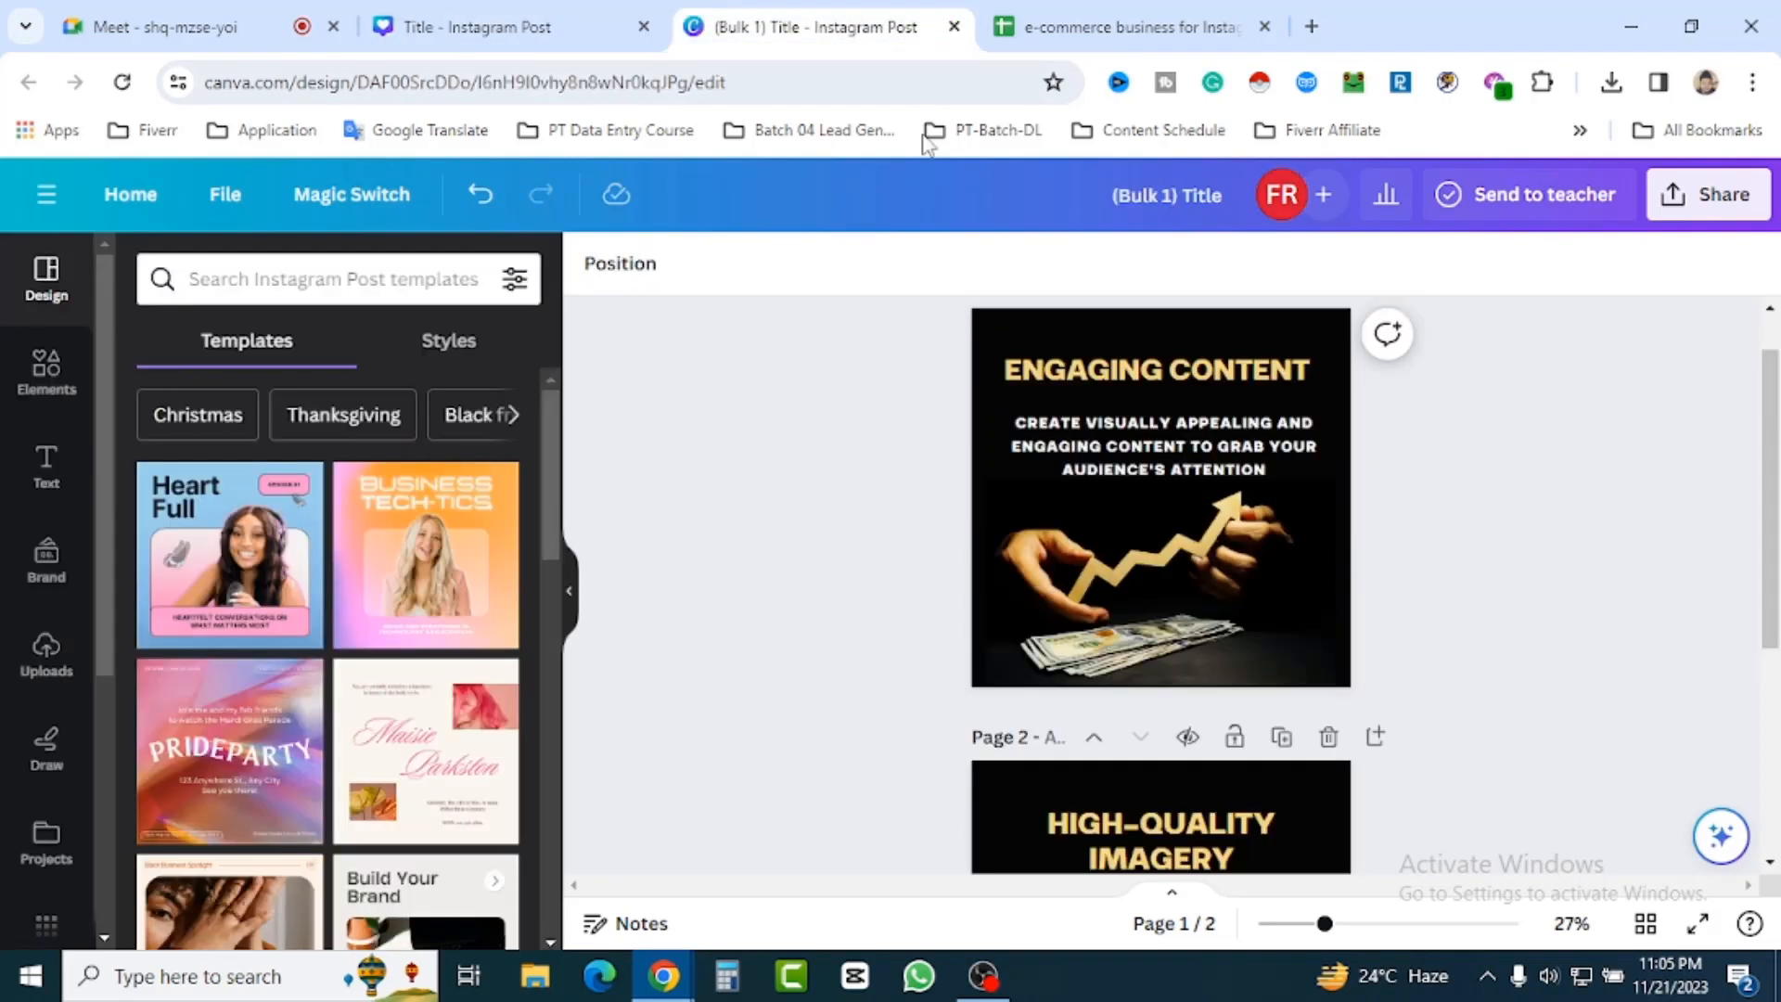
# Switch to the original template design and shrink its hands photo toward the lower edge of the page.
pyautogui.click(498, 28)
pyautogui.click(990, 577)
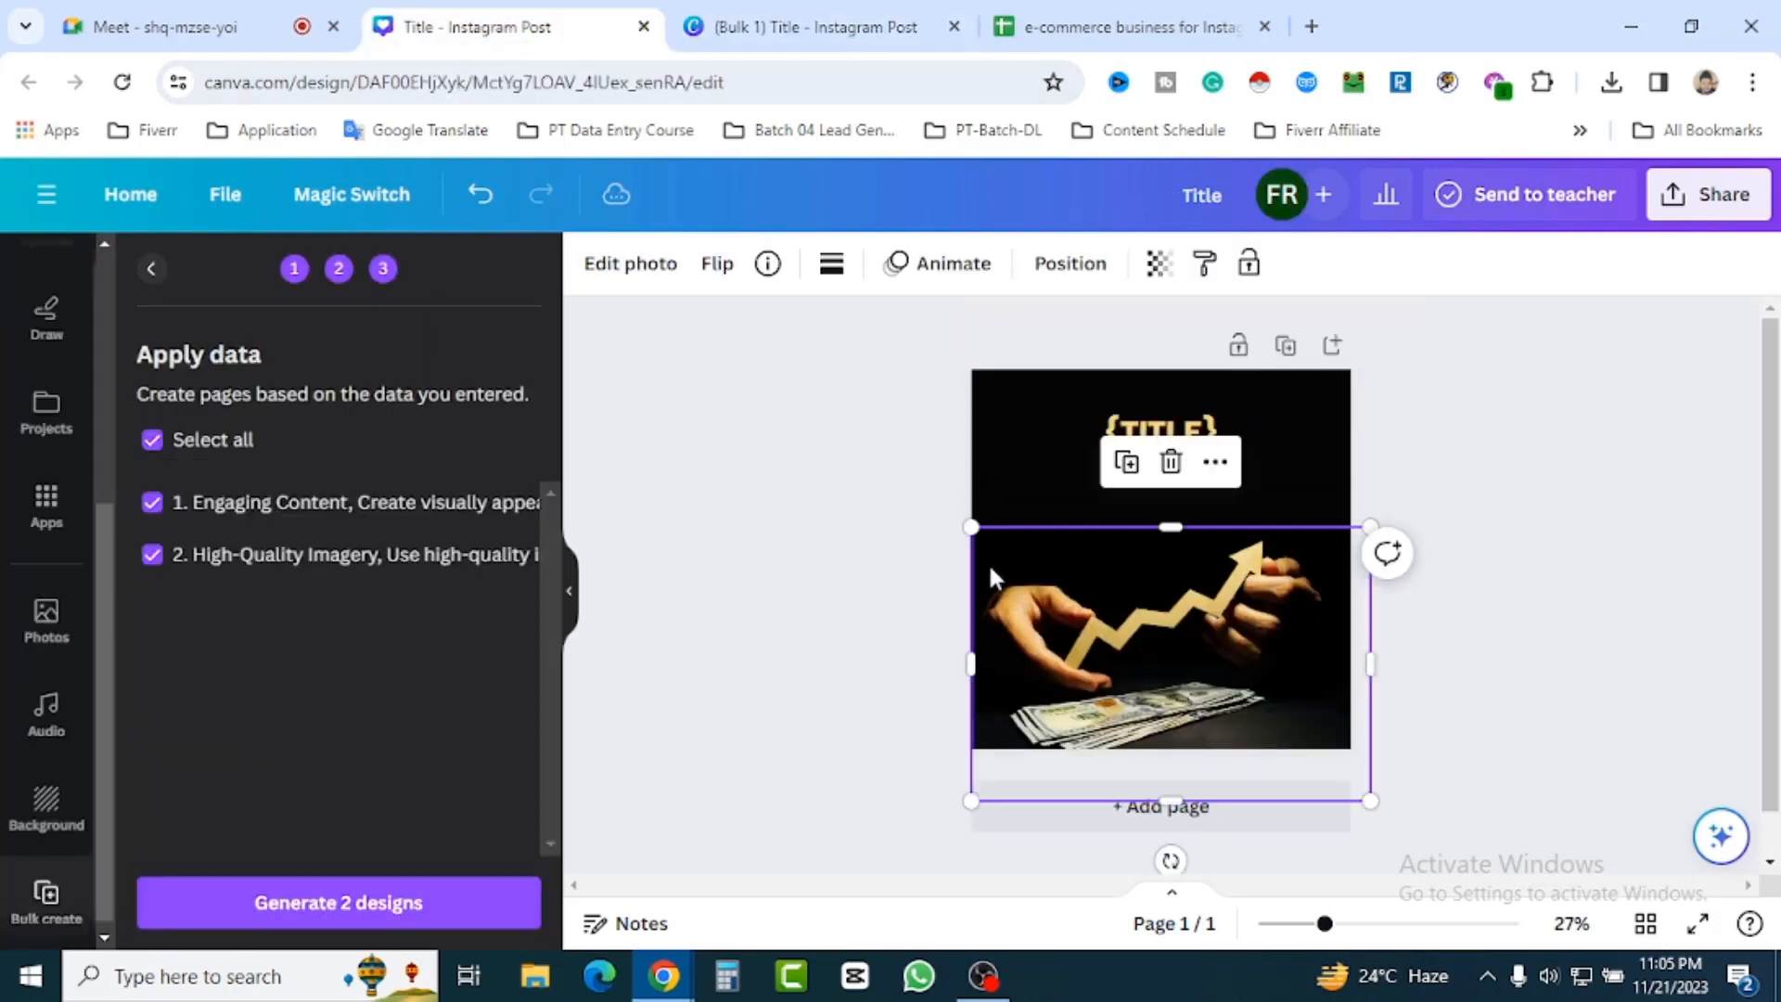
pyautogui.moveTo(971, 528); pyautogui.dragTo(1003, 553)
pyautogui.moveTo(1369, 553); pyautogui.dragTo(1303, 578)
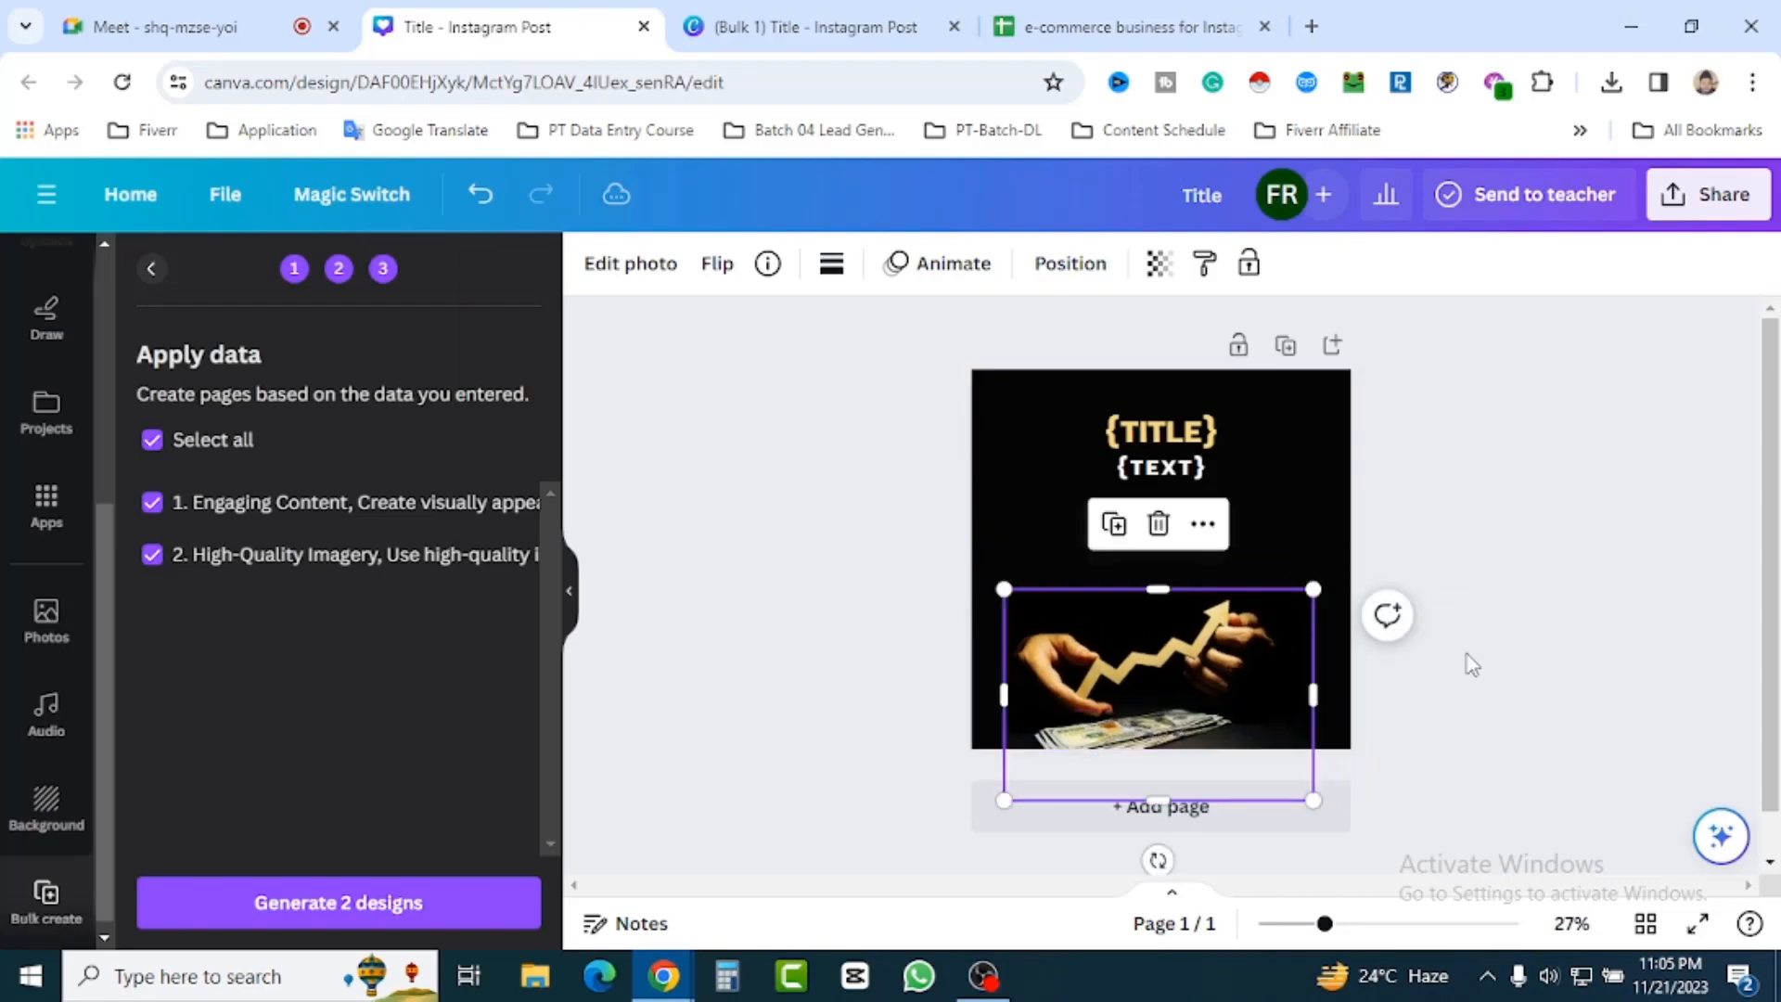
# Move the {TEXT} placeholder slightly lower beneath the title in the template.
pyautogui.click(1233, 529)
pyautogui.moveTo(1156, 482); pyautogui.dragTo(1154, 485)
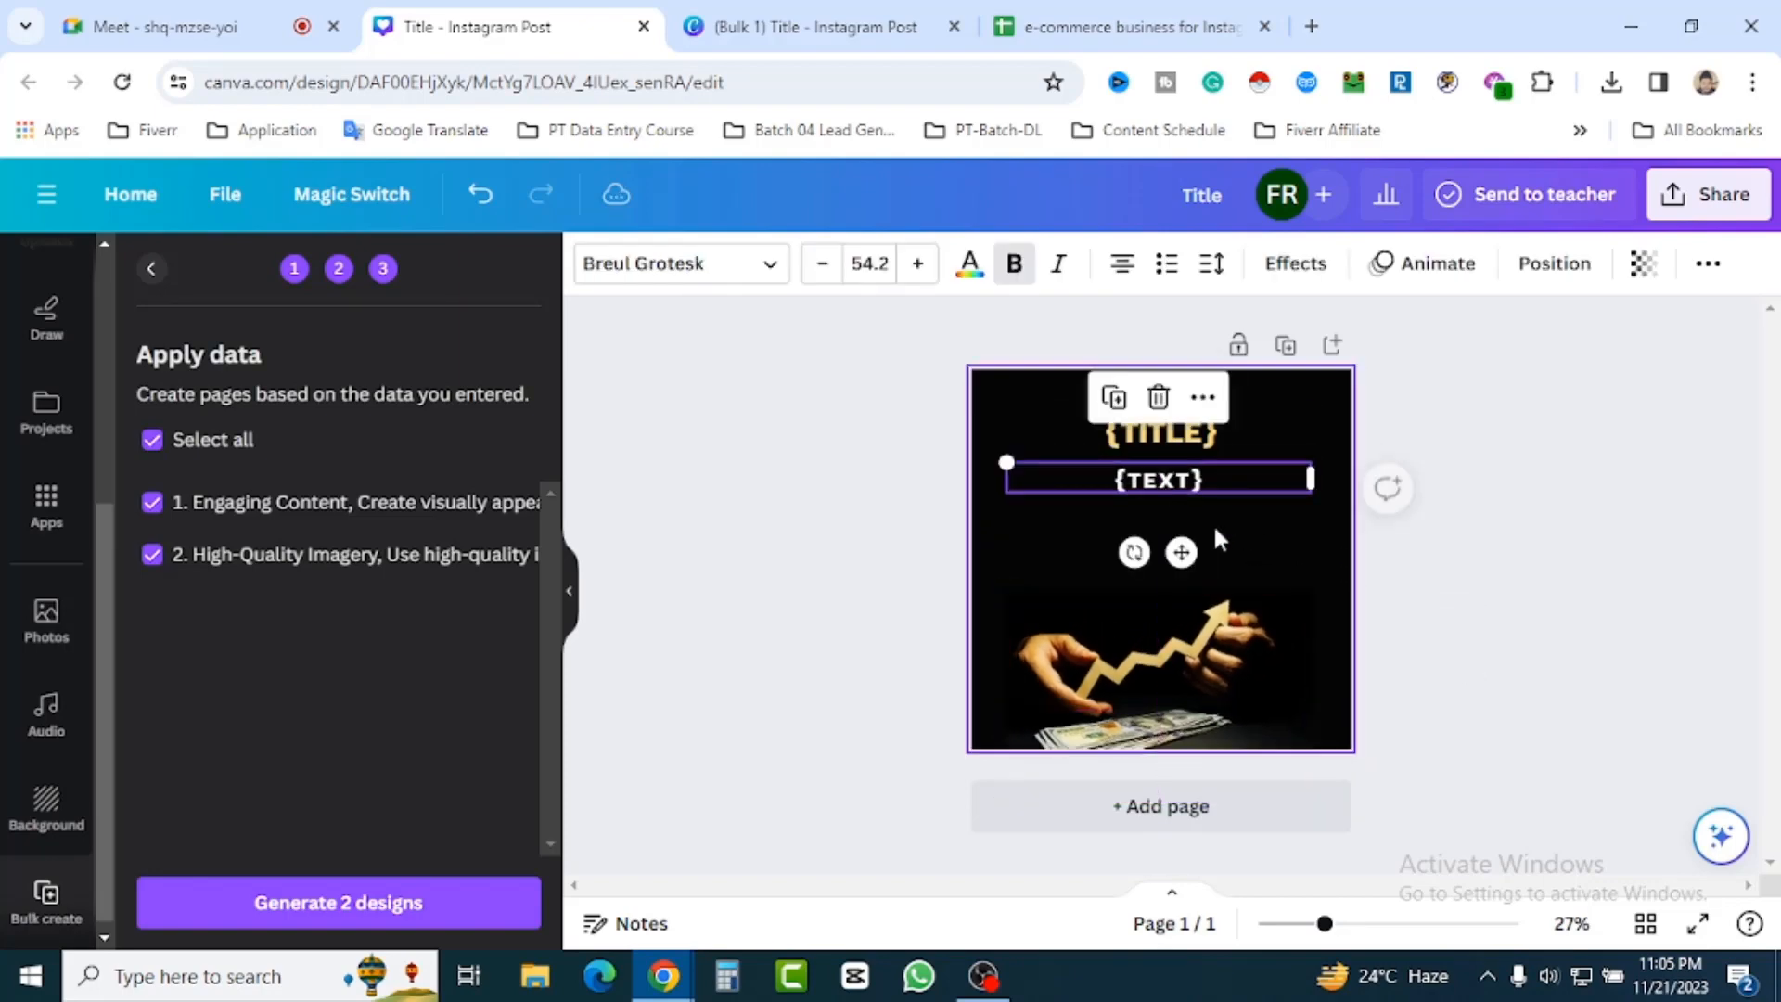
pyautogui.click(1544, 603)
# Left-align the {TEXT} and {TITLE} placeholders in the template.
pyautogui.click(1167, 485)
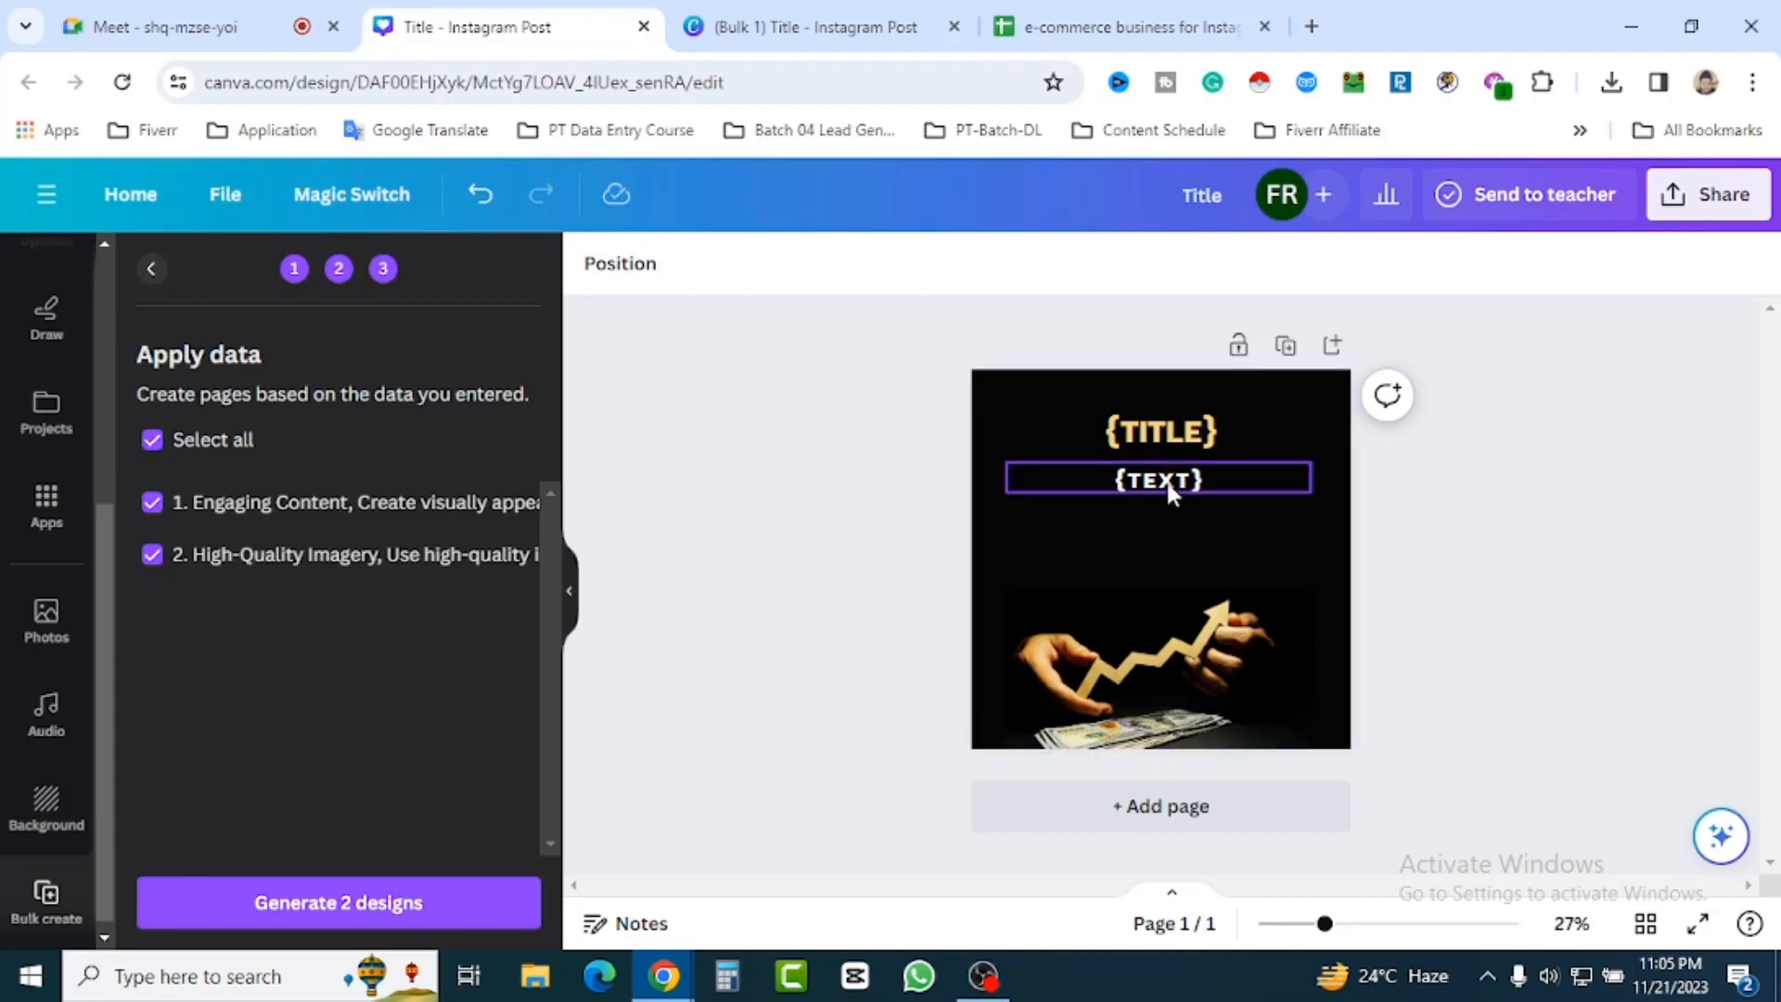
pyautogui.click(1108, 270)
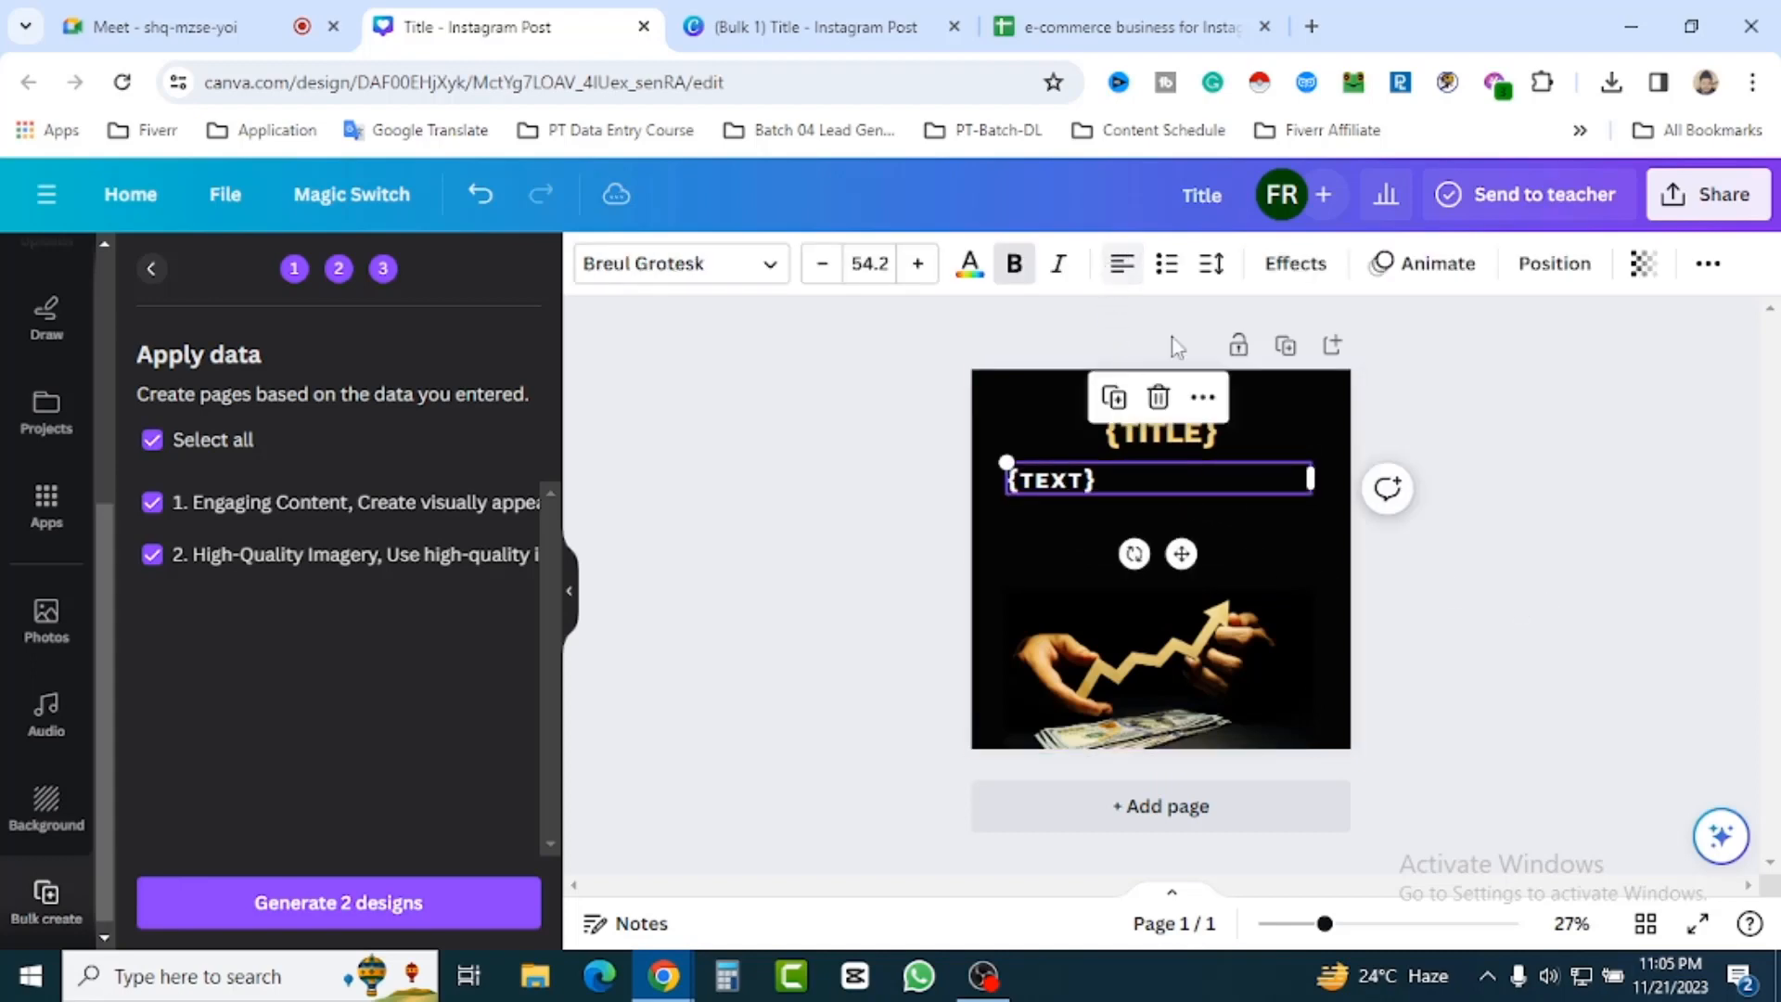
pyautogui.click(1494, 585)
pyautogui.click(1176, 434)
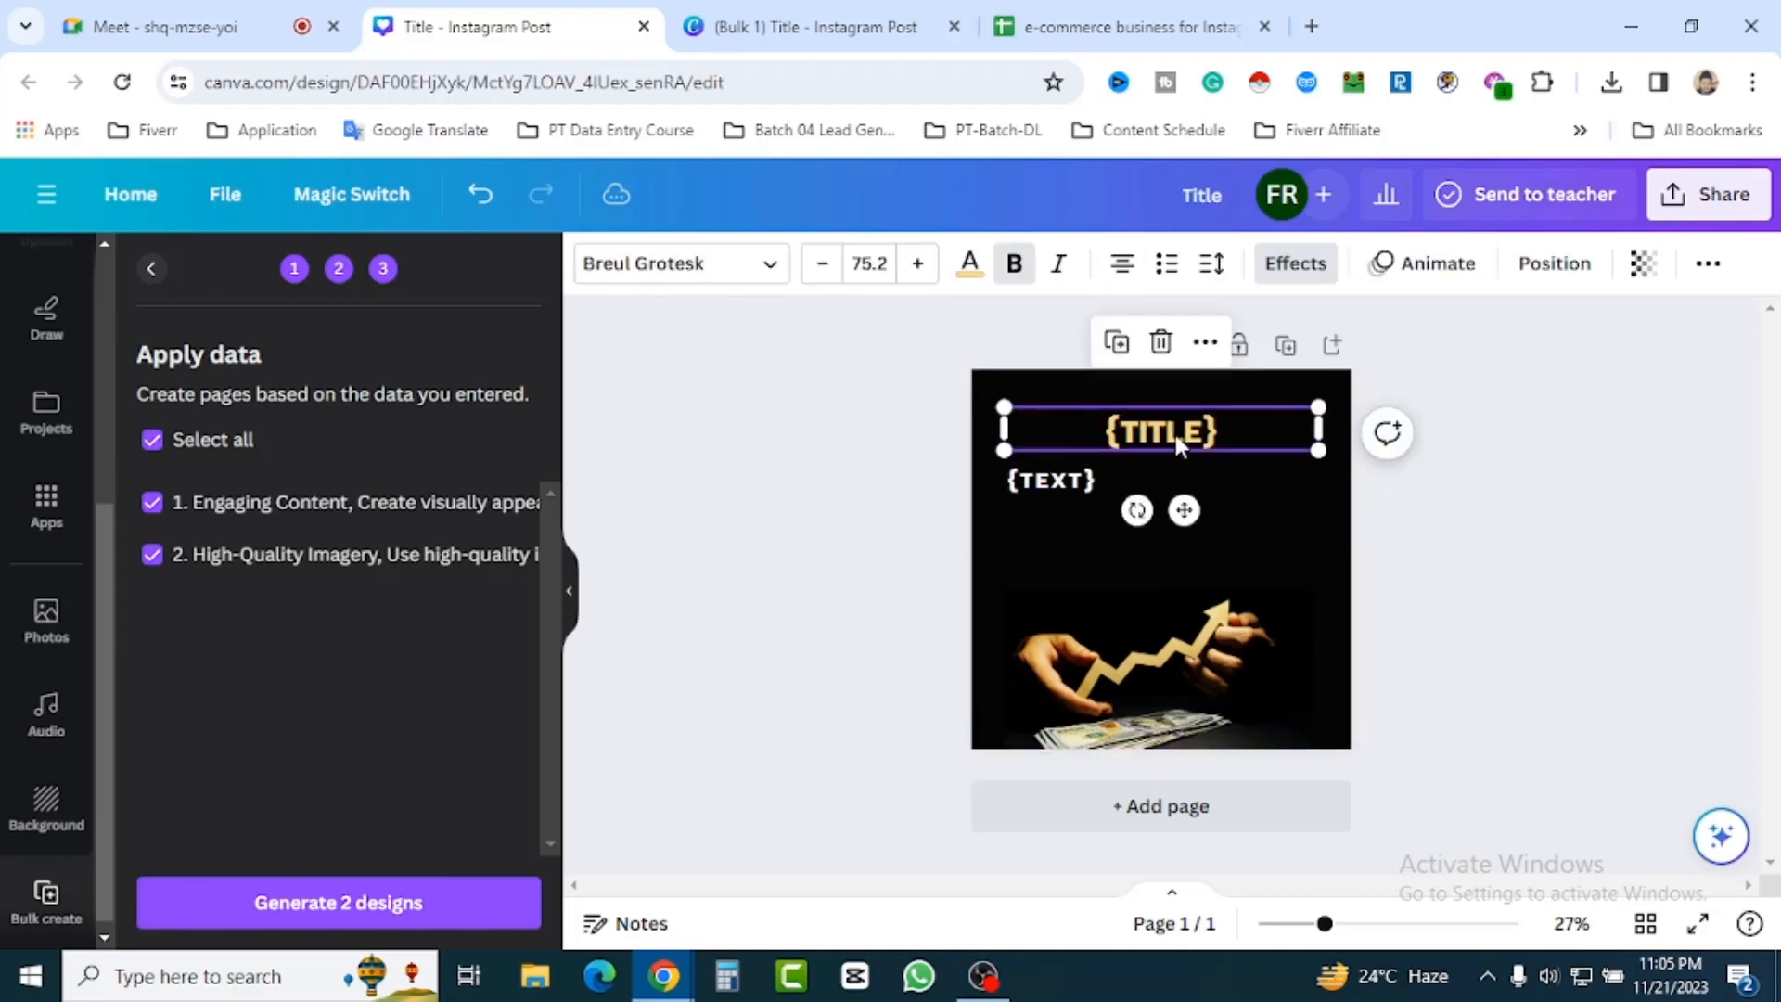
pyautogui.click(1123, 265)
pyautogui.click(1565, 668)
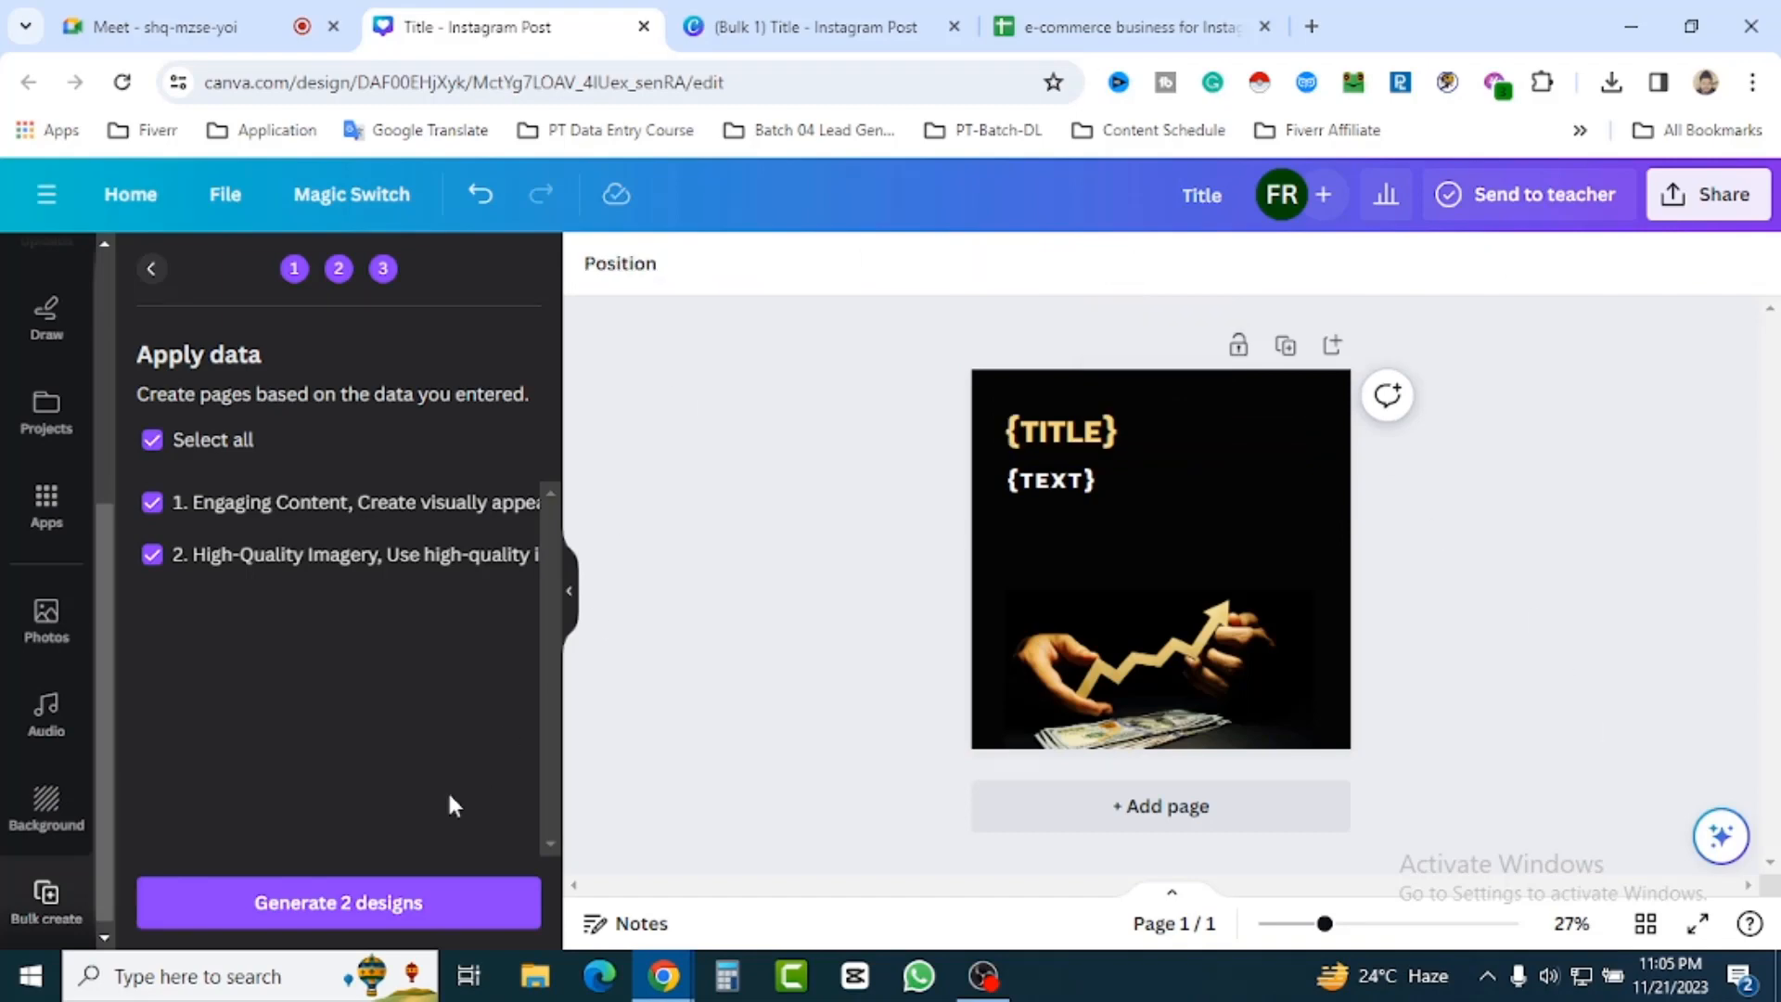
# Generate the 2 designs from the left-aligned template, check how the text fits on both pages, and return to the template.
pyautogui.click(332, 906)
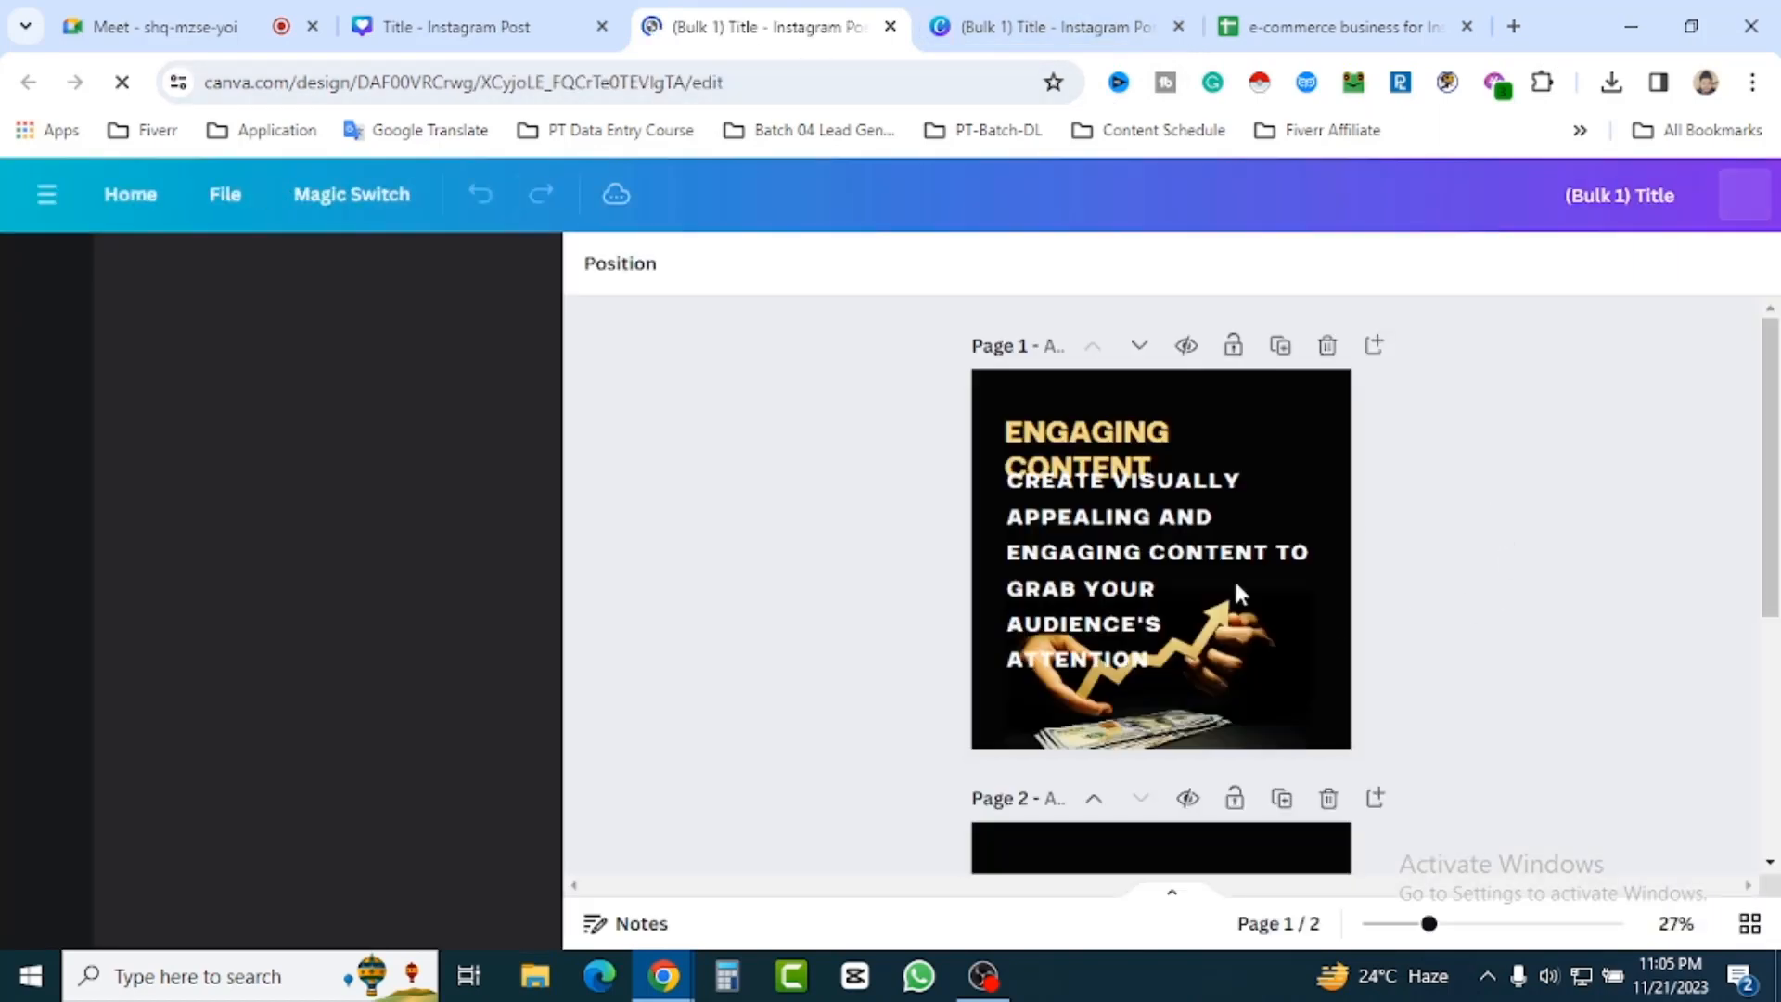
pyautogui.scroll(-3, 1451, 576)
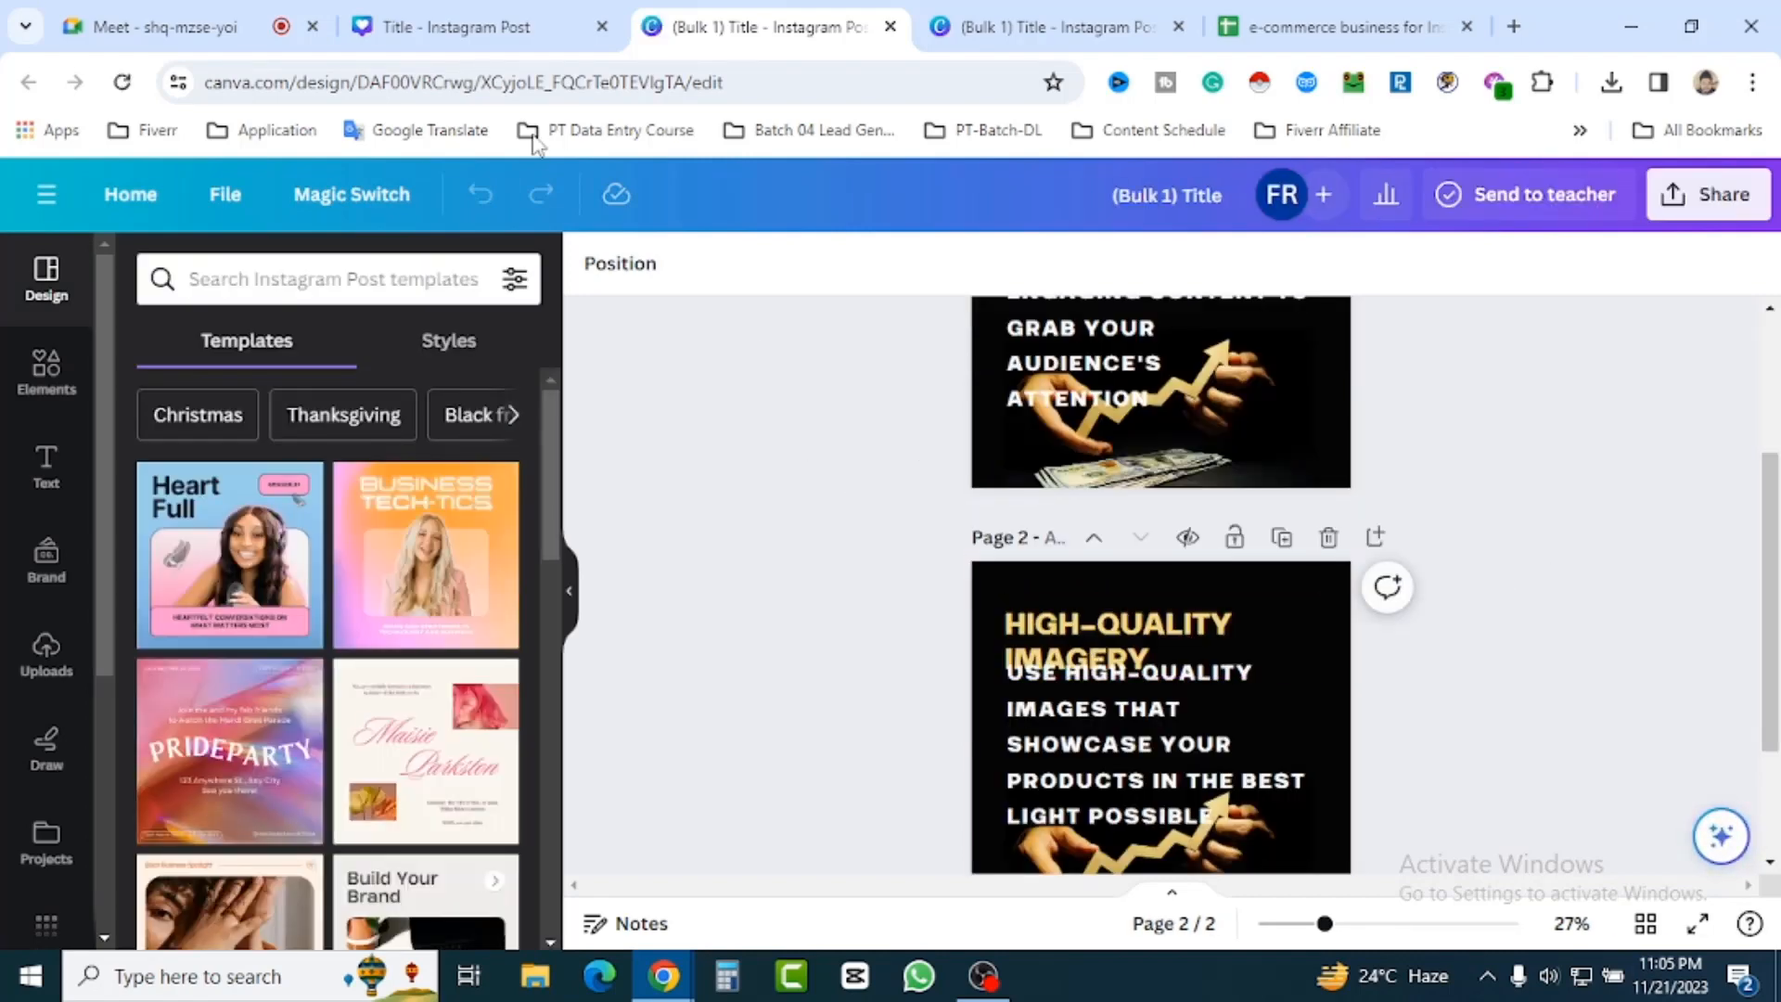
pyautogui.click(449, 27)
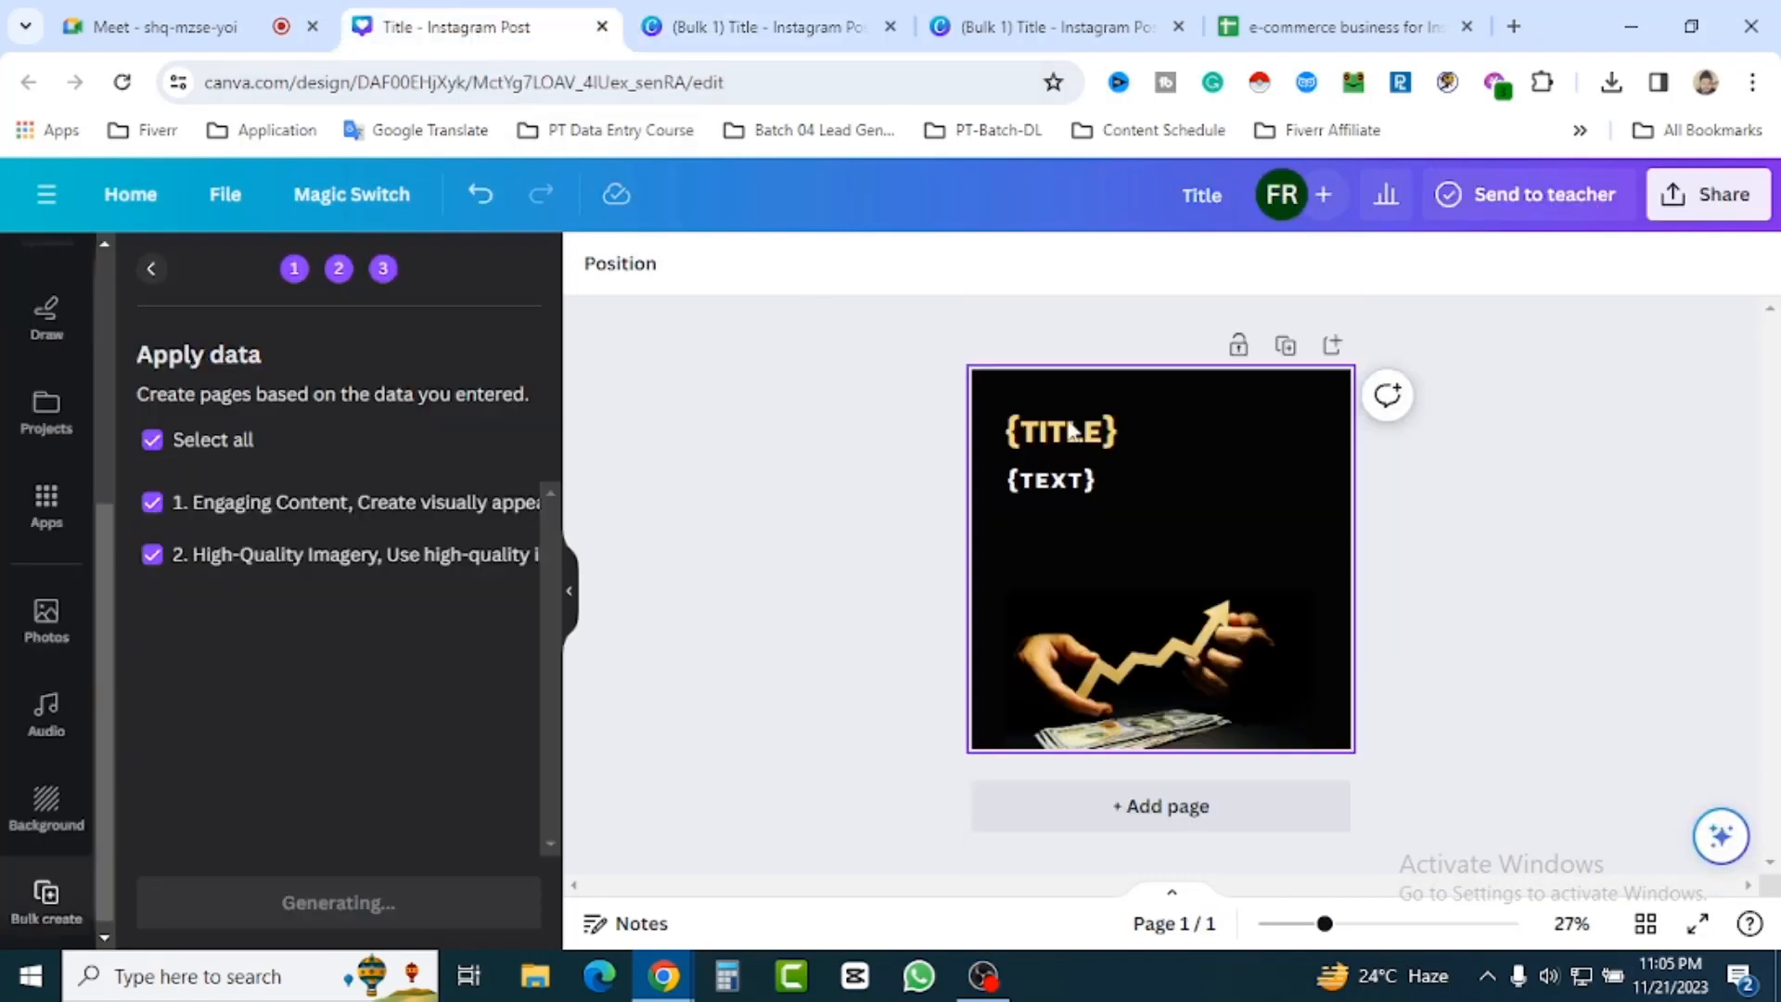
# Reduce the template's {TEXT} placeholder font size to 40.2.
pyautogui.click(1060, 482)
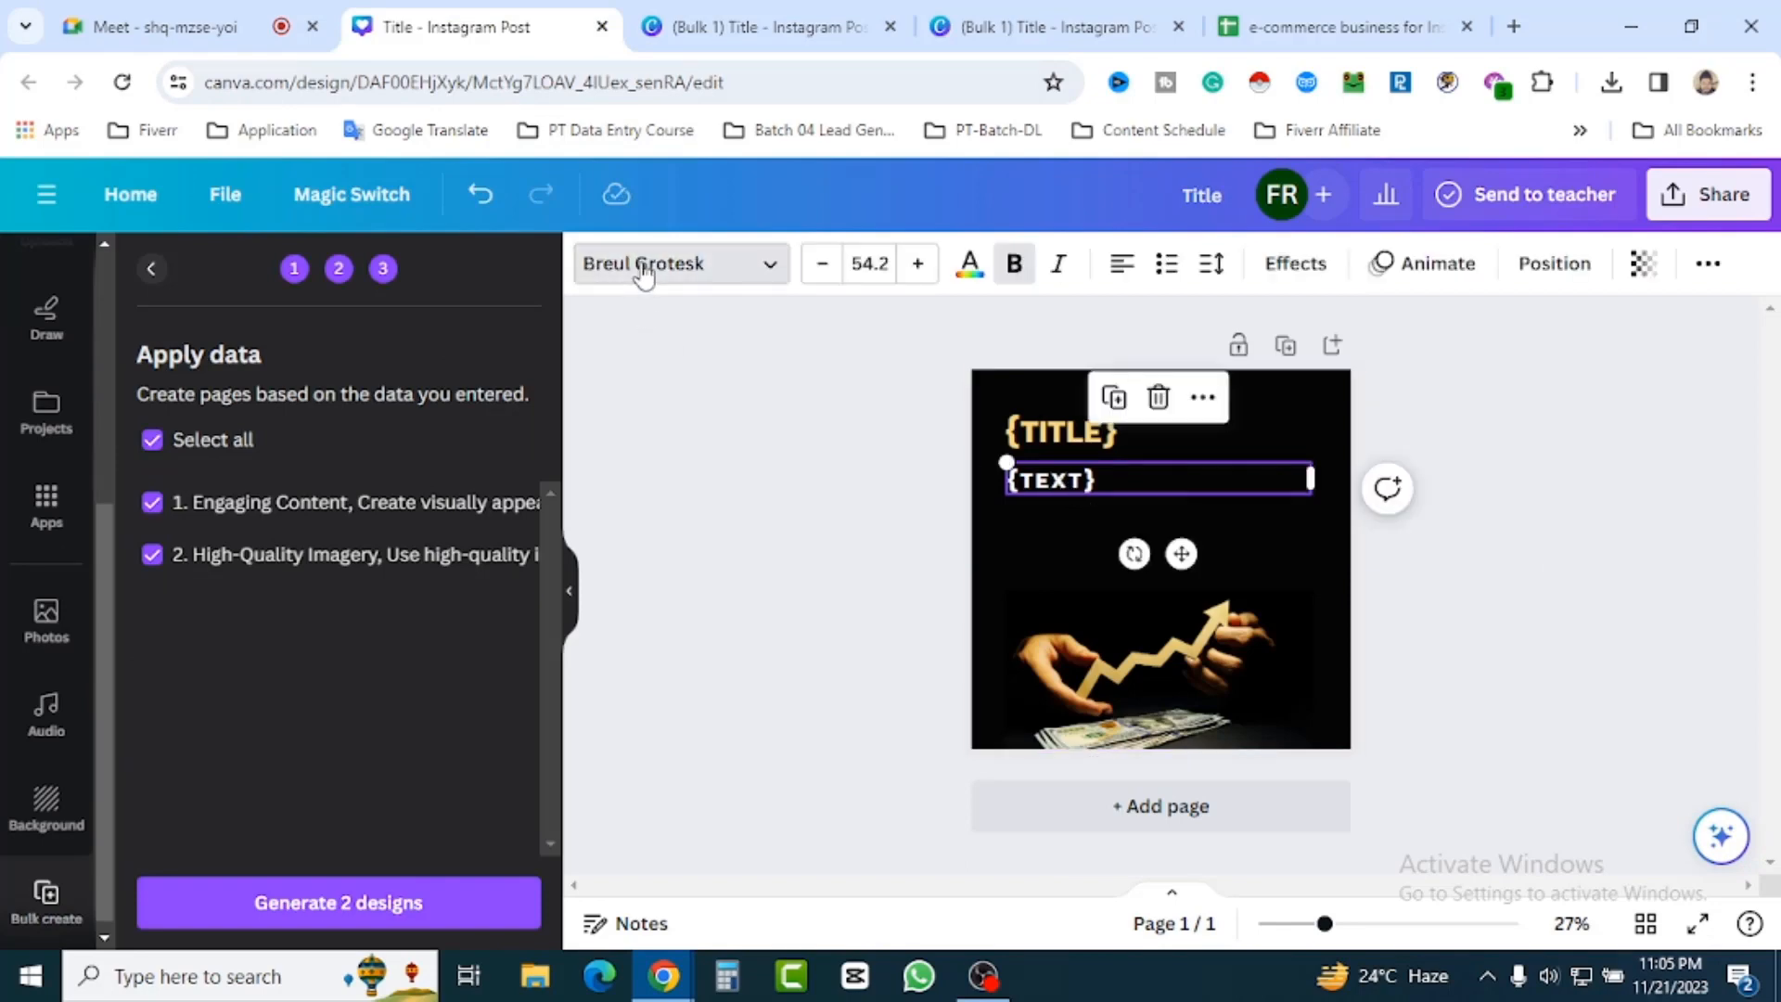
pyautogui.click(640, 267)
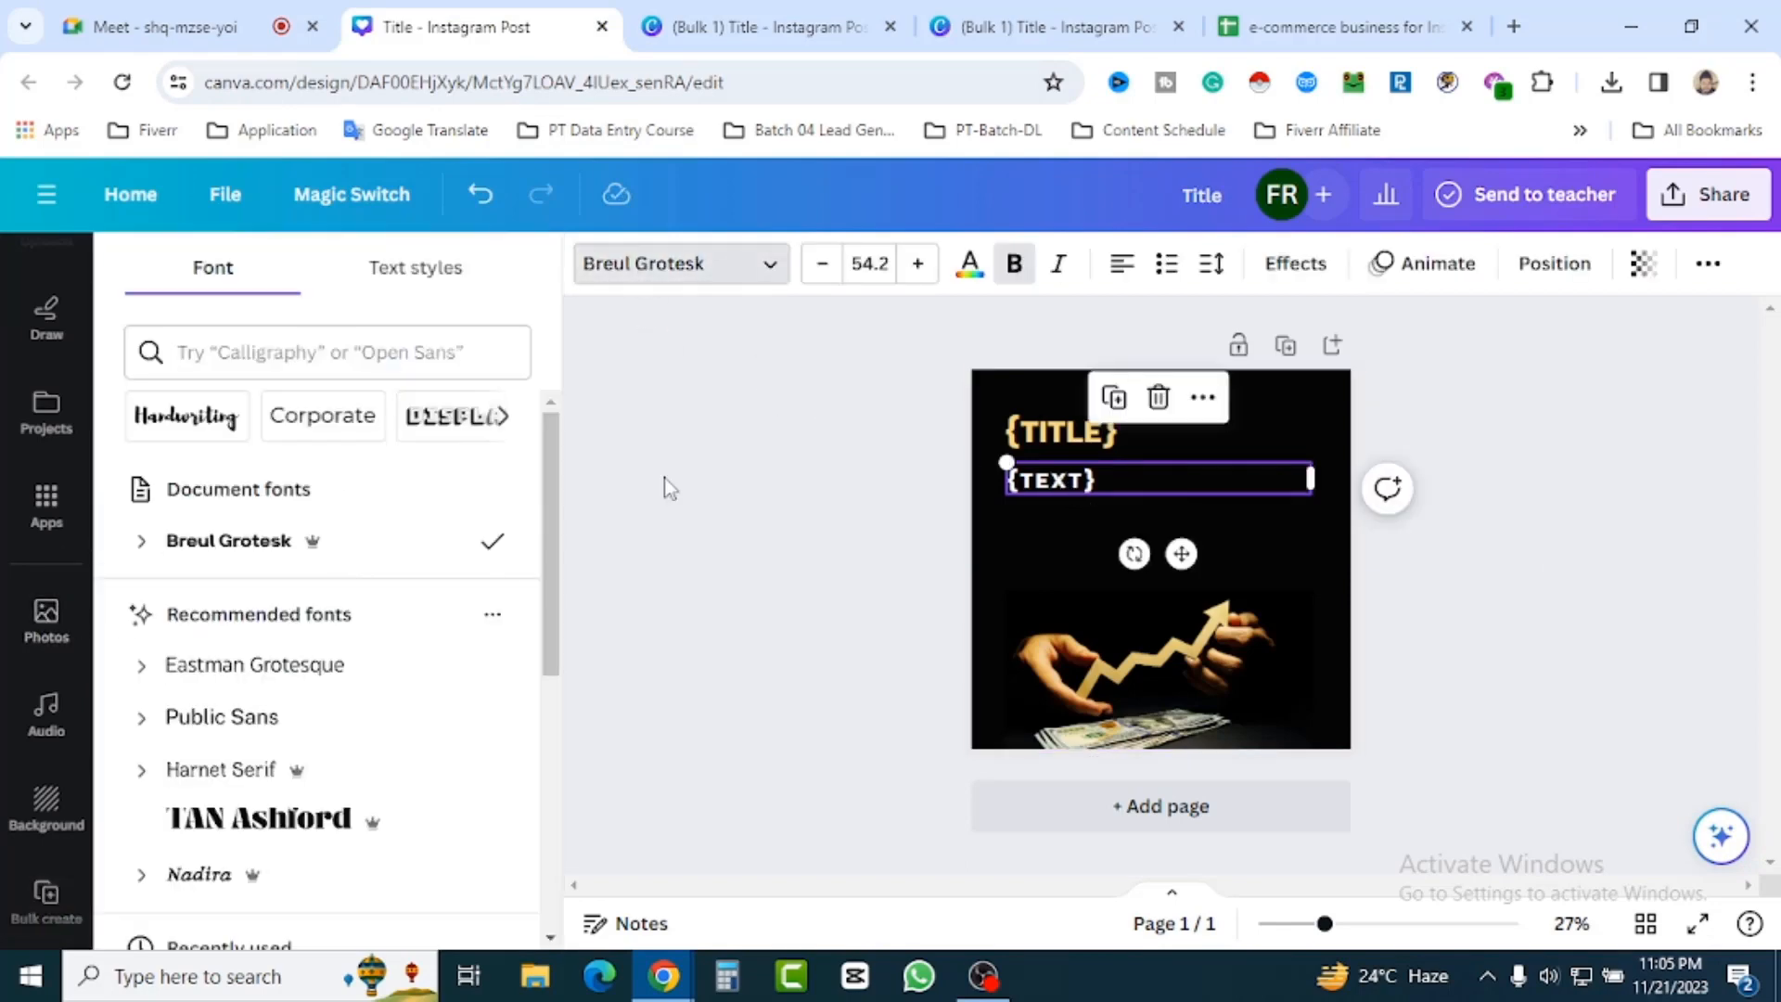
pyautogui.click(819, 271)
pyautogui.click(819, 271)
pyautogui.click(820, 271)
pyautogui.click(820, 272)
pyautogui.click(820, 271)
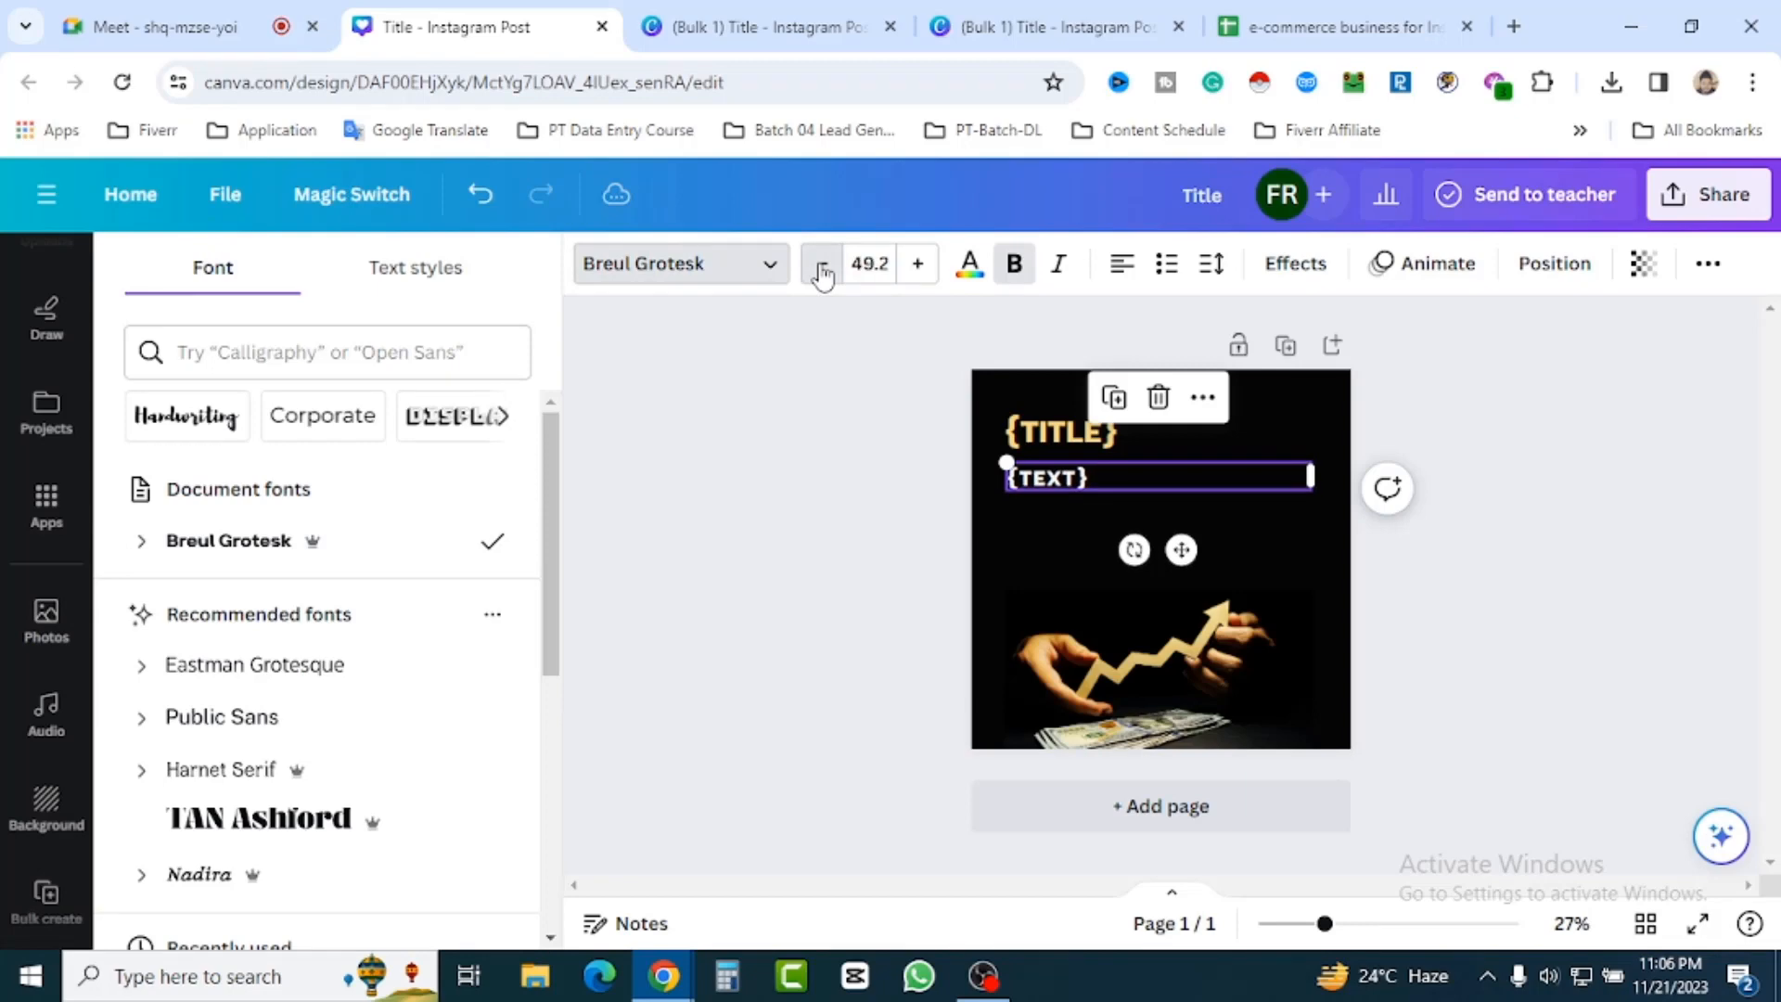
pyautogui.click(821, 273)
pyautogui.click(821, 273)
pyautogui.click(821, 273)
pyautogui.click(821, 272)
pyautogui.click(821, 272)
pyautogui.click(821, 273)
pyautogui.click(821, 273)
pyautogui.click(821, 273)
pyautogui.click(821, 273)
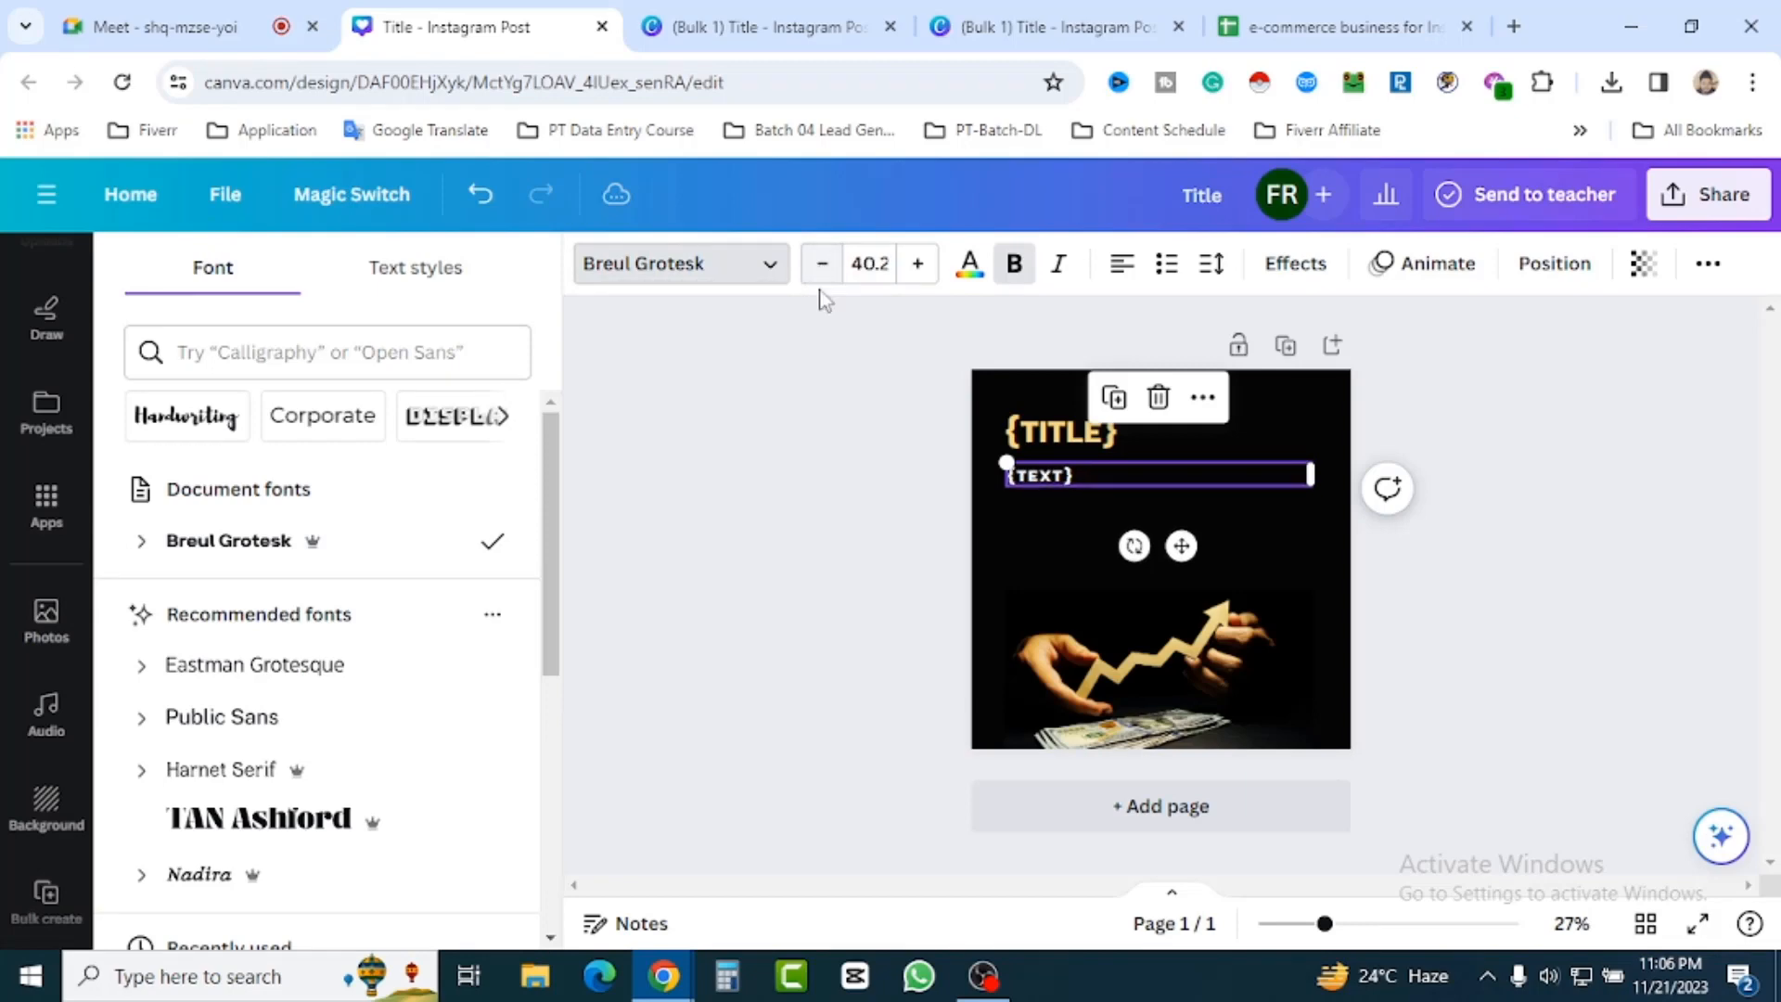
# Check the description's font size in the earlier generated design and reduce the template's {TEXT} placeholder to 34.2.
pyautogui.click(1012, 37)
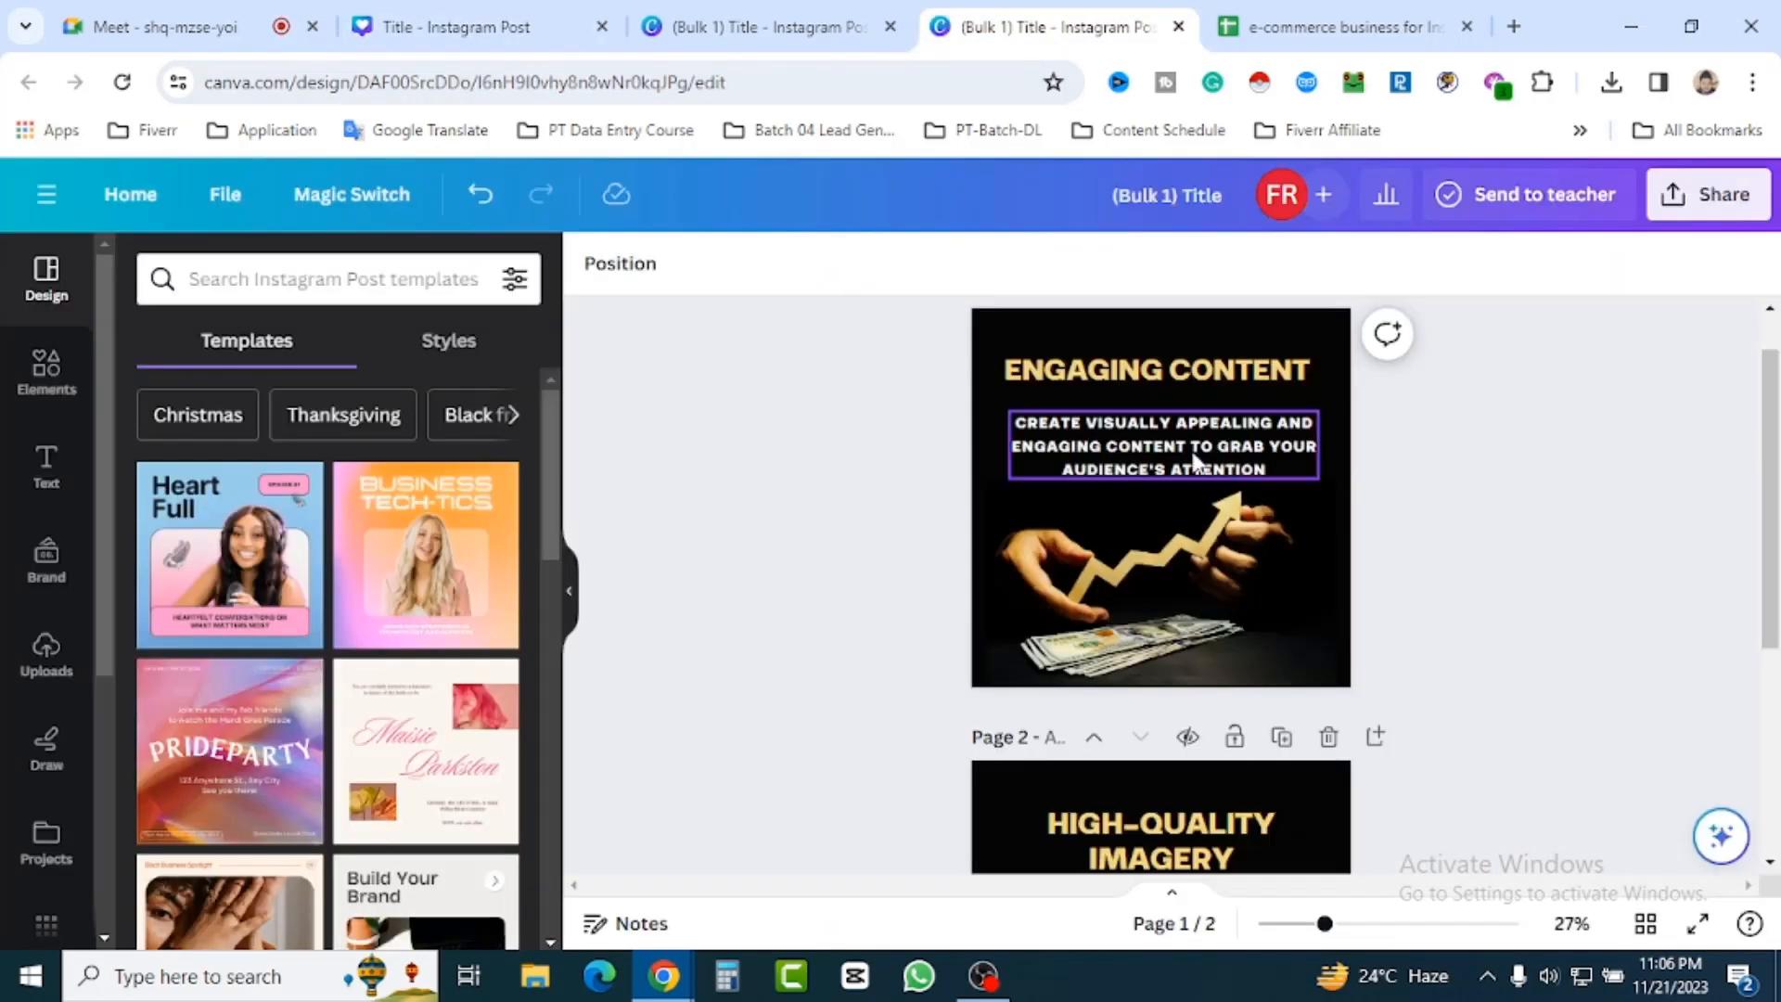
pyautogui.click(1191, 460)
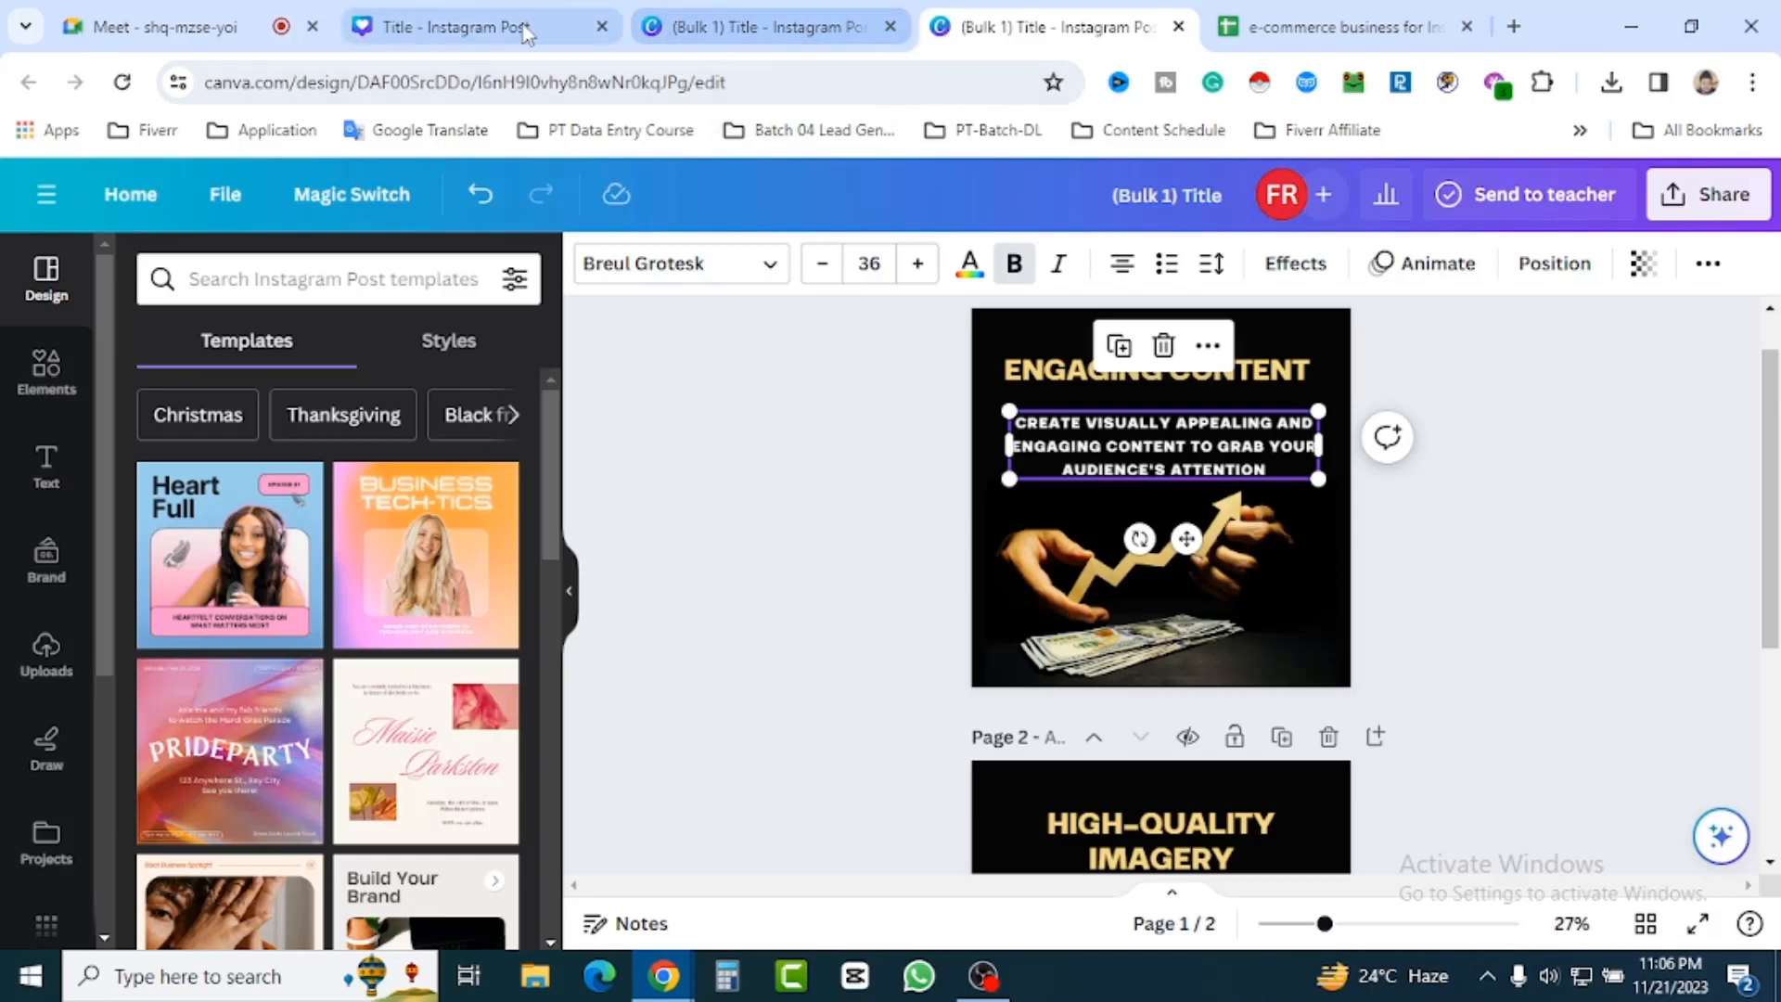
pyautogui.click(520, 28)
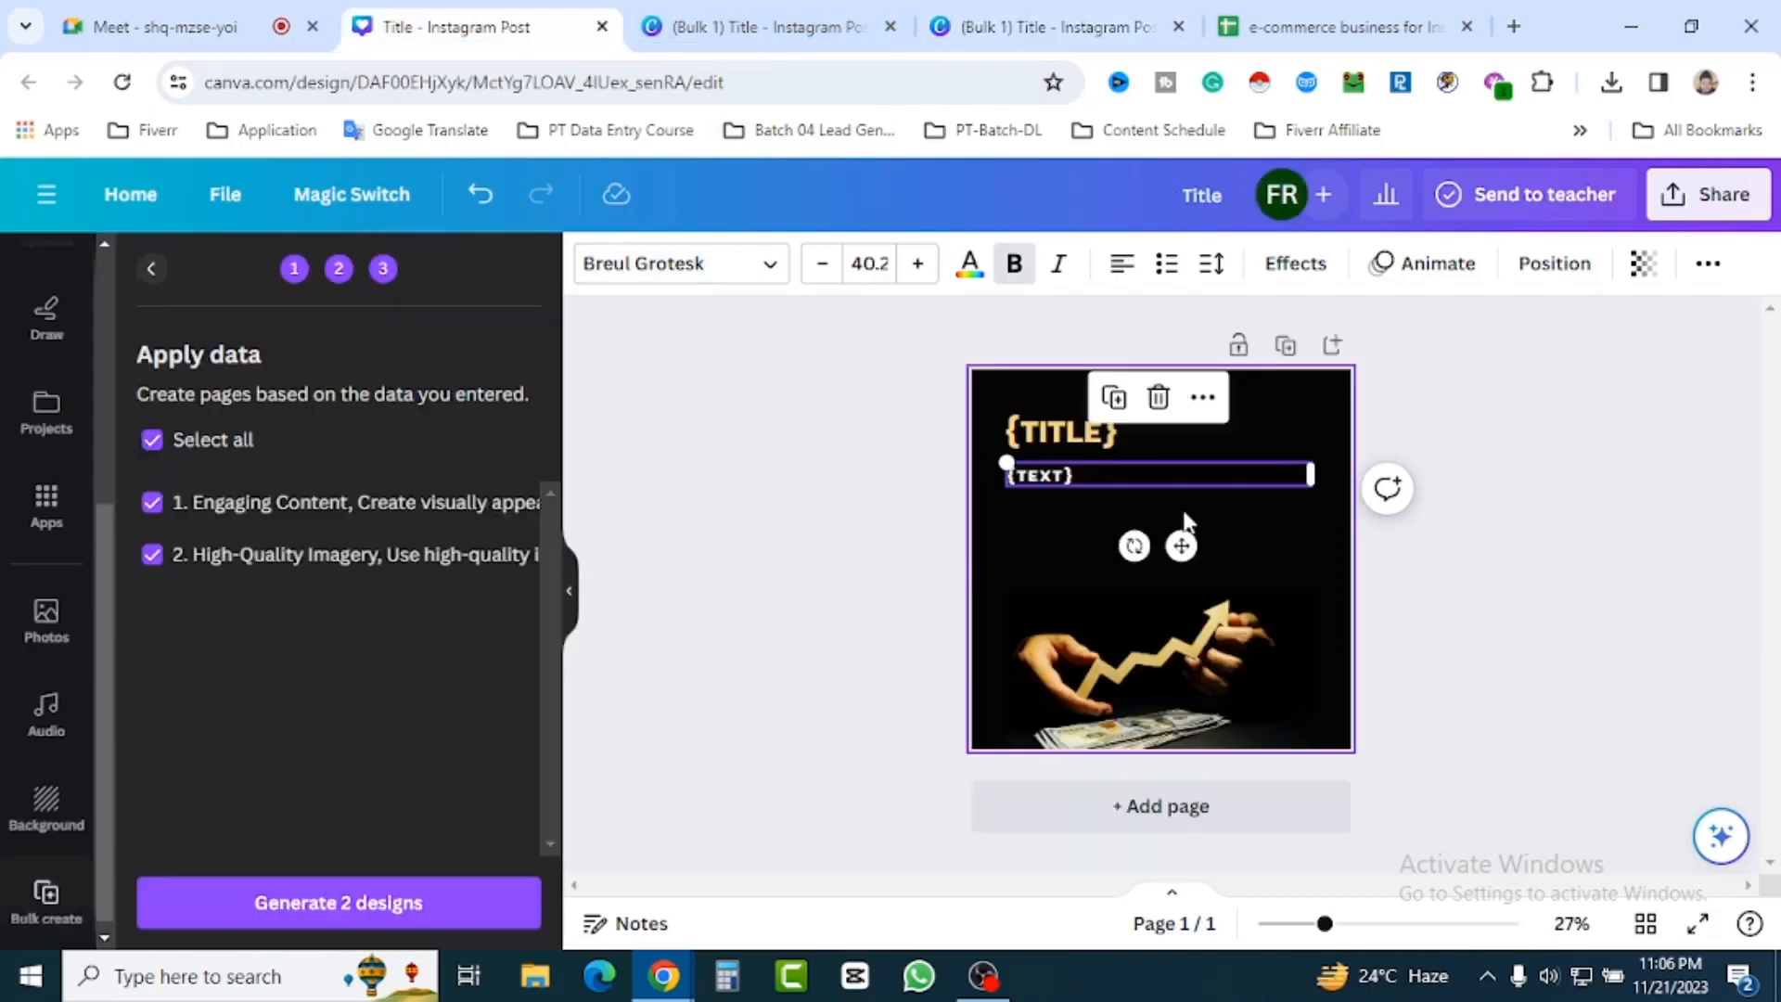
pyautogui.click(1524, 580)
pyautogui.click(1099, 481)
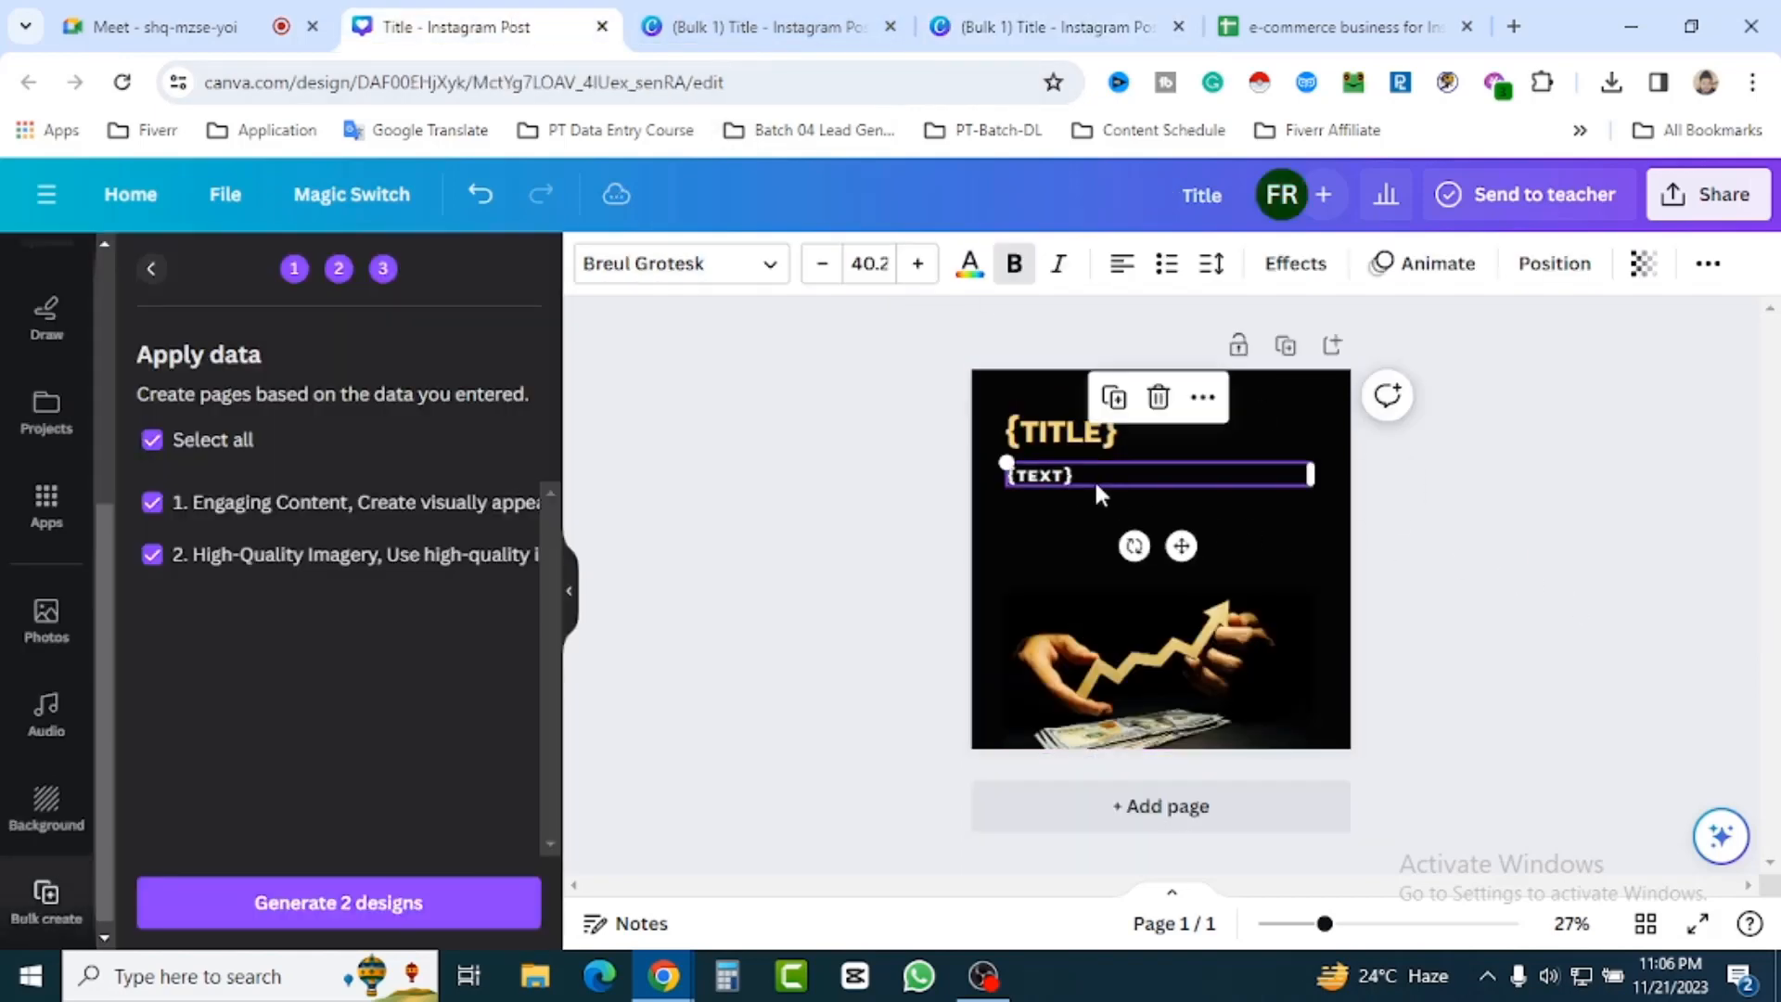
pyautogui.click(821, 269)
pyautogui.click(821, 269)
pyautogui.click(820, 269)
pyautogui.click(820, 269)
pyautogui.click(821, 269)
pyautogui.click(821, 269)
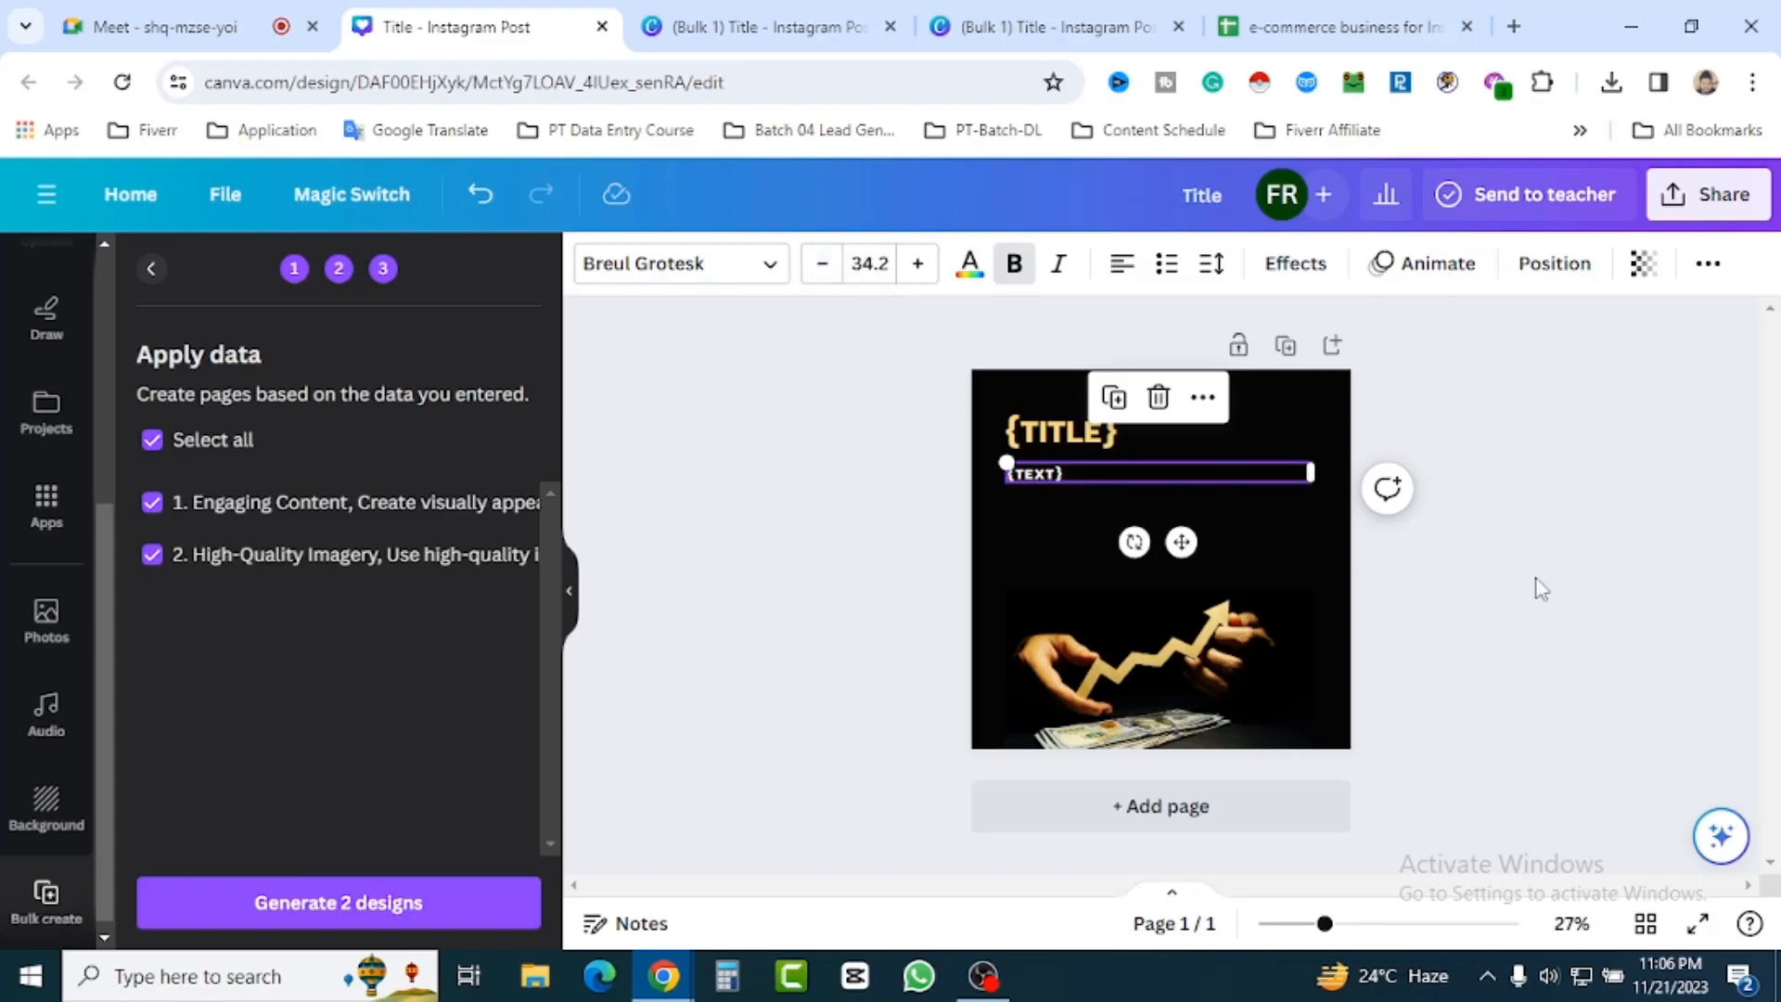
pyautogui.click(1540, 589)
# Reduce the template's {TITLE} placeholder font size to 63.2.
pyautogui.click(1121, 439)
pyautogui.click(824, 276)
pyautogui.click(825, 276)
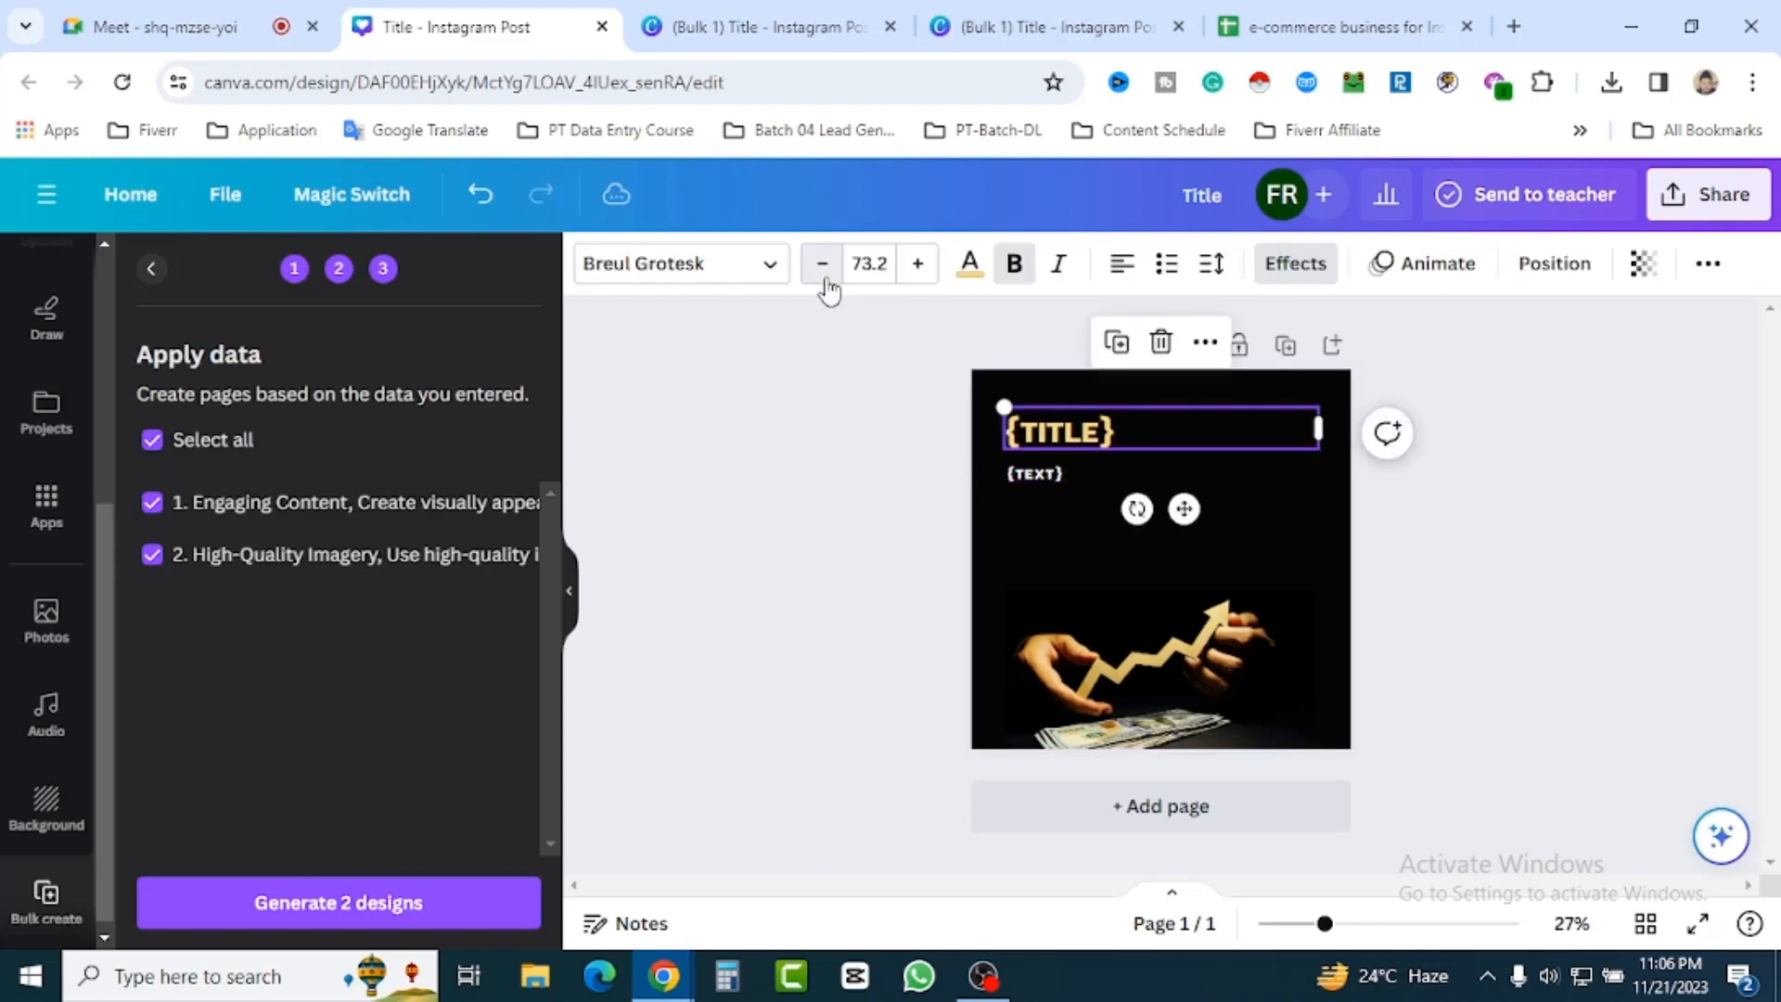
pyautogui.click(824, 276)
pyautogui.click(824, 277)
pyautogui.click(825, 276)
pyautogui.click(824, 277)
pyautogui.click(825, 277)
pyautogui.click(825, 276)
pyautogui.click(824, 277)
pyautogui.click(824, 276)
pyautogui.click(825, 276)
pyautogui.click(825, 277)
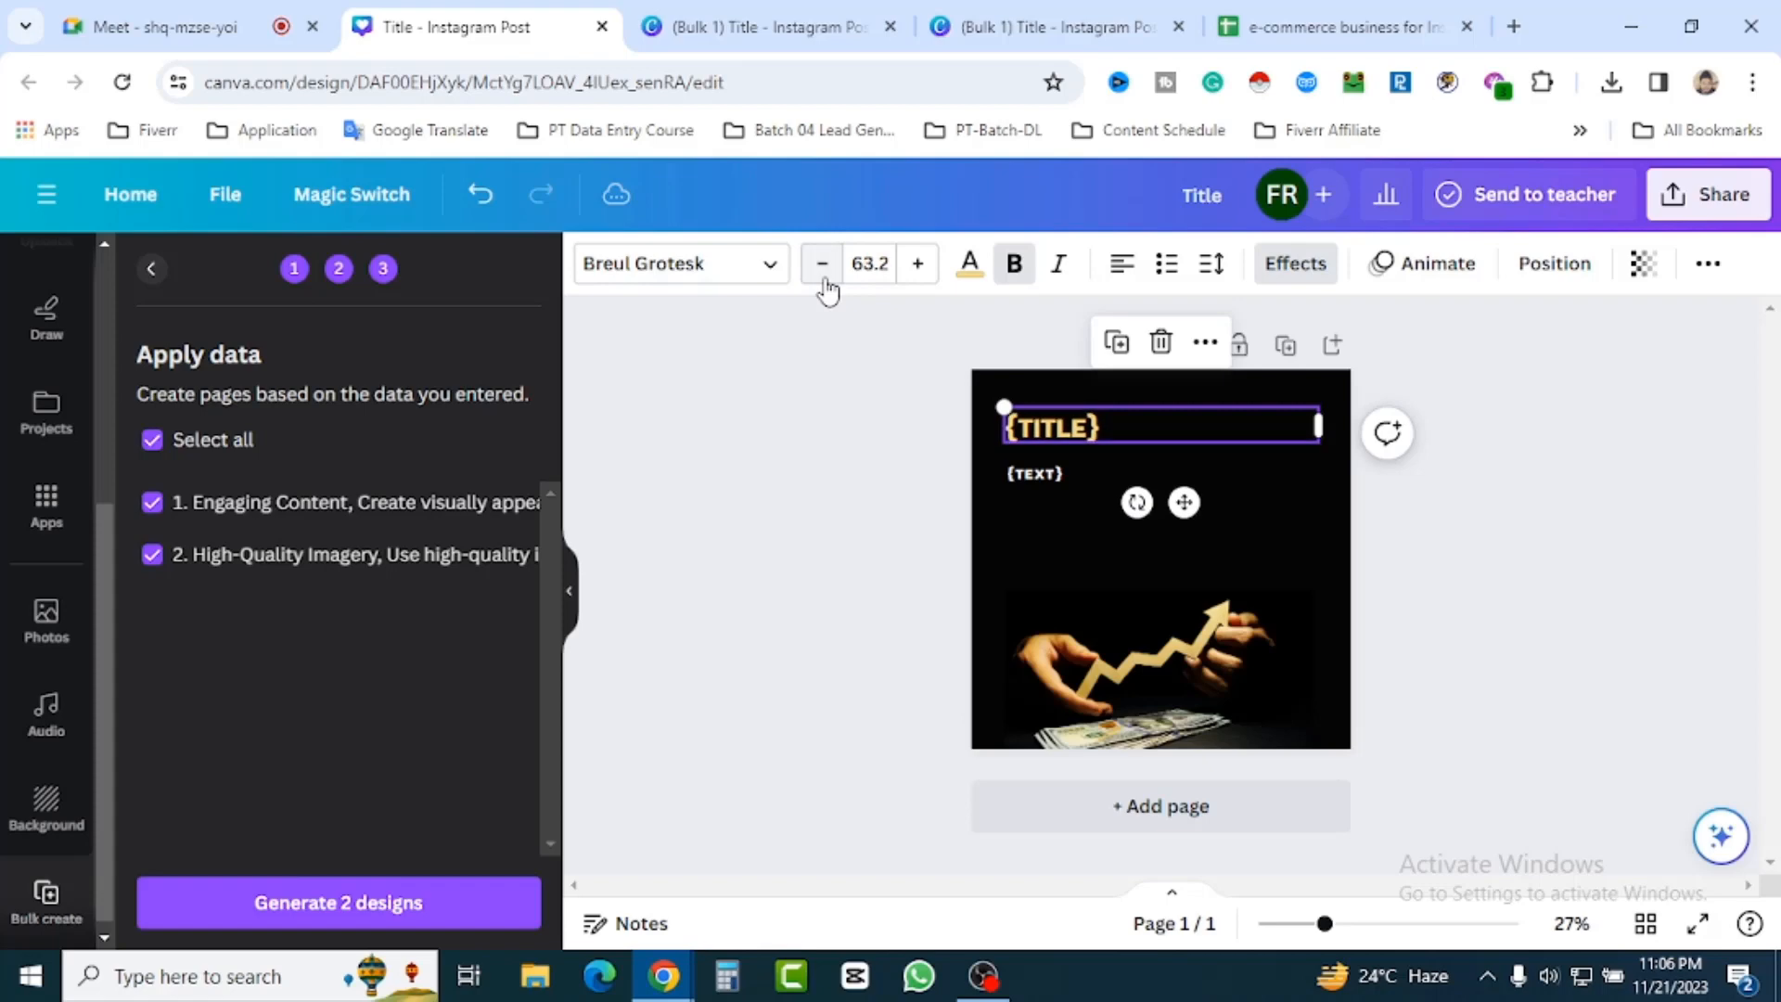
pyautogui.click(1579, 573)
# Compare the page 1 title size in the earlier generated design with the template's title, and close both generated designs.
pyautogui.click(1039, 35)
pyautogui.click(1113, 345)
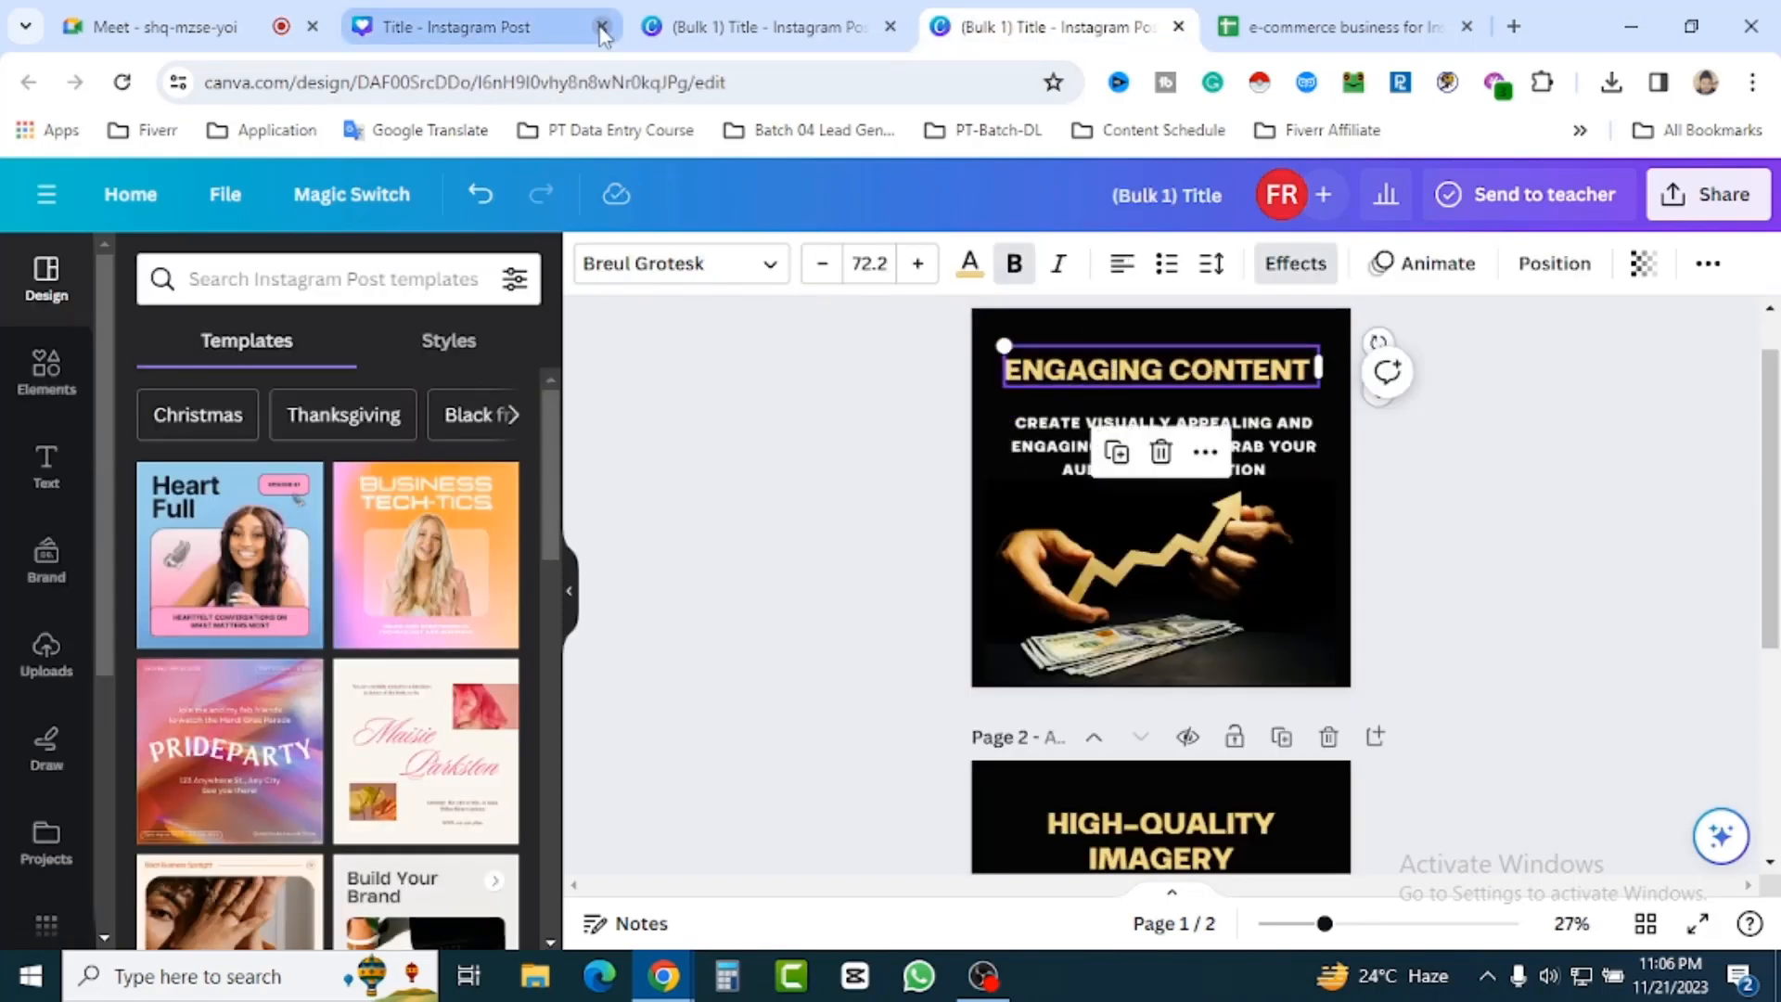
pyautogui.click(489, 30)
pyautogui.click(1087, 426)
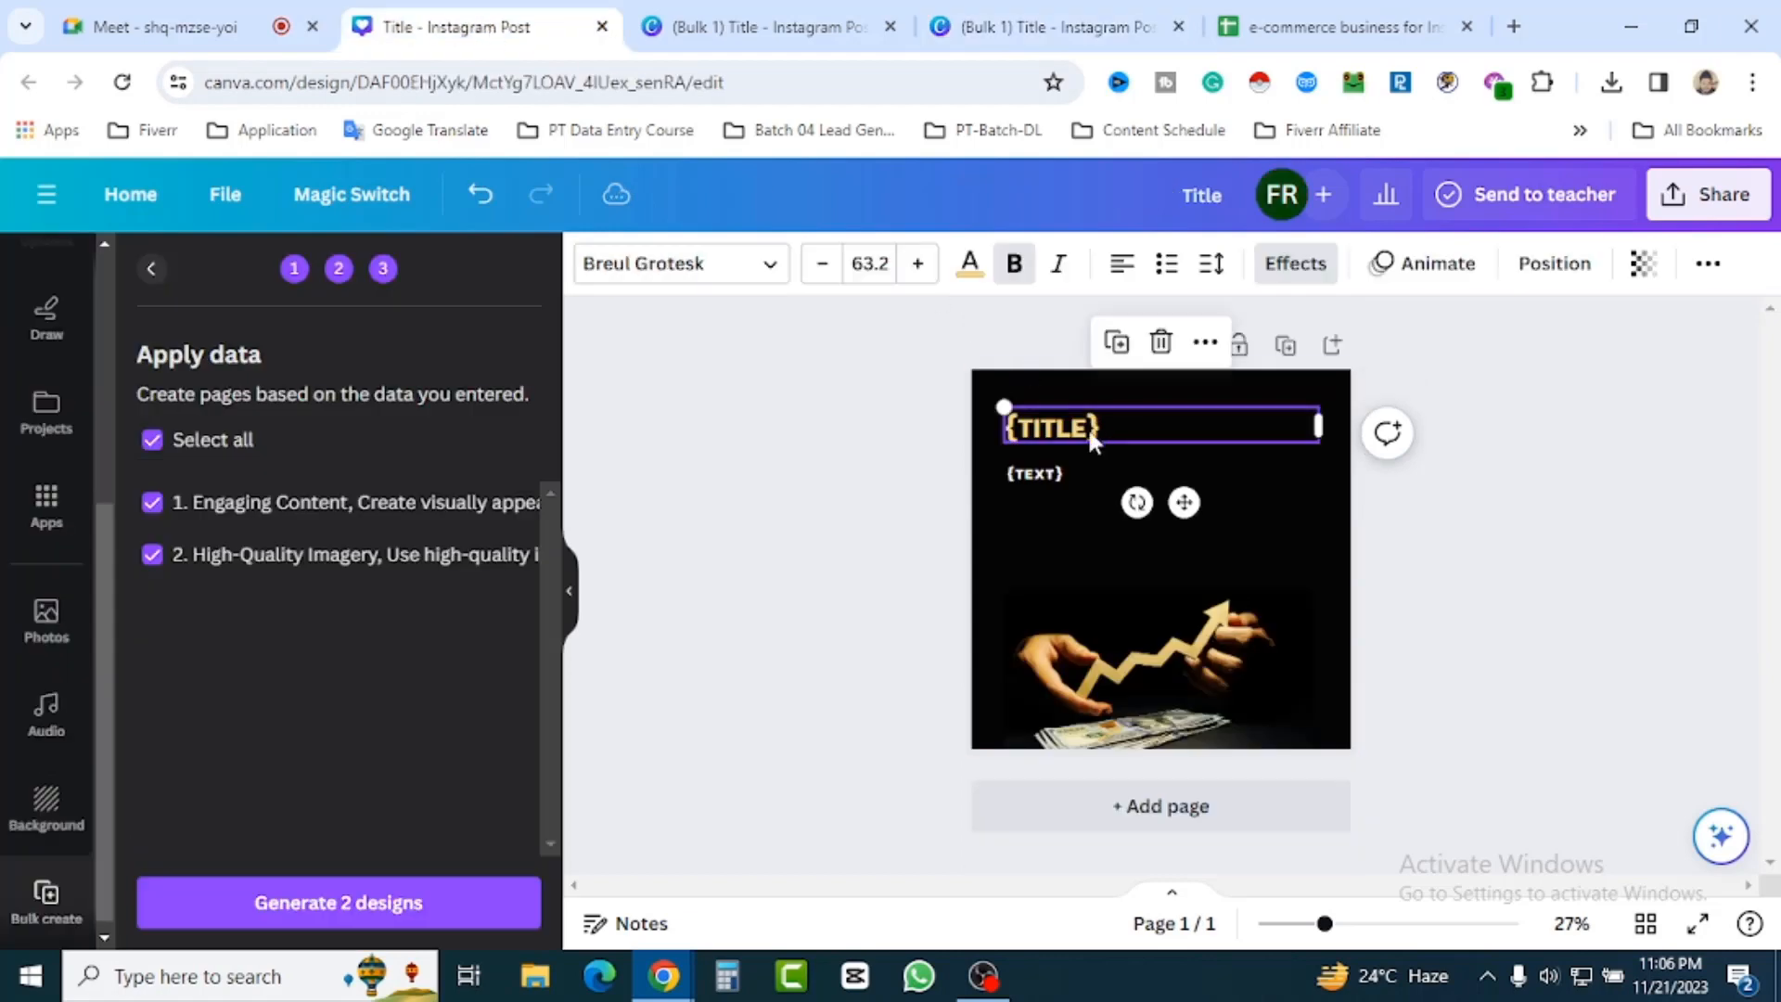
pyautogui.click(1505, 516)
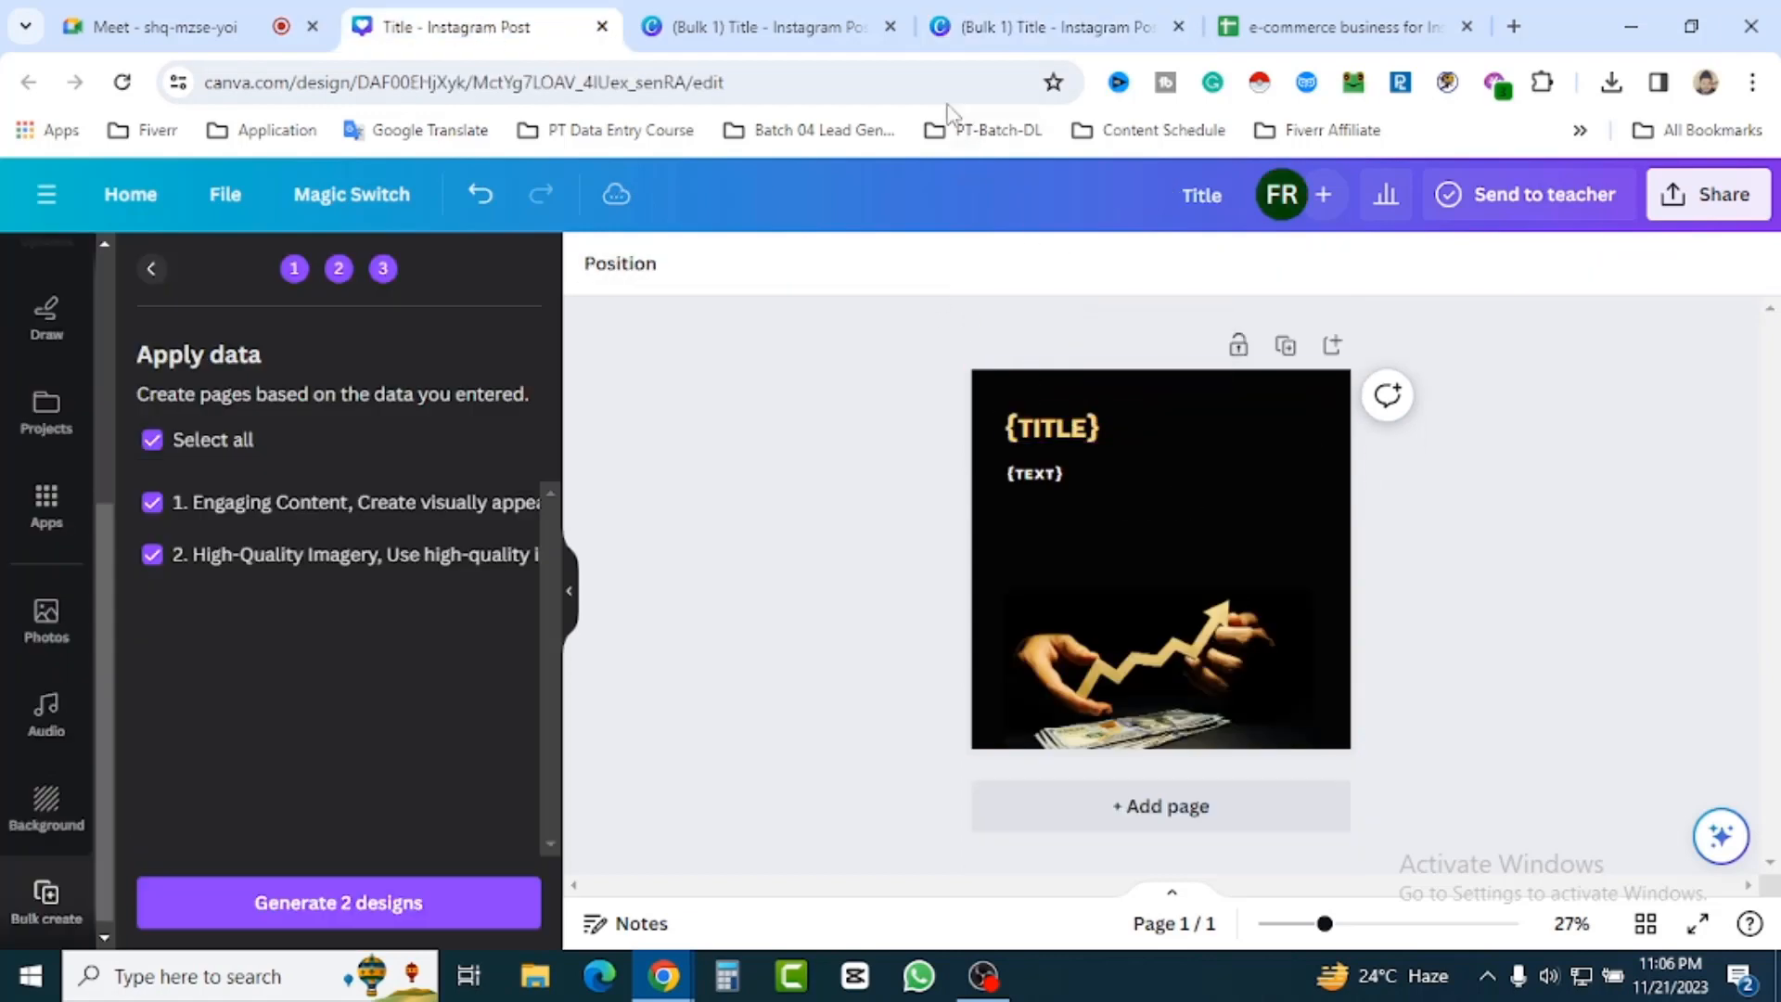
pyautogui.click(890, 27)
pyautogui.click(889, 27)
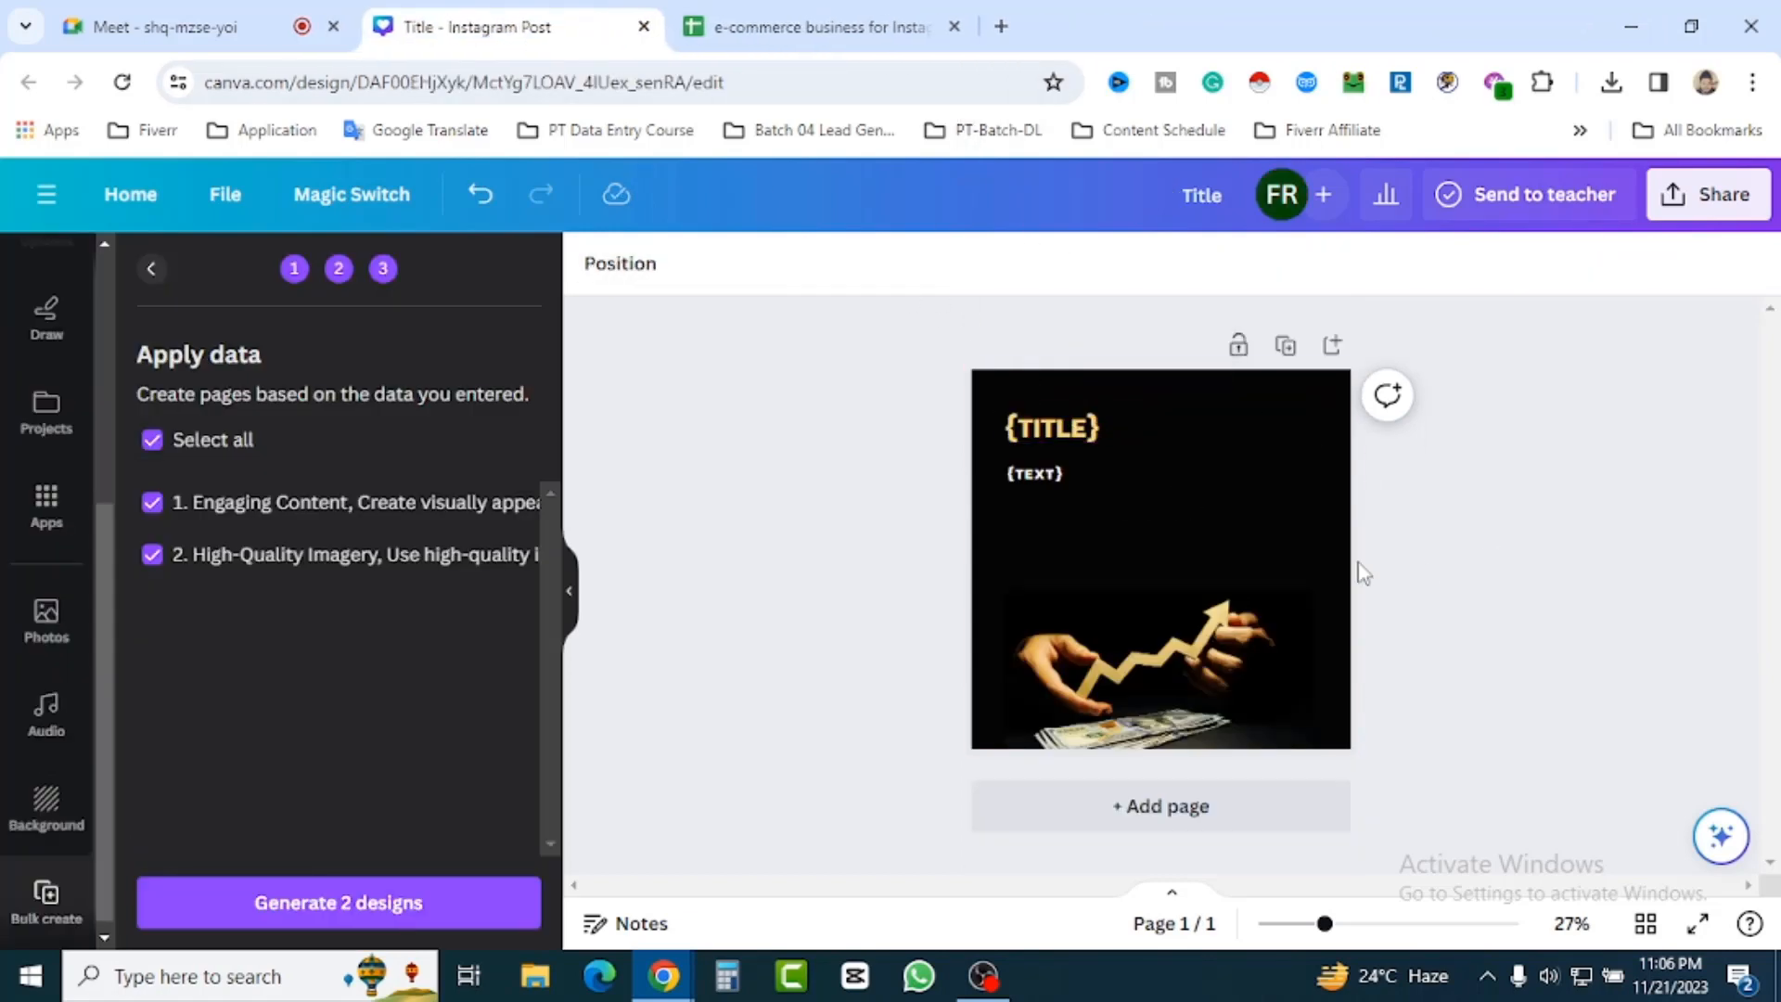
# Center-align the {TEXT} and {TITLE} placeholders in the template.
pyautogui.click(1059, 477)
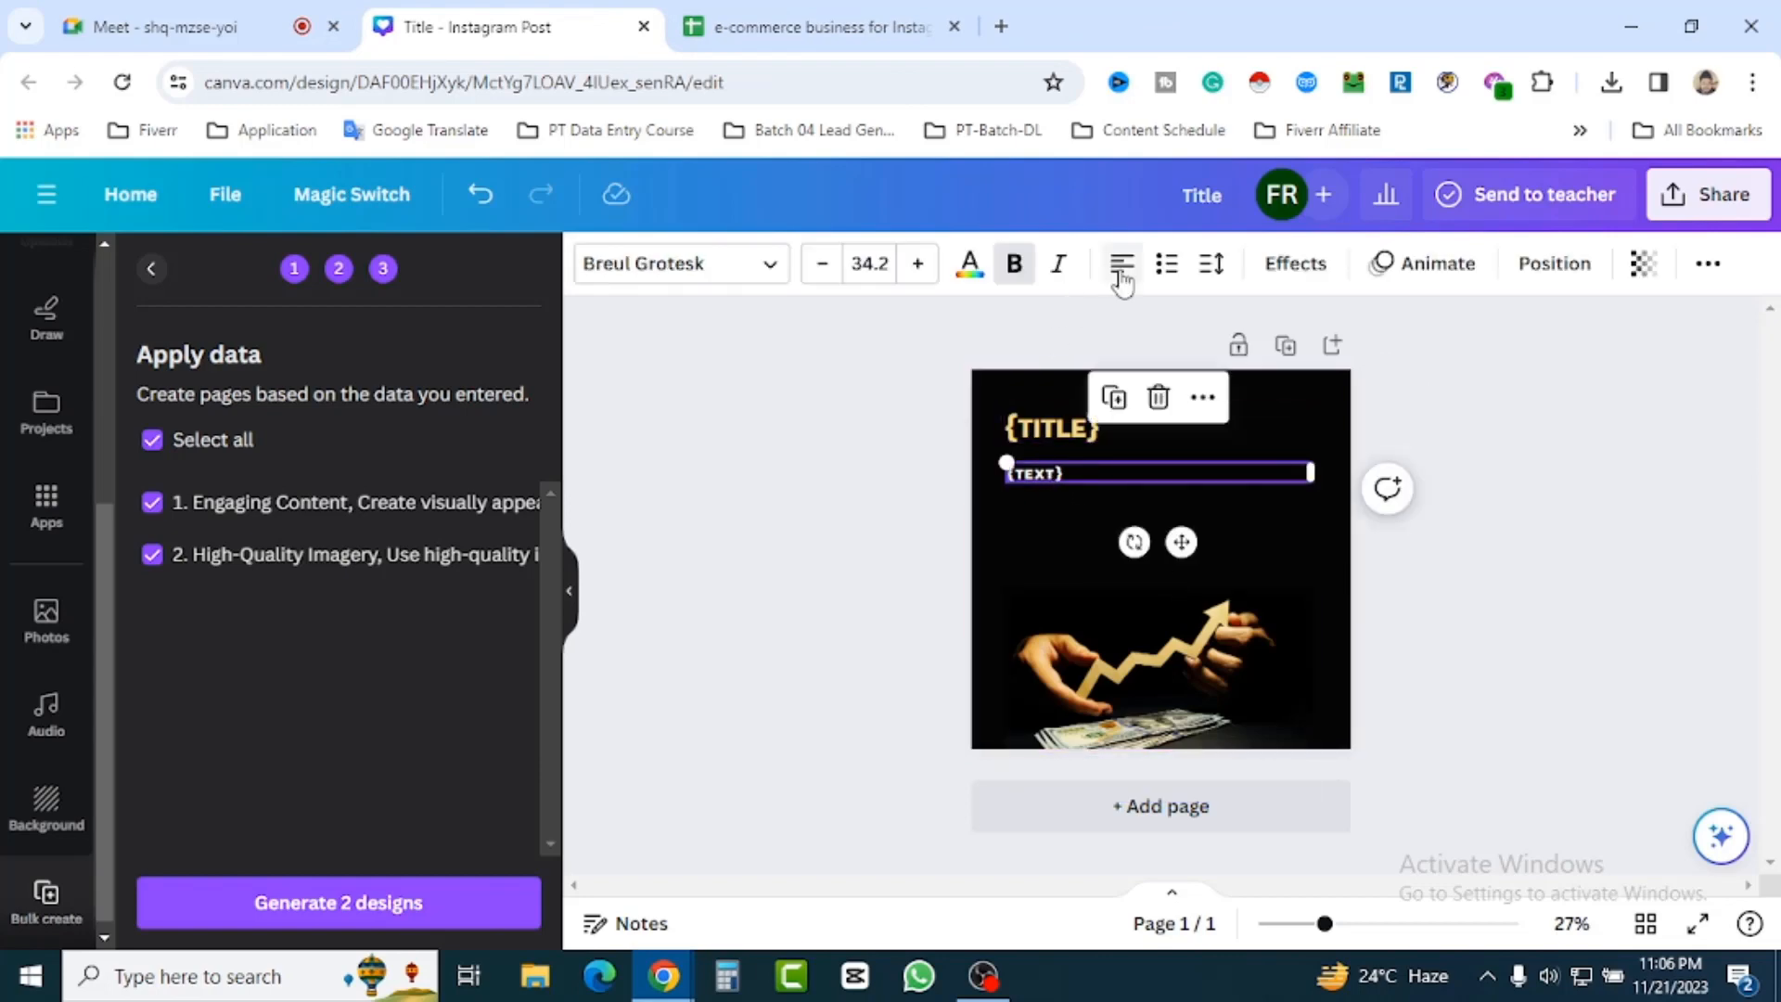
pyautogui.click(1121, 264)
pyautogui.click(1059, 430)
pyautogui.click(1122, 263)
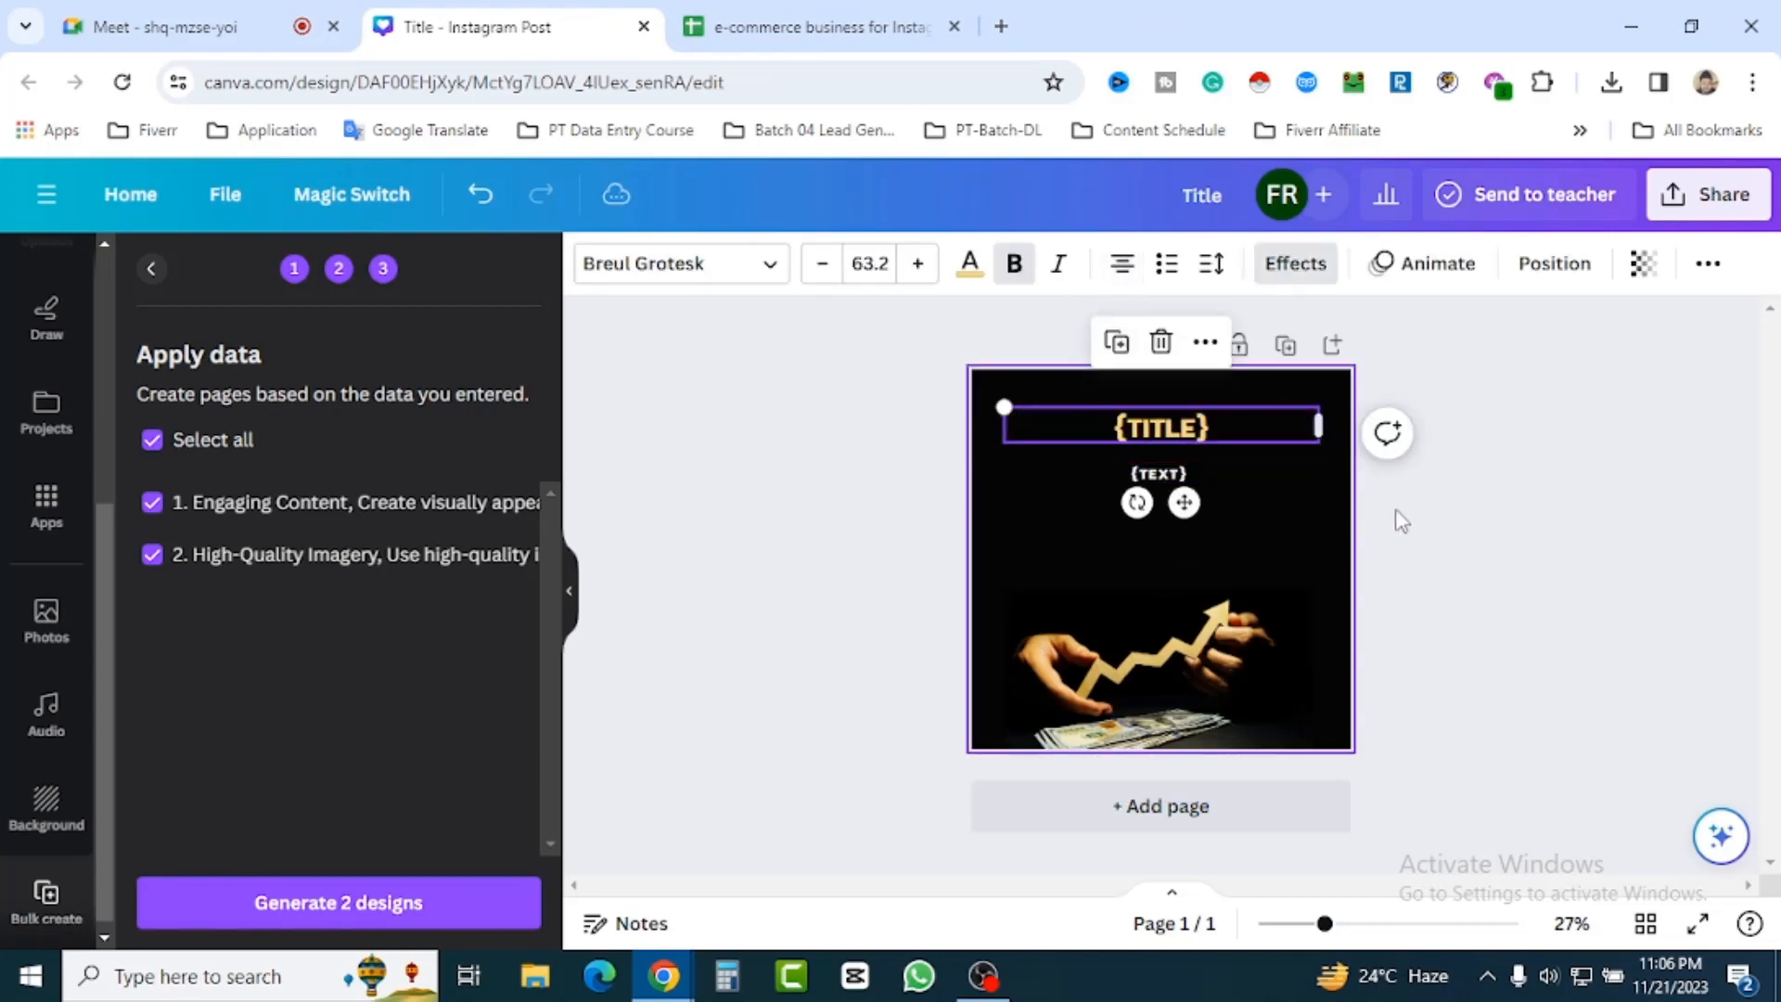
pyautogui.click(1448, 664)
# Generate the 2 designs from the centered template and check the text layout on both pages.
pyautogui.click(350, 905)
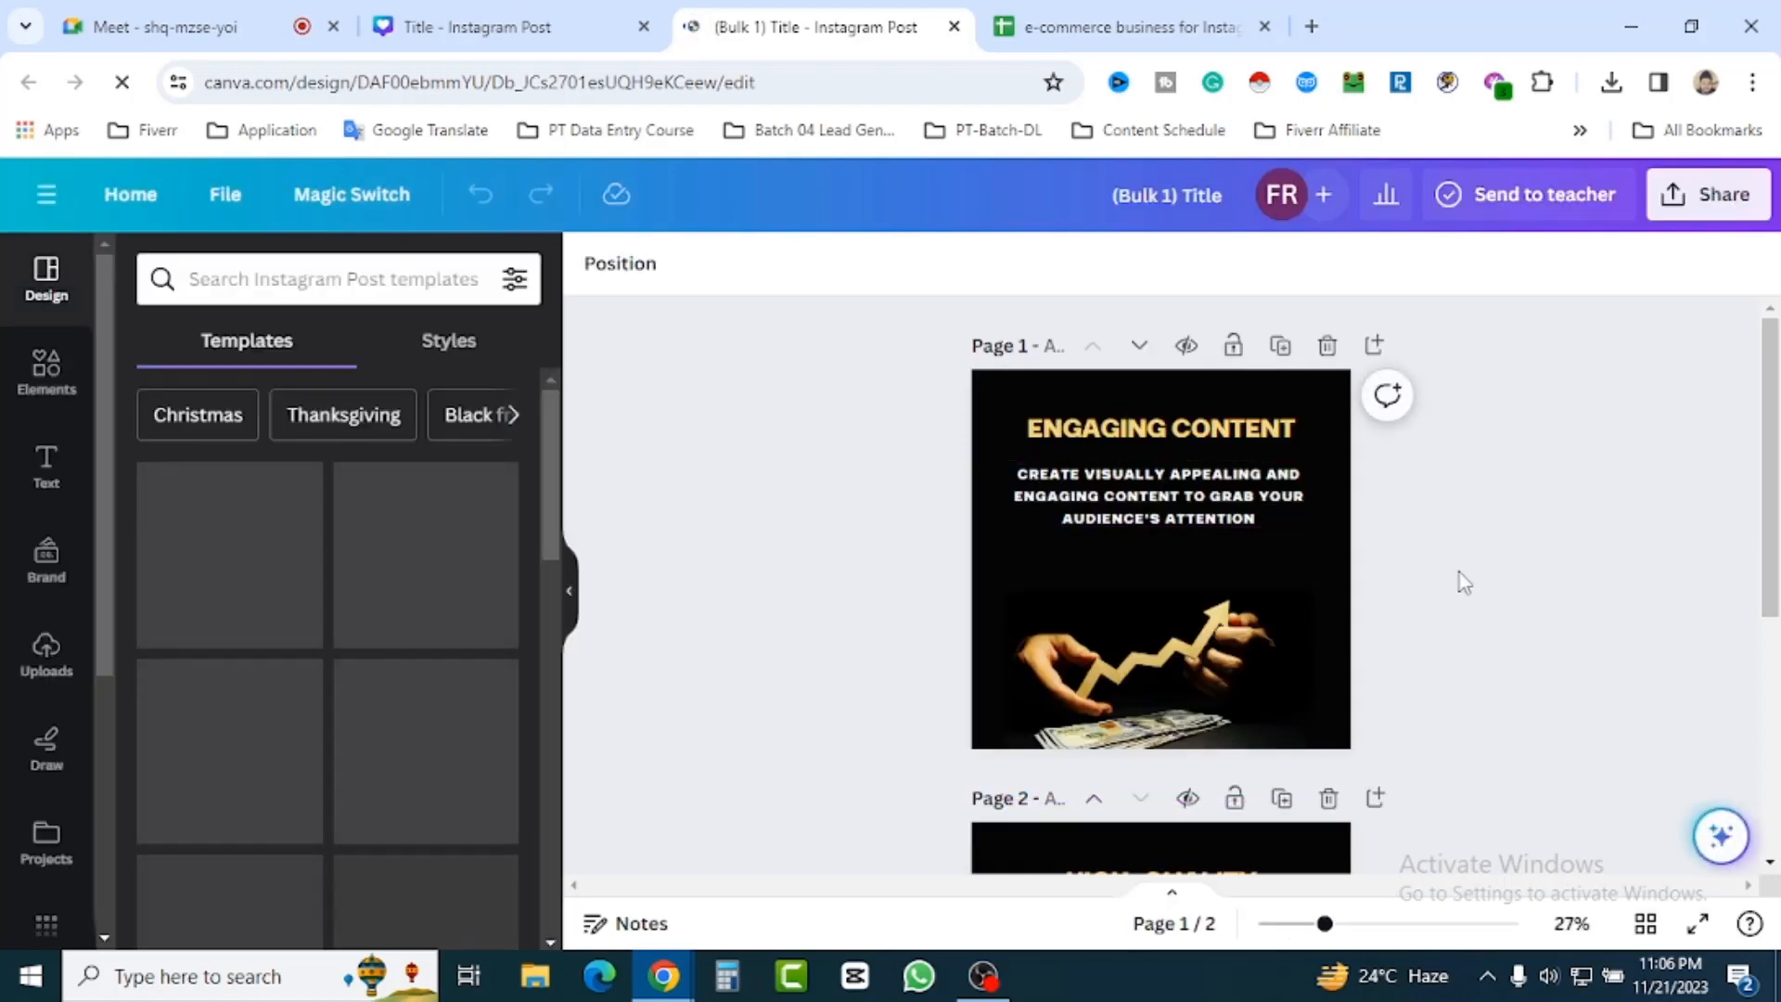
pyautogui.scroll(-5, 1442, 549)
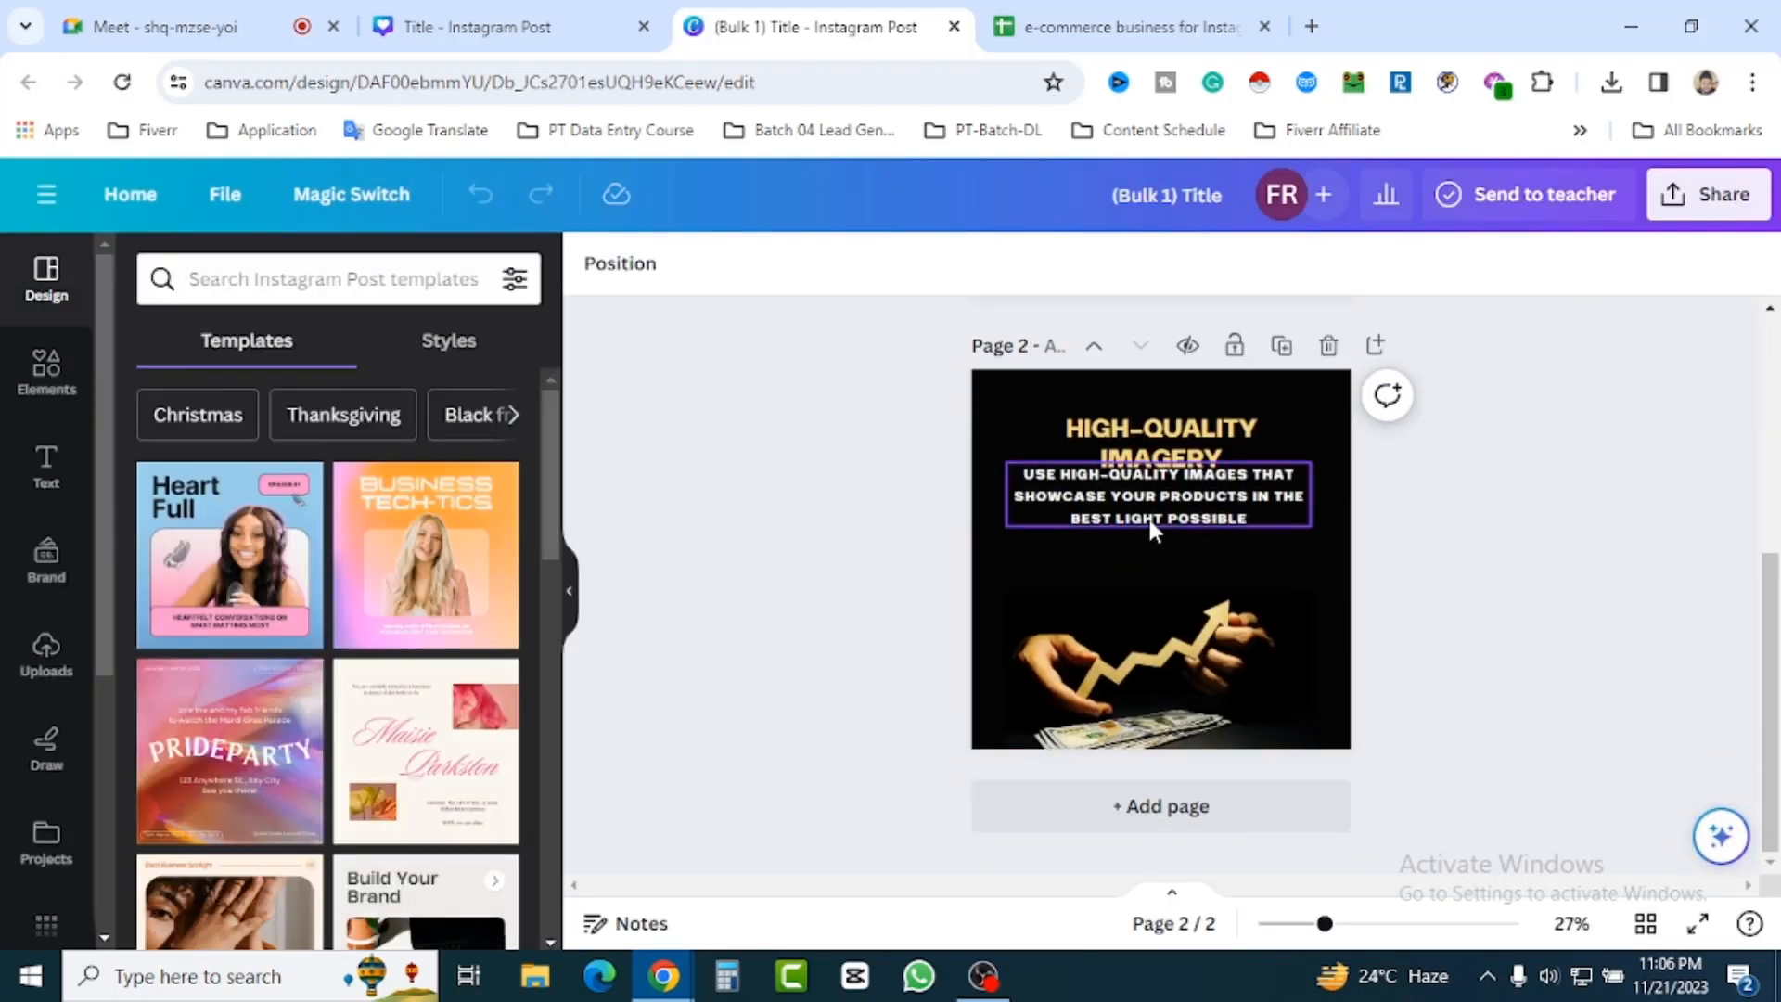
pyautogui.scroll(5, 1512, 598)
pyautogui.scroll(-5, 1206, 463)
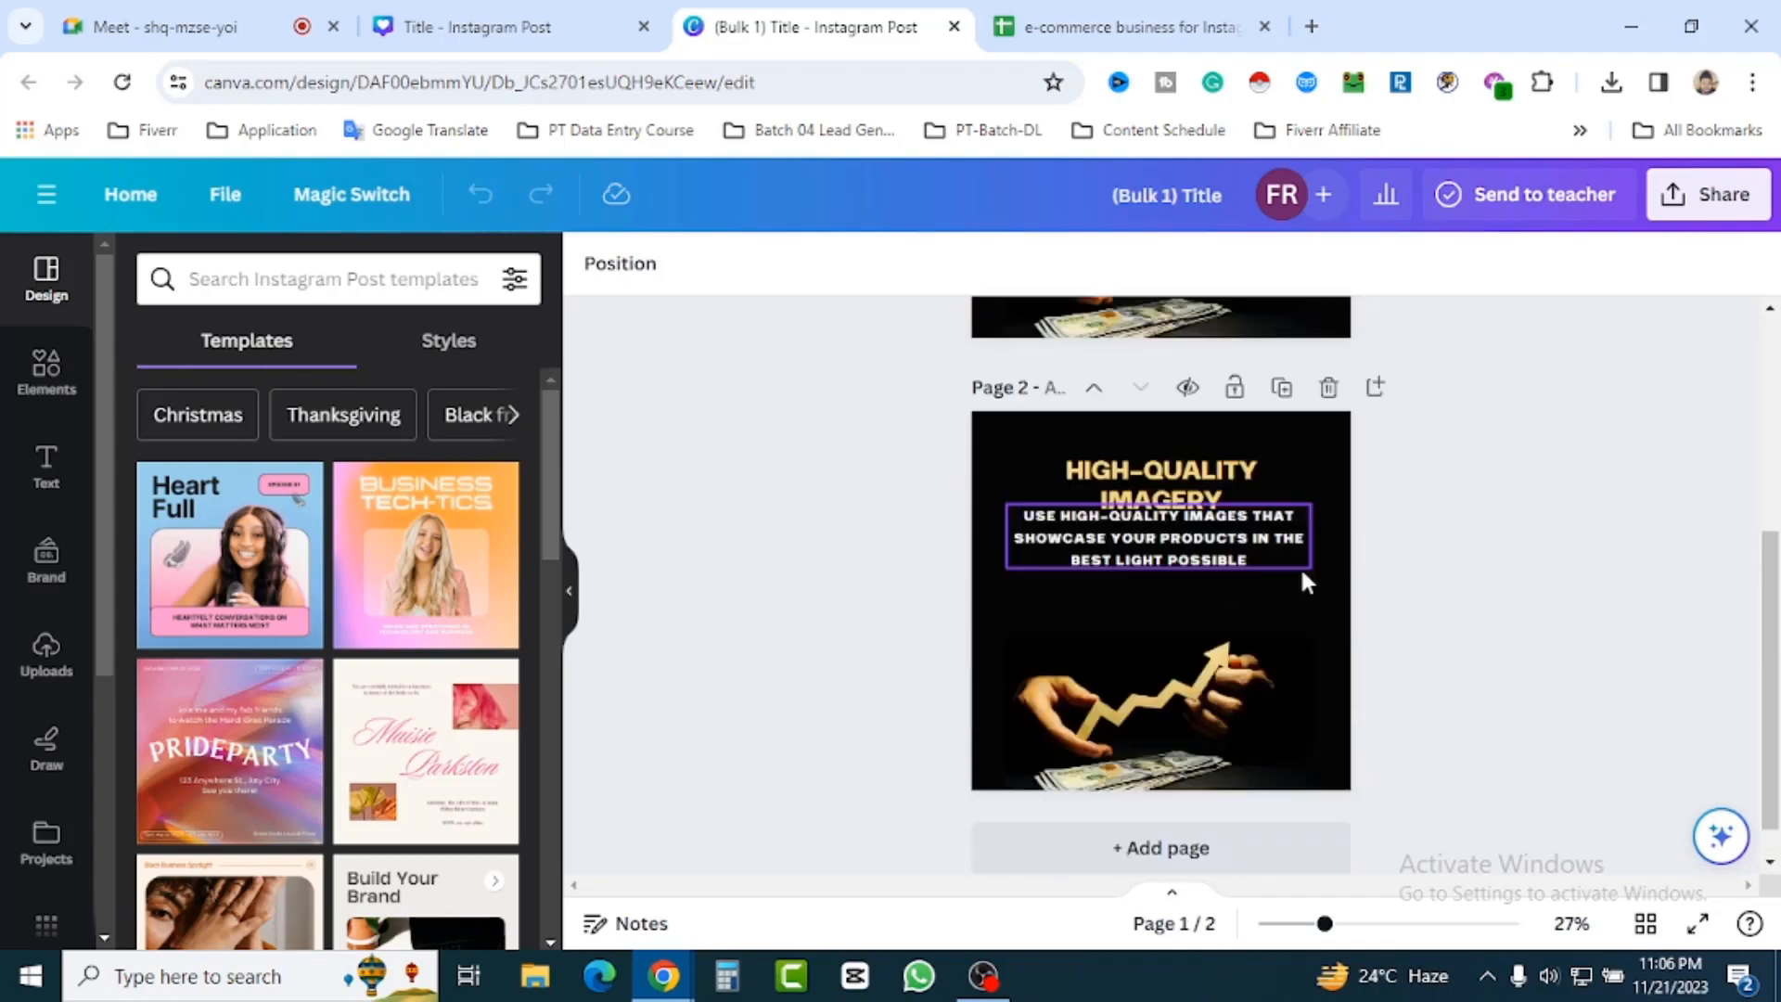
# Move the page 2 description lower so it clears the two-line title.
pyautogui.moveTo(1166, 524); pyautogui.dragTo(1166, 560)
pyautogui.click(1487, 608)
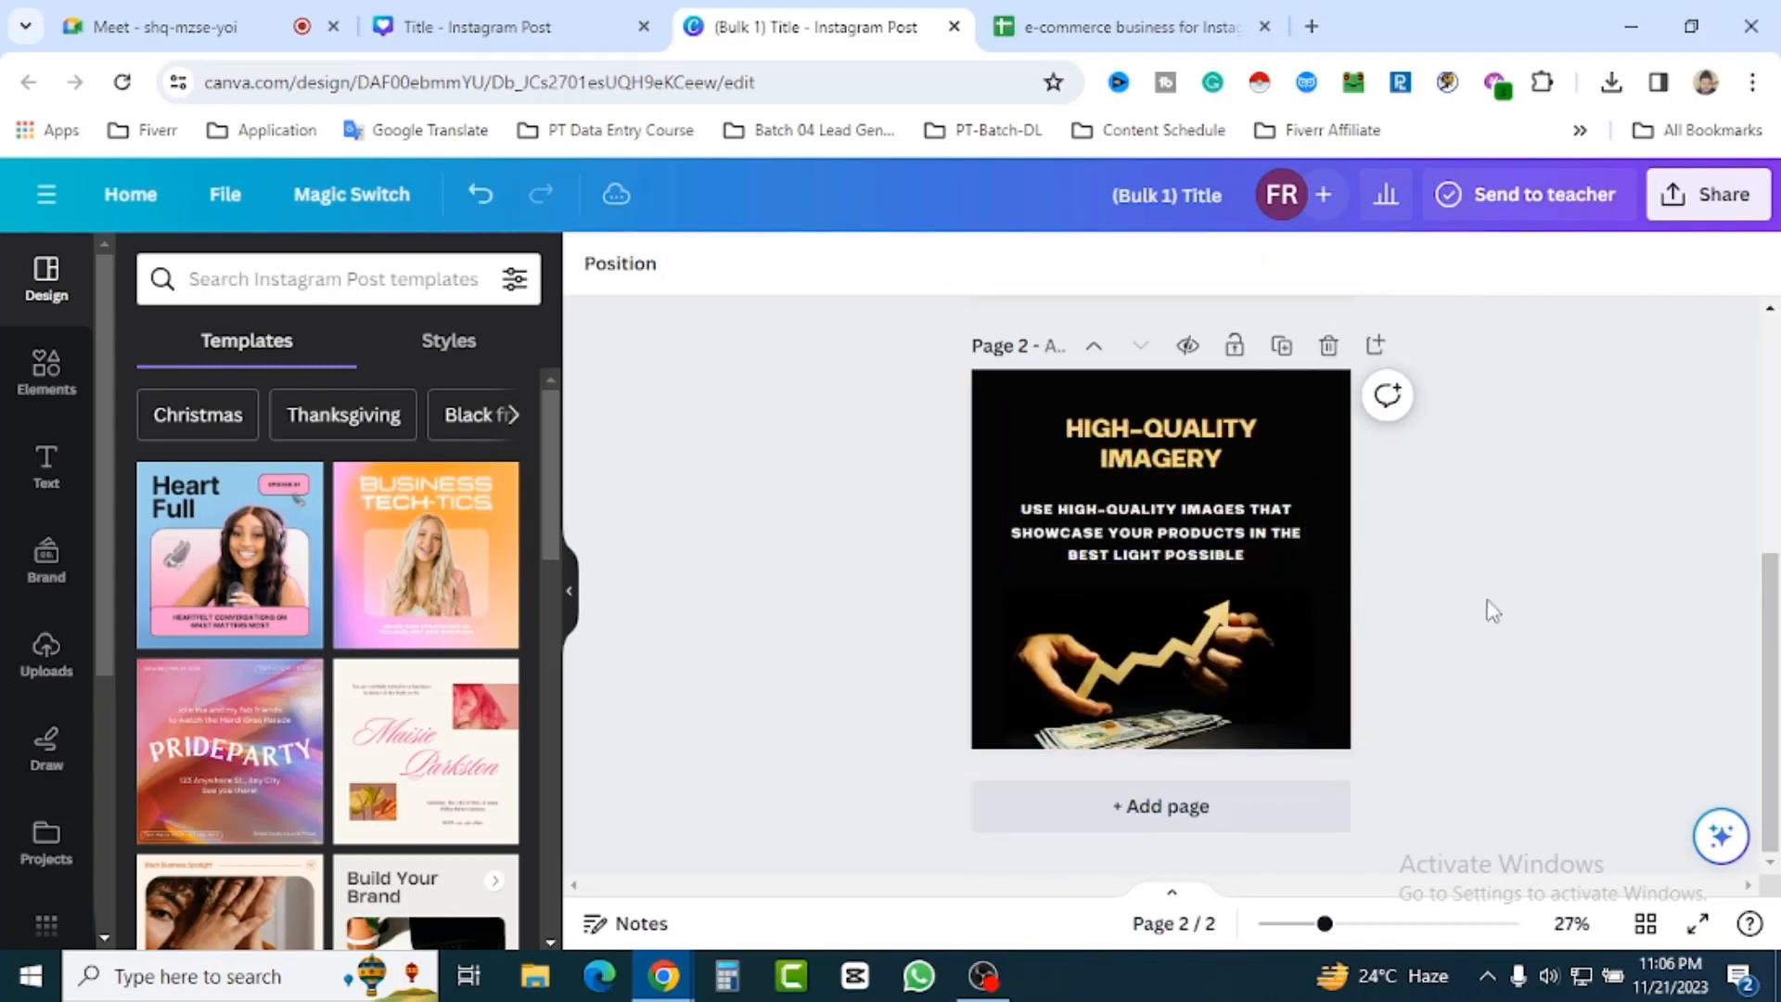
pyautogui.scroll(1, 1513, 643)
pyautogui.scroll(4, 1507, 638)
pyautogui.scroll(-4, 1391, 687)
# Enlarge the hands photo on both generated pages, making the page 1 photo about 1,056 × 723, and review the result.
pyautogui.click(1171, 742)
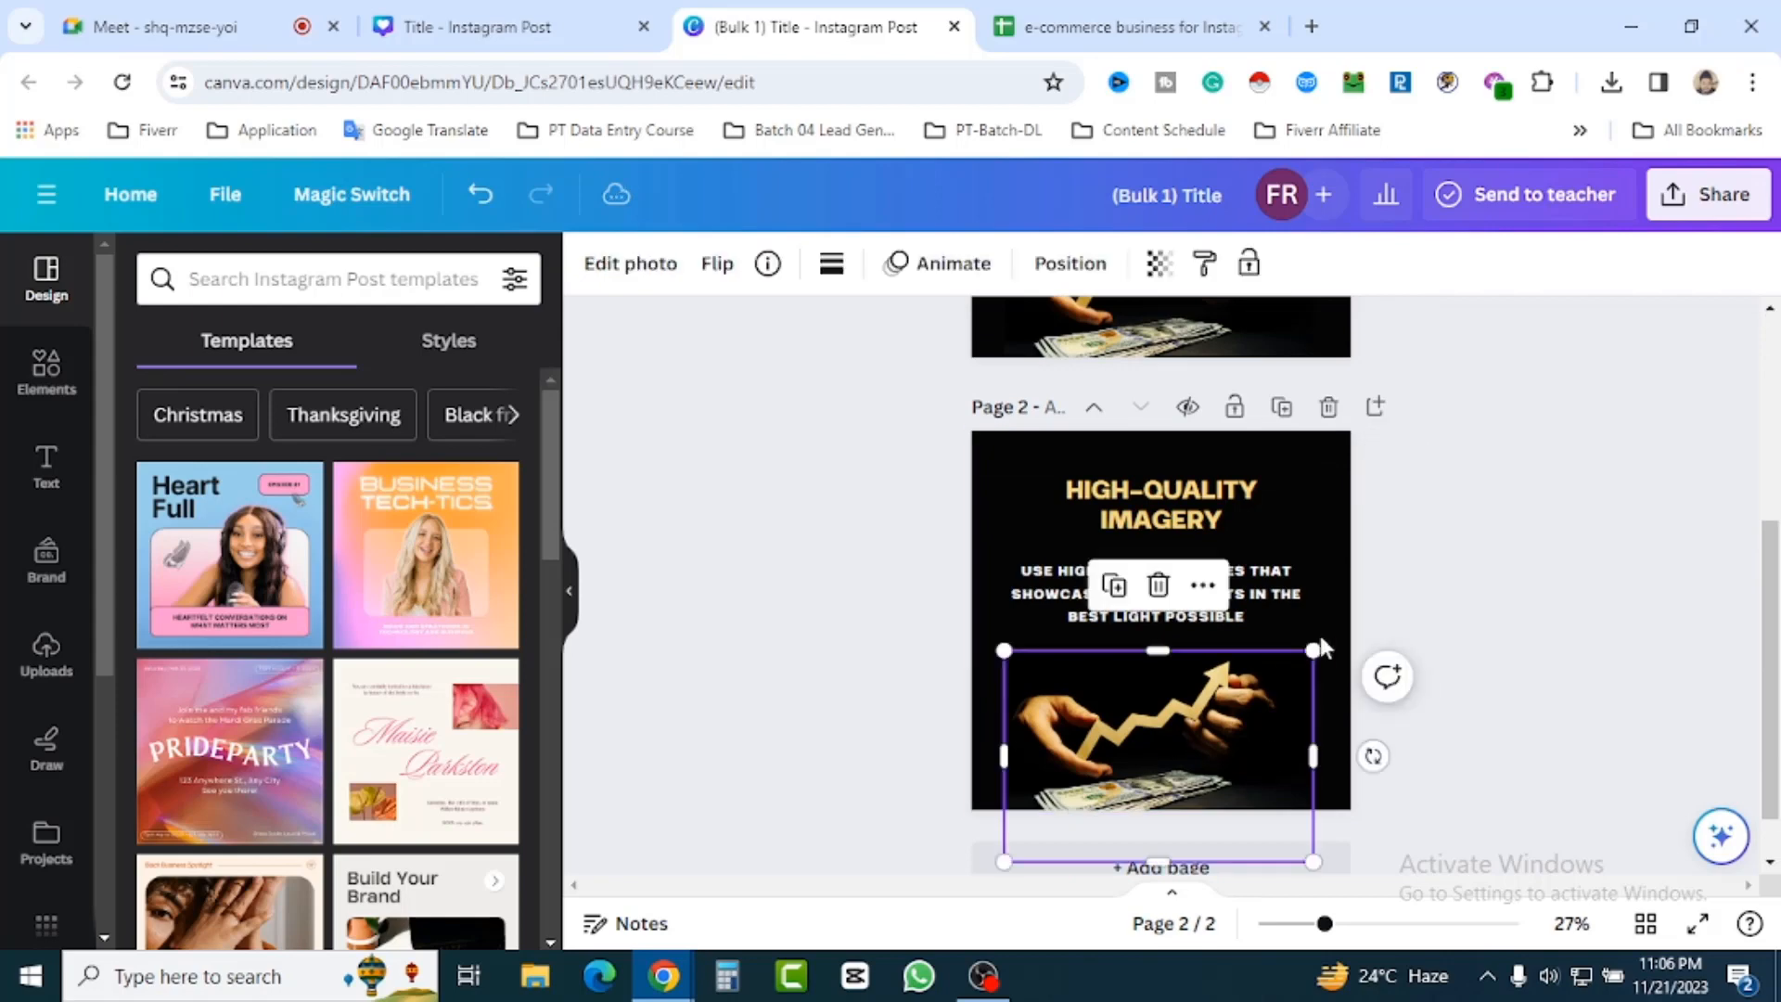
pyautogui.moveTo(1313, 652); pyautogui.dragTo(1375, 548)
pyautogui.scroll(3, 1511, 624)
pyautogui.click(1173, 656)
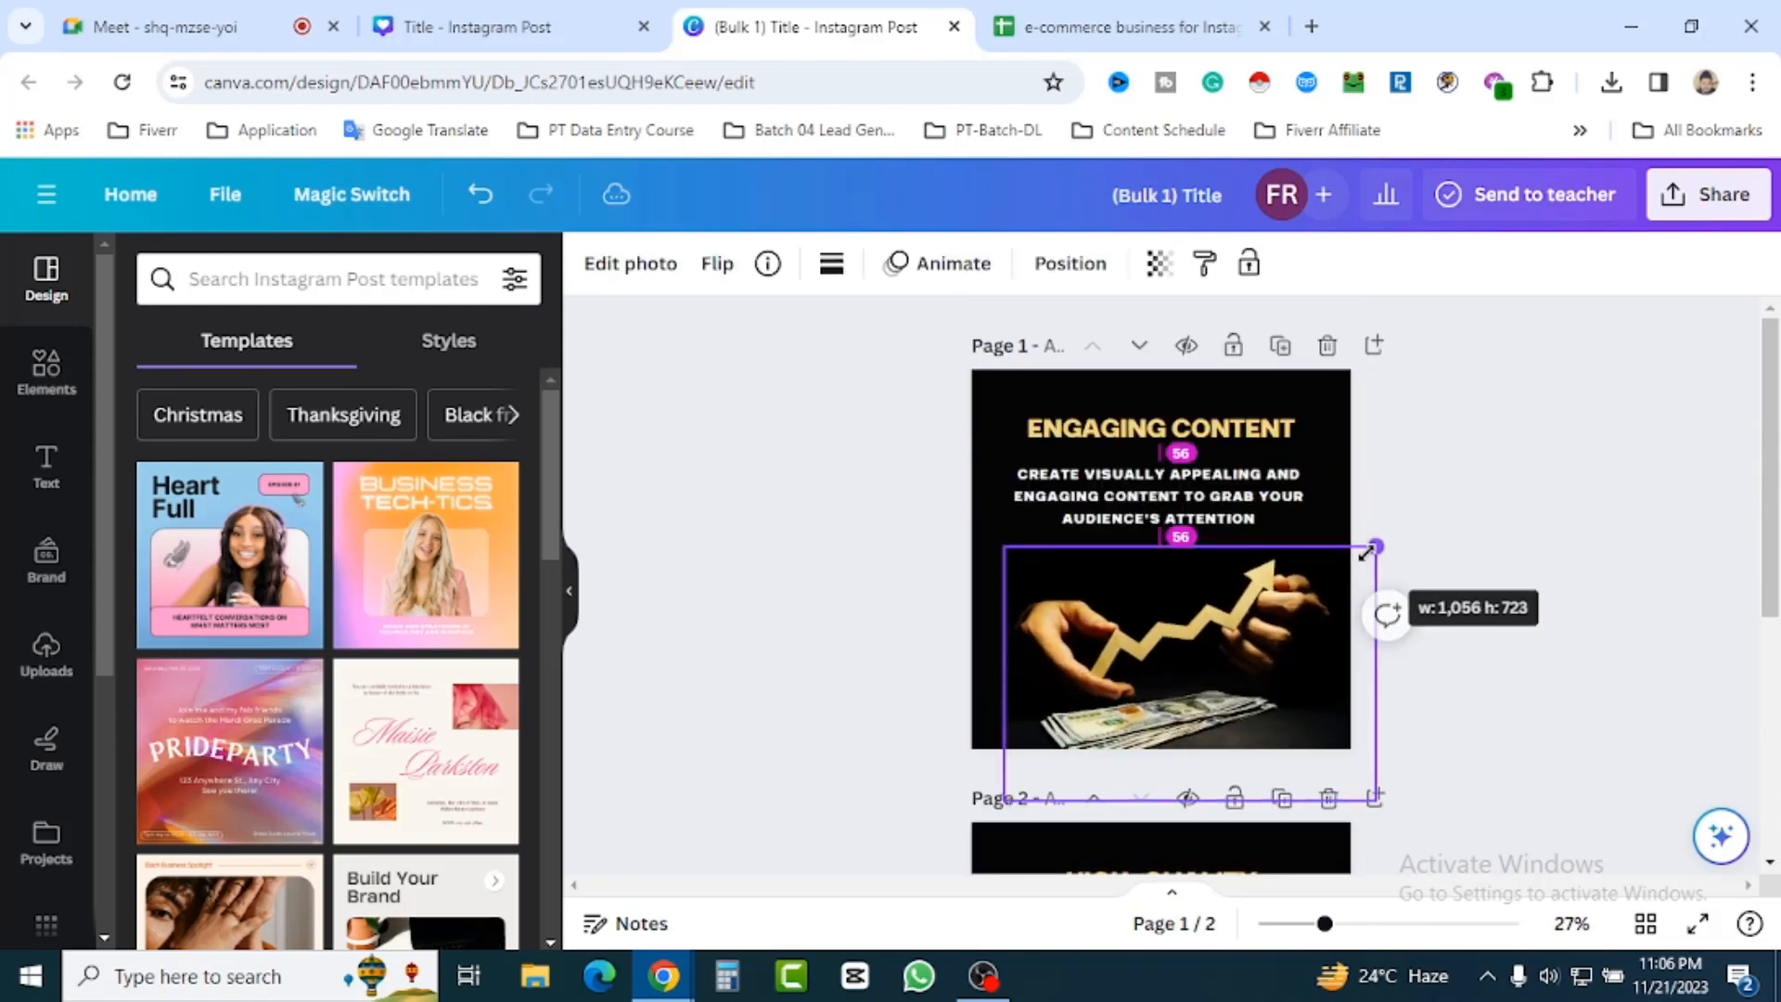
pyautogui.click(1515, 544)
pyautogui.scroll(-5, 1515, 547)
pyautogui.scroll(5, 1517, 548)
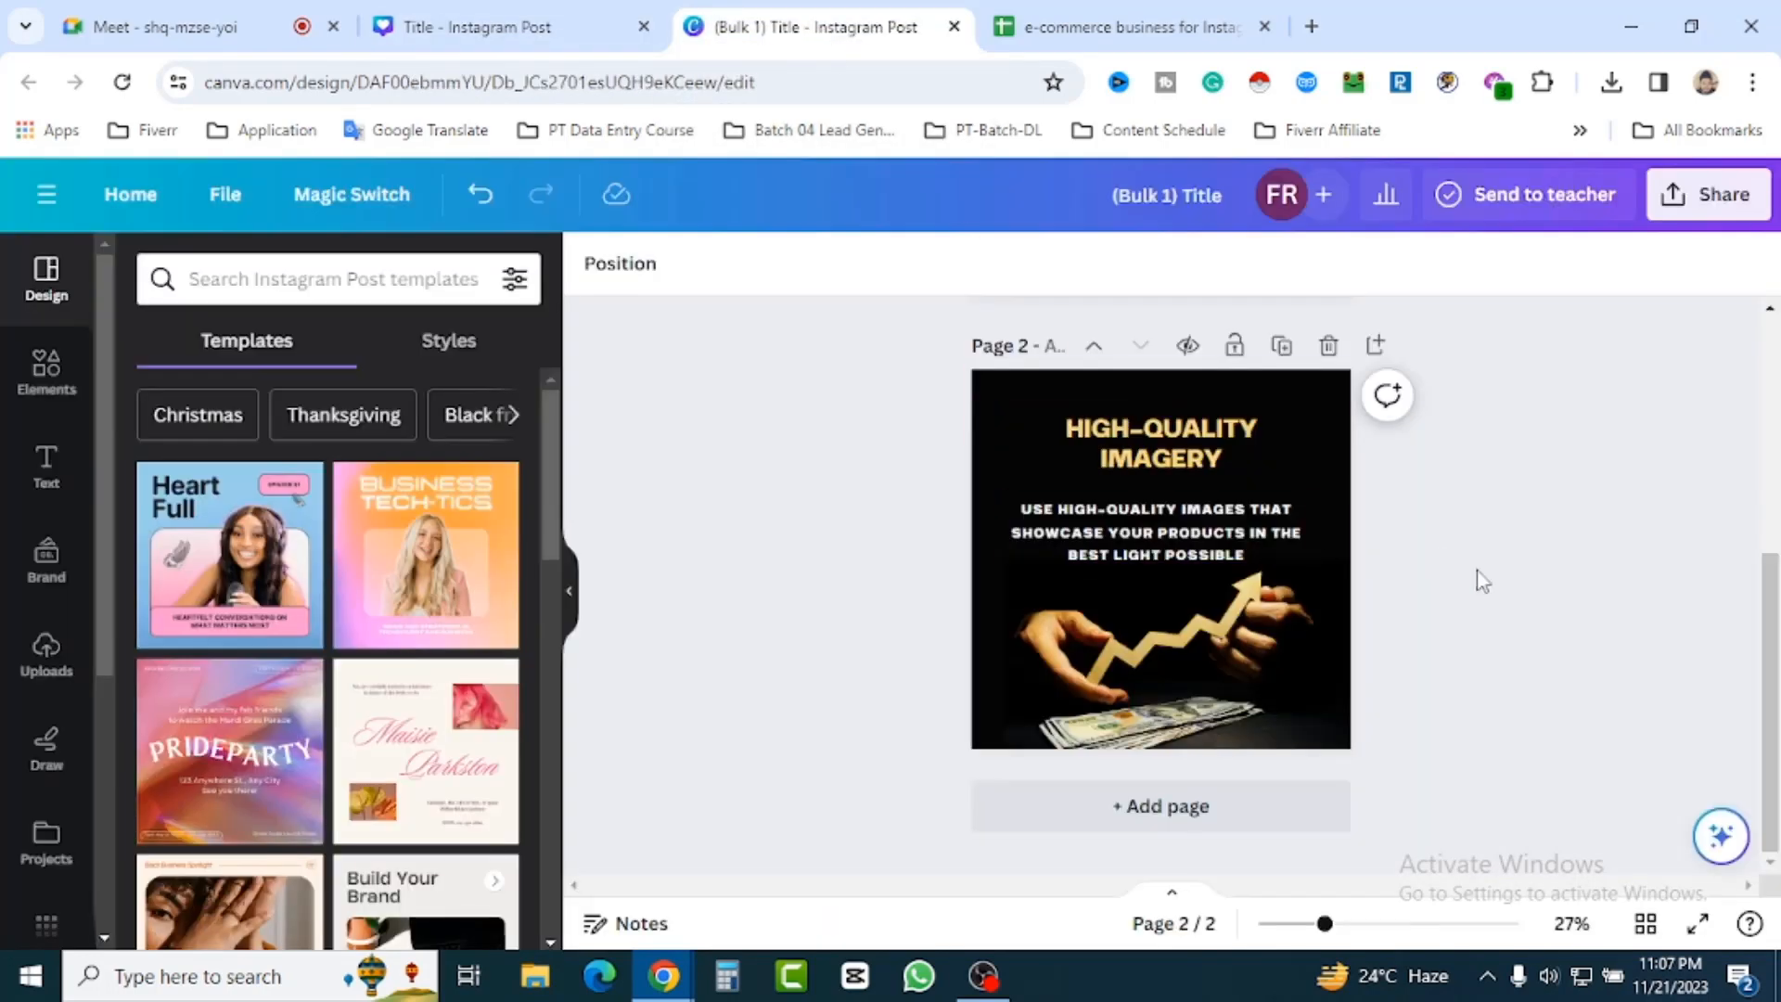
# Compare the template layout with page 2 of the generated design, ending on the template.
pyautogui.click(436, 24)
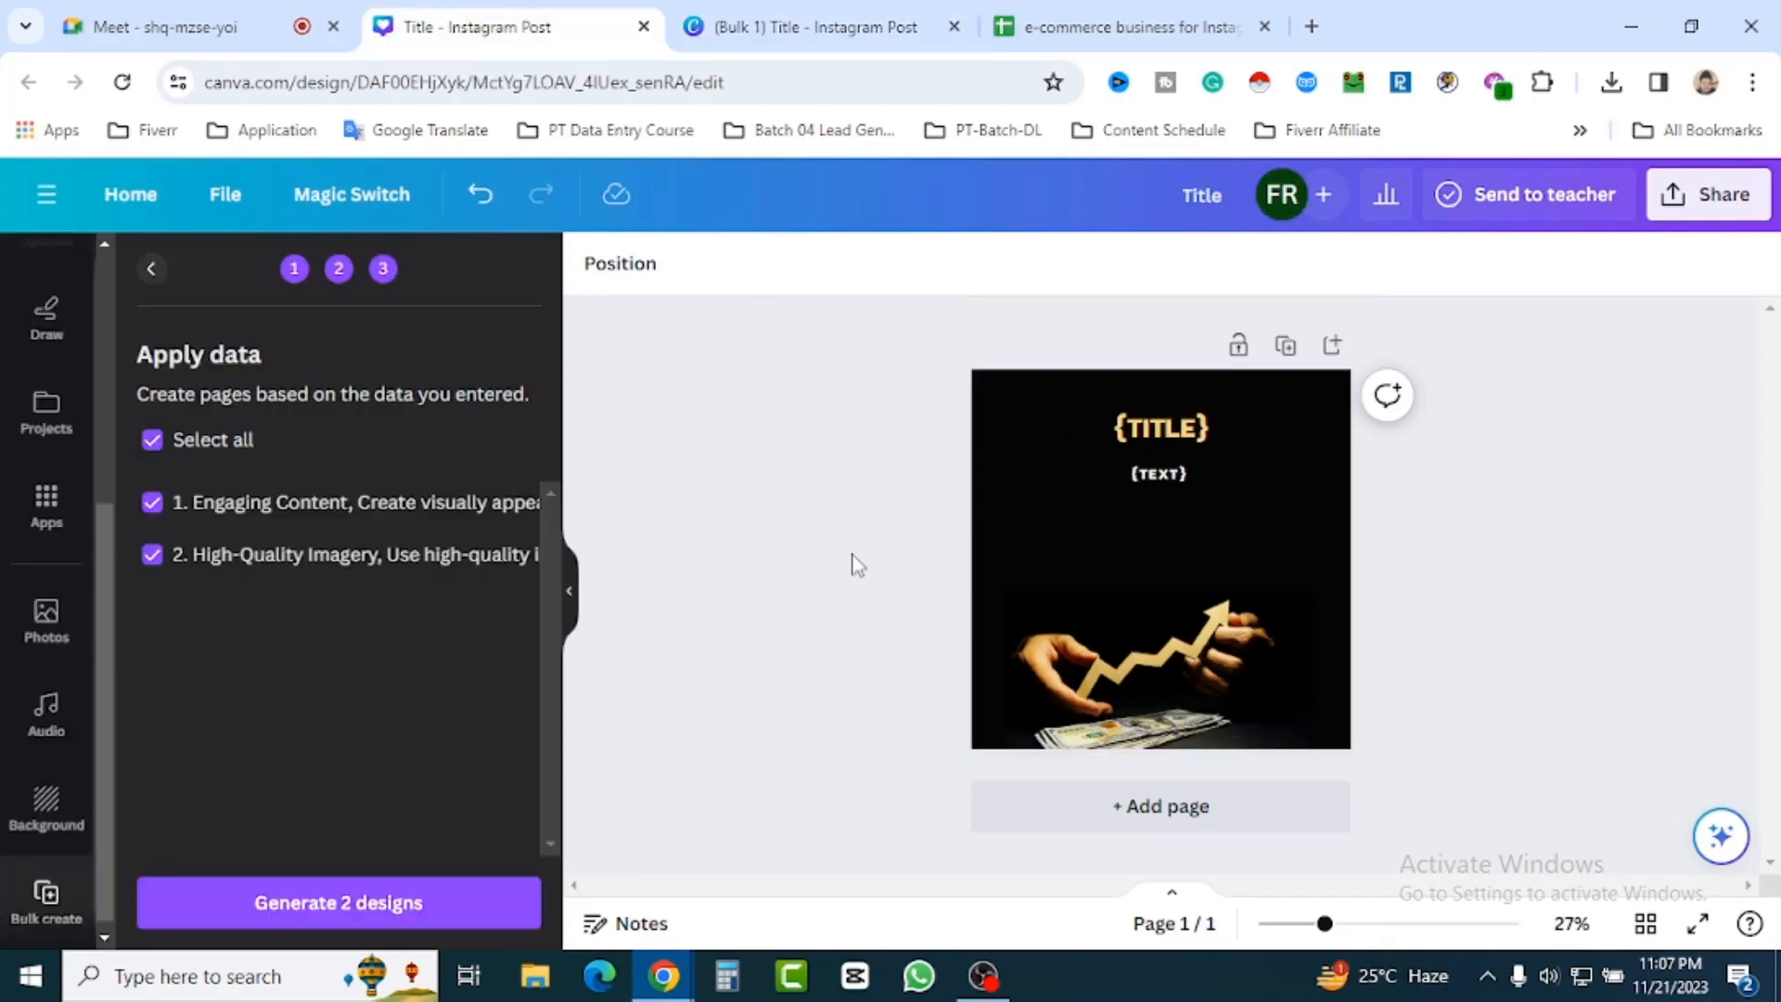
pyautogui.click(797, 26)
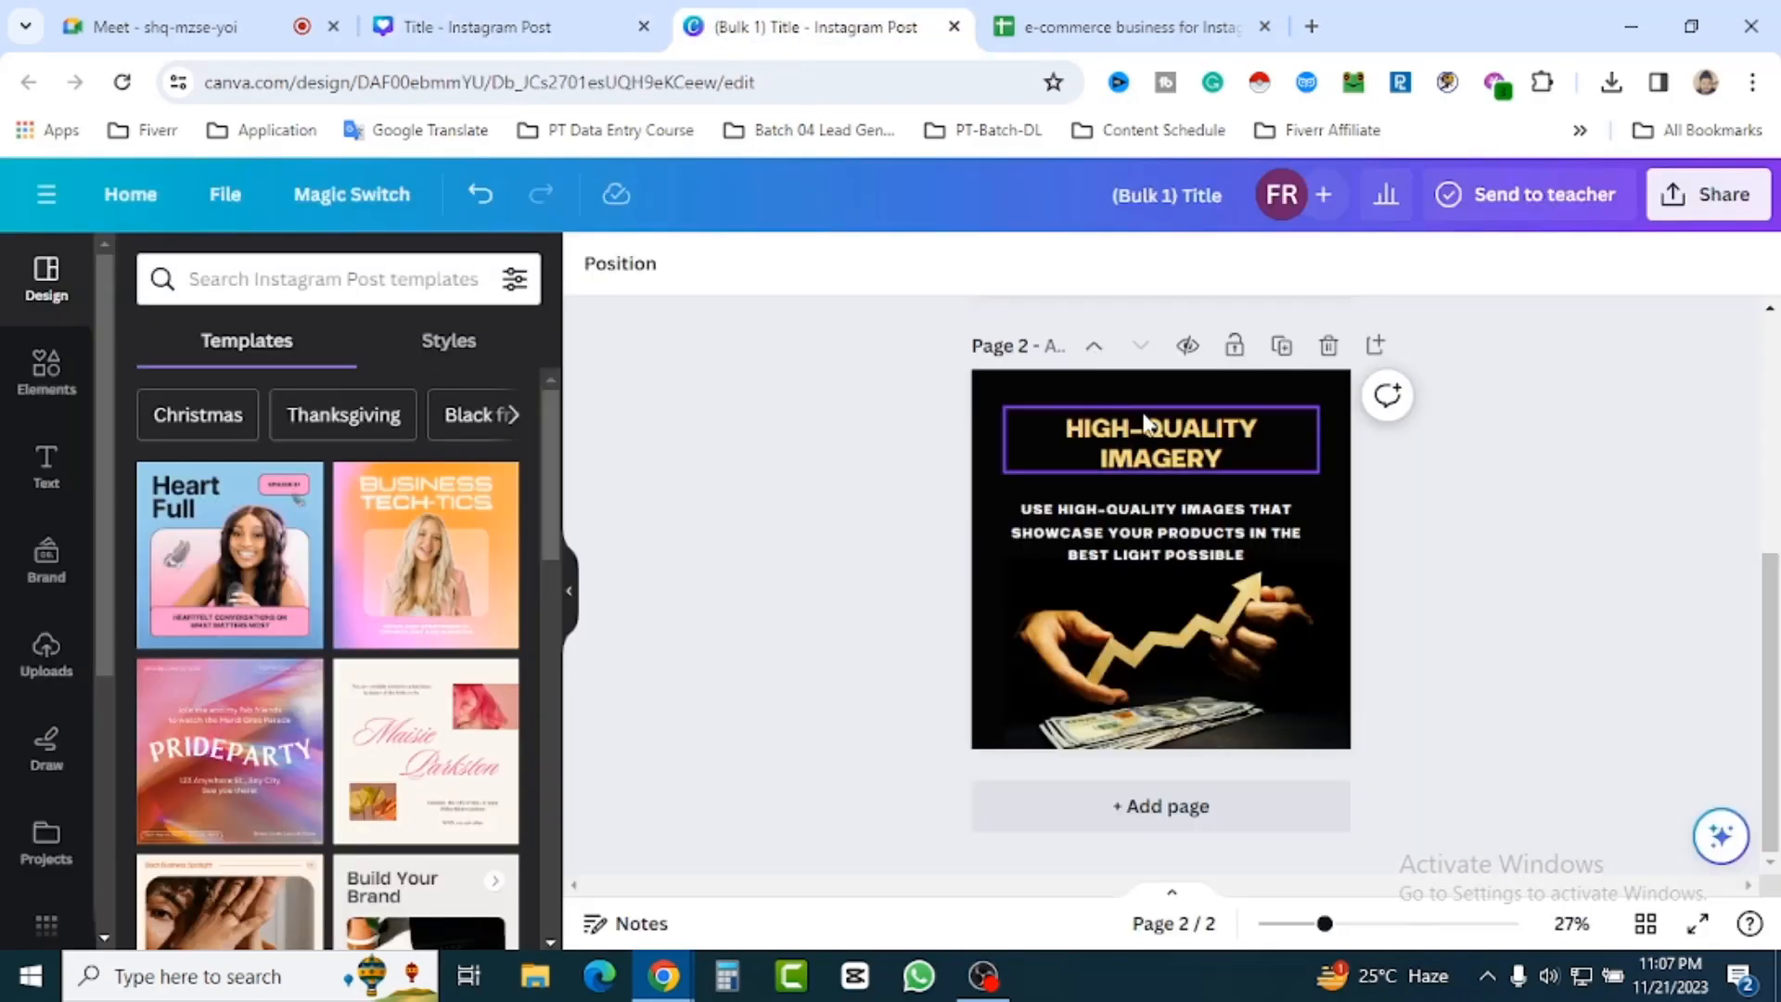
pyautogui.click(501, 27)
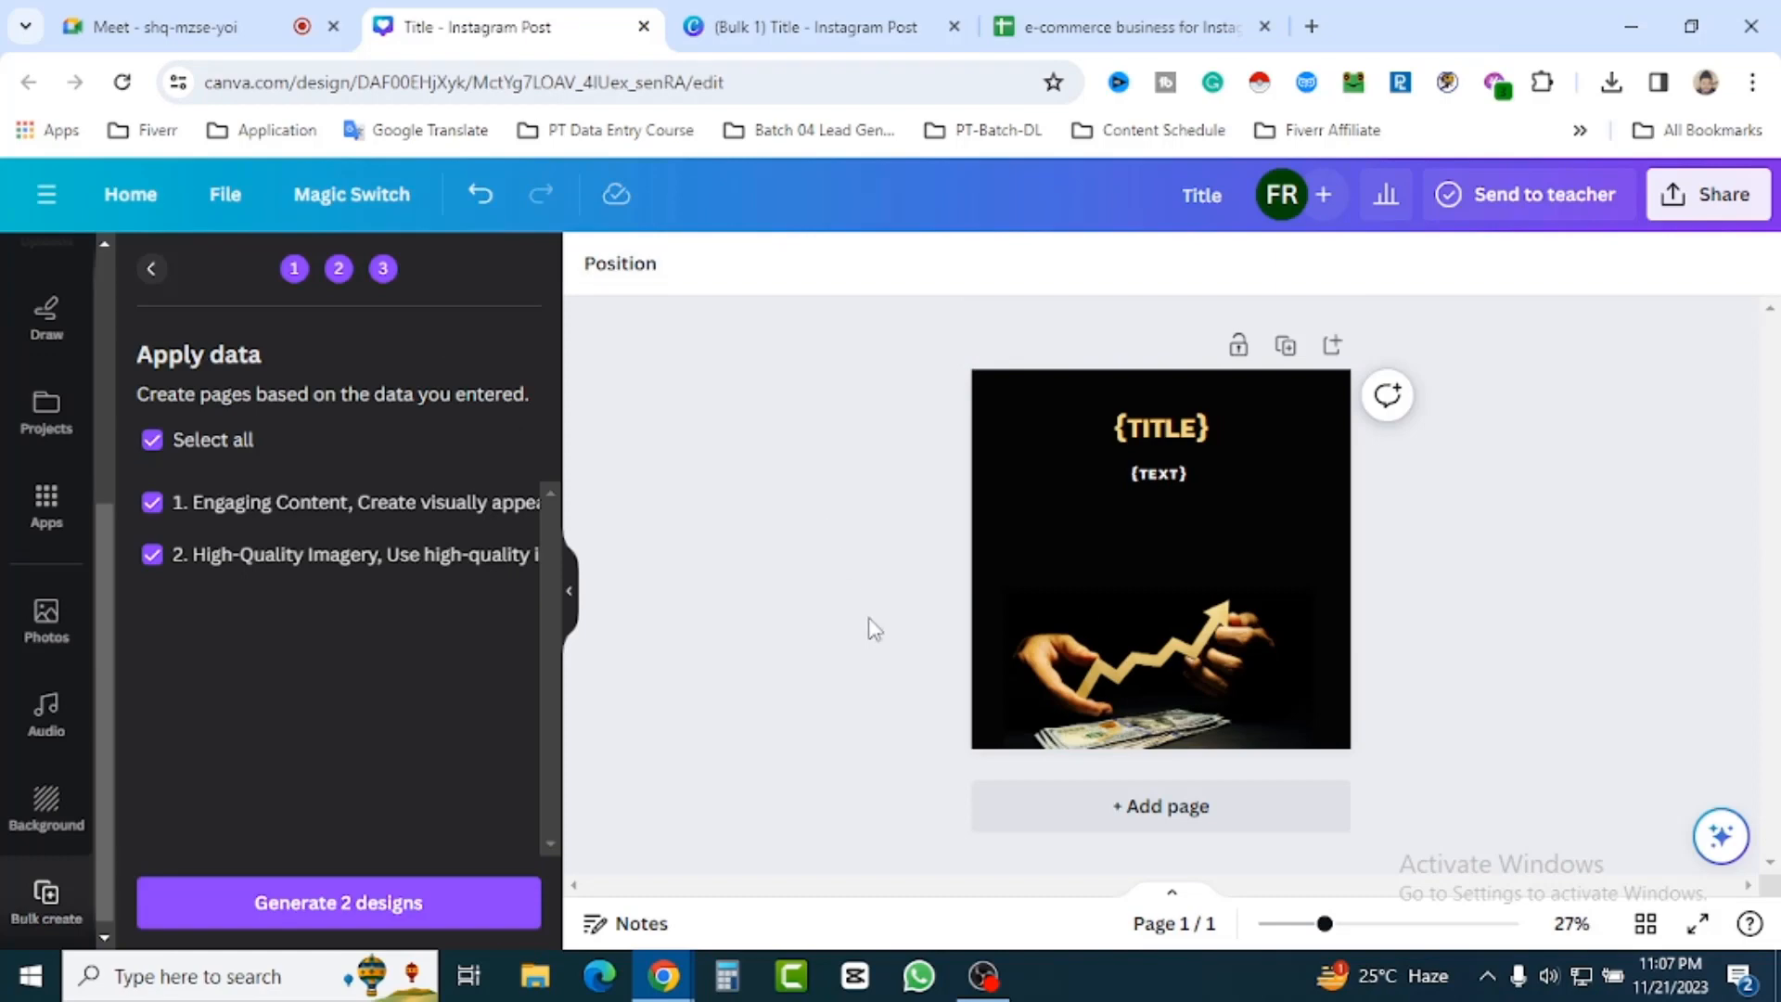
# Review the title, description and photo placement on page 2 of the generated design.
pyautogui.click(817, 26)
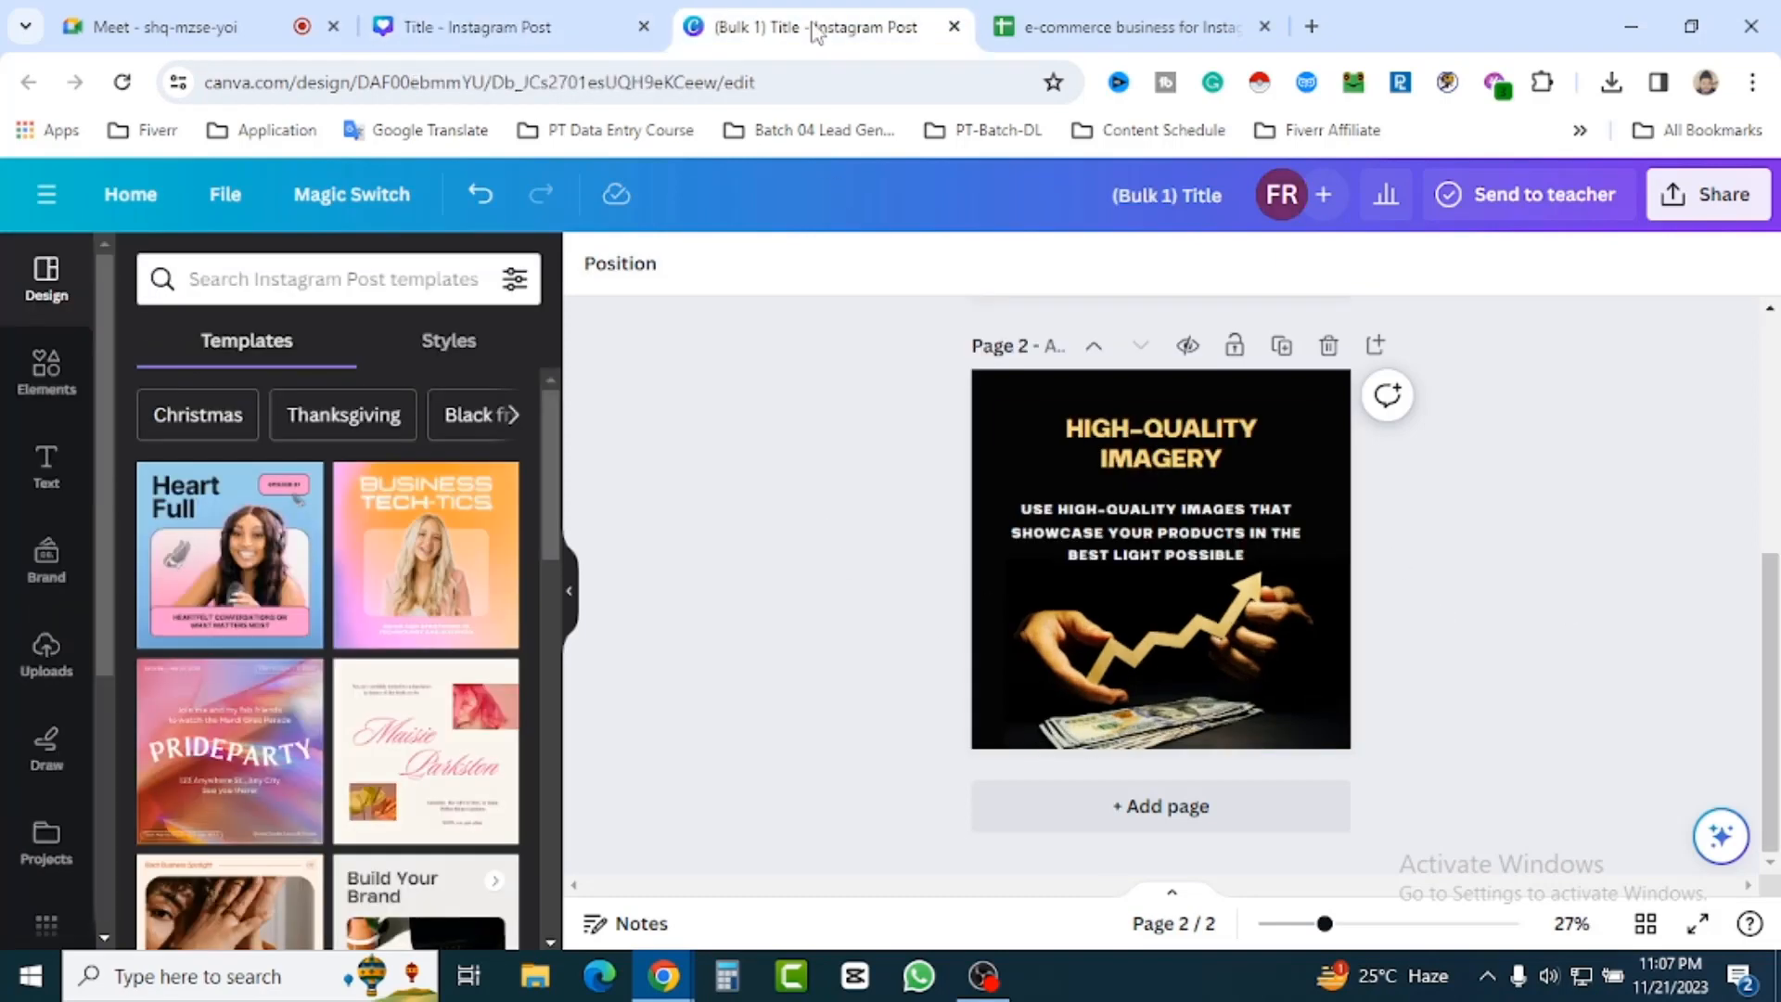
pyautogui.click(983, 603)
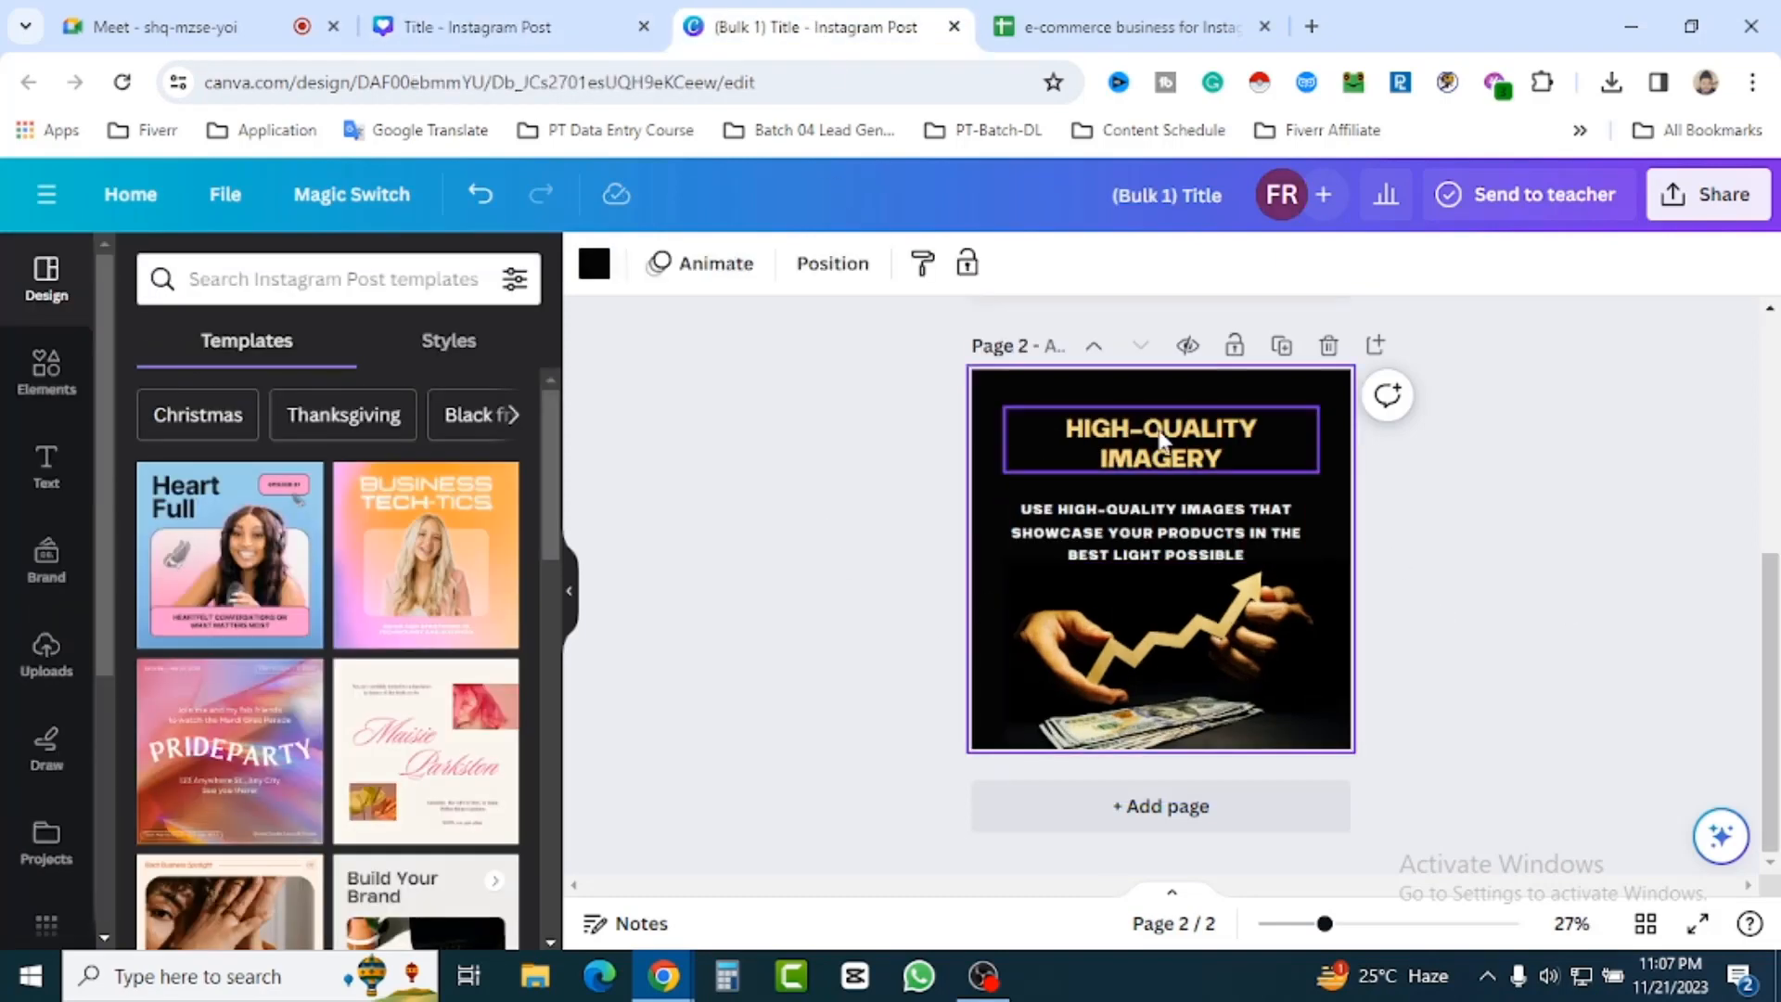
pyautogui.click(1474, 587)
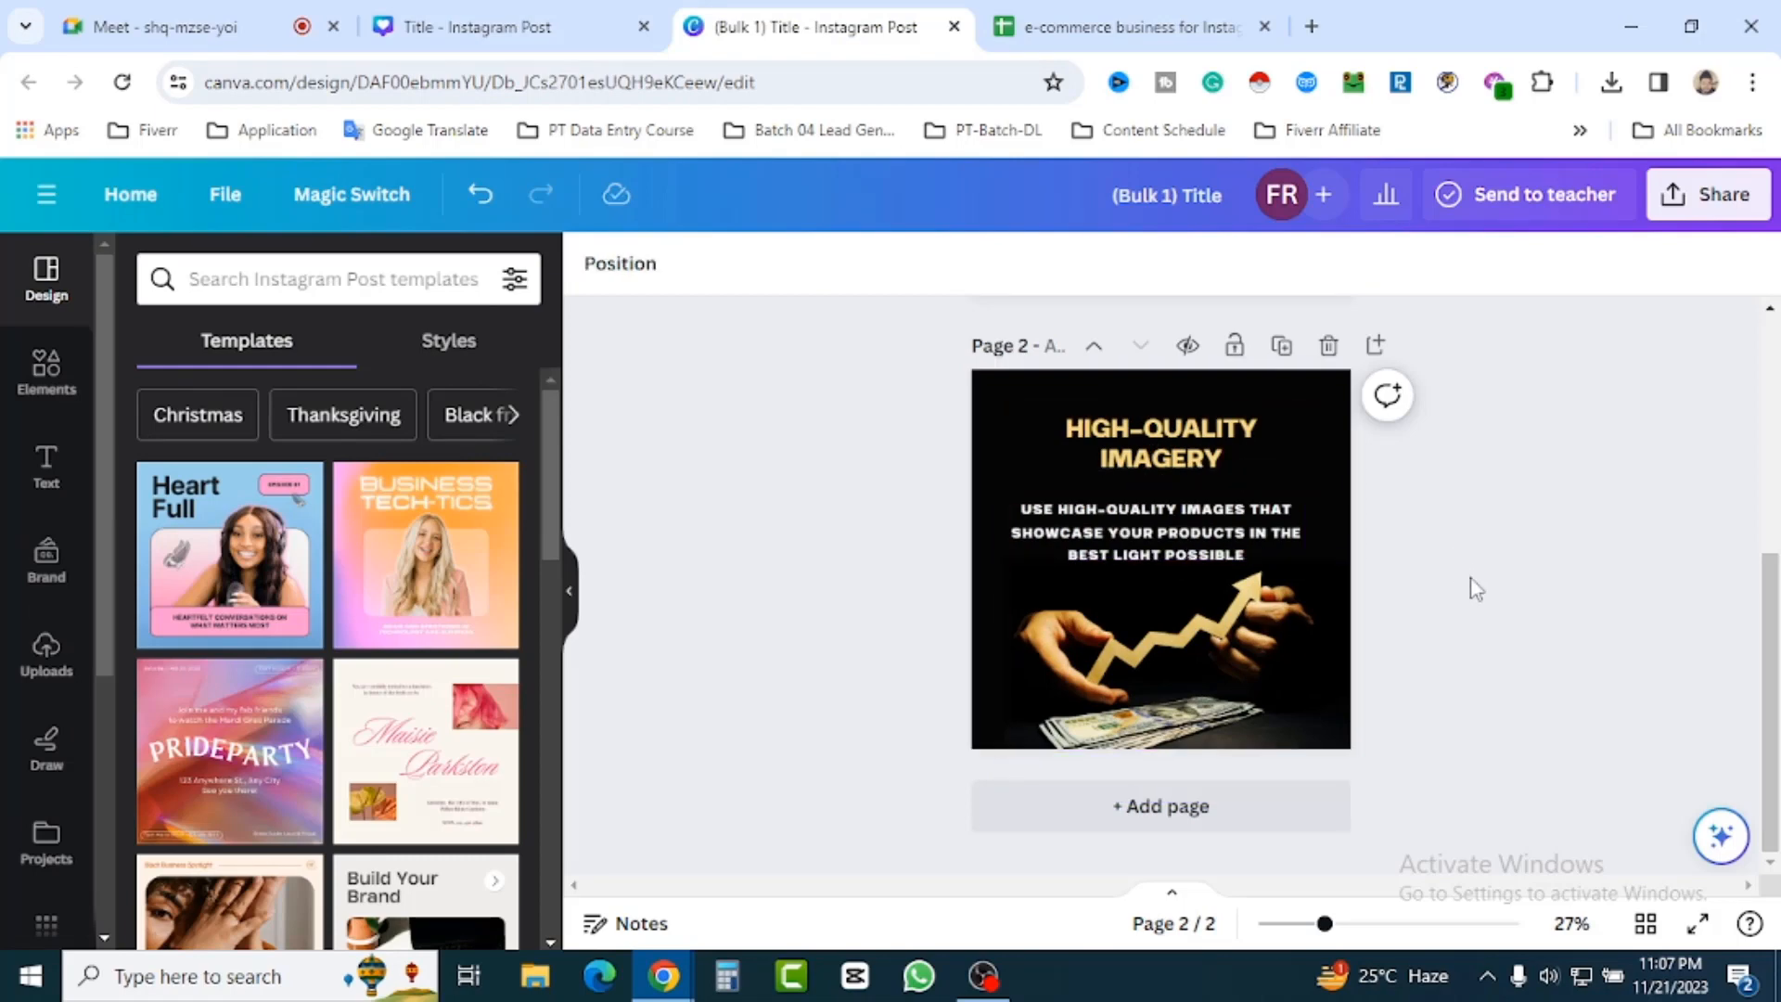
pyautogui.click(1039, 445)
pyautogui.click(998, 636)
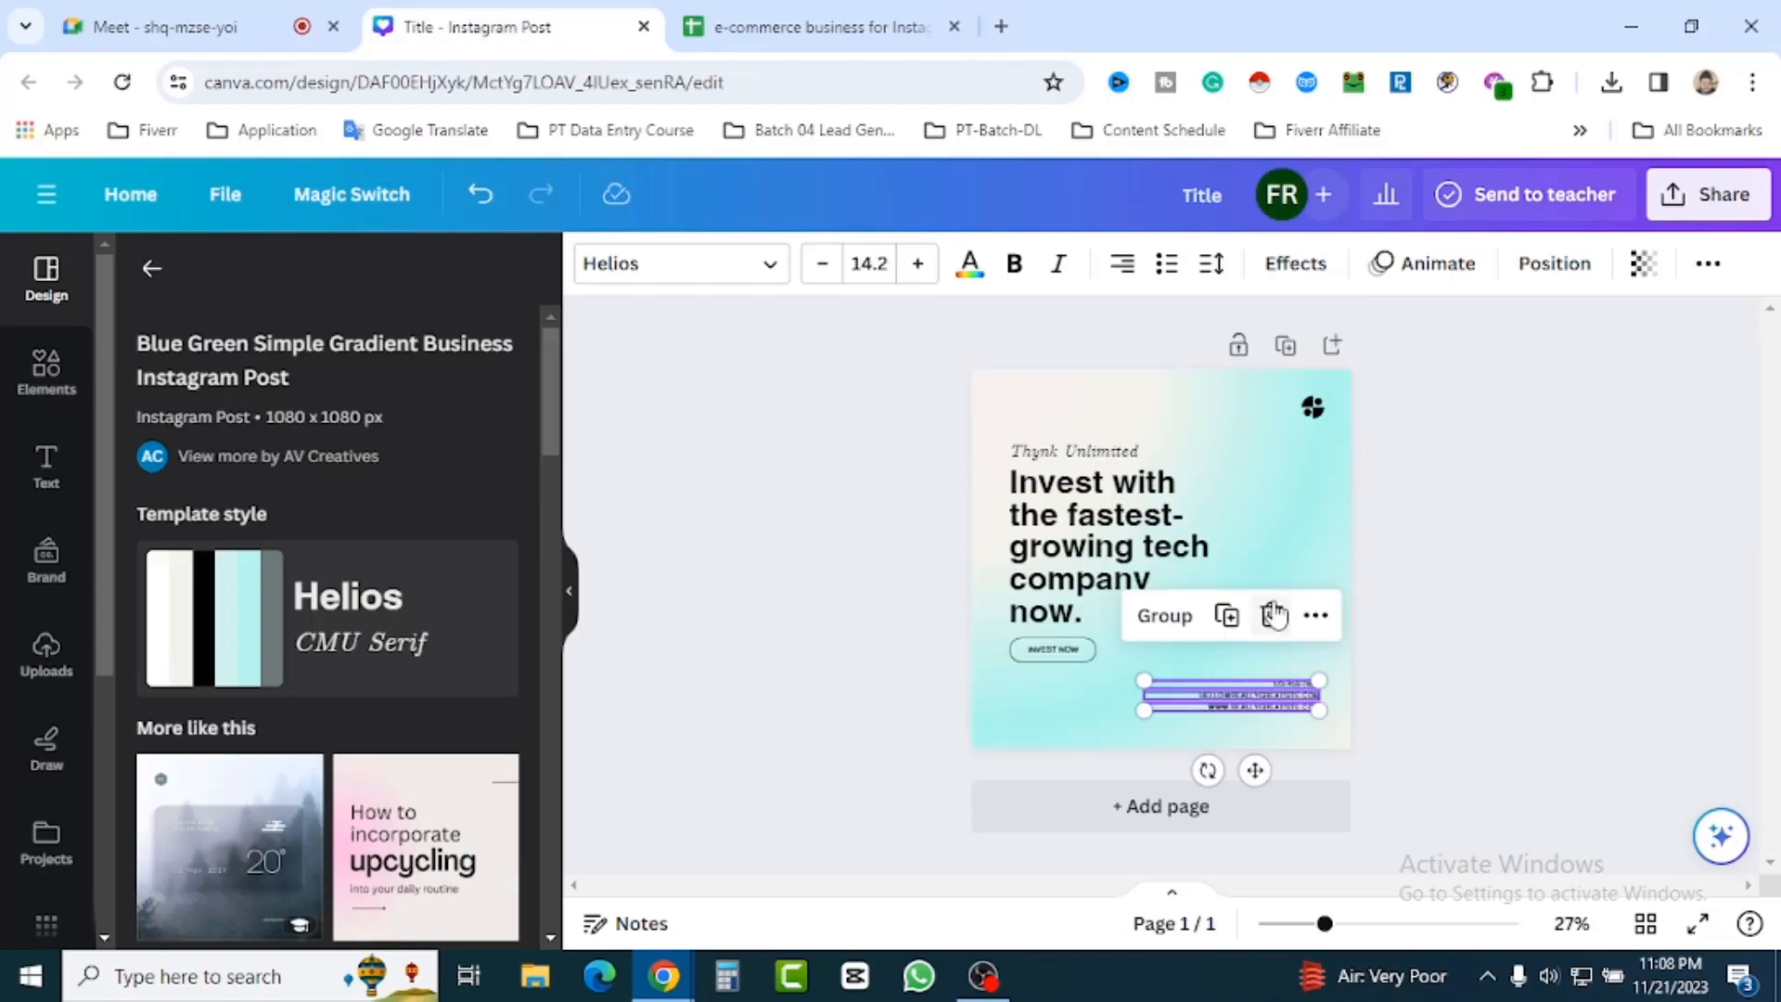
# Delete the contact lines and Invest Now button from the gradient template, and replace the Thynk Unlimited line with Title.
pyautogui.click(1274, 615)
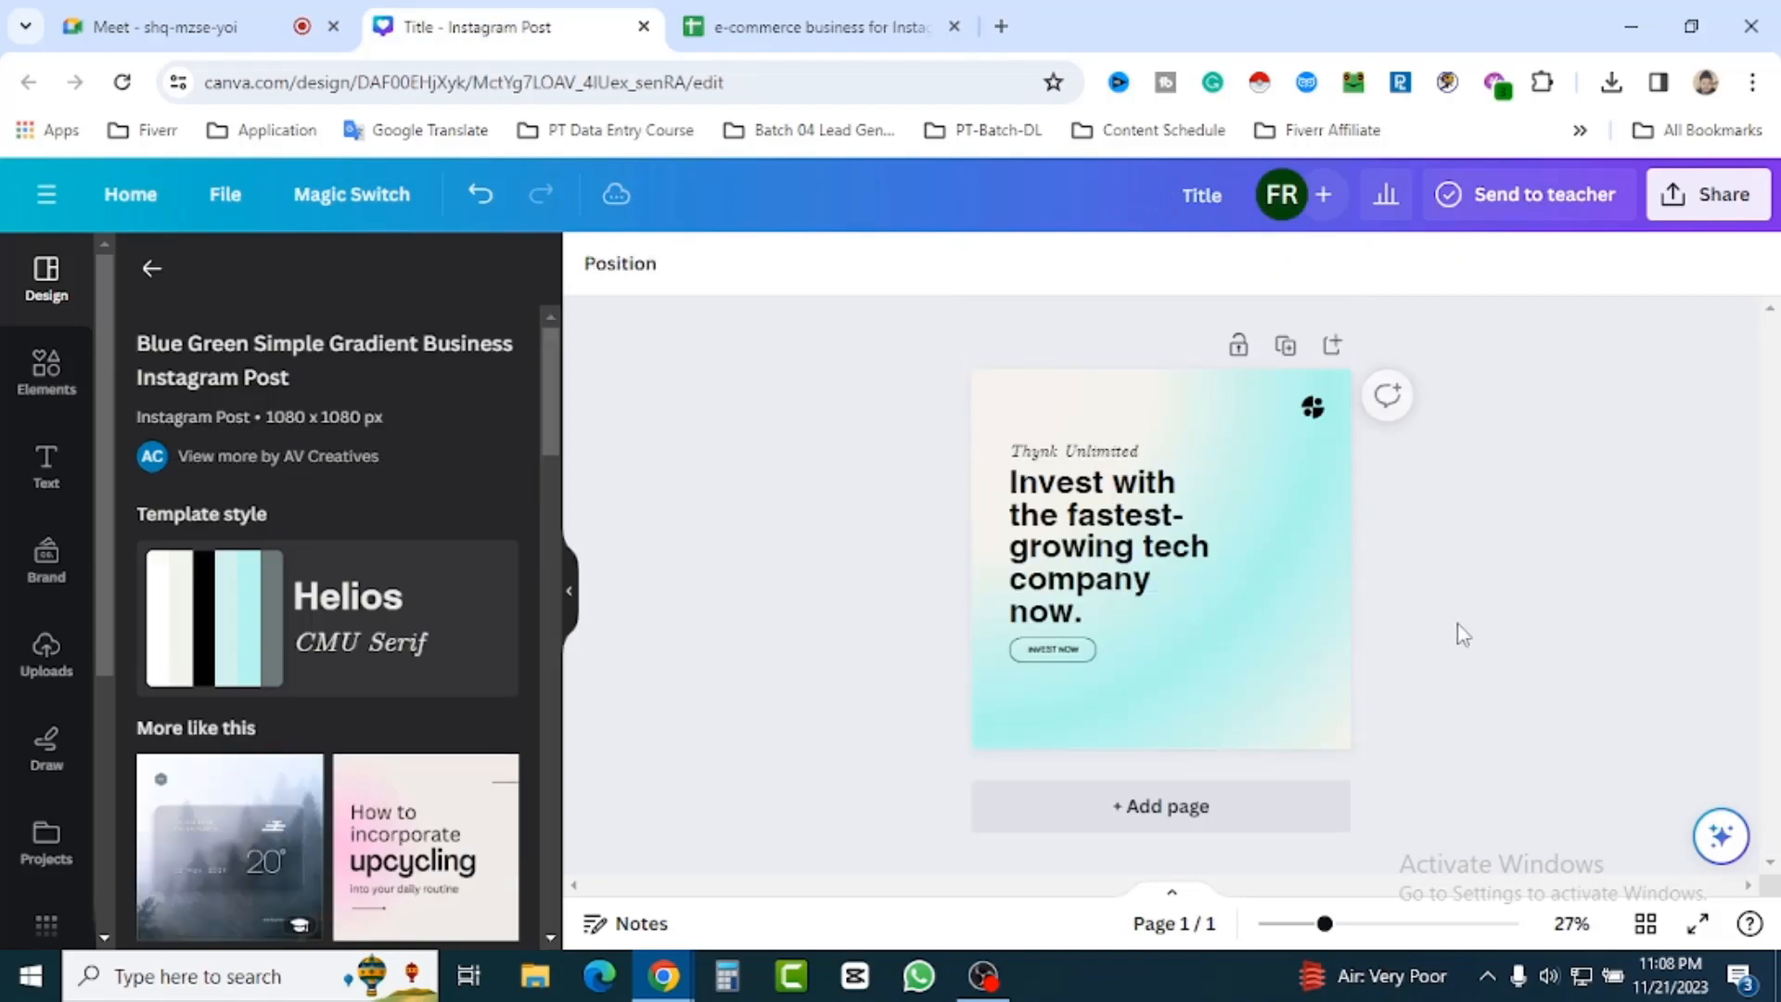
pyautogui.click(1082, 660)
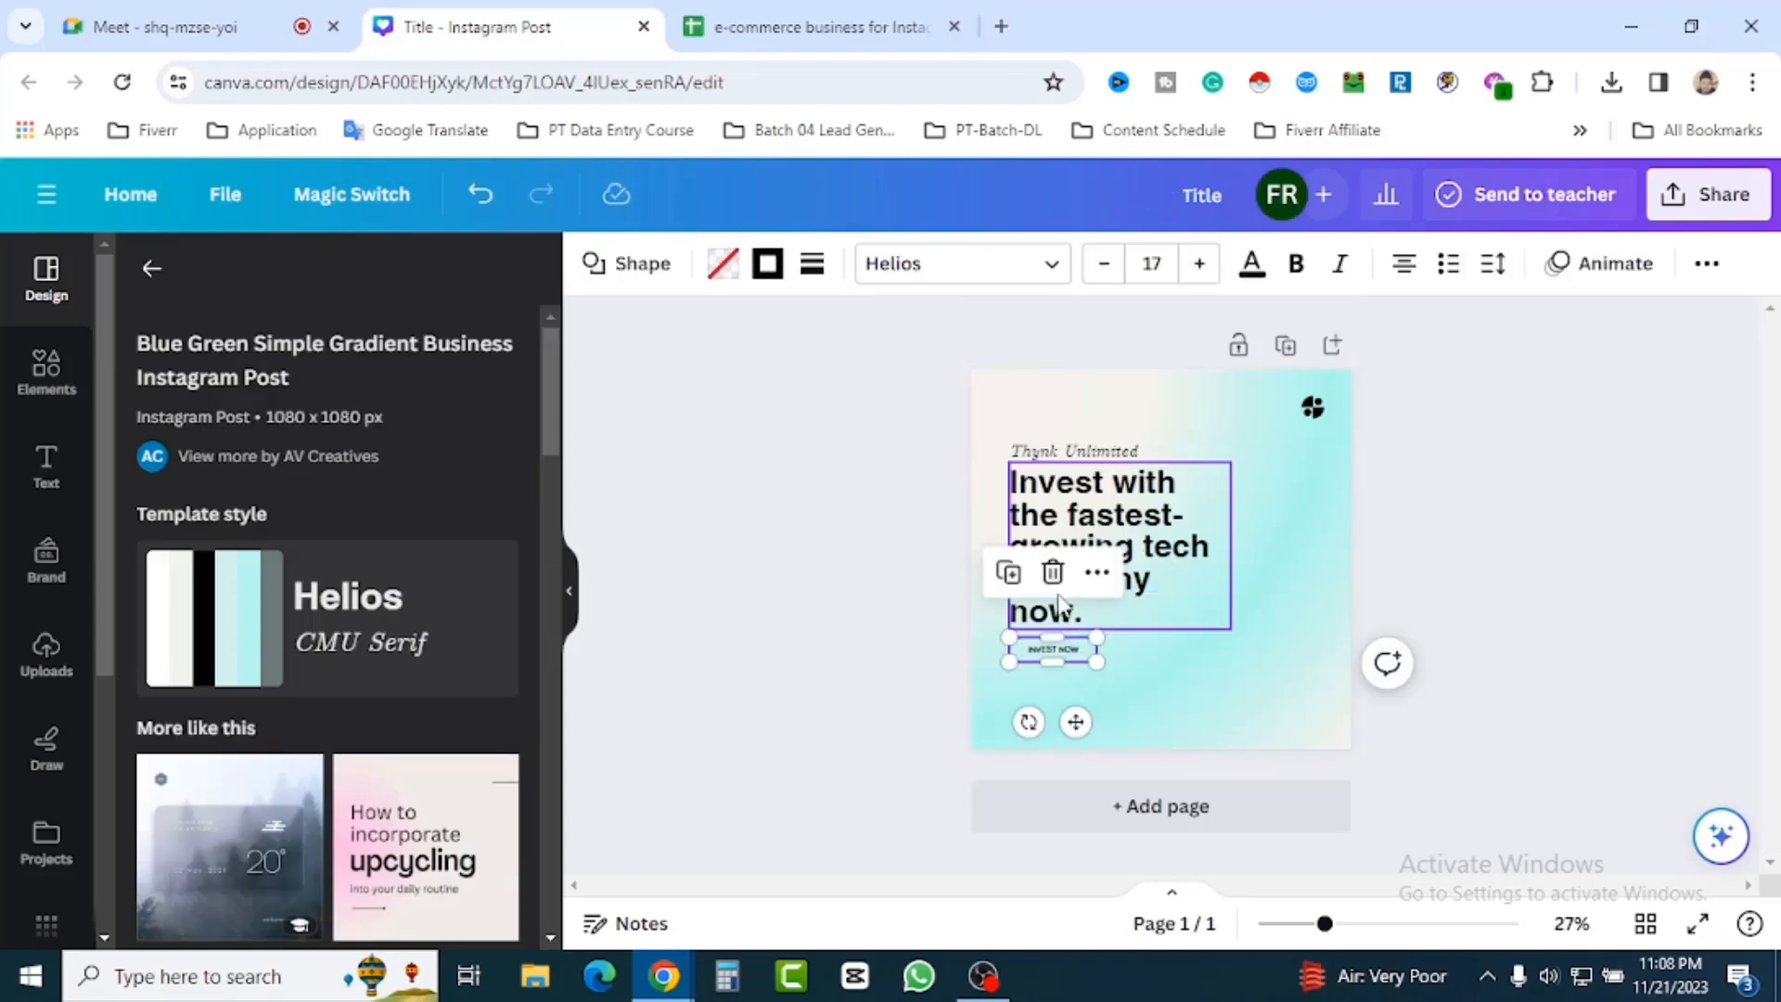
pyautogui.click(1054, 568)
pyautogui.click(1076, 456)
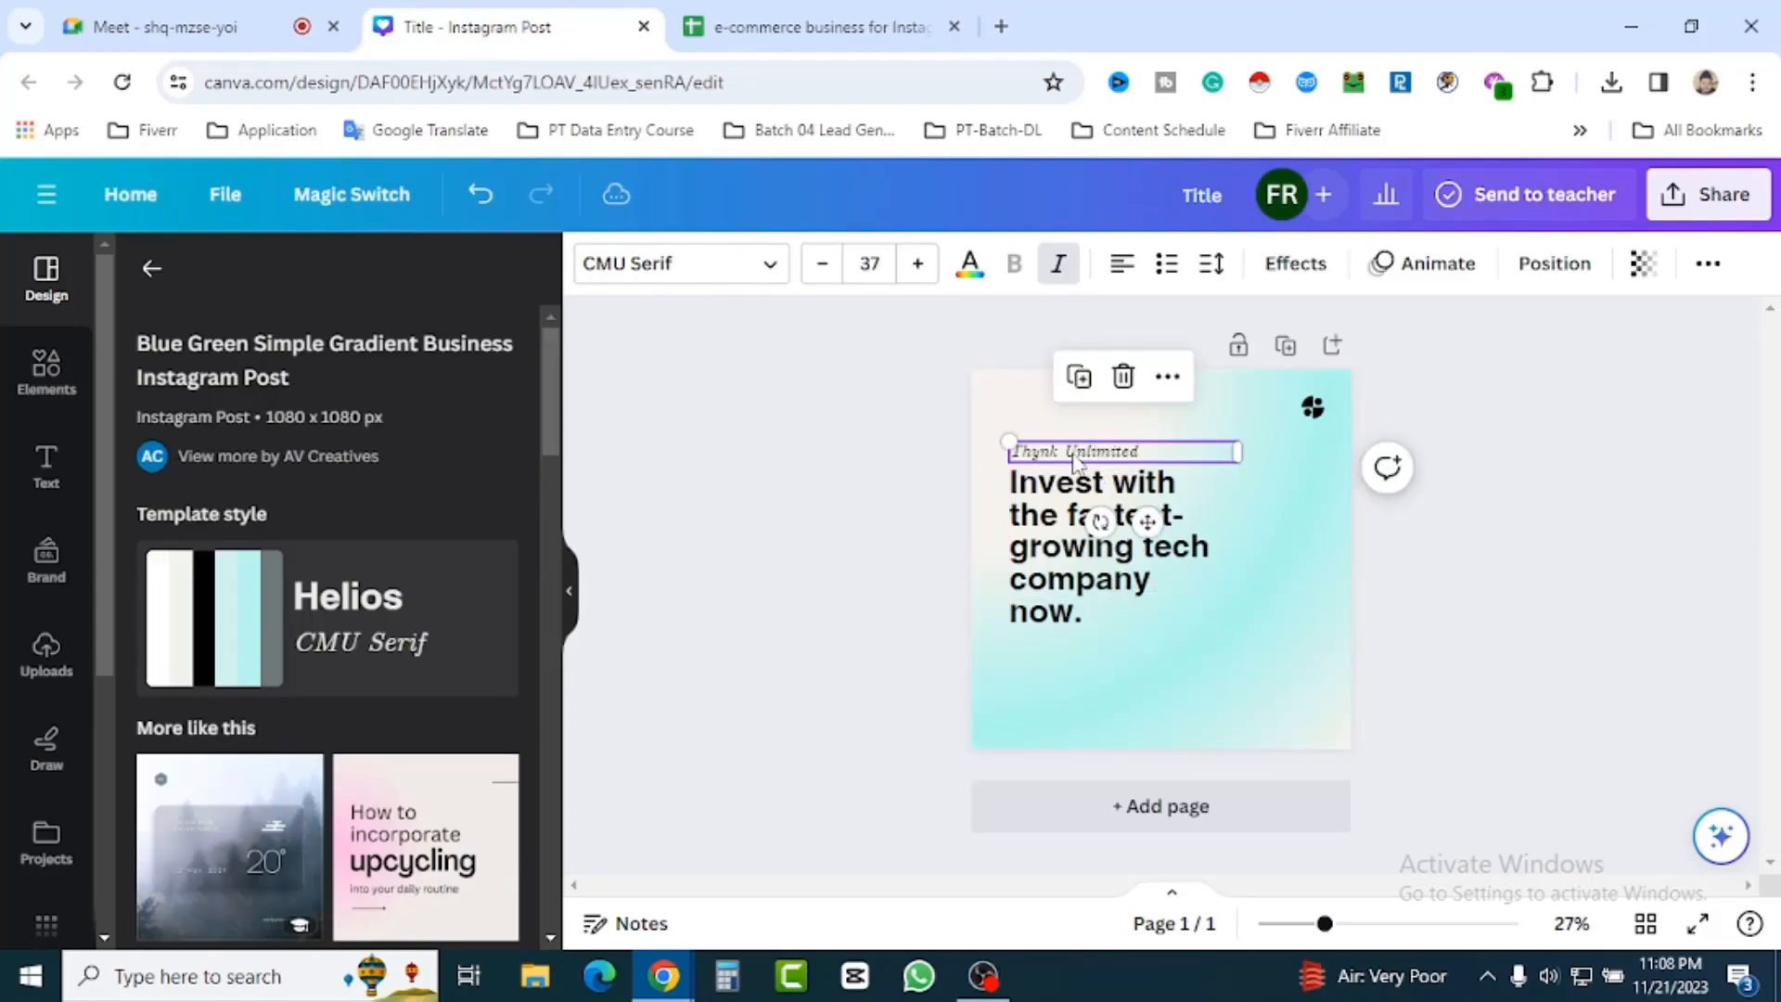
pyautogui.click(1083, 456)
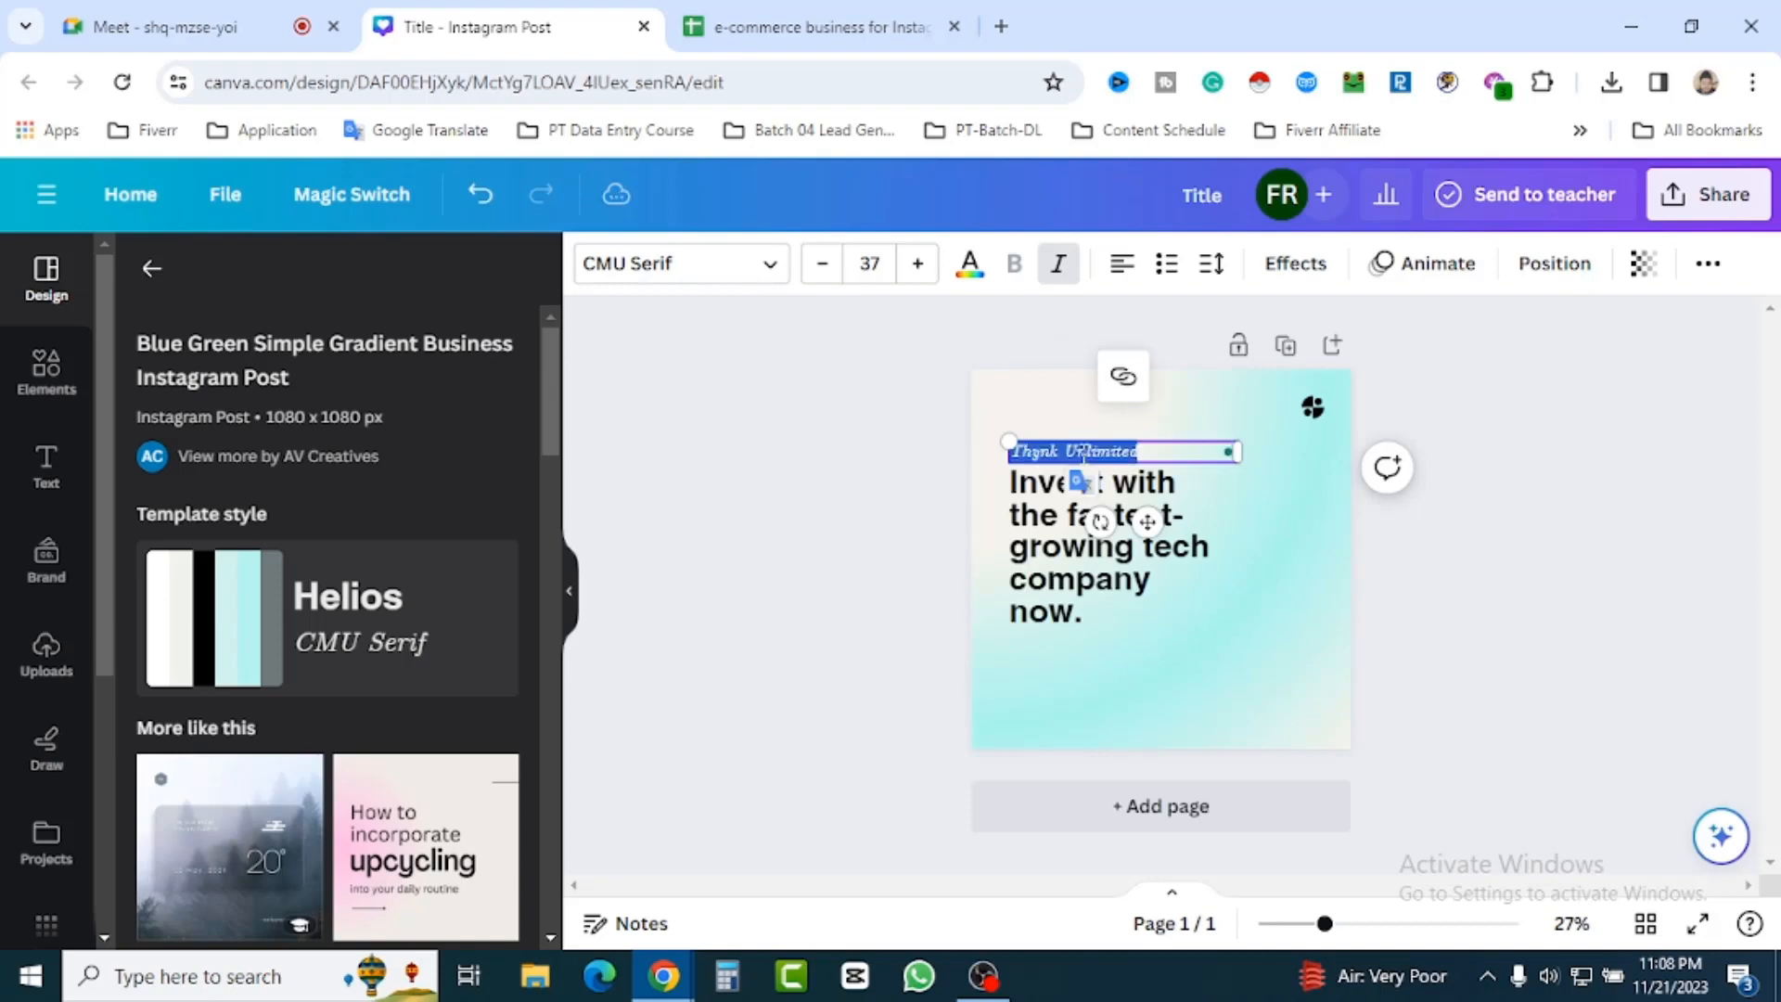
# Insert a blank row above the first row of the e-commerce tips spreadsheet.
pyautogui.click(826, 26)
pyautogui.rightClick(28, 386)
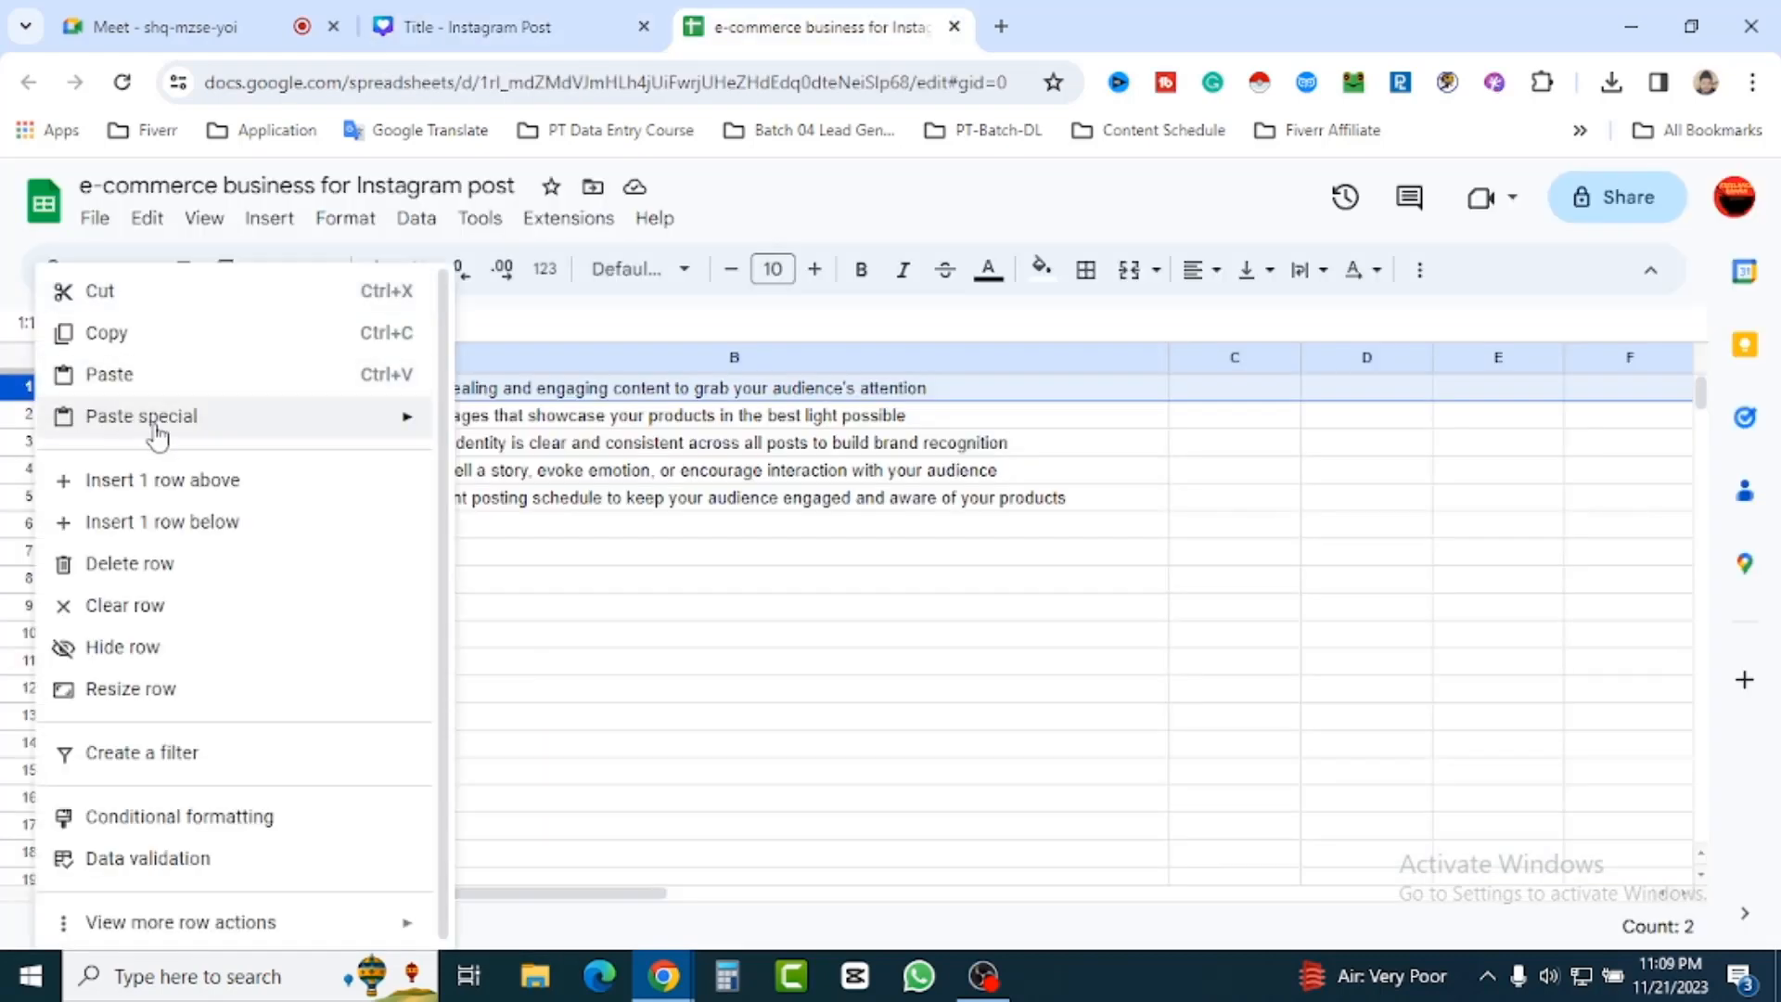
pyautogui.click(211, 480)
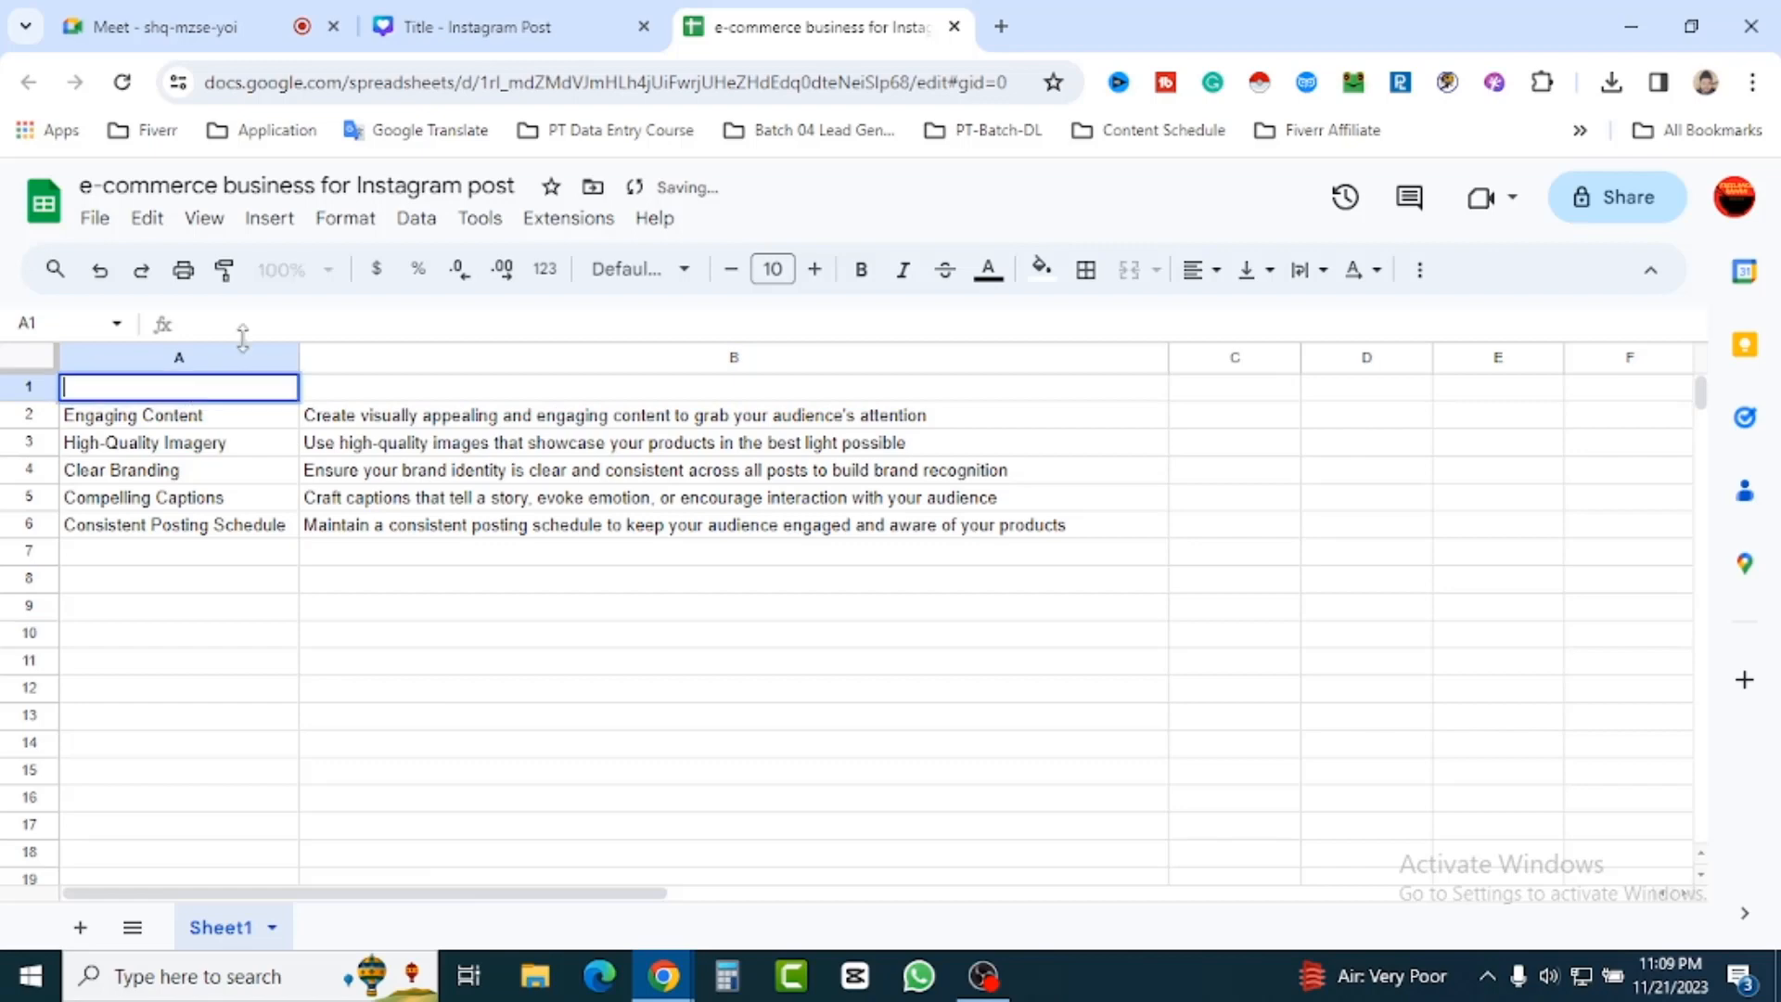
# Check the template's placeholder names in Canva and enter the matching spreadsheet headers, Title in A1 and Text in B1.
pyautogui.click(507, 35)
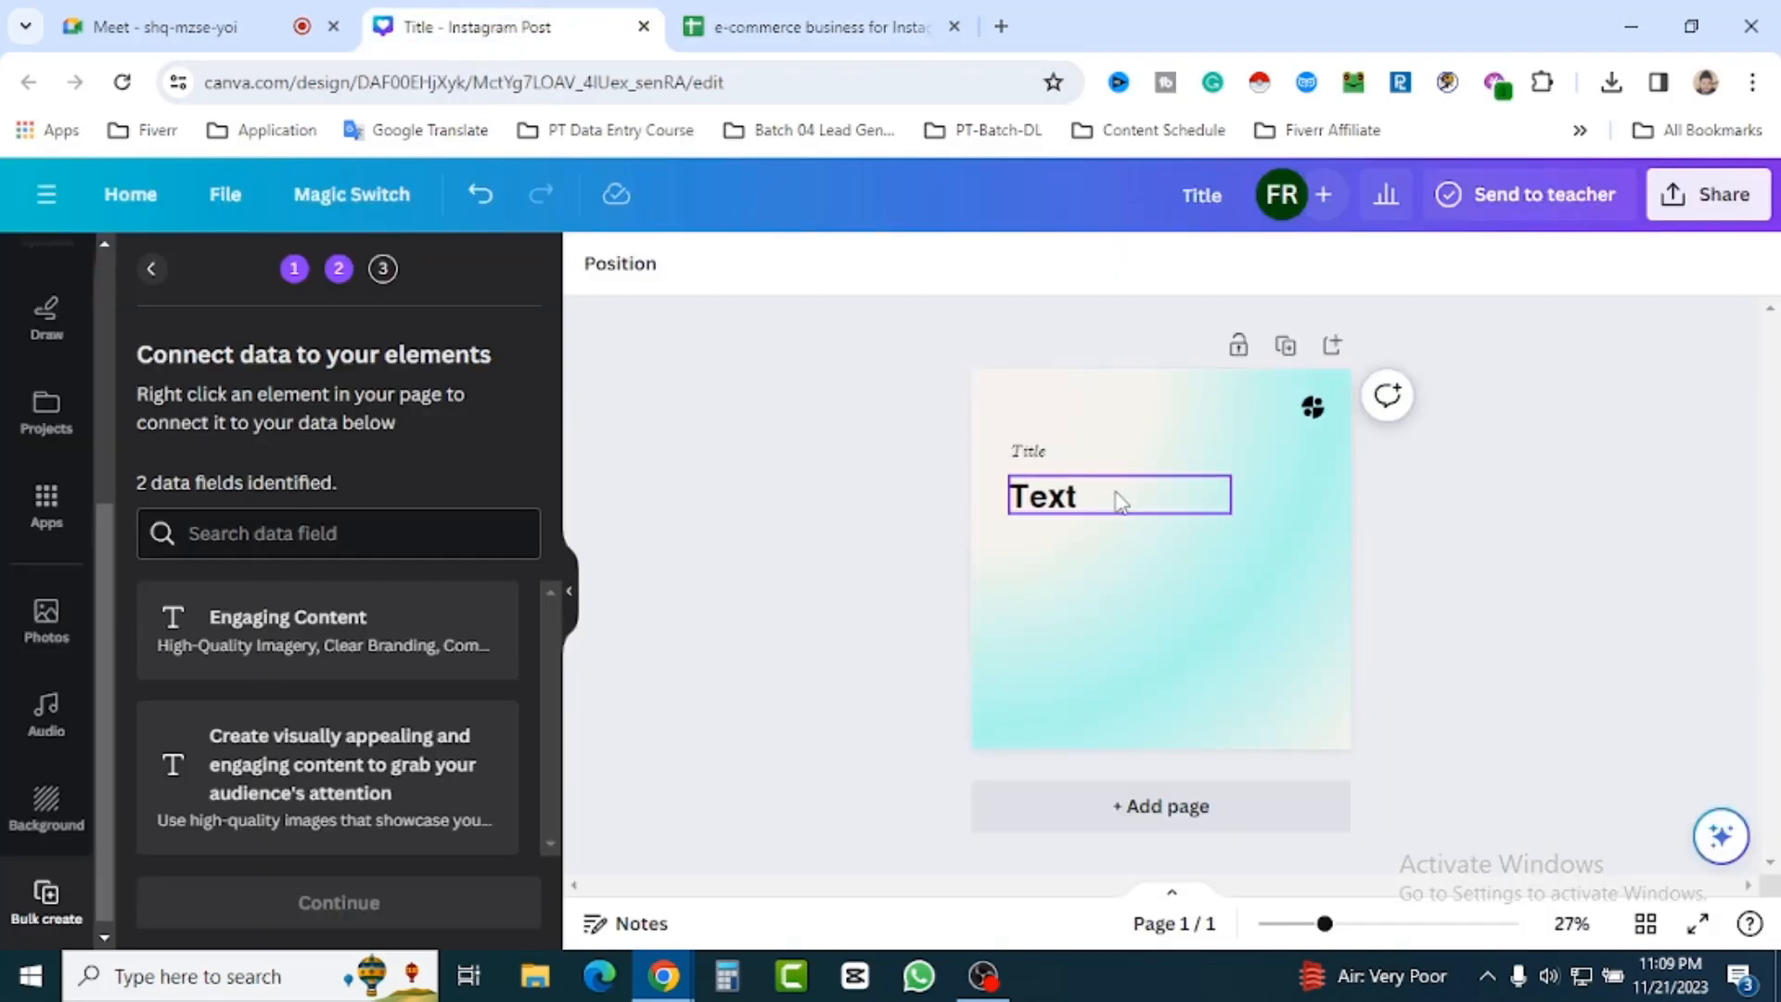
pyautogui.click(787, 37)
pyautogui.doubleClick(269, 386)
pyautogui.click(326, 796)
pyautogui.doubleClick(171, 390)
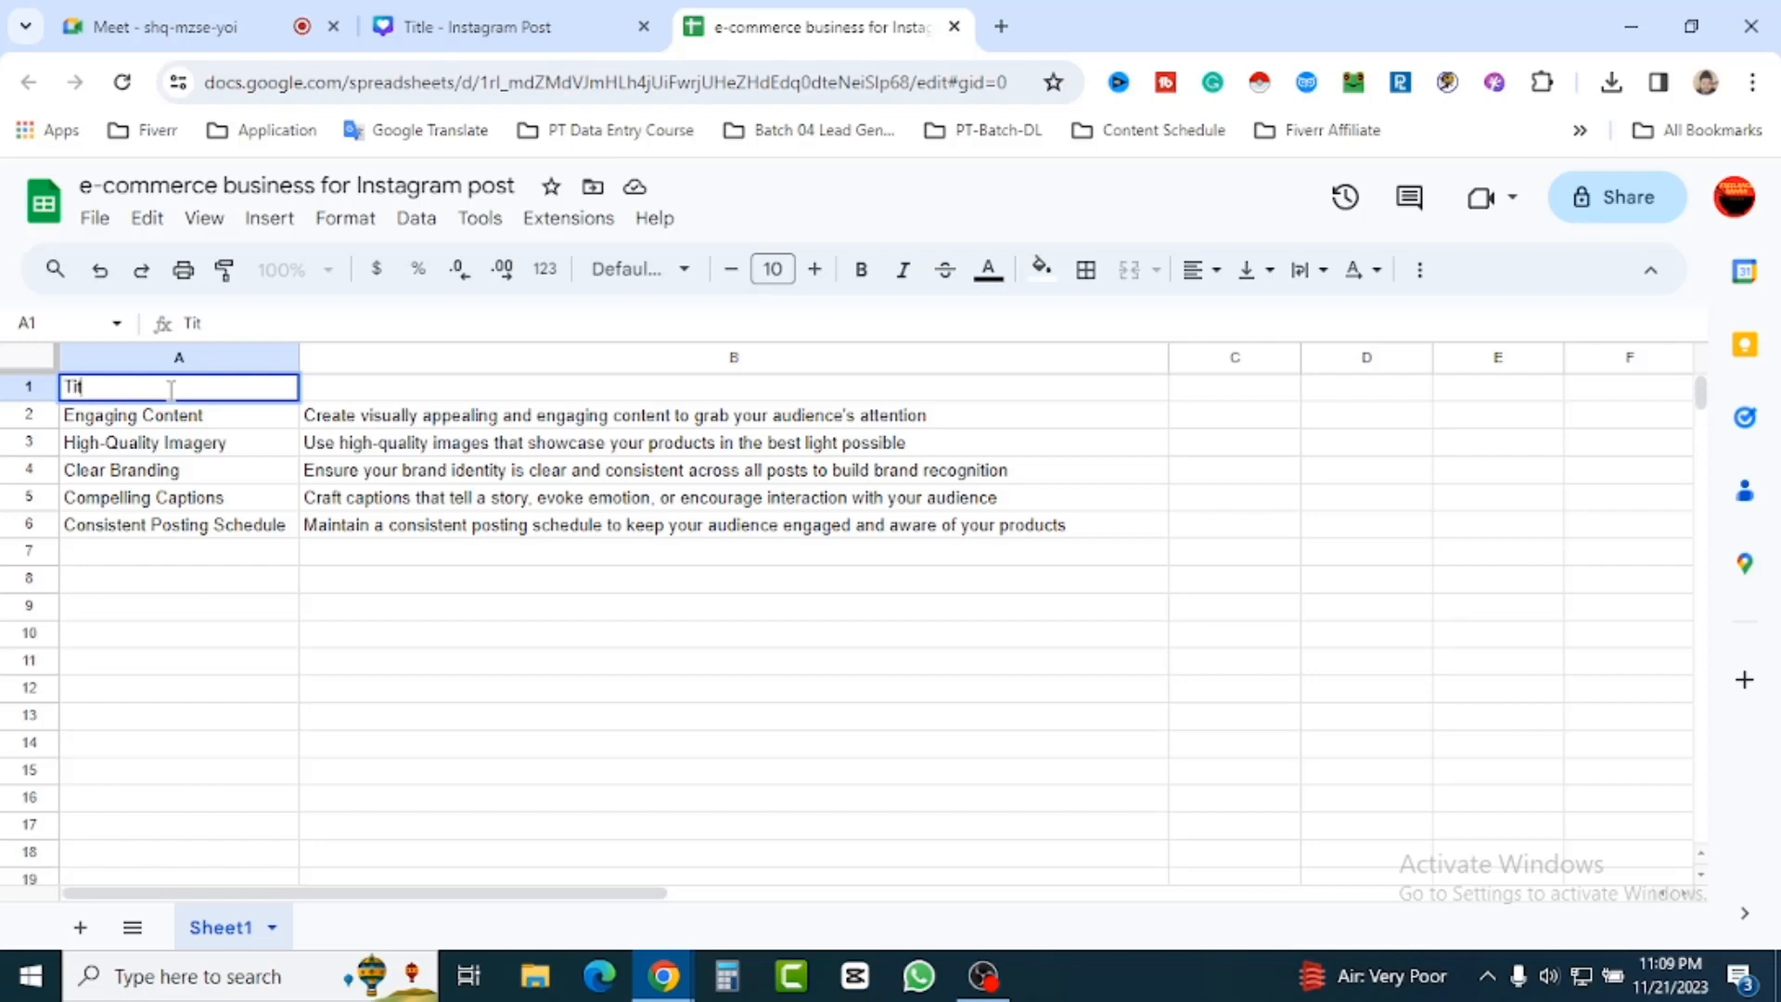
pyautogui.click(435, 775)
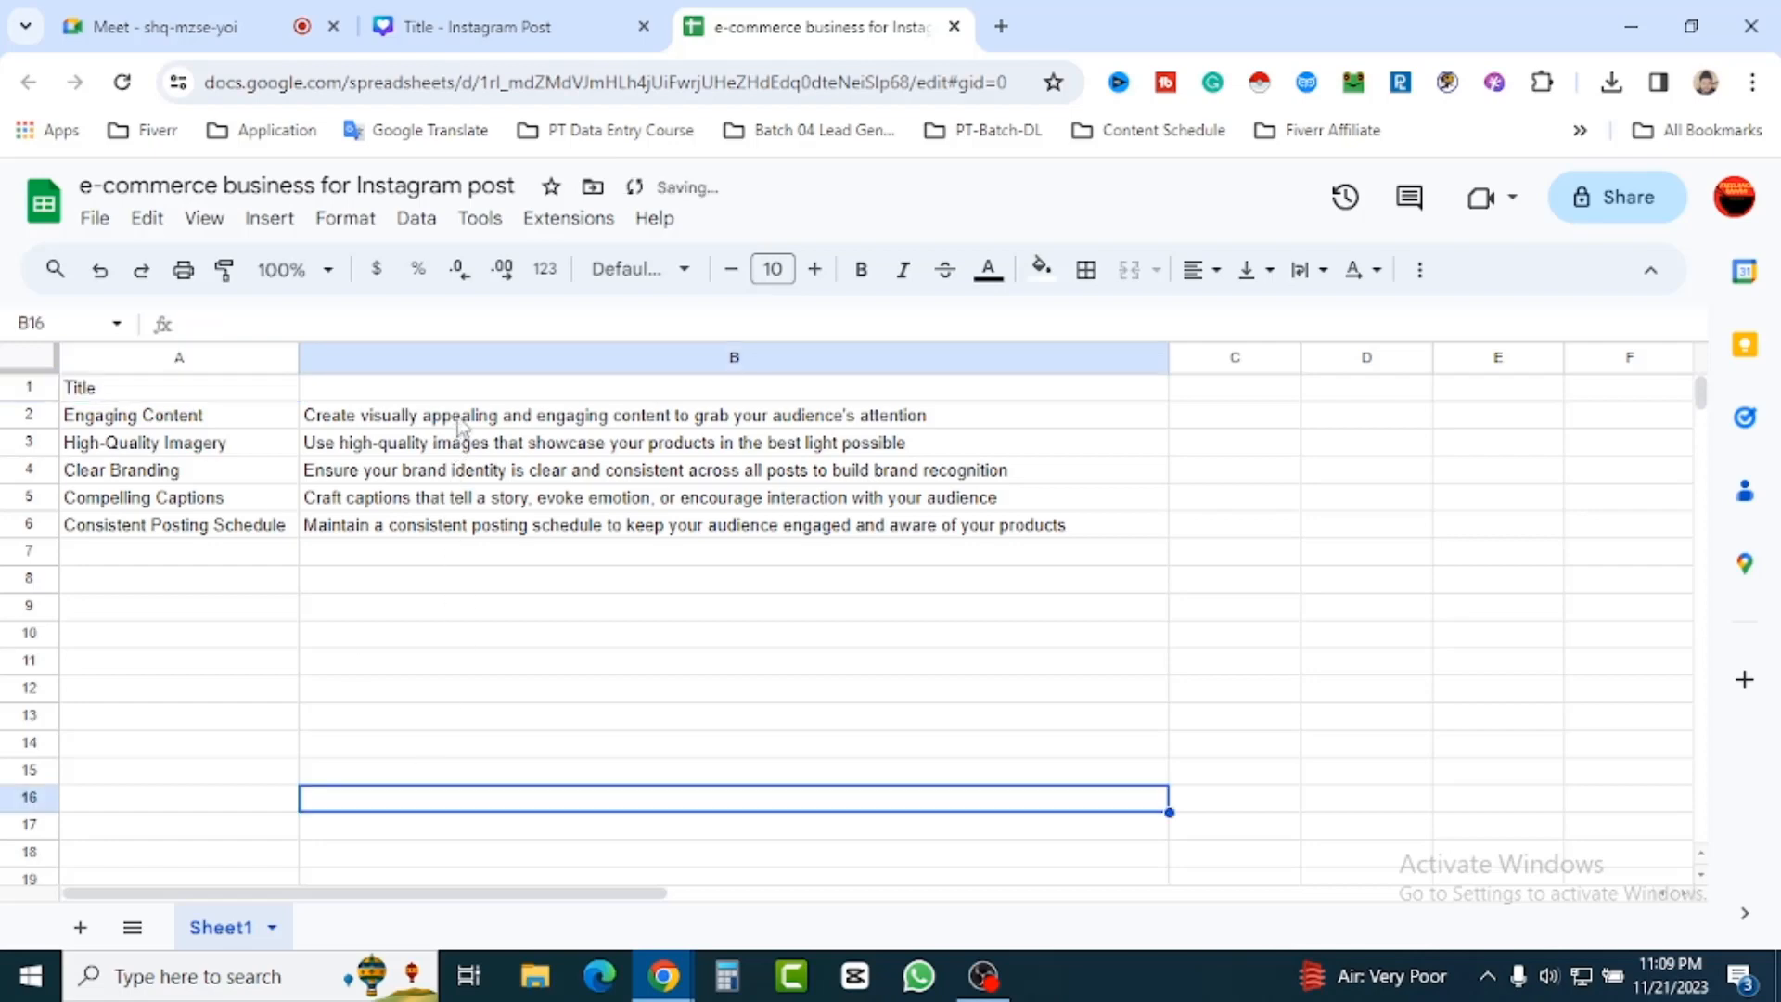
pyautogui.doubleClick(457, 390)
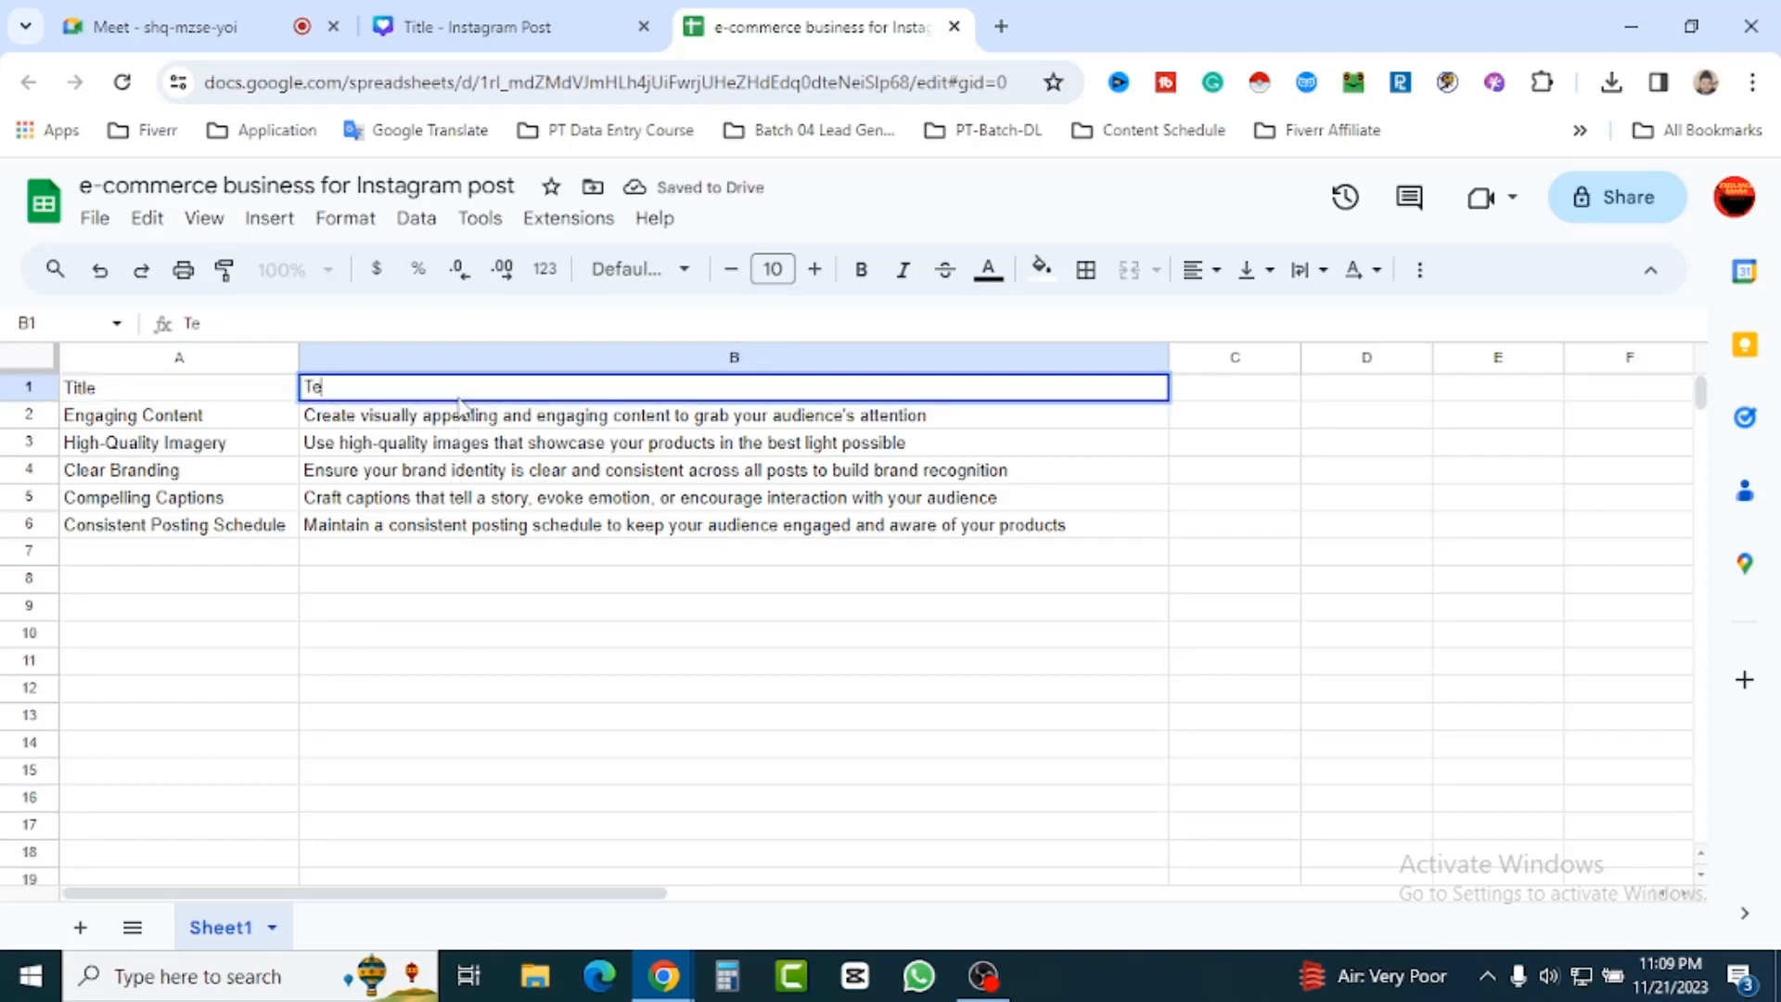
pyautogui.click(727, 696)
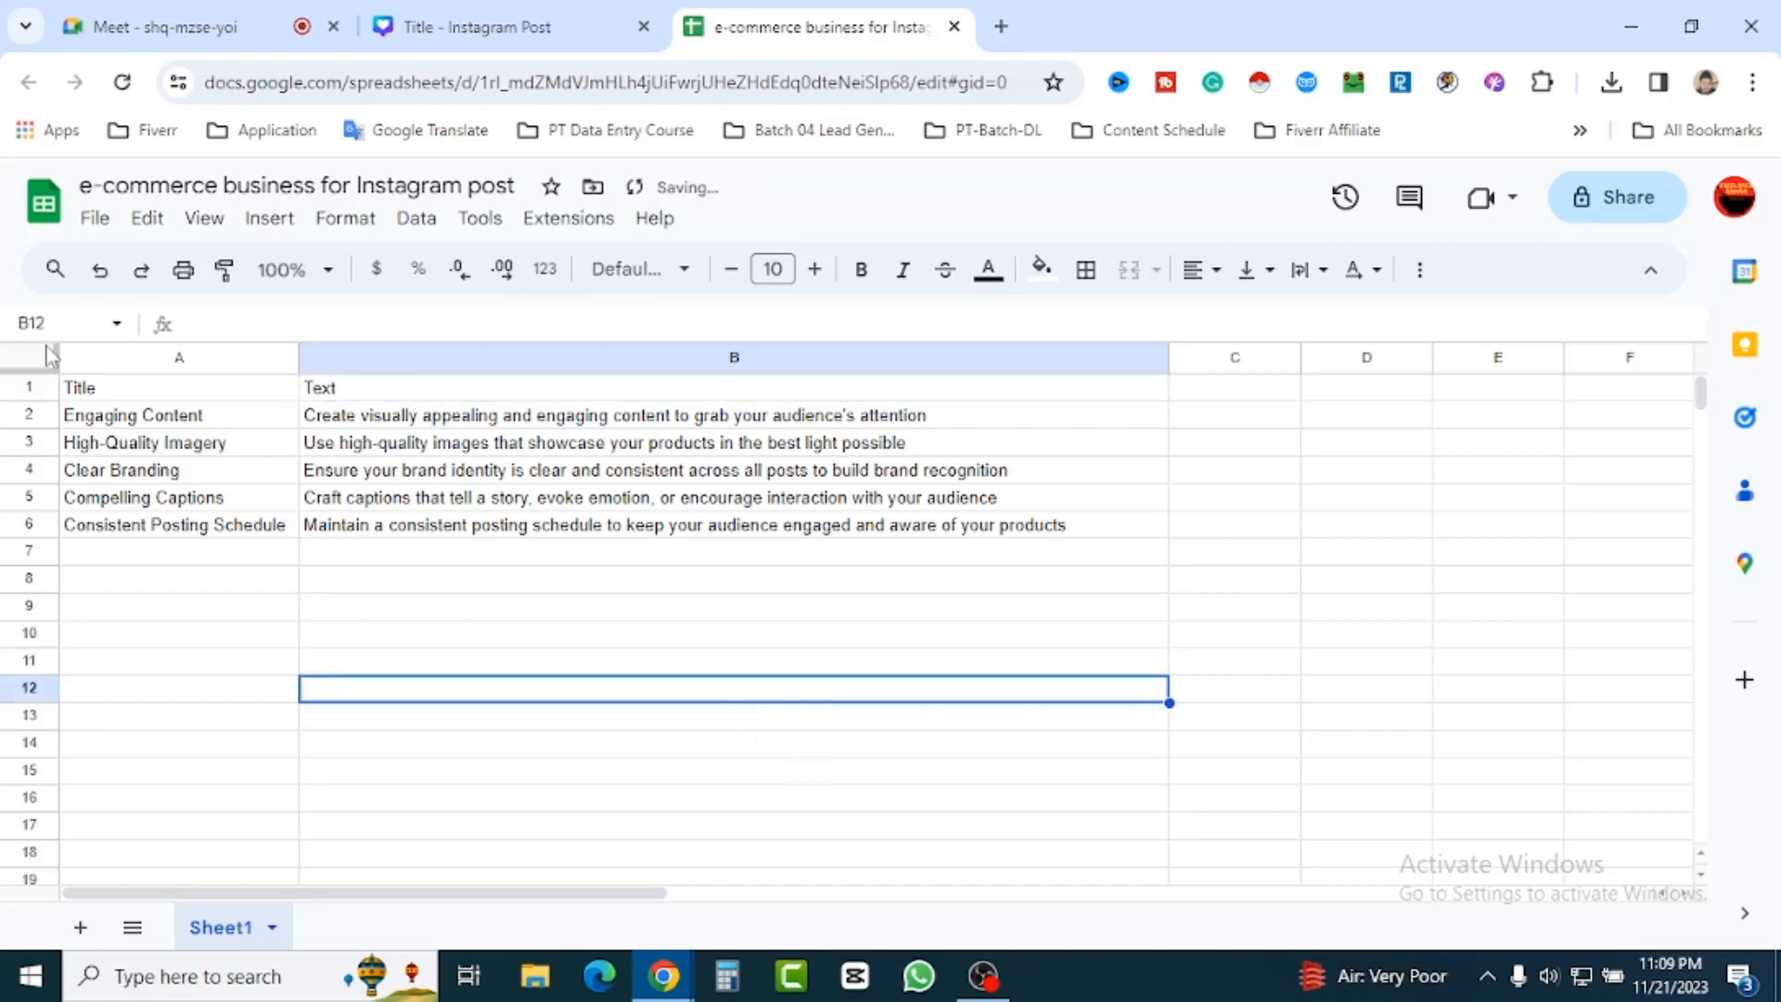
# Download the spreadsheet as a CSV file and upload it as the bulk-create data in Canva.
pyautogui.click(95, 217)
pyautogui.moveTo(387, 553)
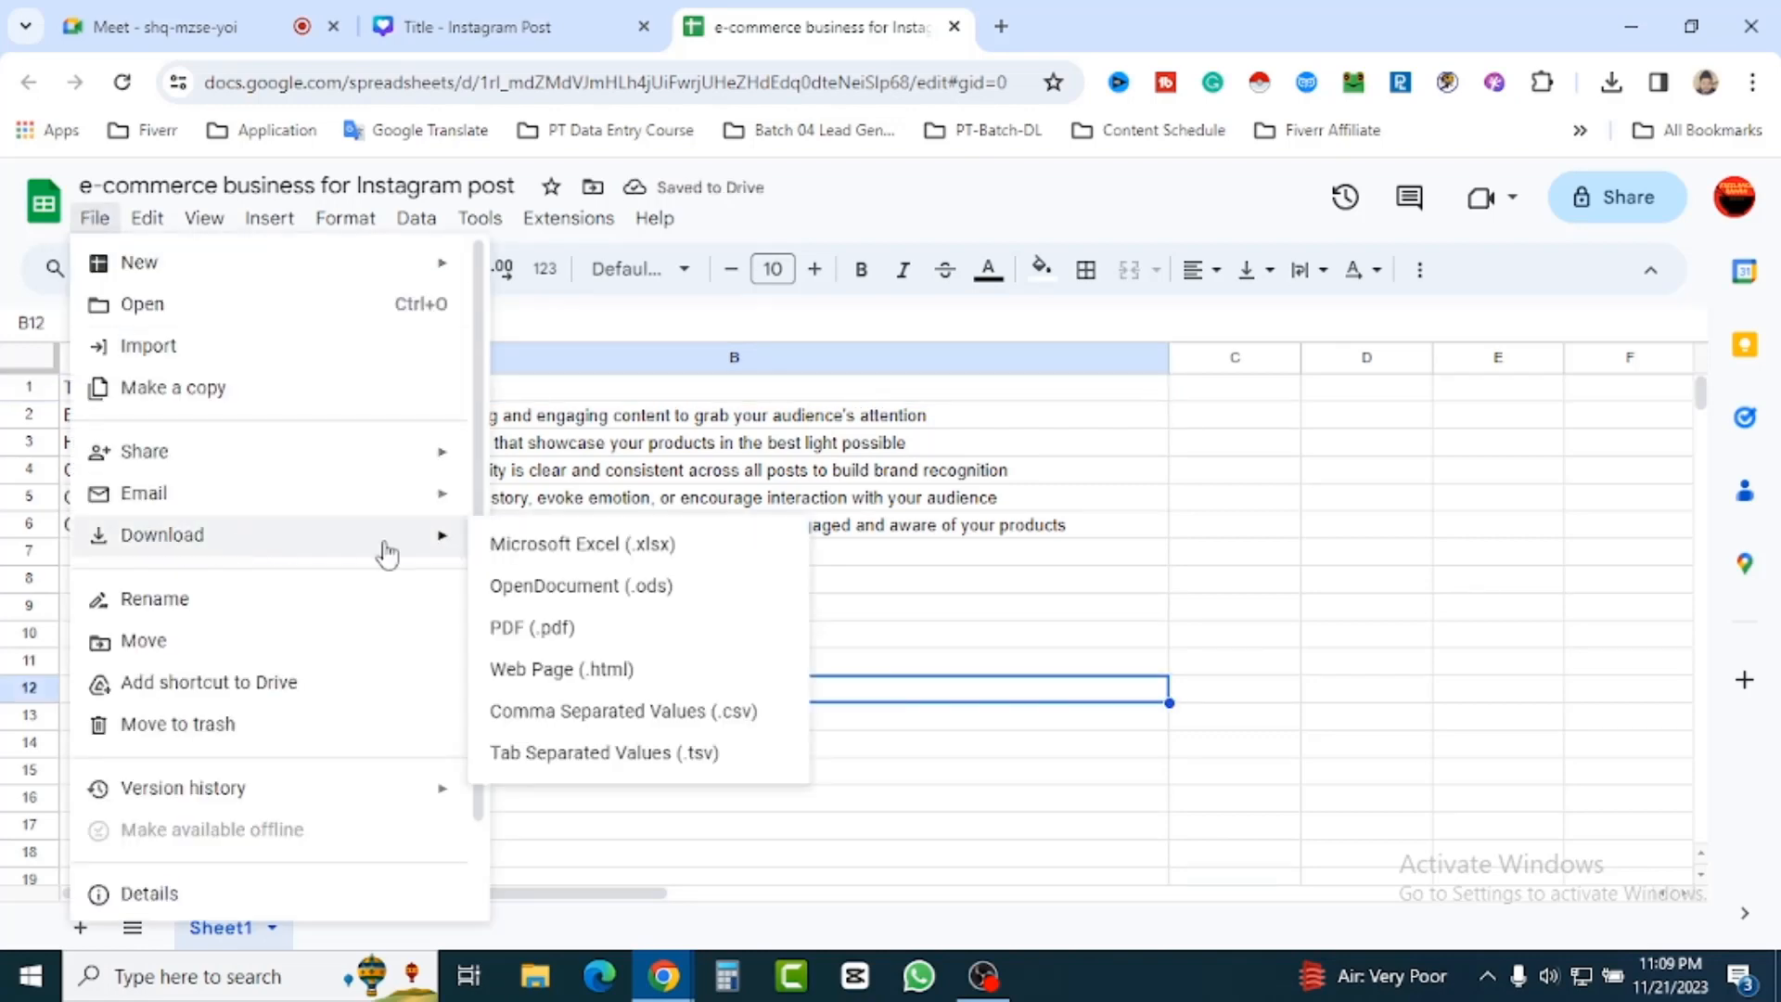
pyautogui.click(688, 718)
pyautogui.hotkey('ctrl', 'shift', 'Tab')
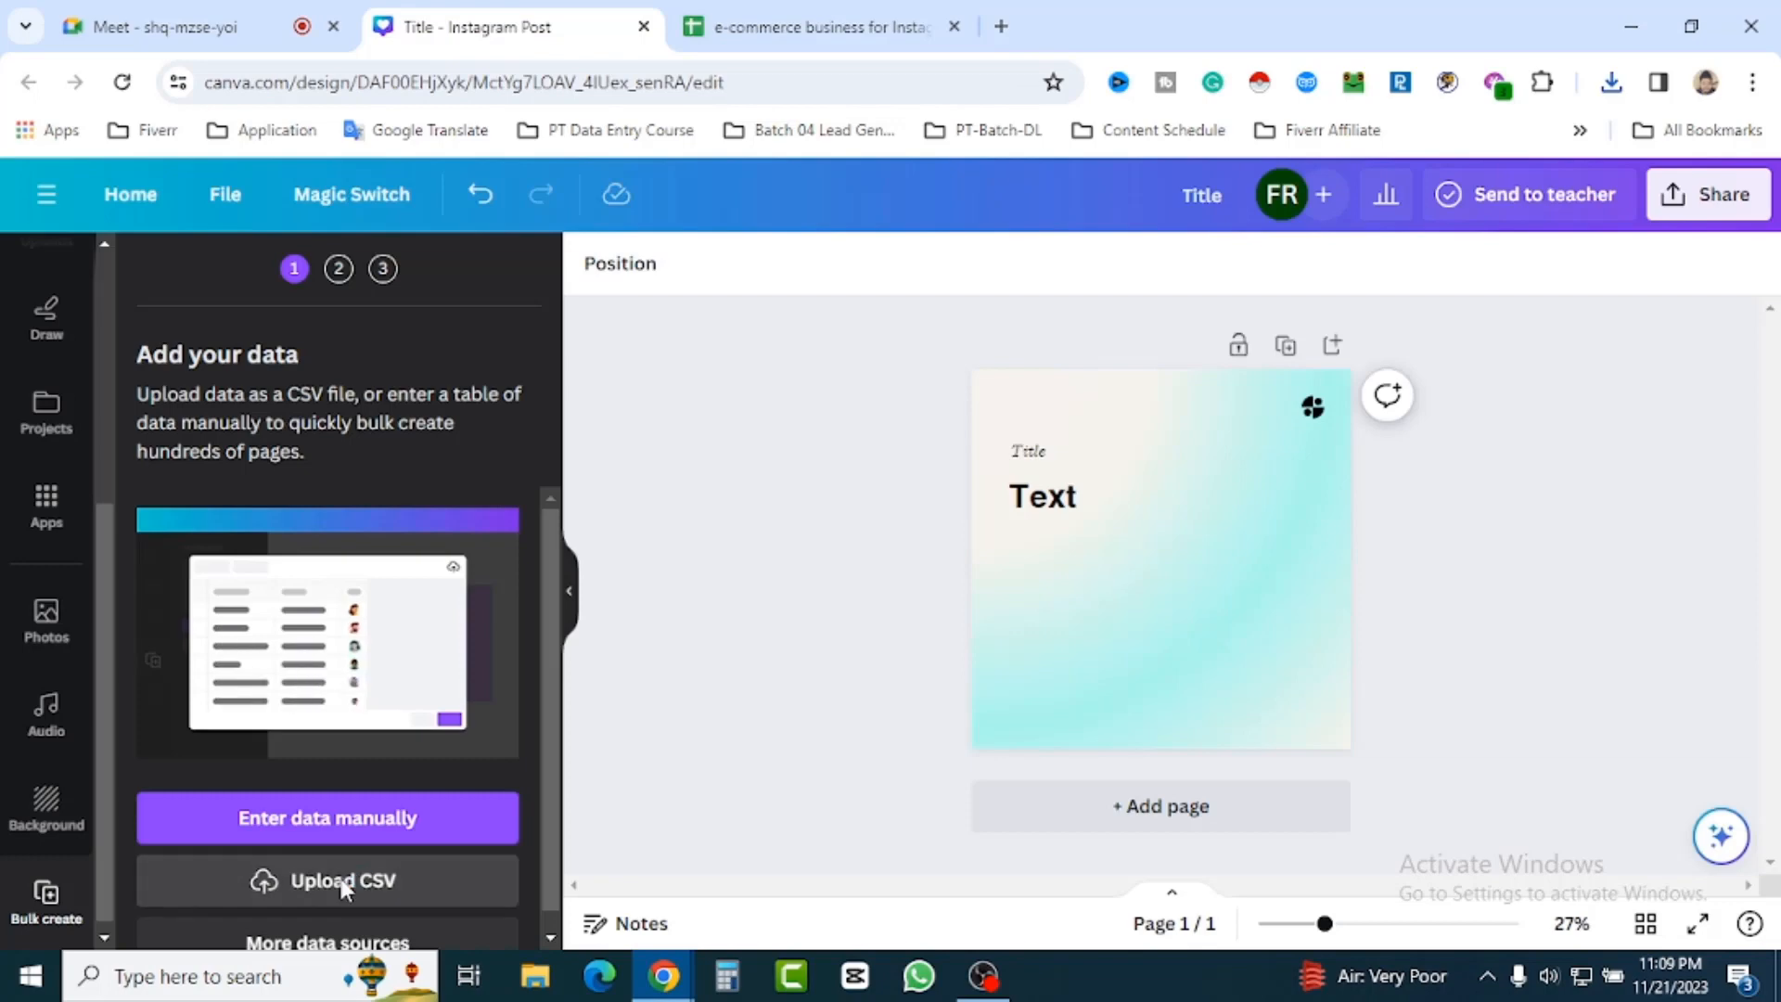
pyautogui.click(342, 883)
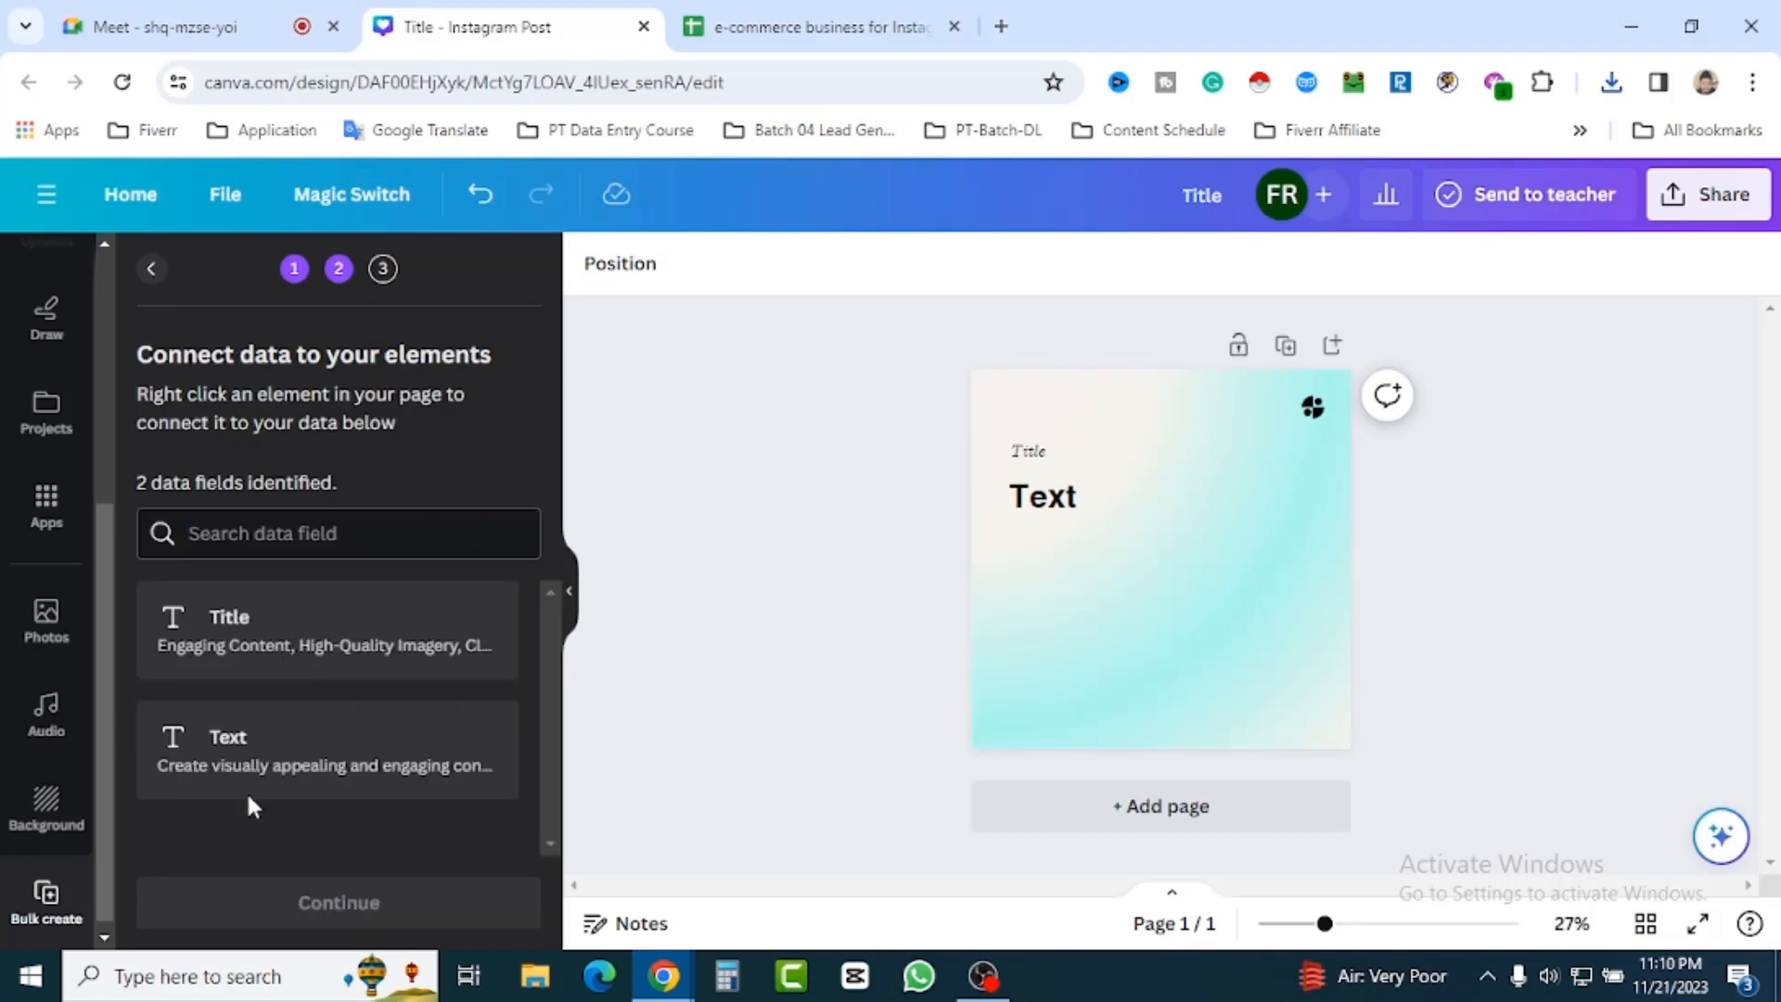
# Compare the spreadsheet's Title and Text header cells with the identified data fields, ending on the Canva template.
pyautogui.click(821, 27)
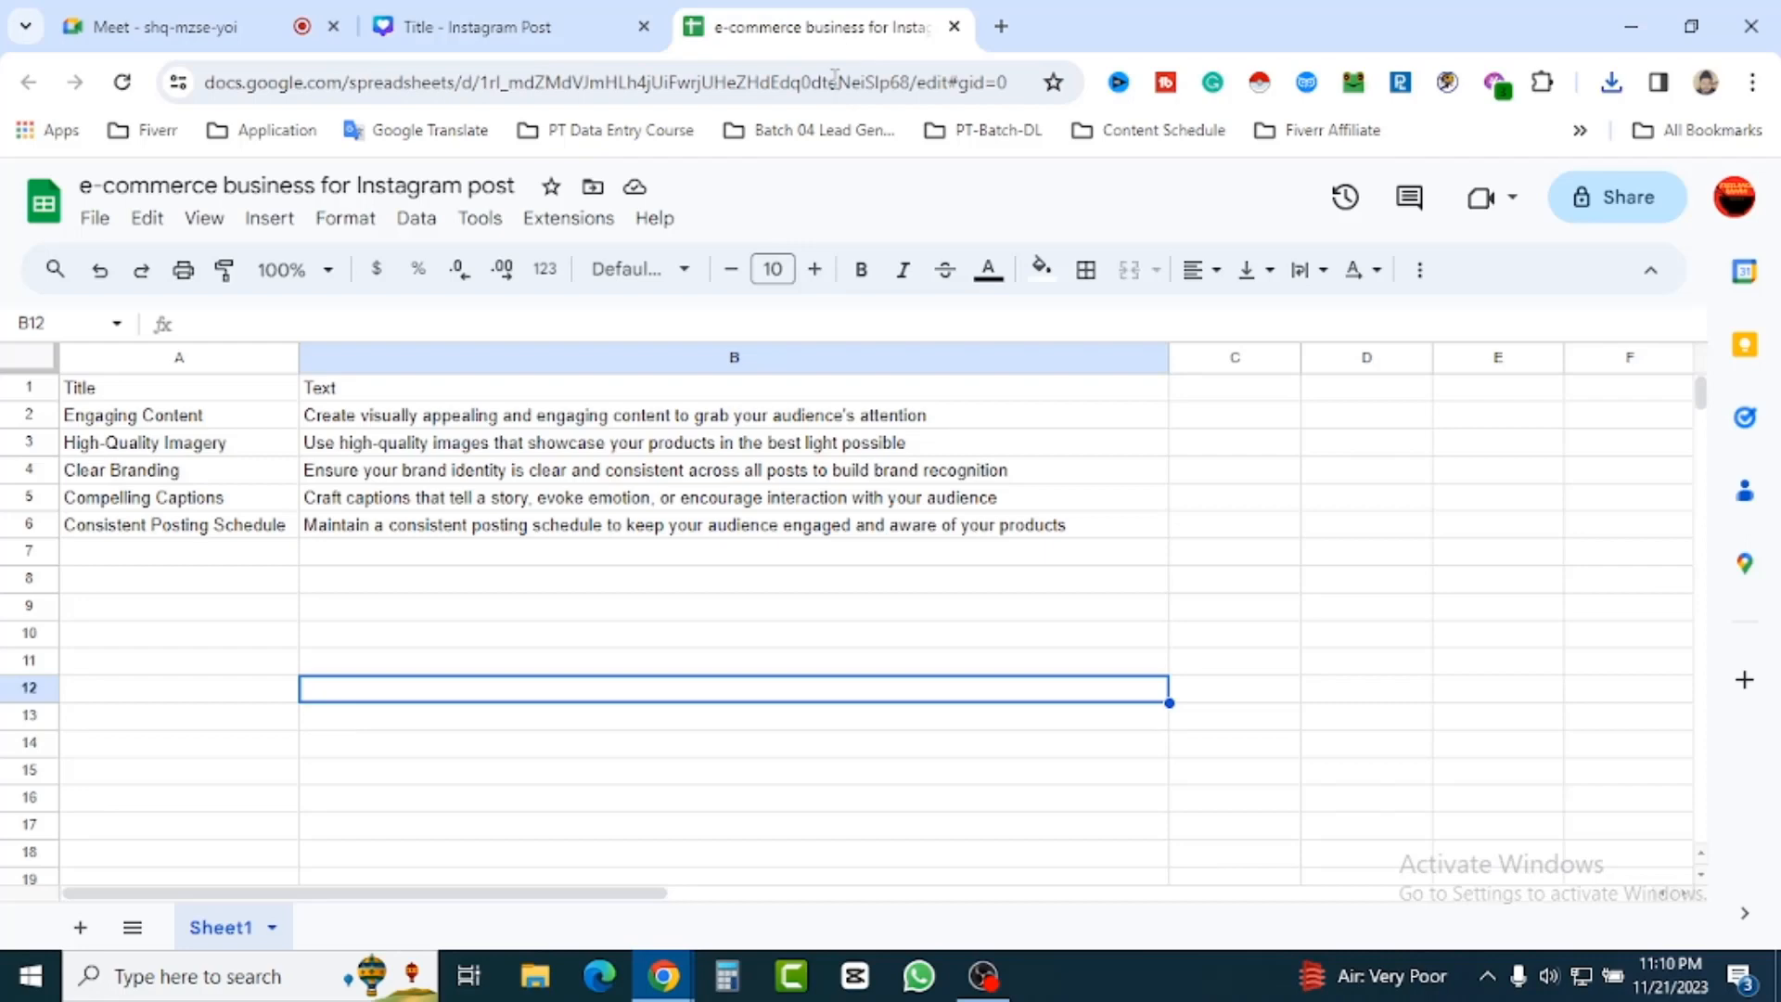
pyautogui.click(158, 389)
pyautogui.click(343, 390)
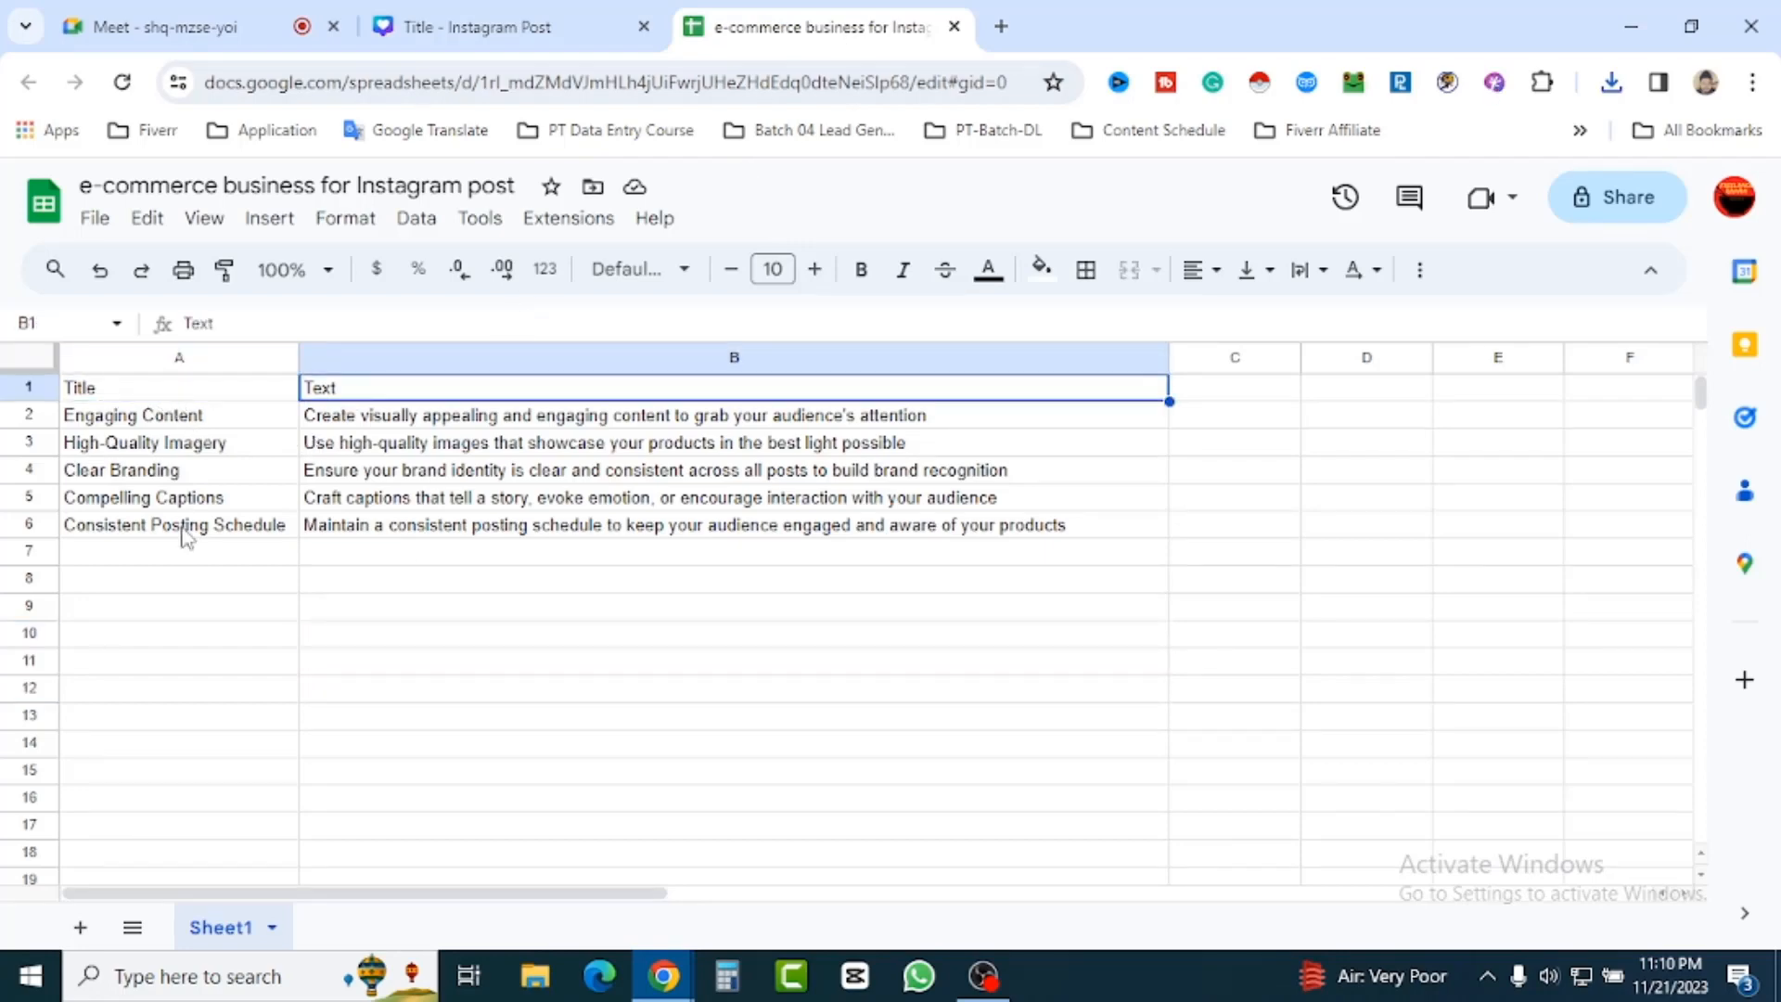
pyautogui.click(485, 26)
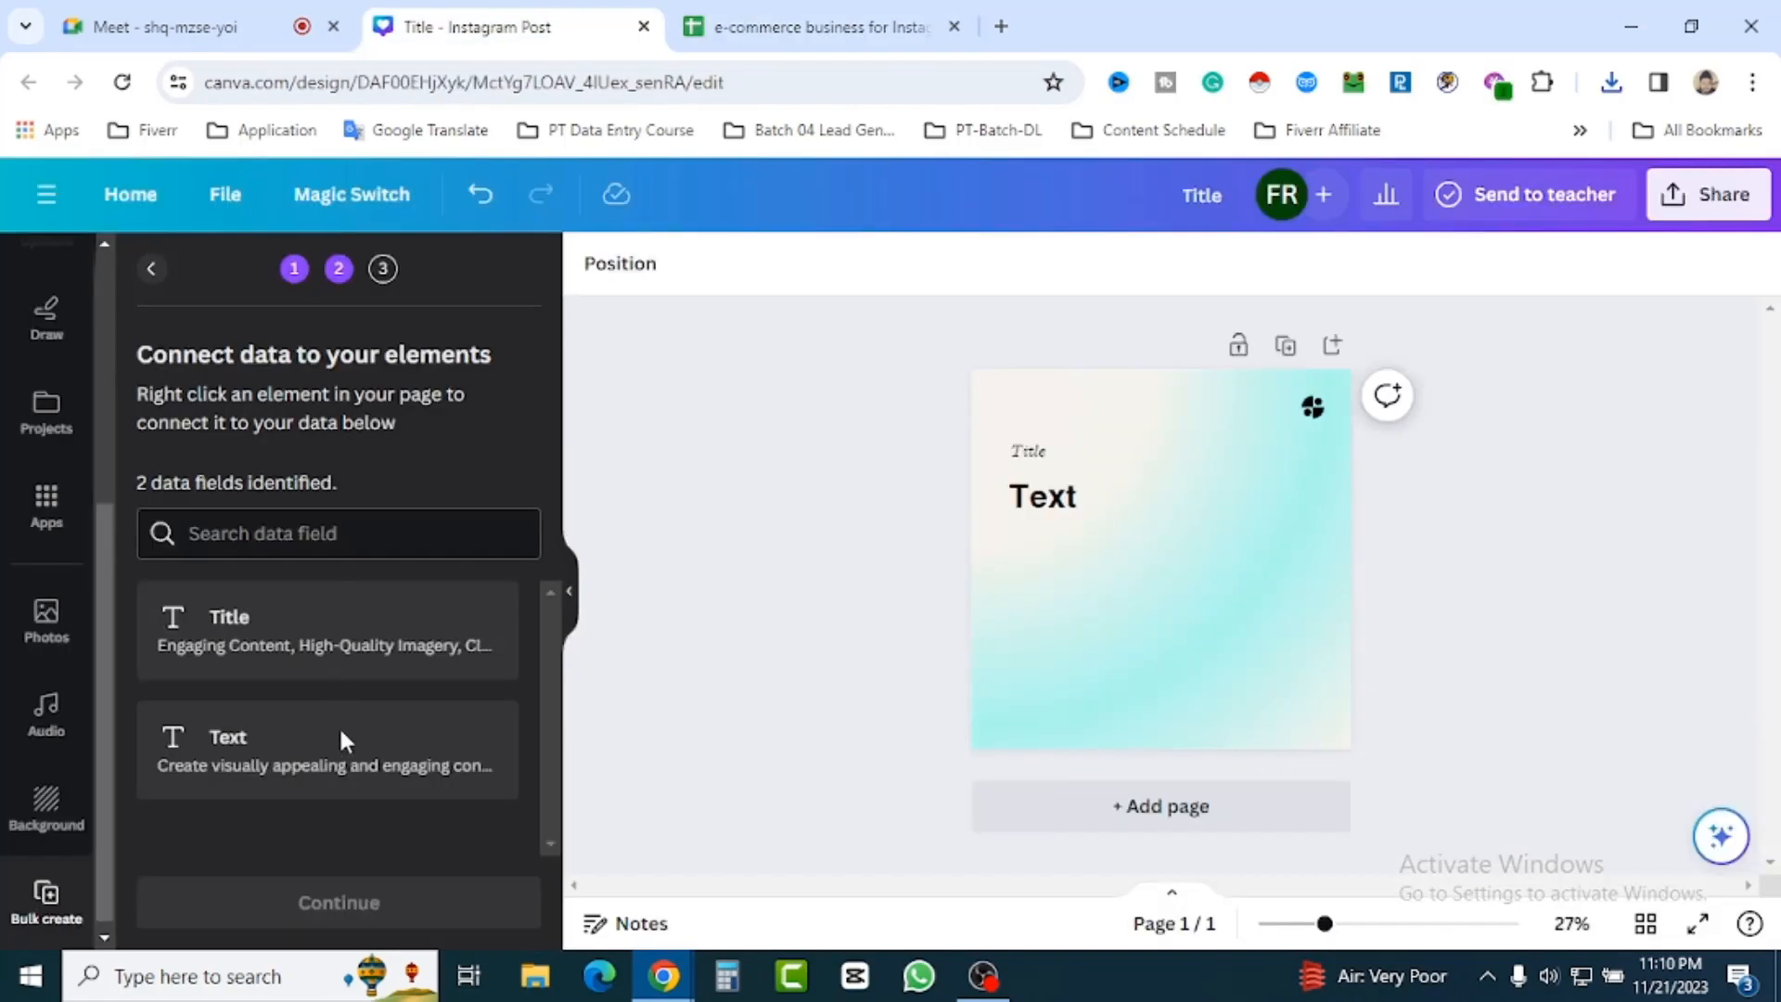
# Connect the template's upper text line to the Title data field and the bold text below it to the Text field.
pyautogui.click(1034, 459)
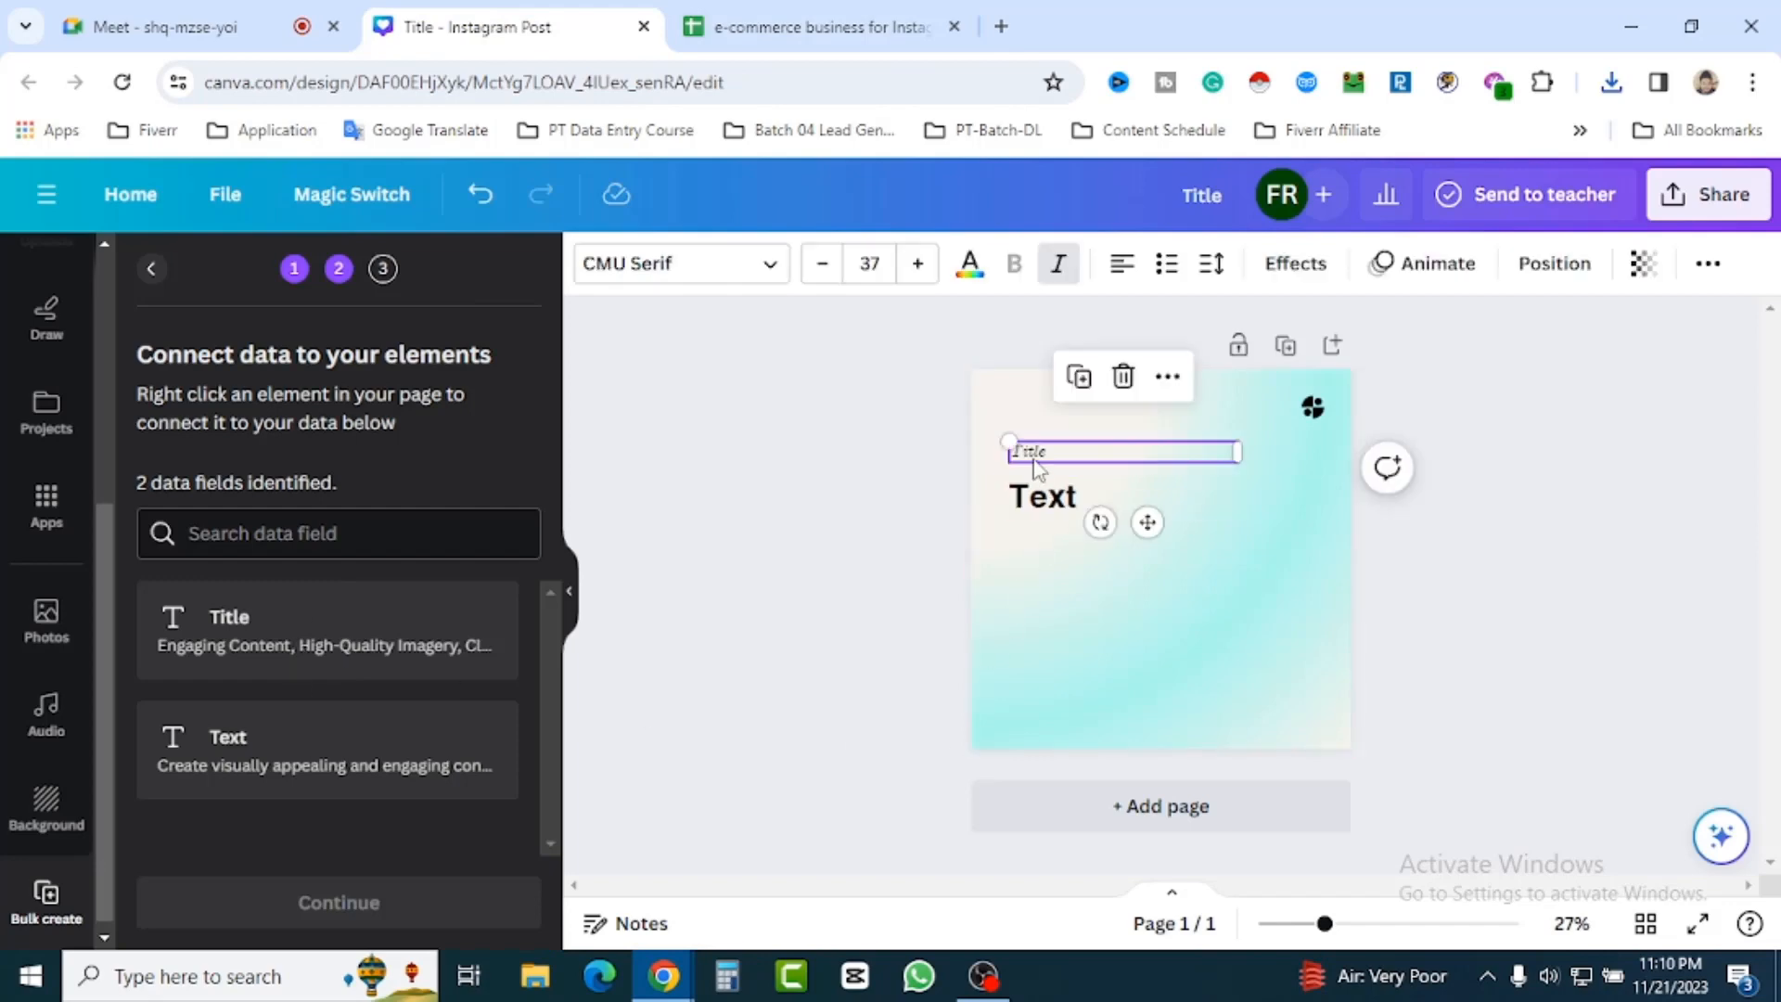
pyautogui.rightClick(1063, 462)
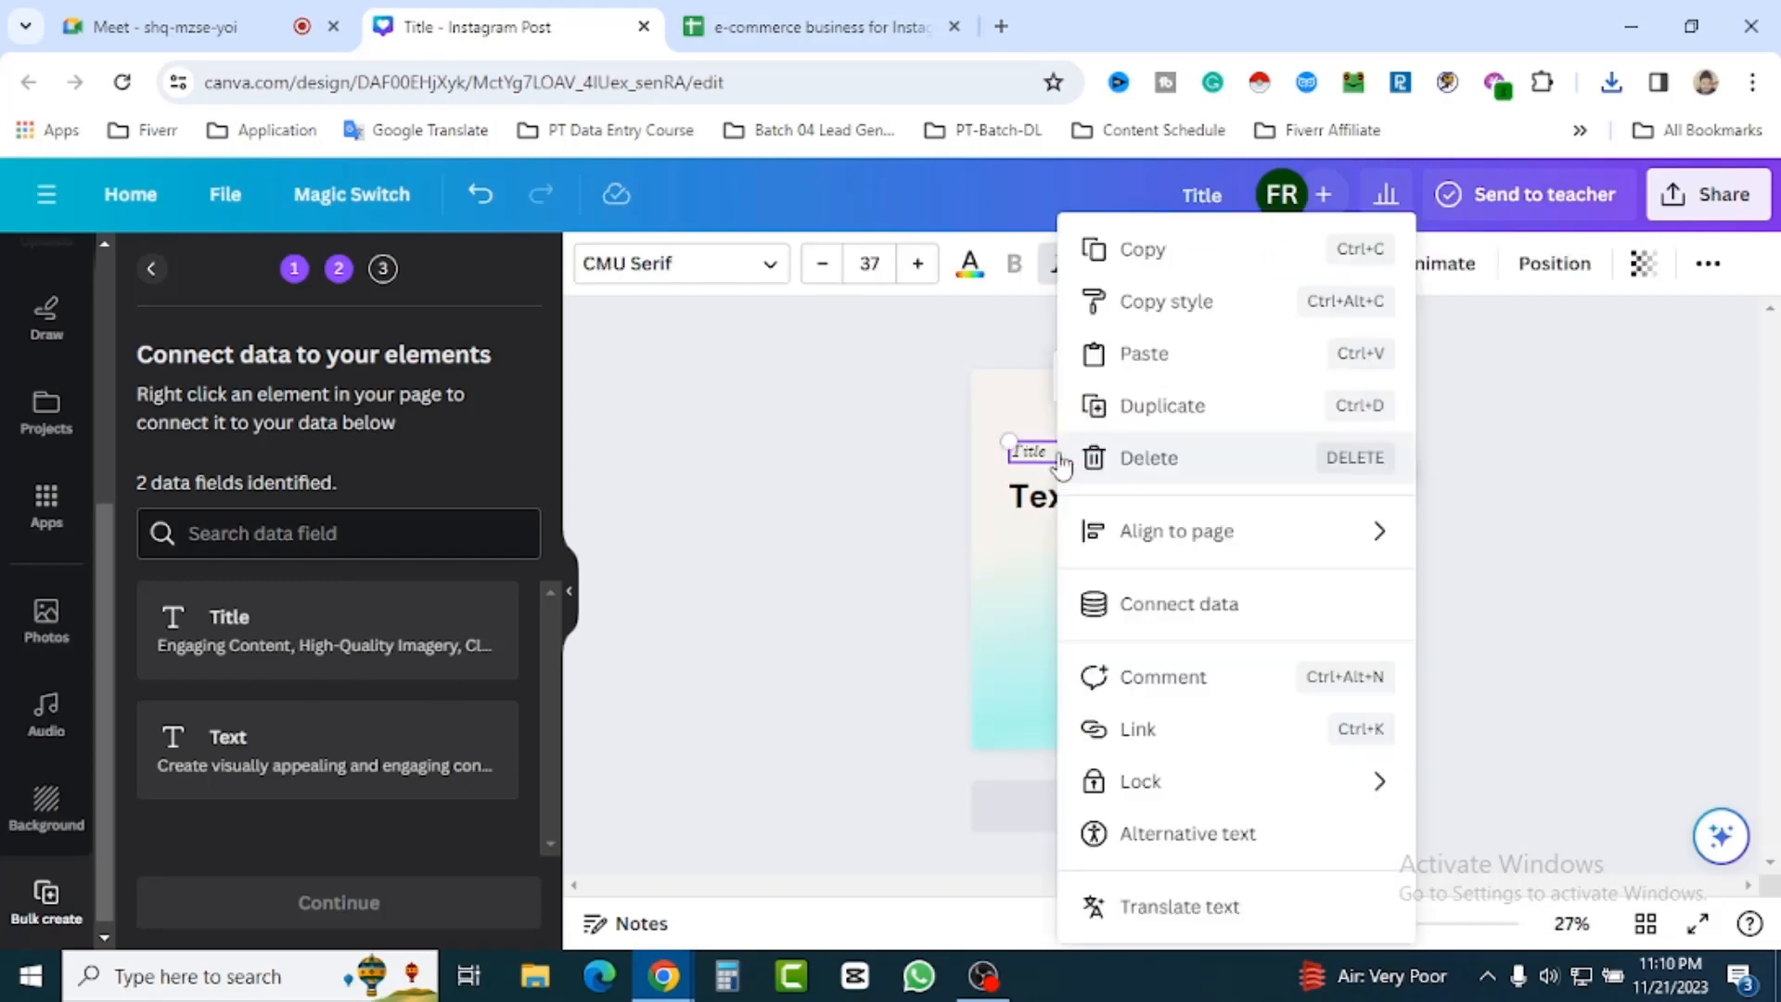
pyautogui.click(1196, 607)
pyautogui.click(1192, 620)
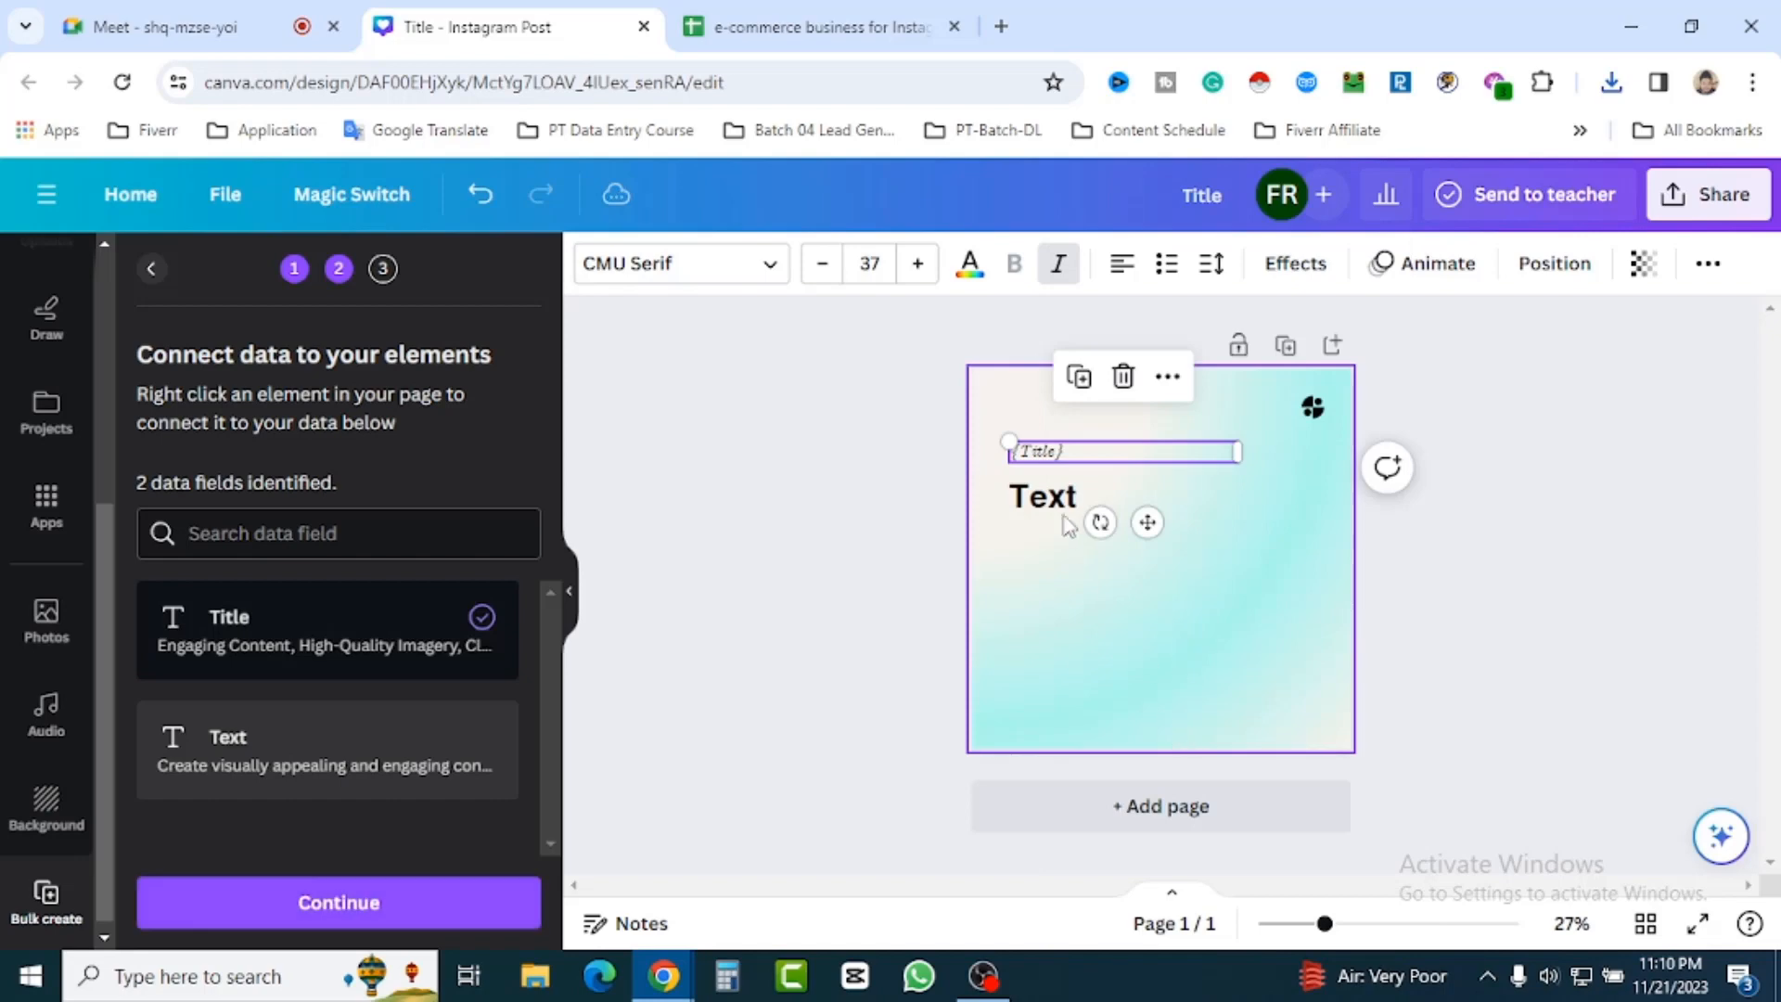
pyautogui.click(1060, 508)
pyautogui.rightClick(1058, 505)
pyautogui.click(1192, 620)
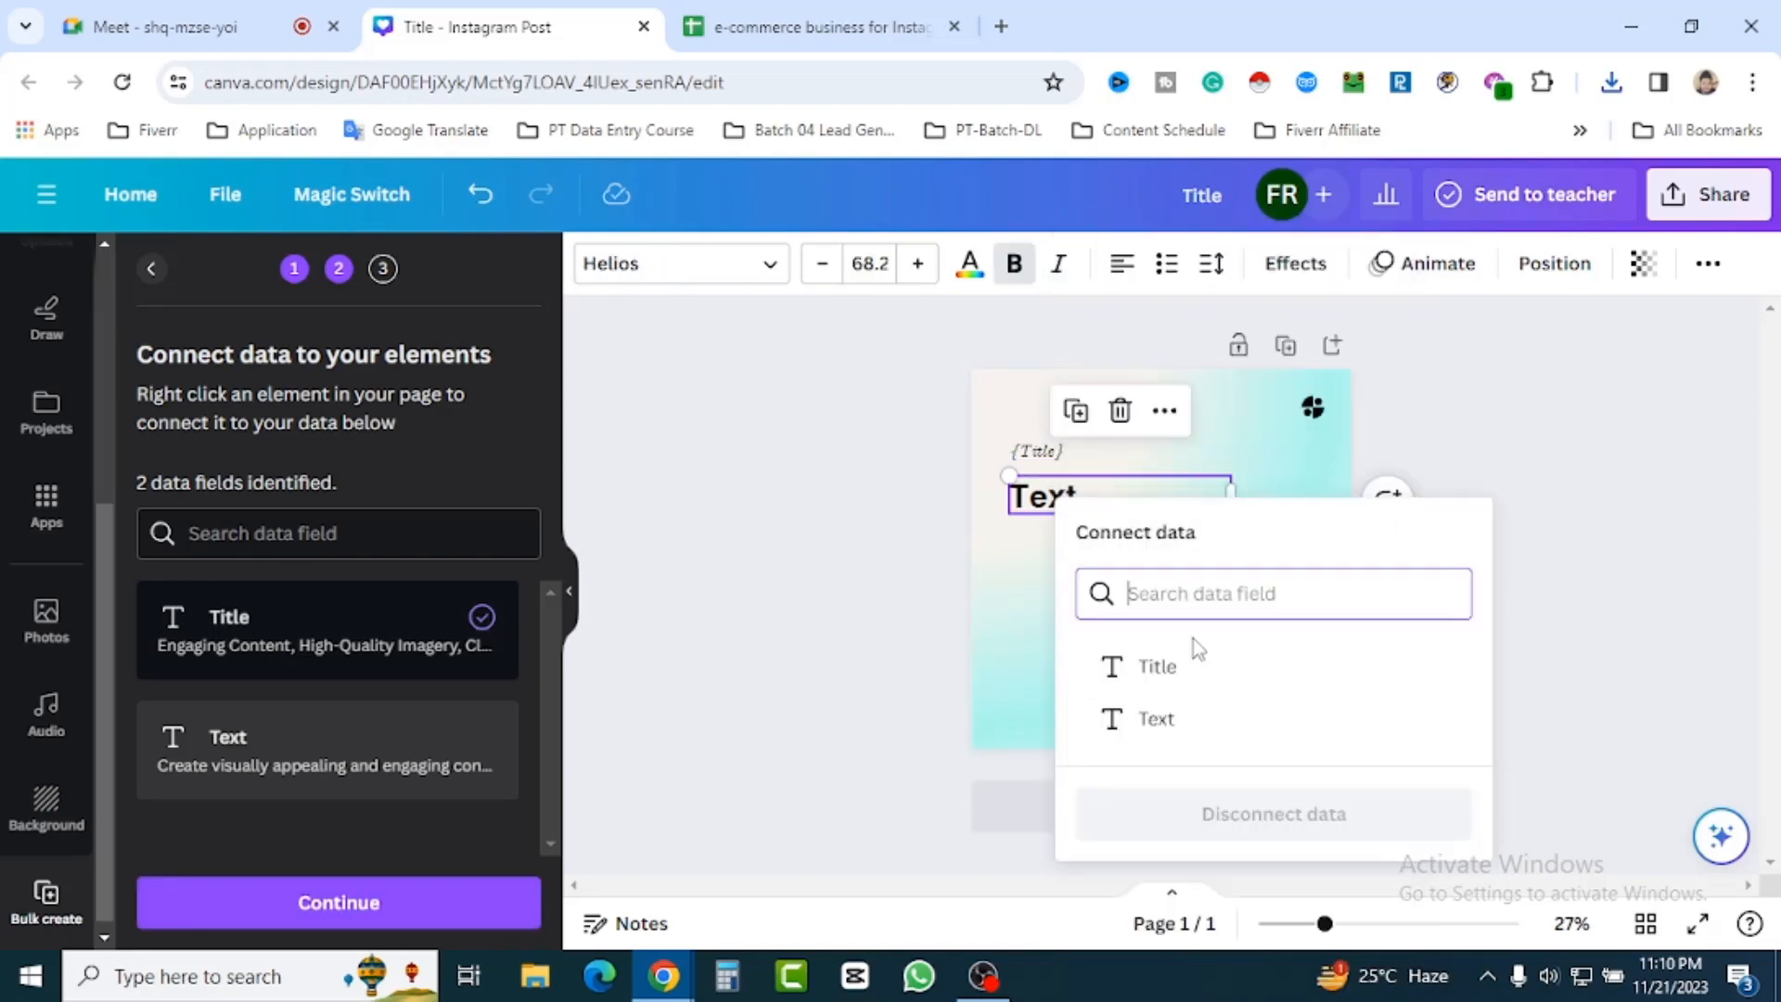
pyautogui.click(1178, 723)
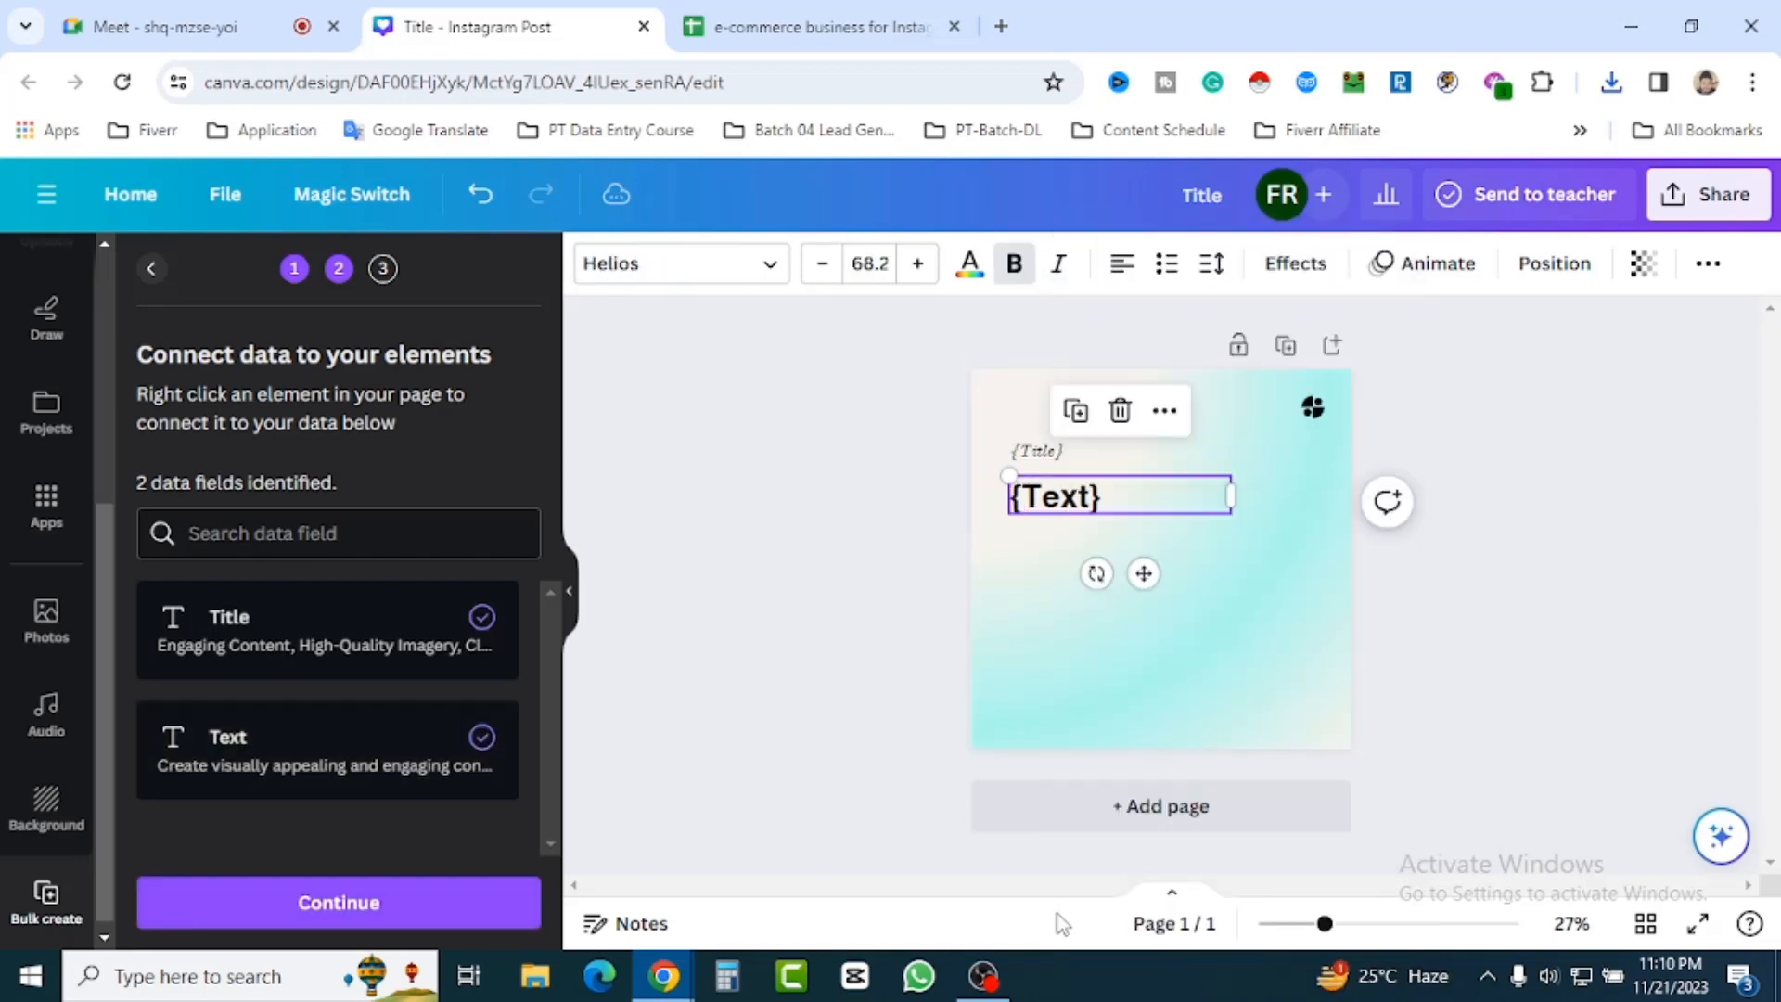
# Generate the 5 designs from all data rows and check how the text fits on each page.
pyautogui.click(358, 904)
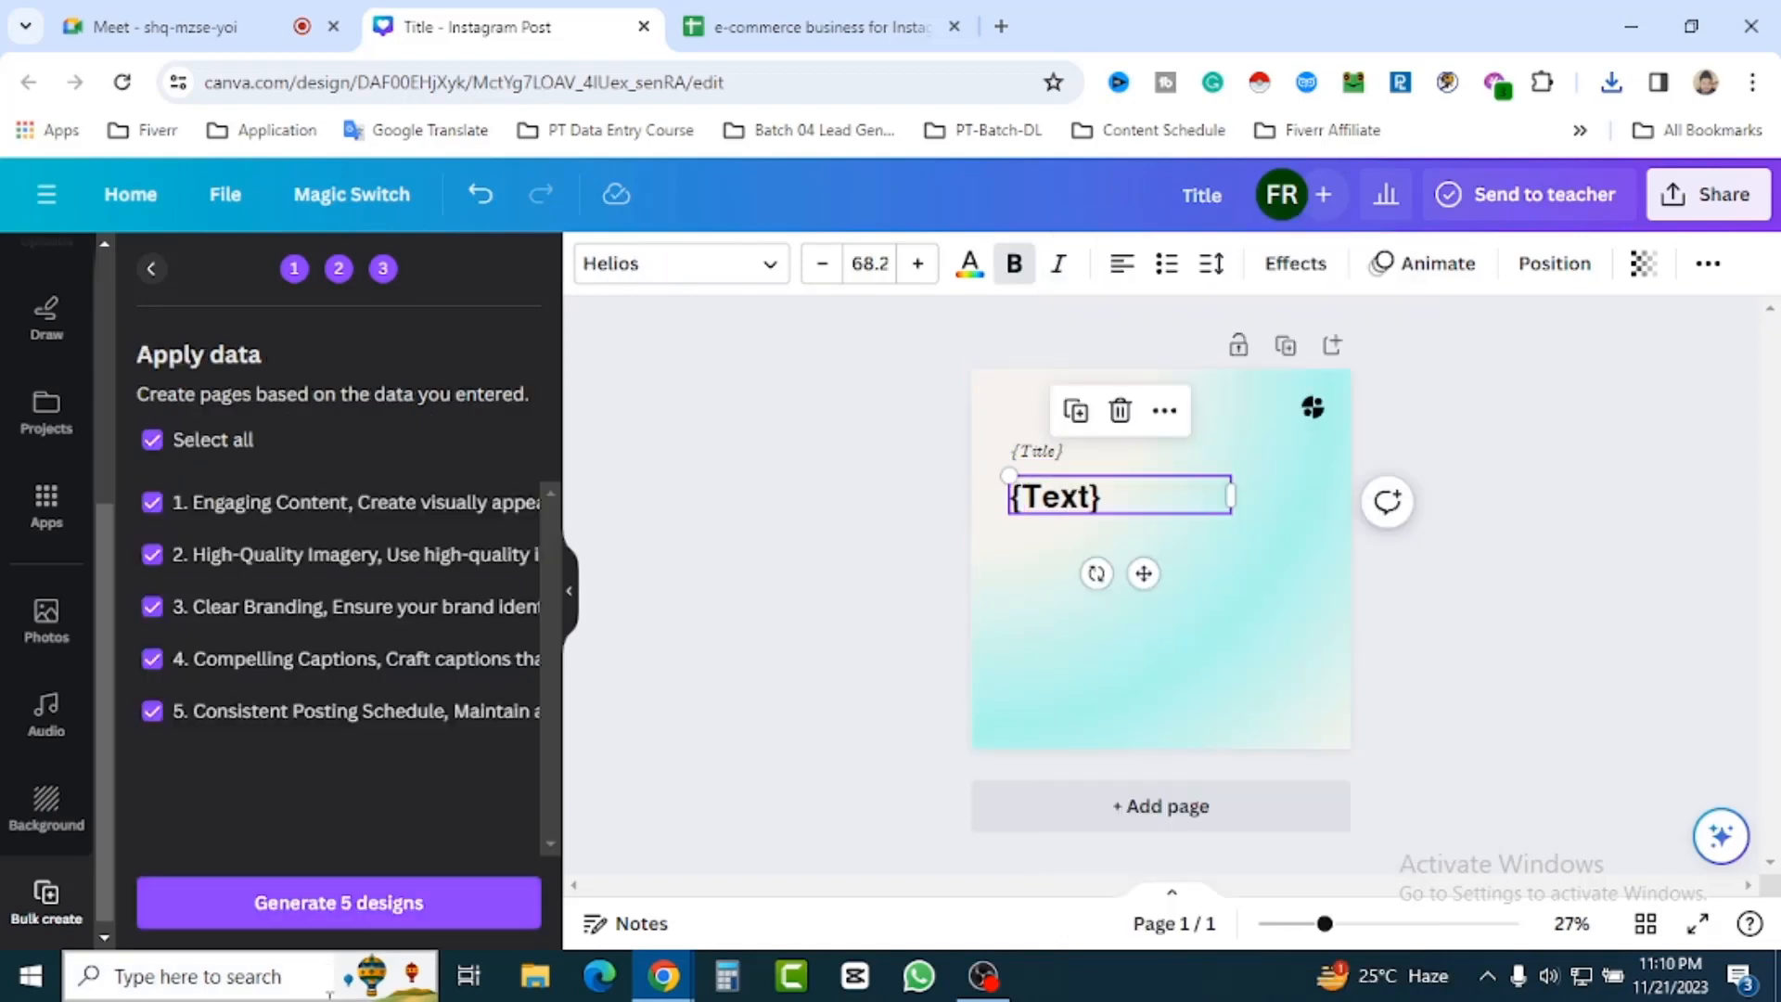
pyautogui.click(369, 904)
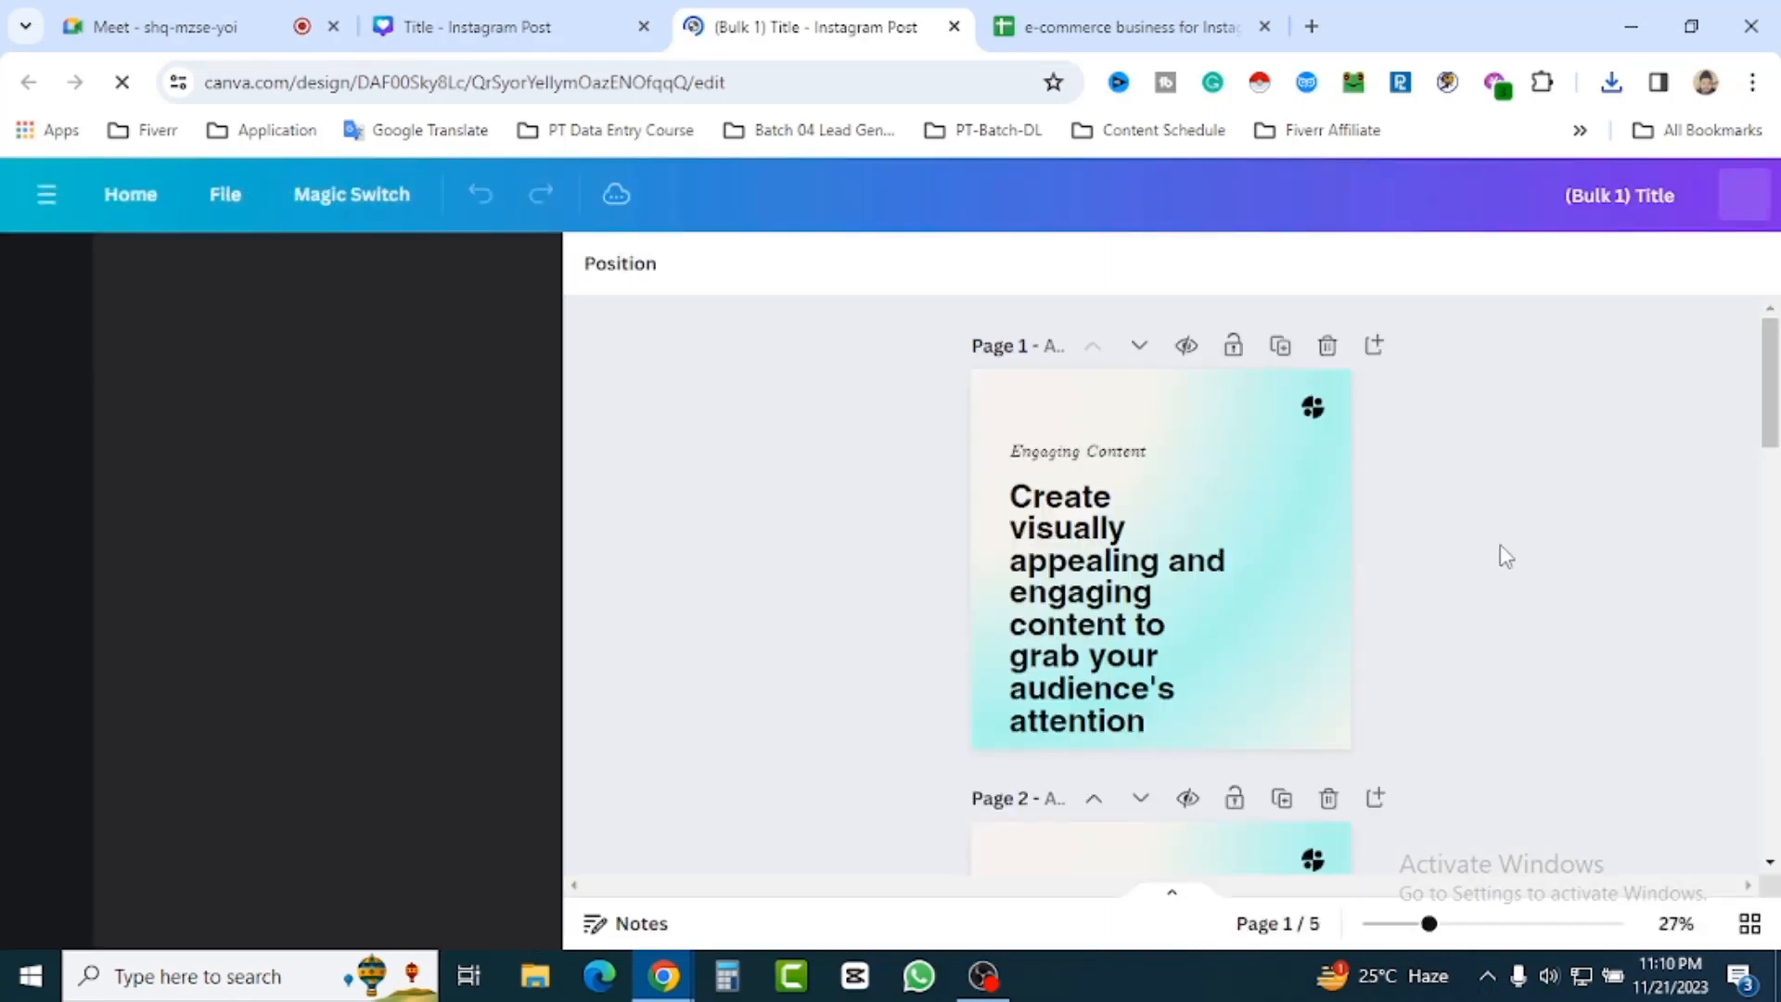
pyautogui.scroll(-5, 1436, 556)
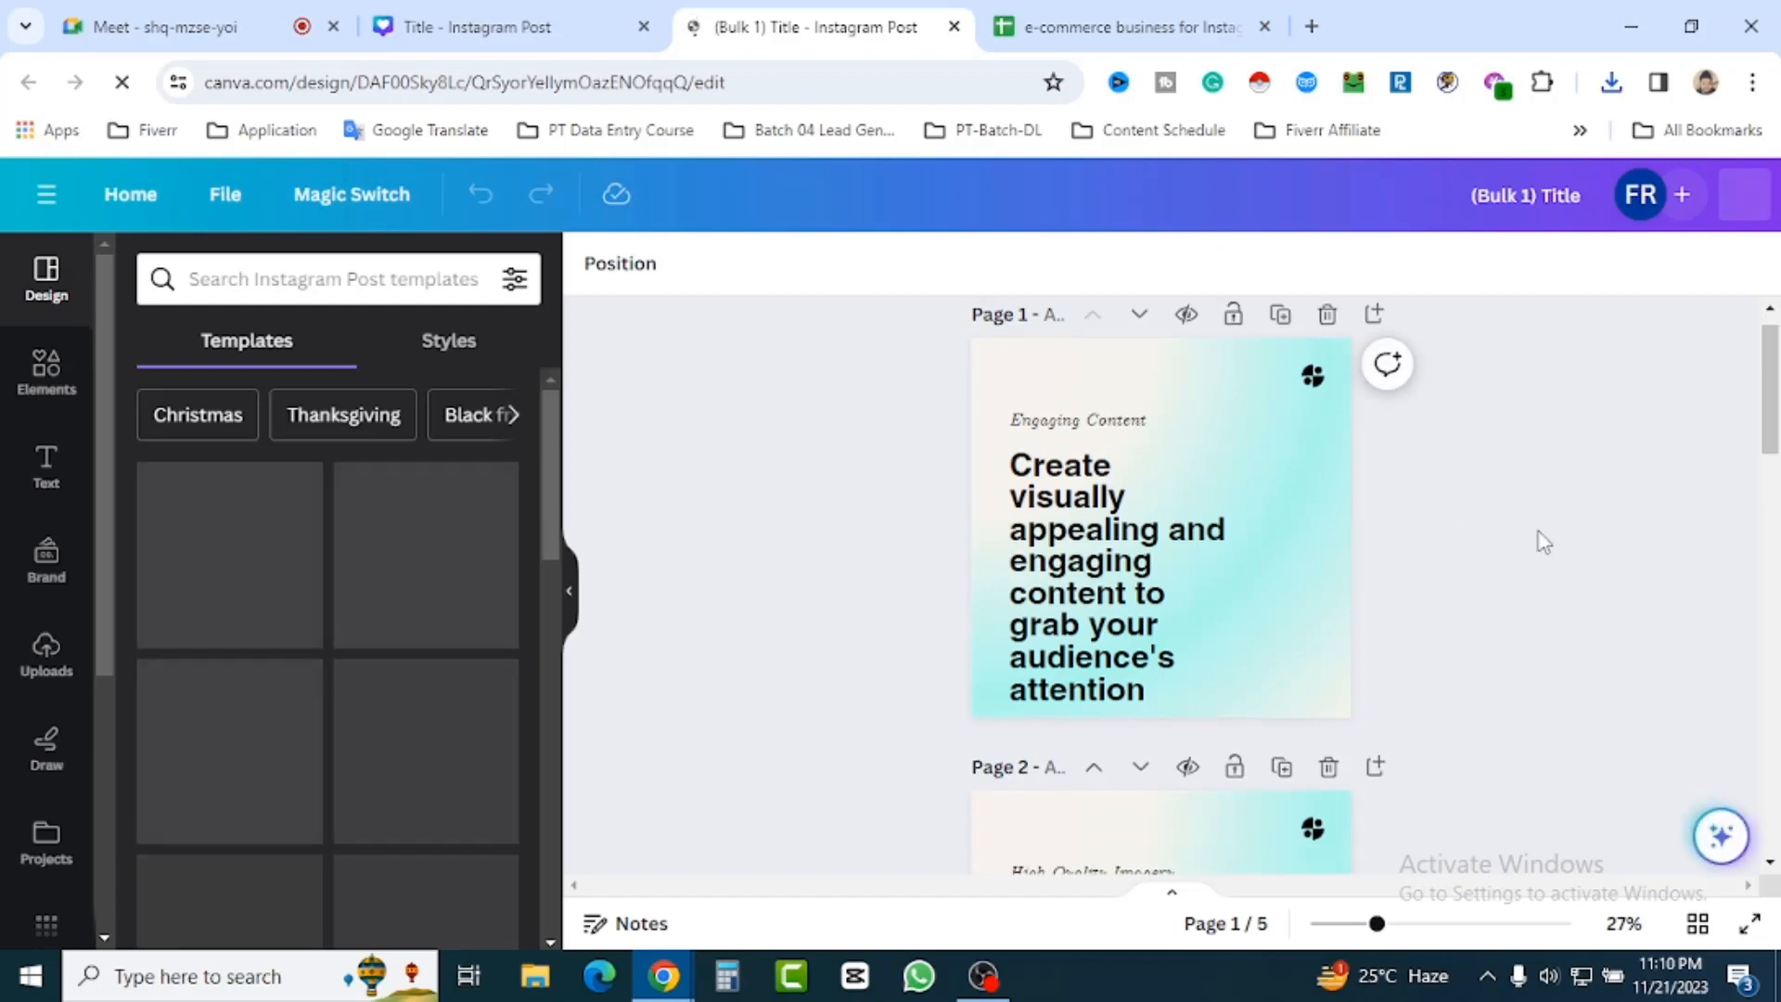
pyautogui.scroll(-10, 1540, 541)
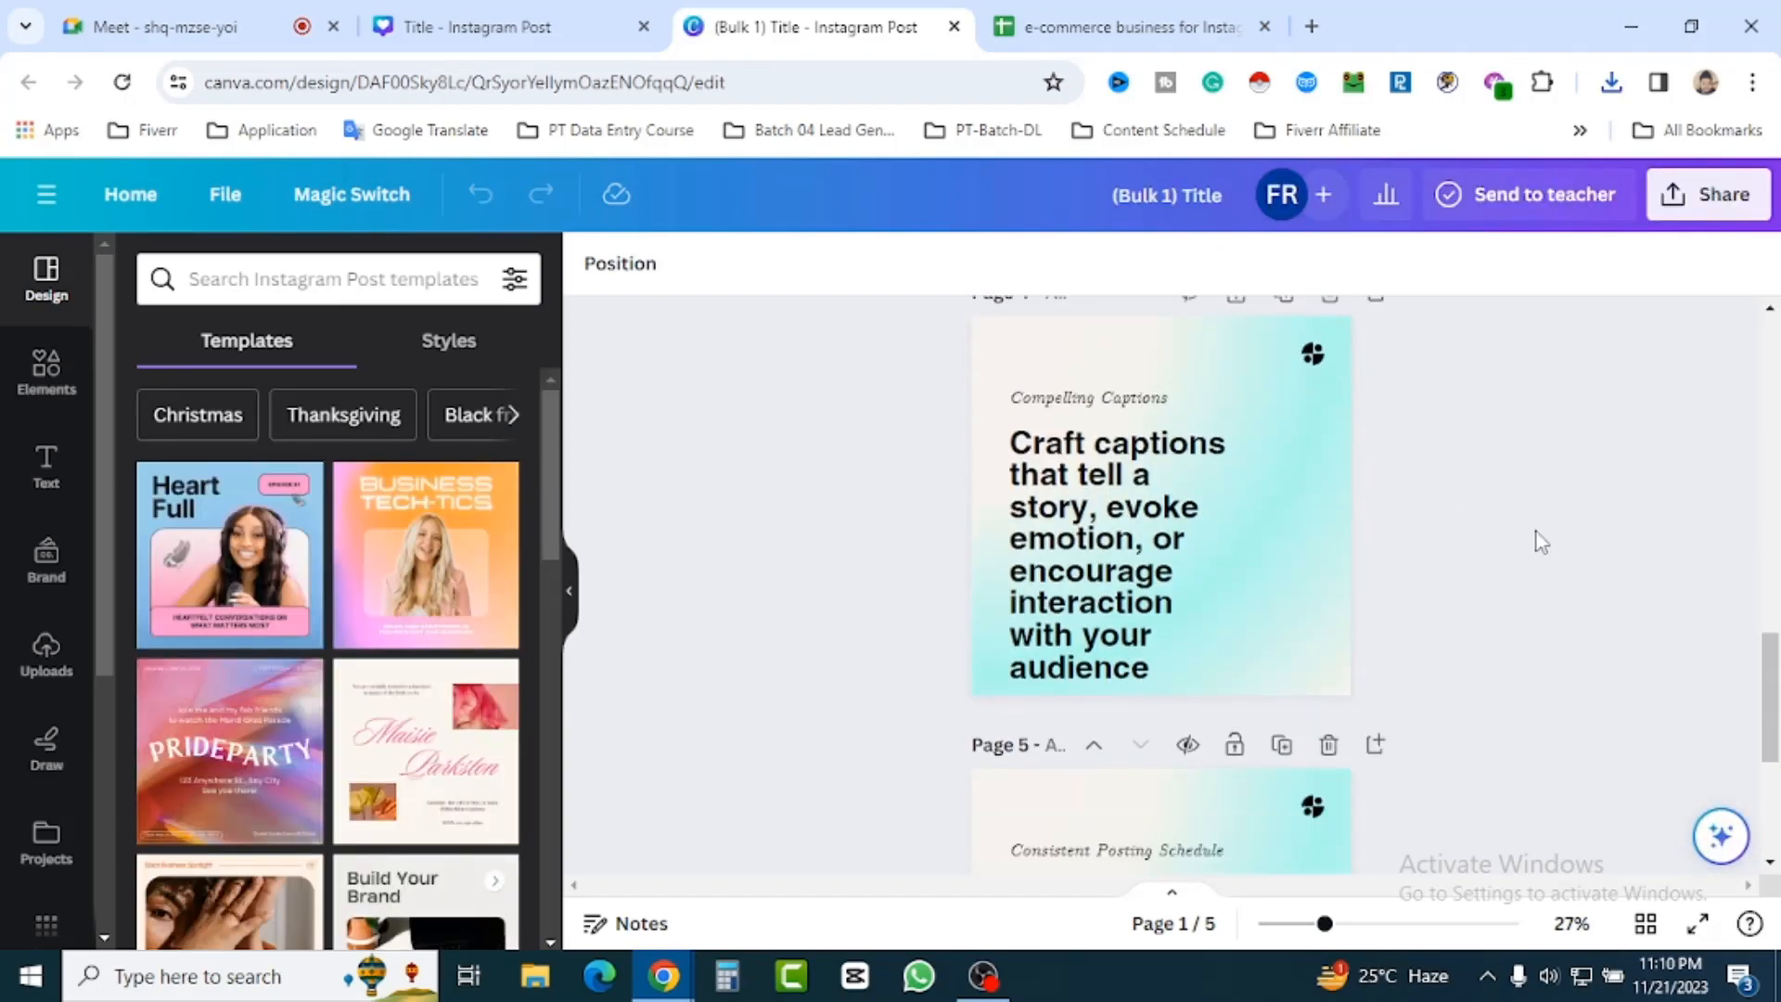
pyautogui.scroll(-4, 1539, 542)
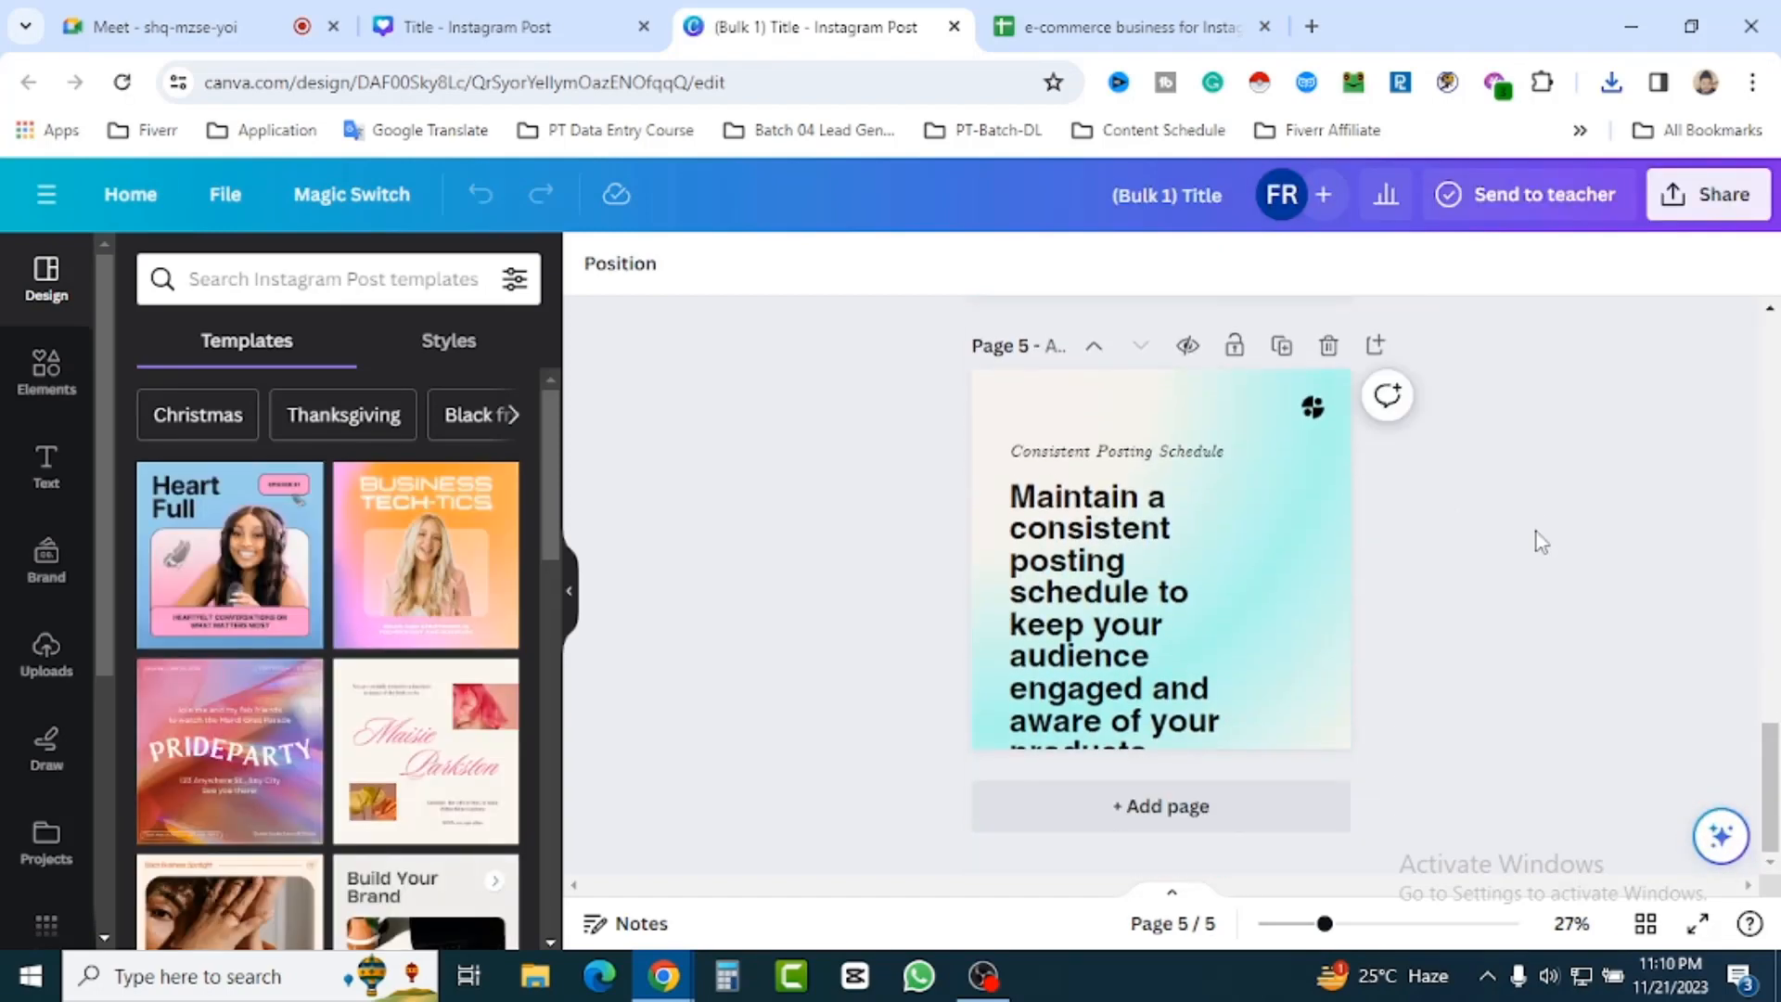
# Reduce the font size of the {Text} placeholder in the template to 47.2.
pyautogui.click(510, 28)
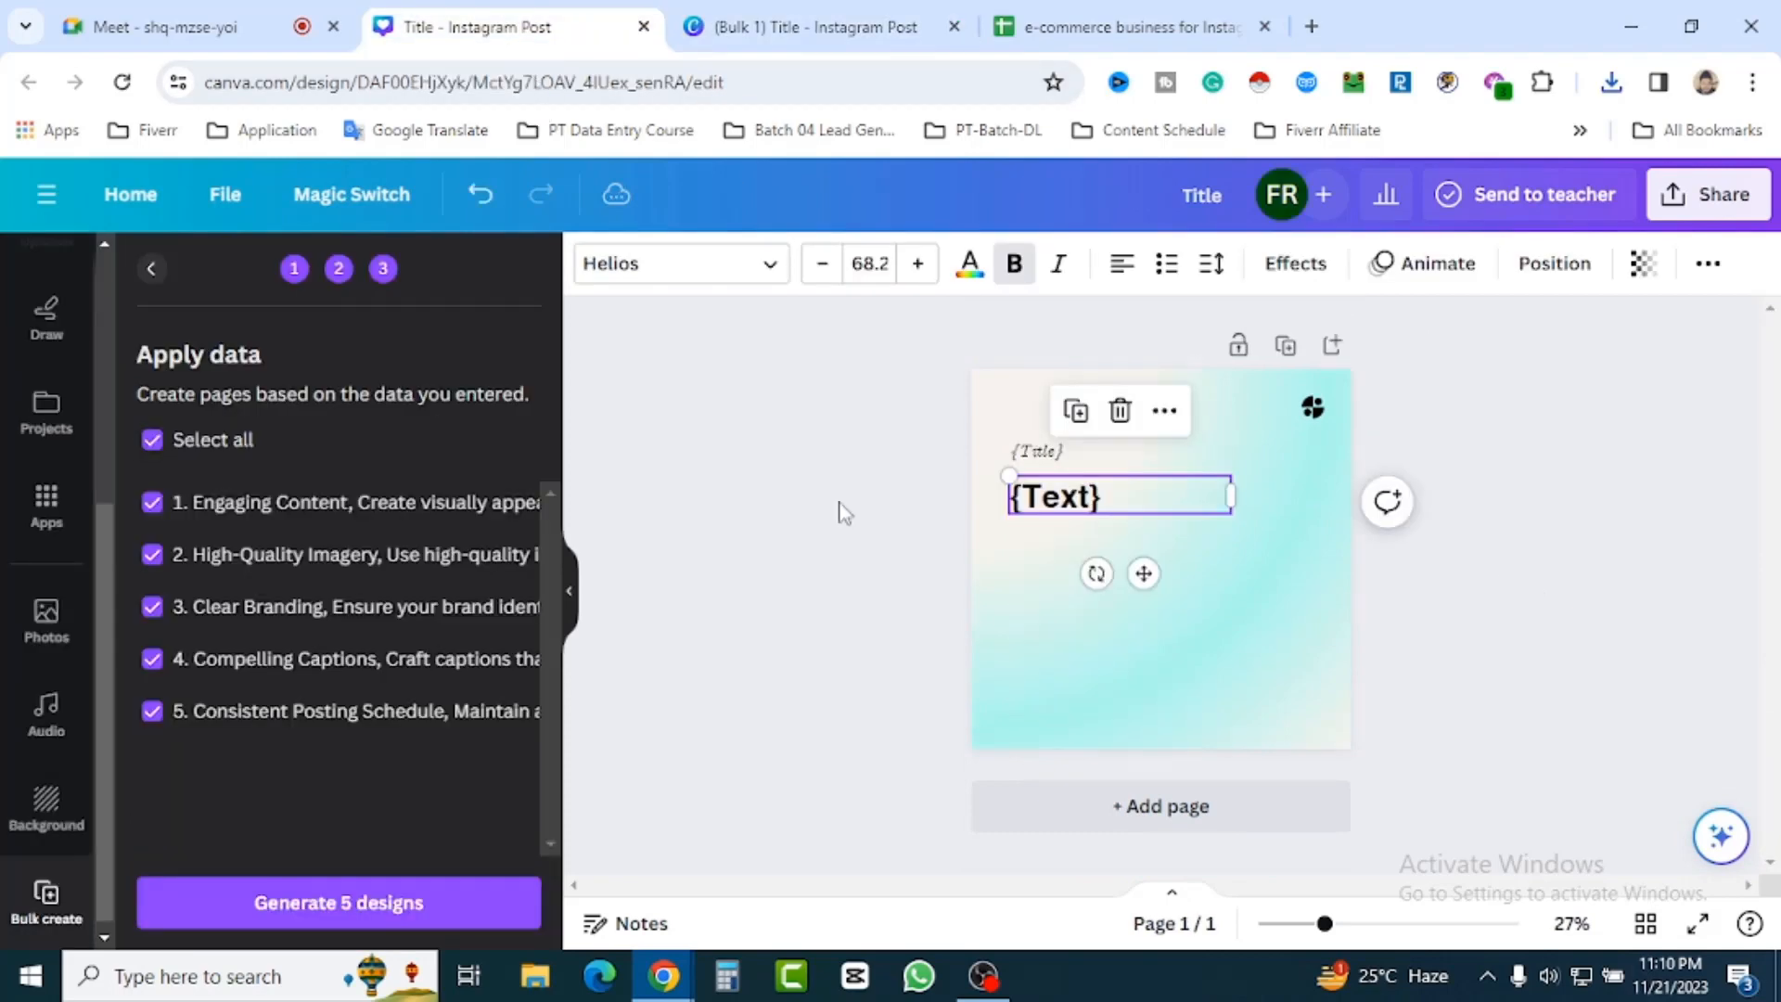
pyautogui.click(1122, 518)
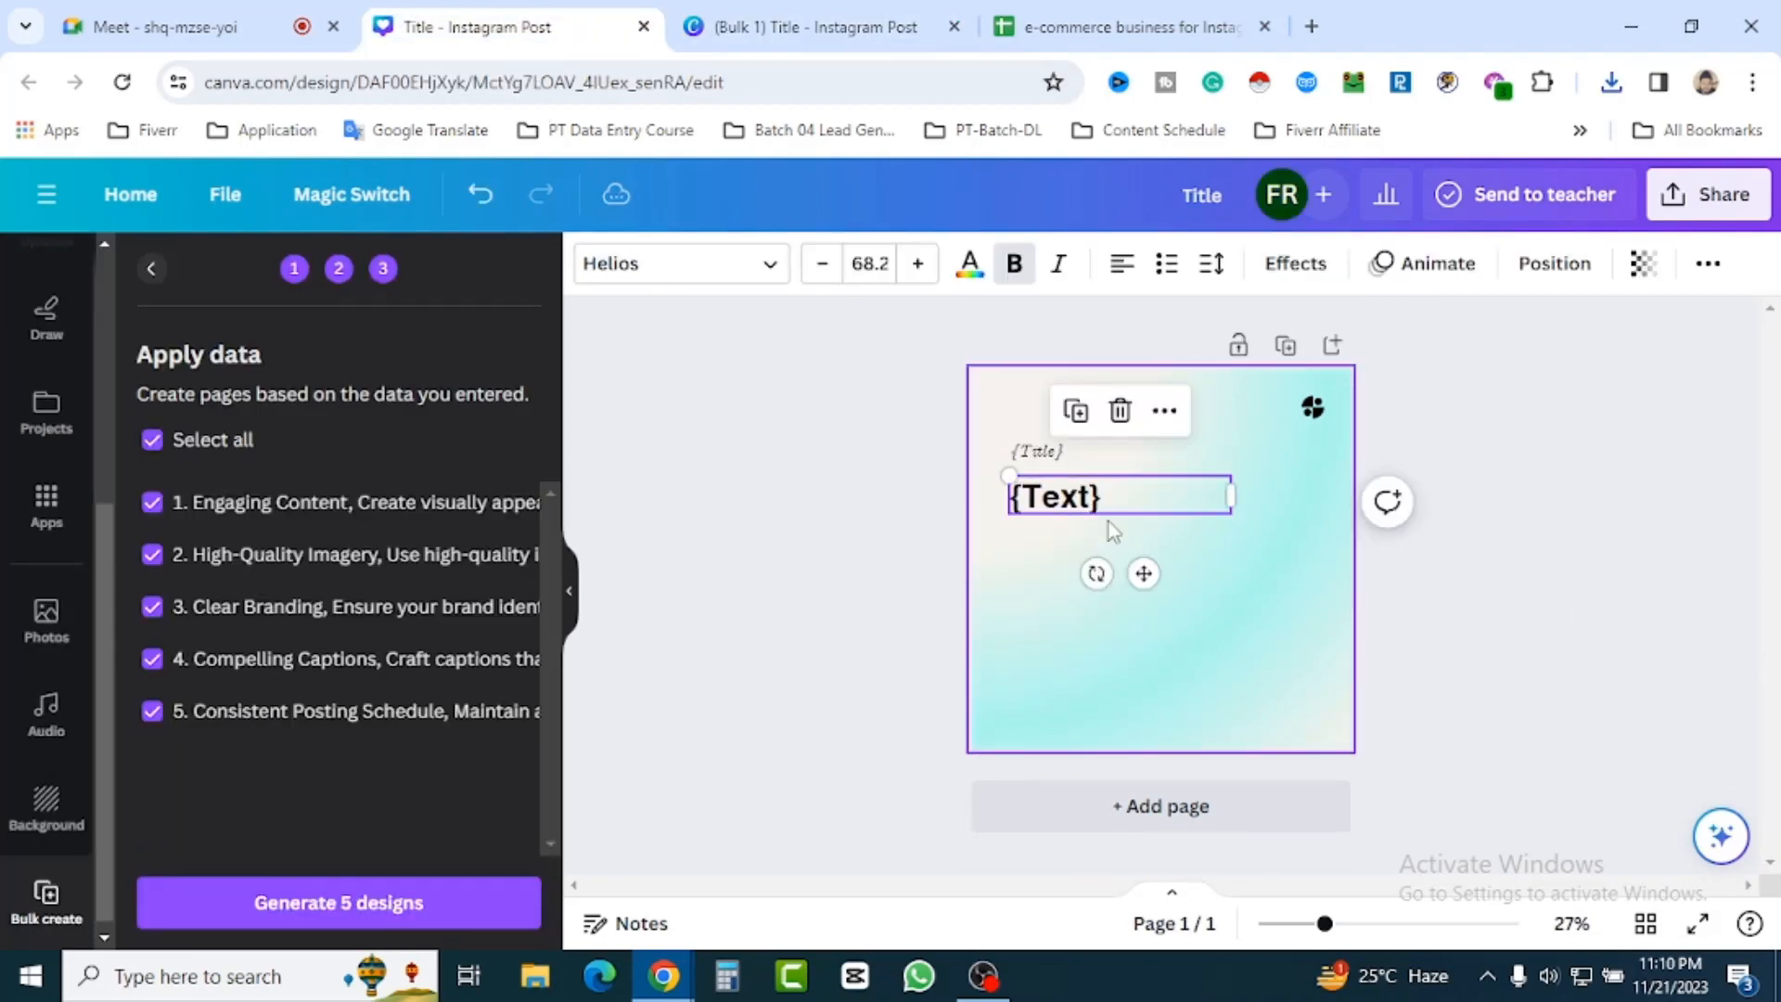
pyautogui.click(821, 264)
pyautogui.click(820, 264)
pyautogui.click(820, 265)
pyautogui.click(821, 264)
pyautogui.click(821, 264)
pyautogui.doubleClick(821, 264)
pyautogui.tripleClick(820, 264)
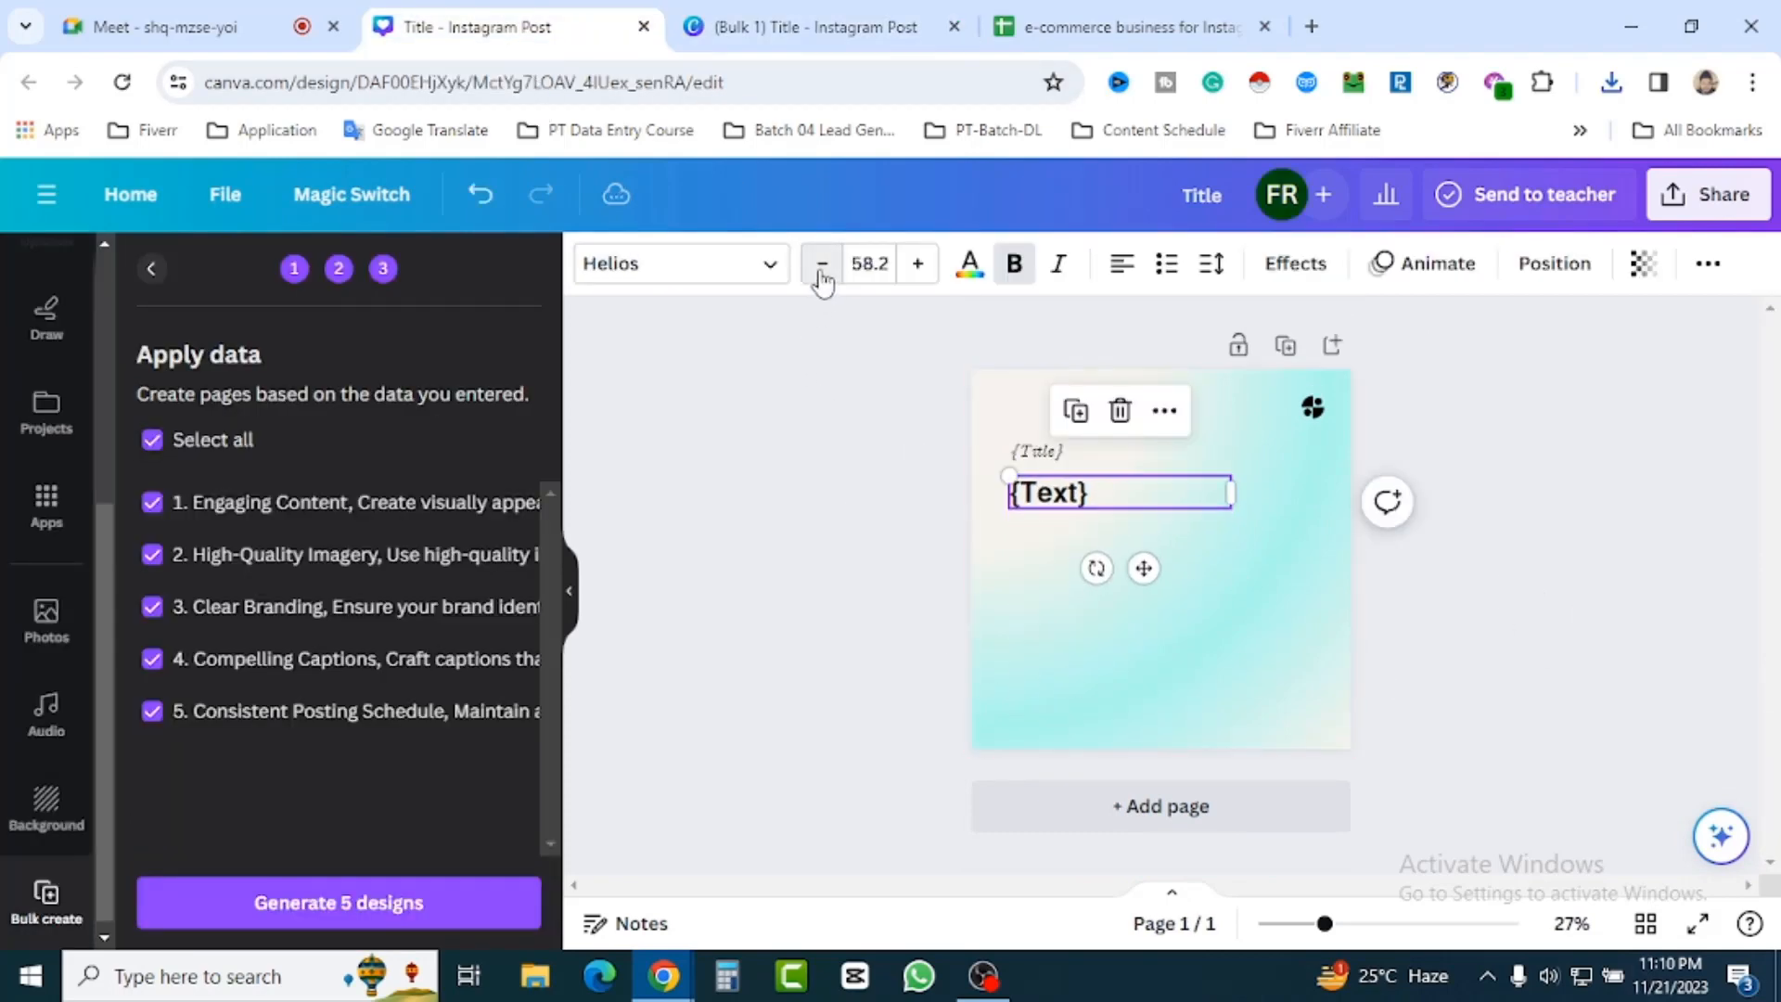
pyautogui.doubleClick(821, 264)
pyautogui.doubleClick(820, 264)
pyautogui.doubleClick(821, 264)
pyautogui.tripleClick(821, 271)
pyautogui.doubleClick(821, 270)
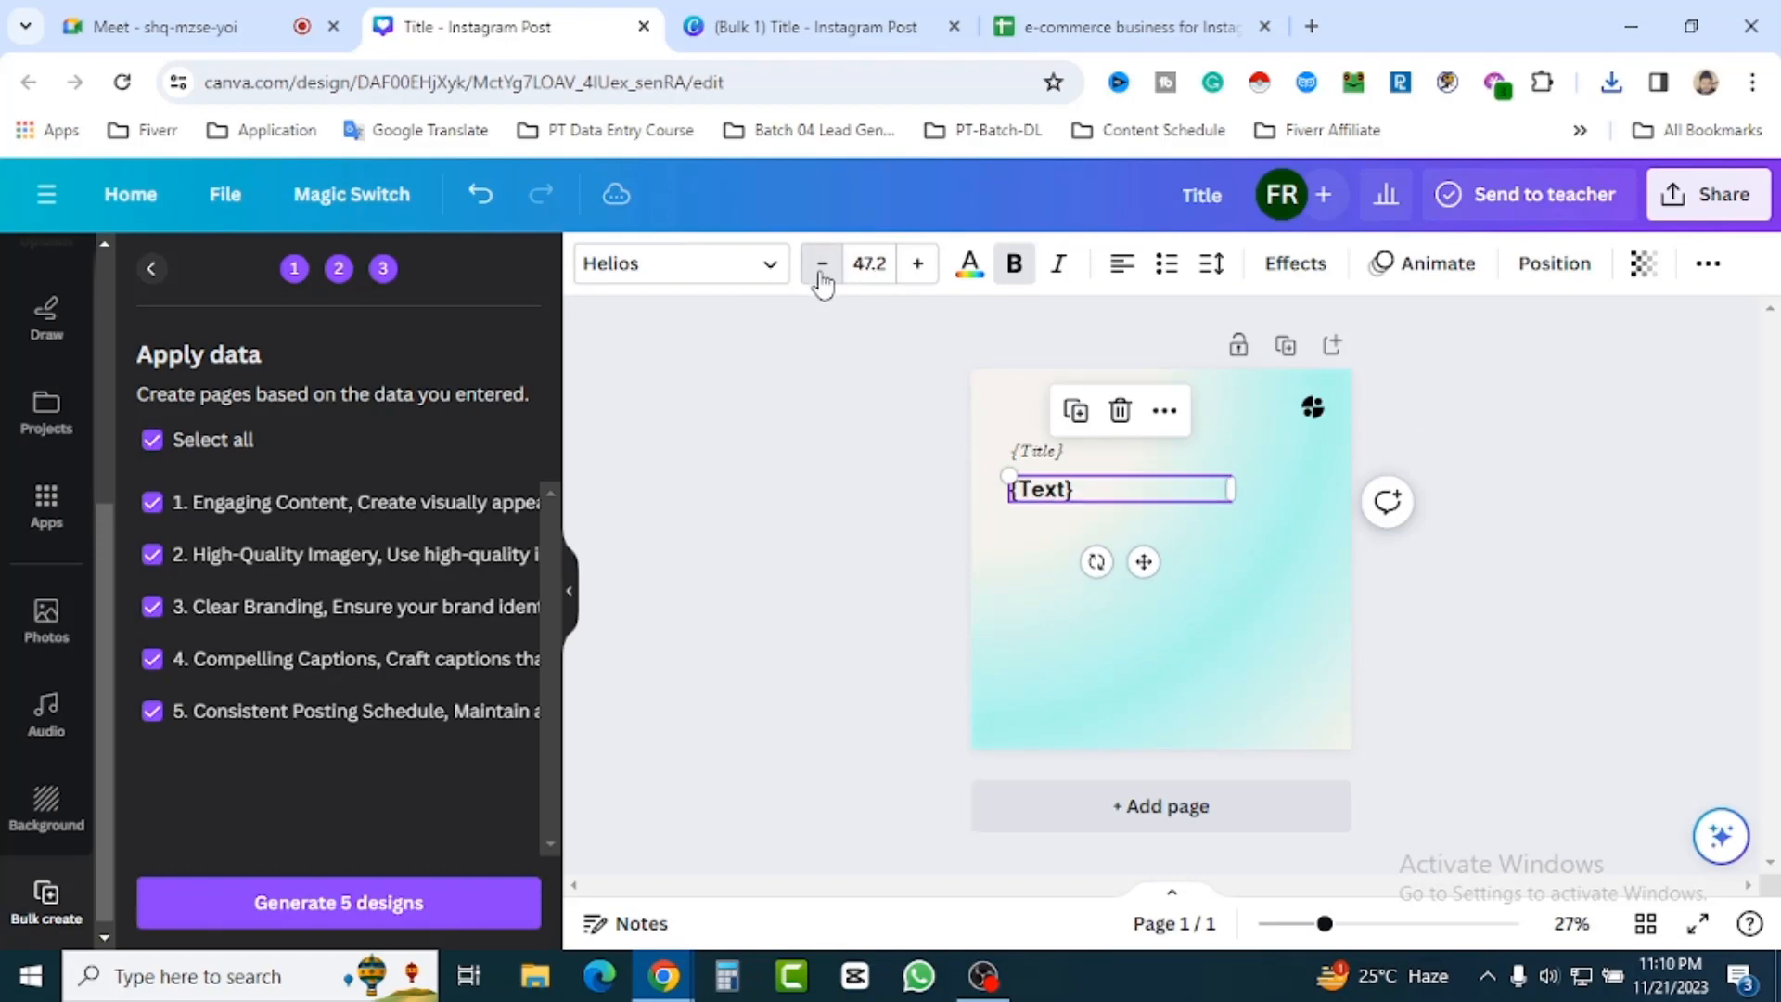
# Reduce the font size of the {Text} placeholder further and generate the 5 designs again.
pyautogui.tripleClick(821, 271)
pyautogui.doubleClick(821, 271)
pyautogui.doubleClick(820, 272)
pyautogui.click(820, 272)
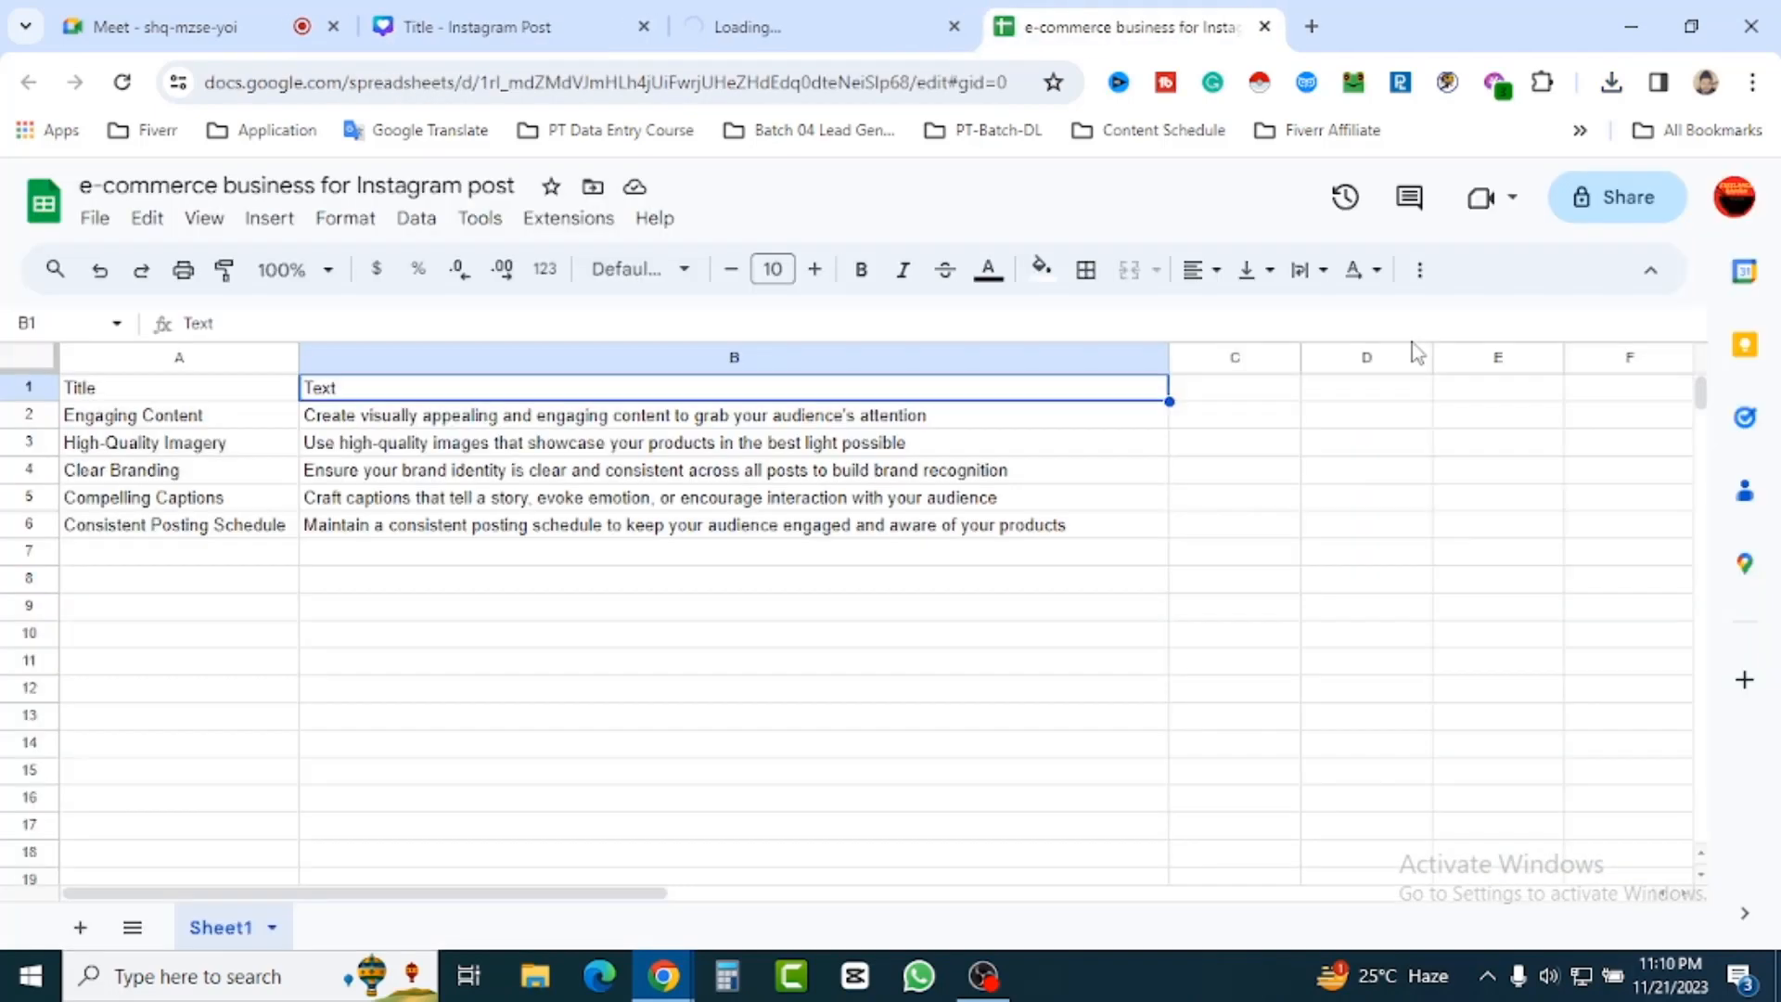
# Look through the newly generated bulk pages to judge how the smaller body text fits.
pyautogui.click(805, 22)
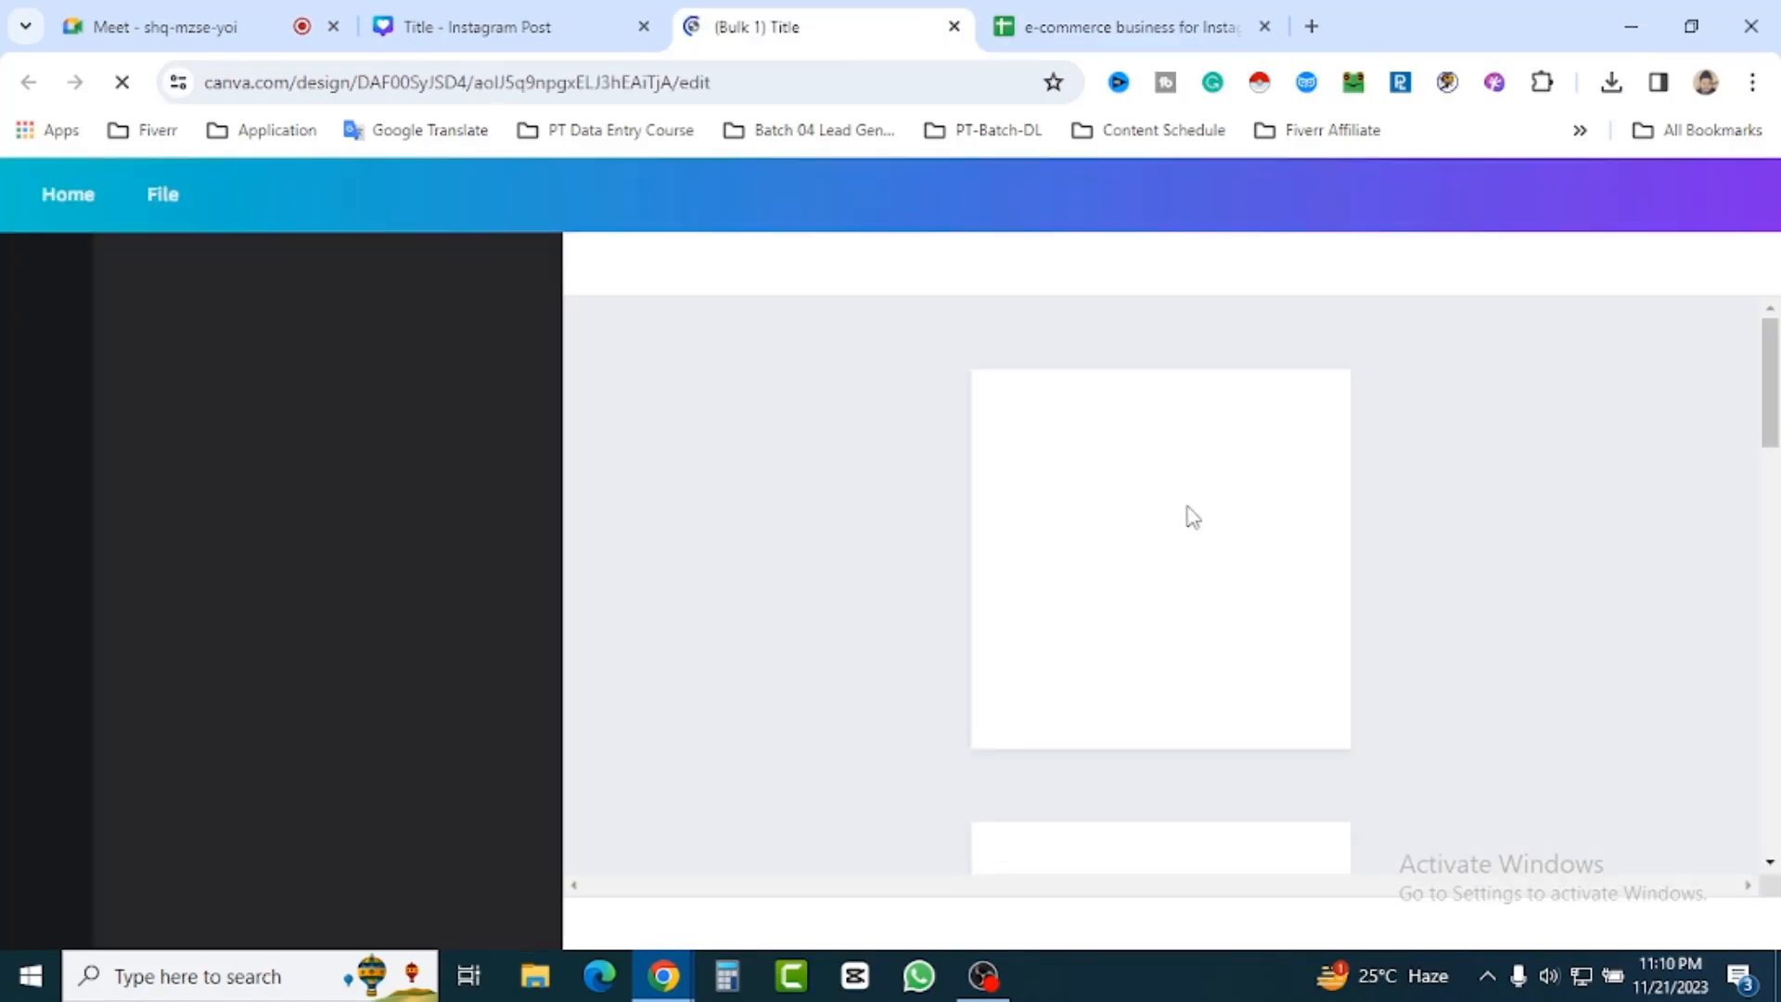
pyautogui.click(543, 27)
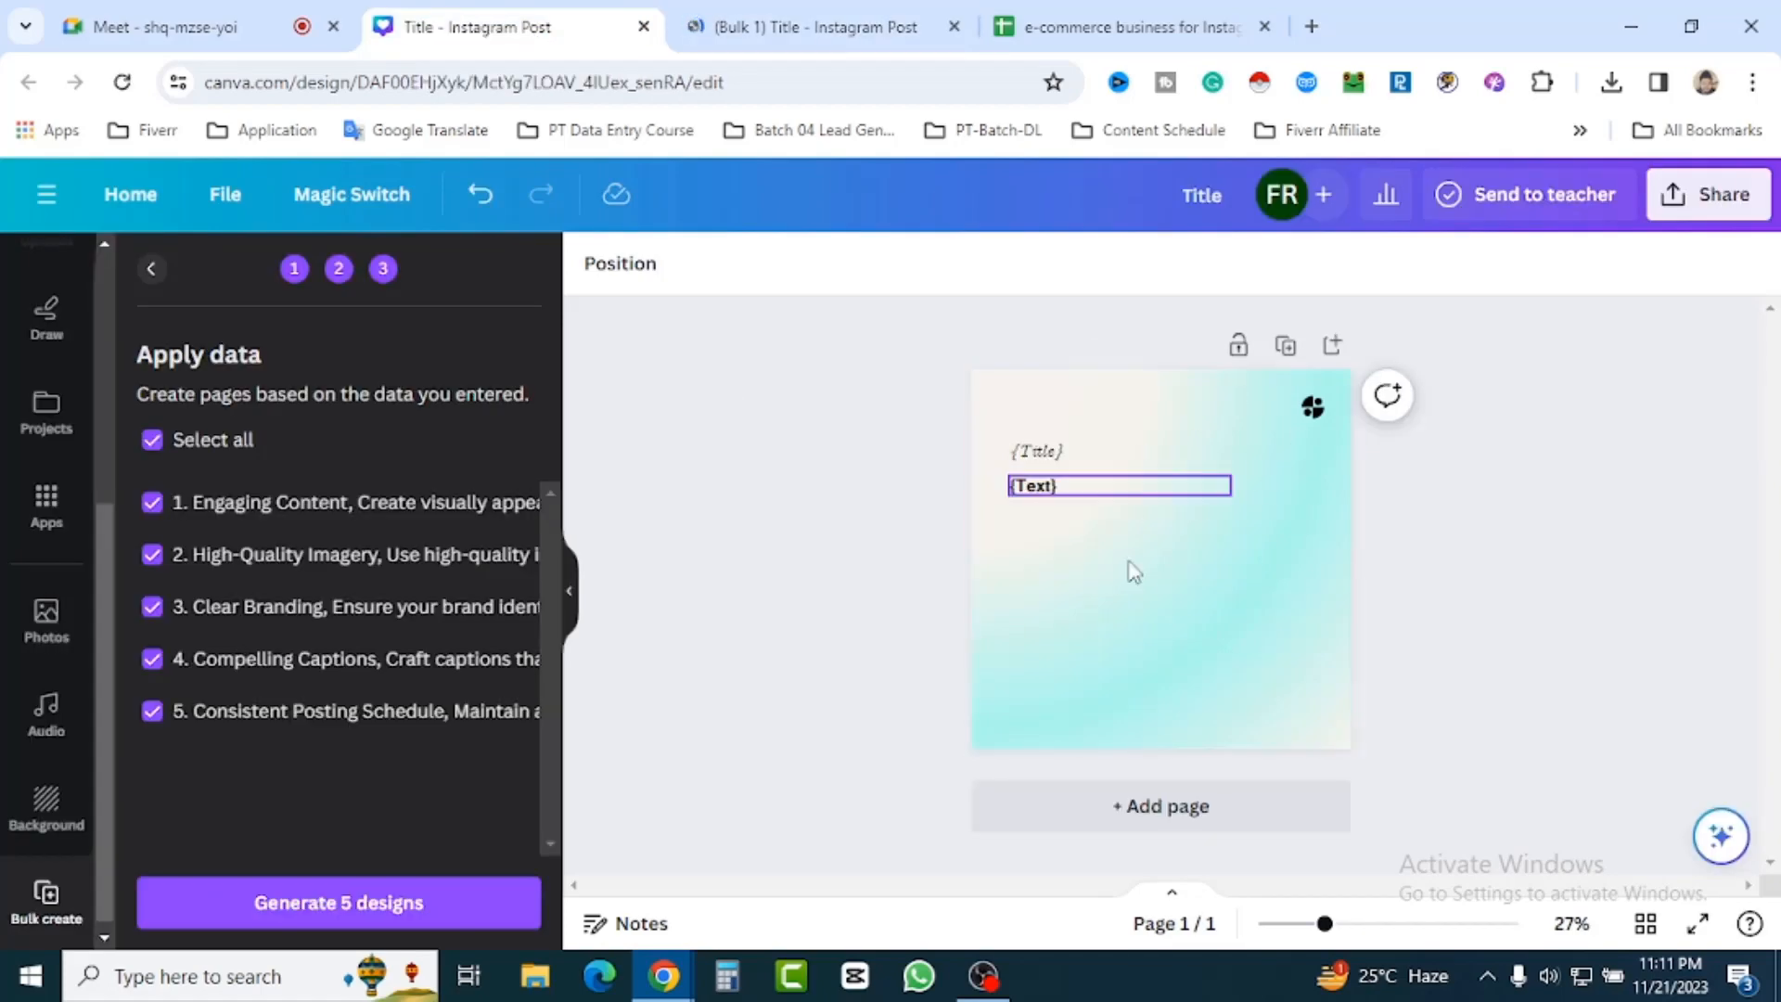
pyautogui.click(807, 27)
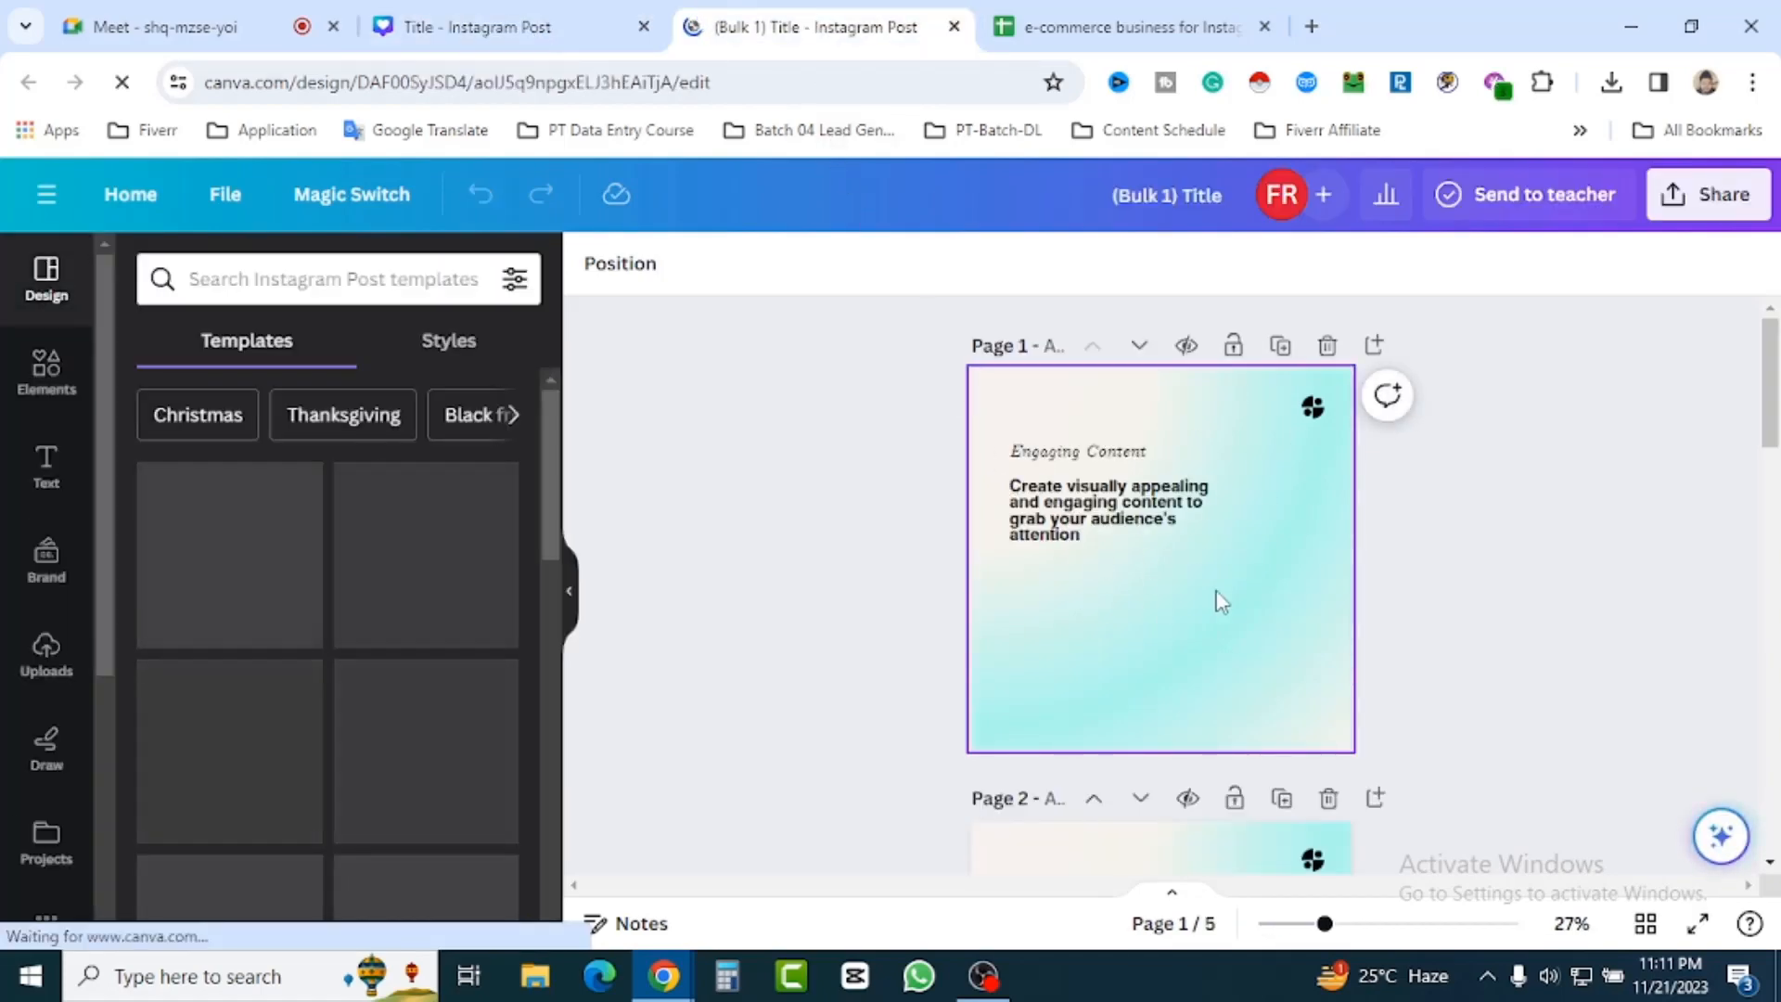
pyautogui.scroll(-5, 1434, 584)
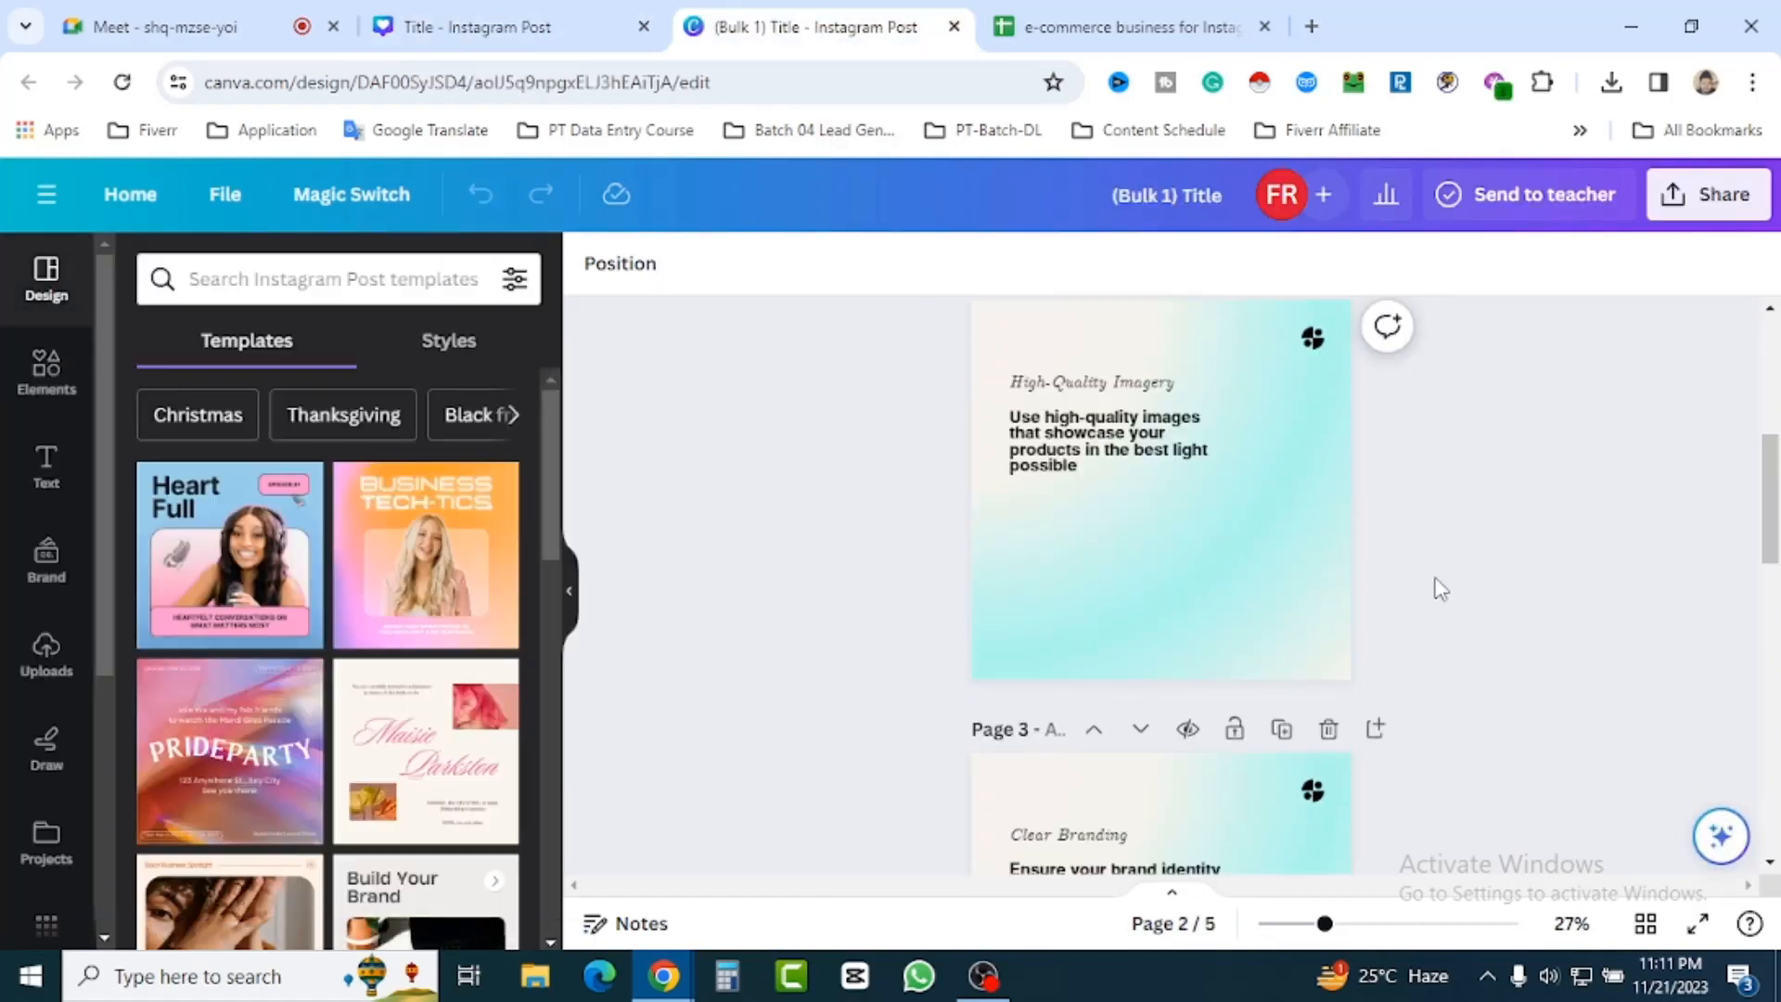
pyautogui.scroll(-10, 1439, 588)
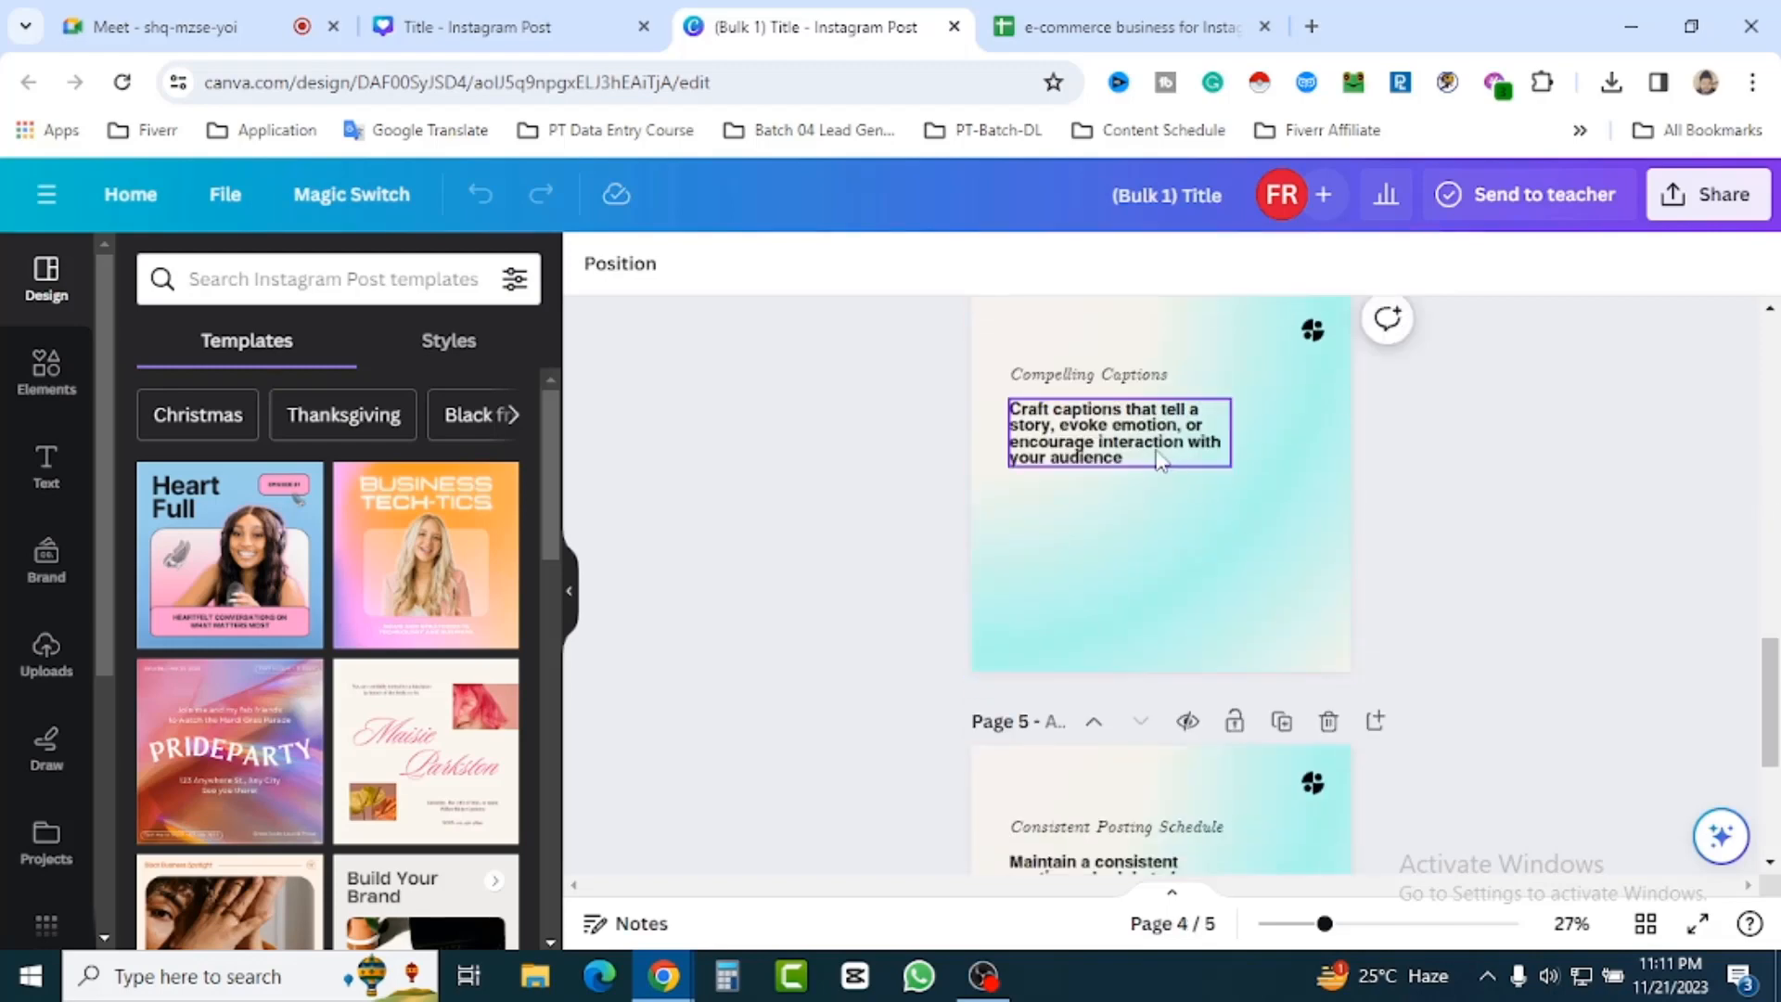
# Set the {Text} placeholder's font size in the template to 48.2 and center-align it.
pyautogui.click(522, 37)
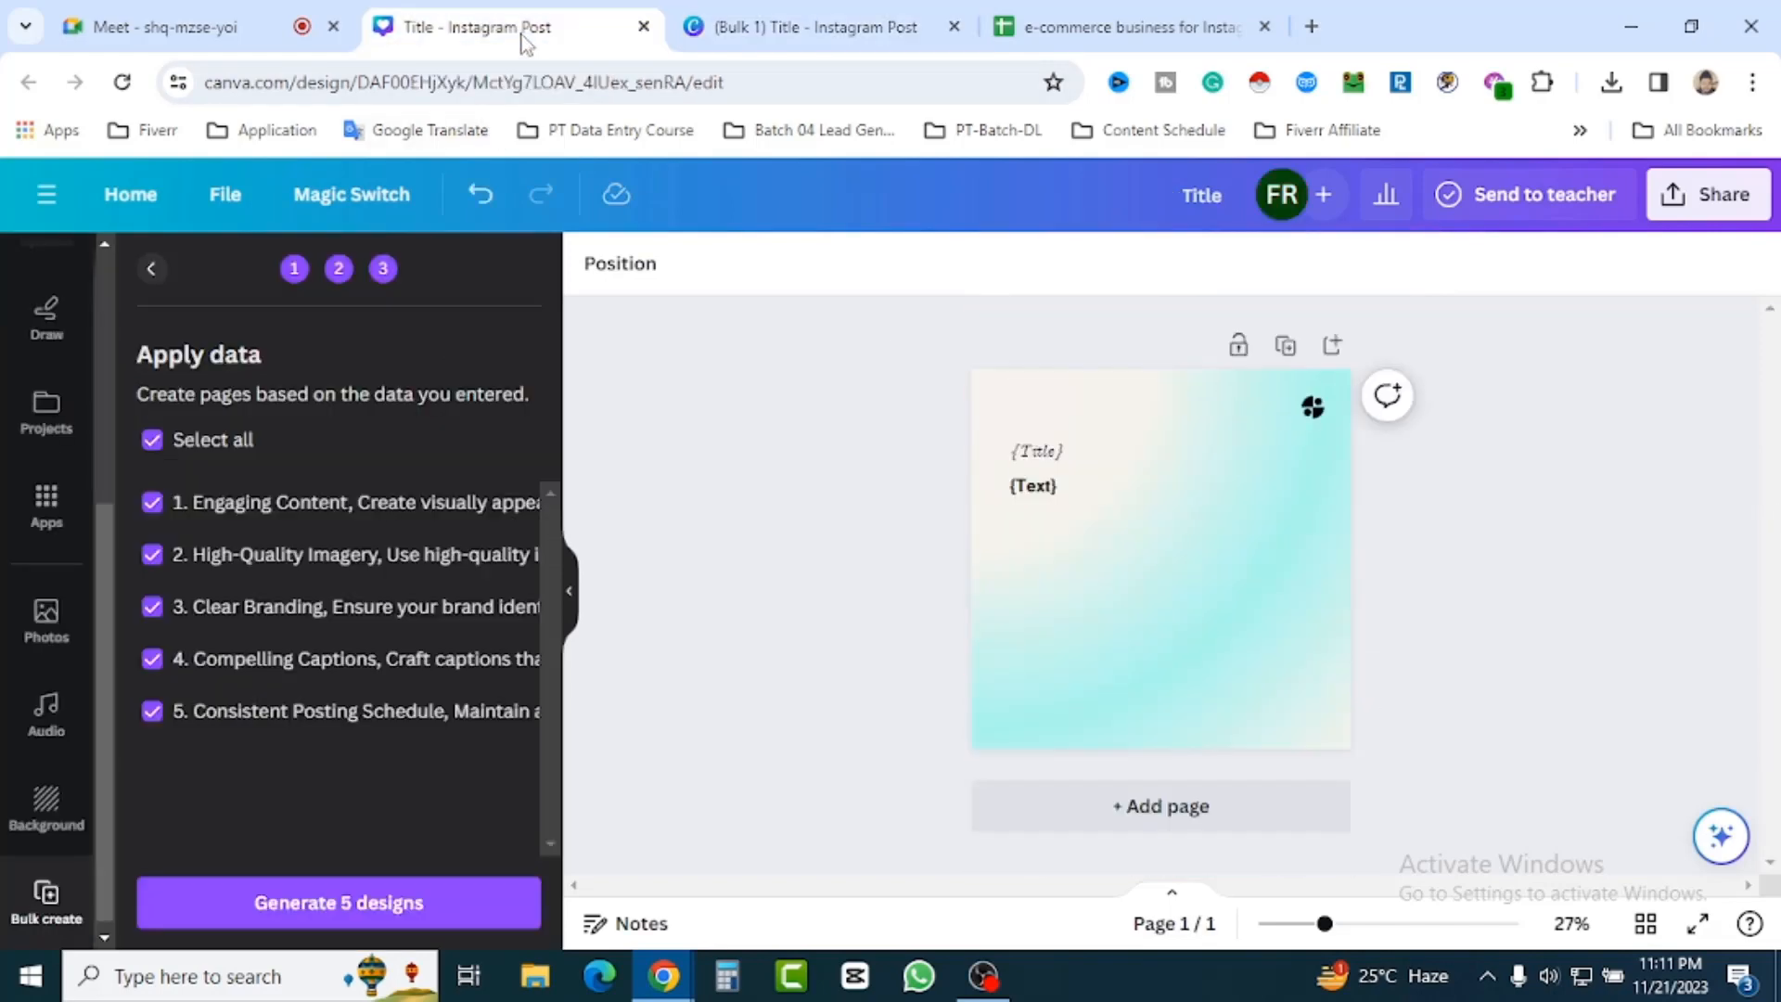
pyautogui.click(1039, 492)
pyautogui.click(918, 263)
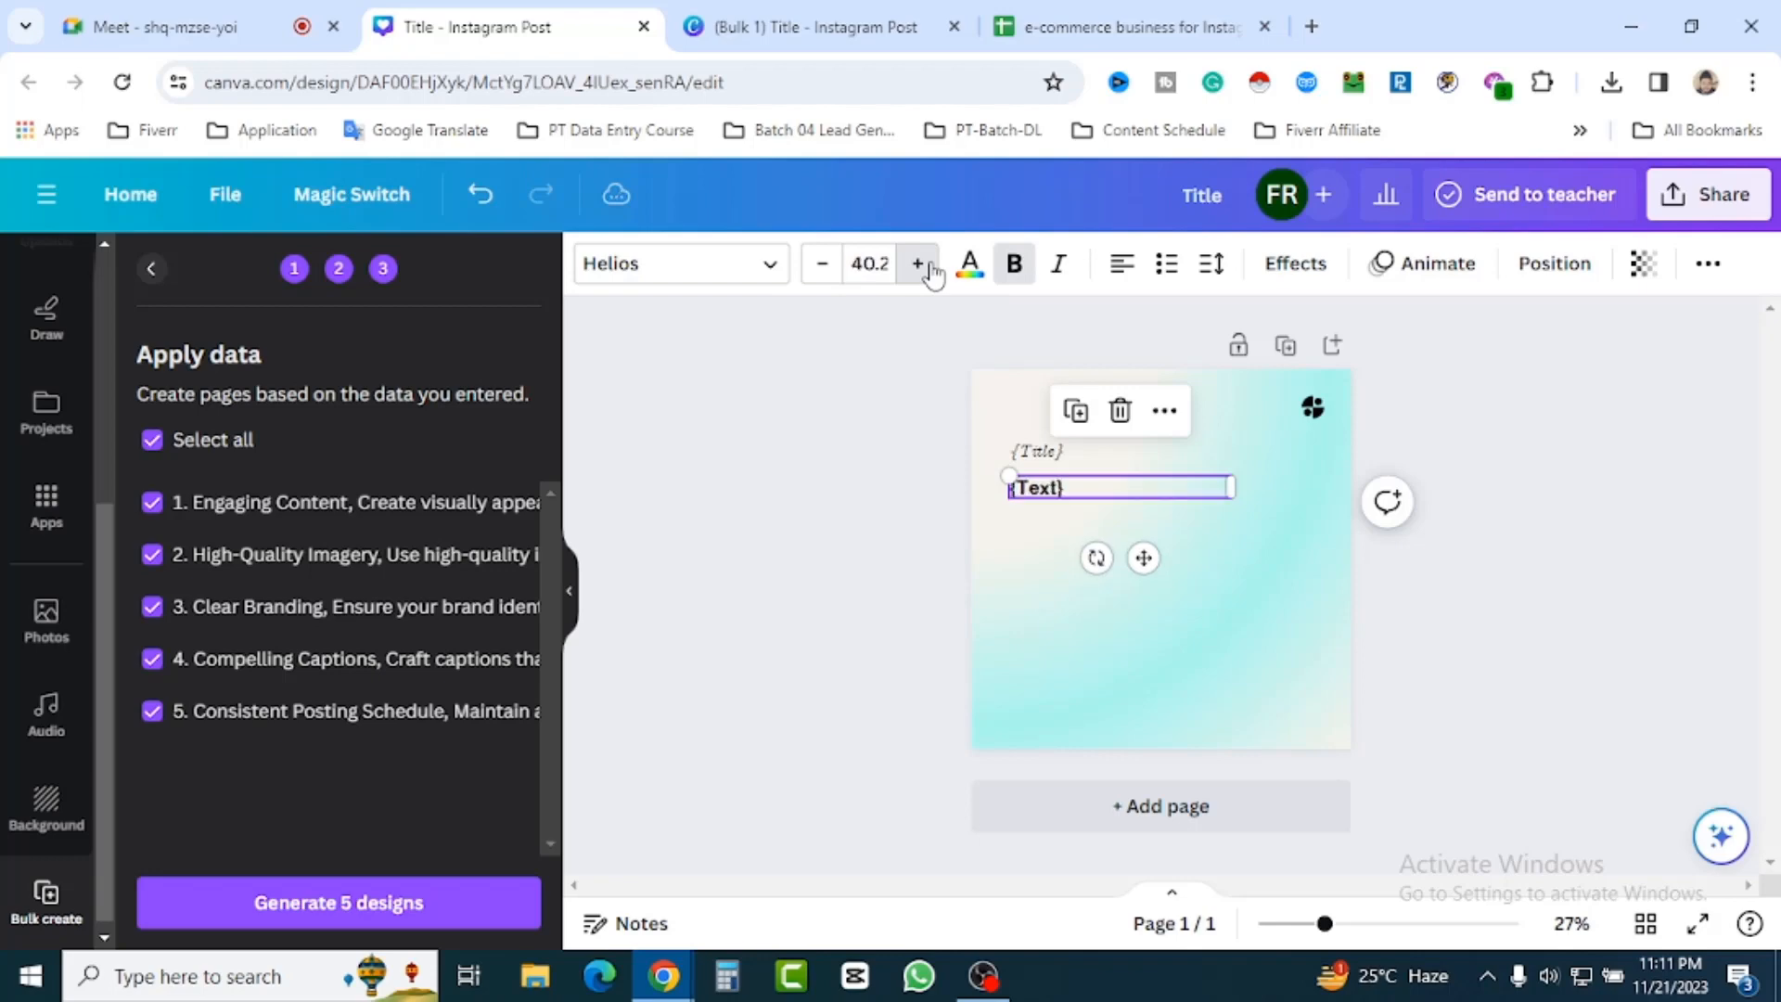
pyautogui.click(918, 263)
pyautogui.click(918, 264)
pyautogui.click(1118, 277)
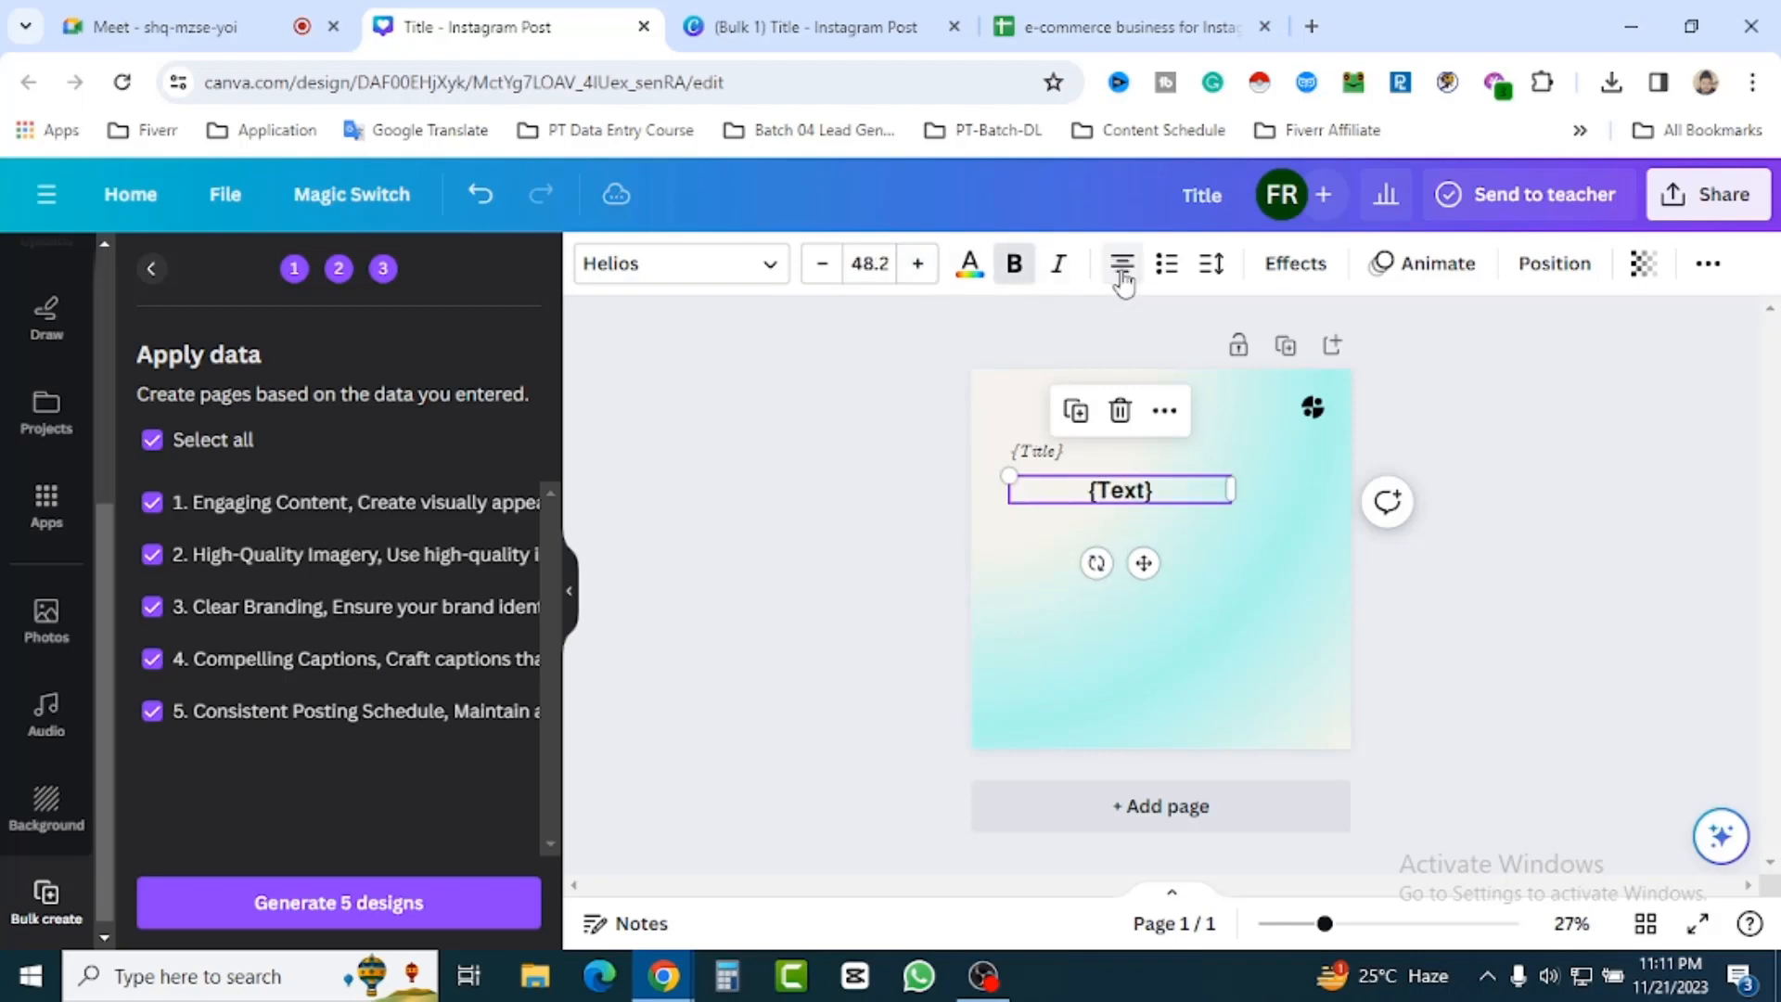
# Center-align the {Title} placeholder and increase its font size to 43.
pyautogui.click(1044, 452)
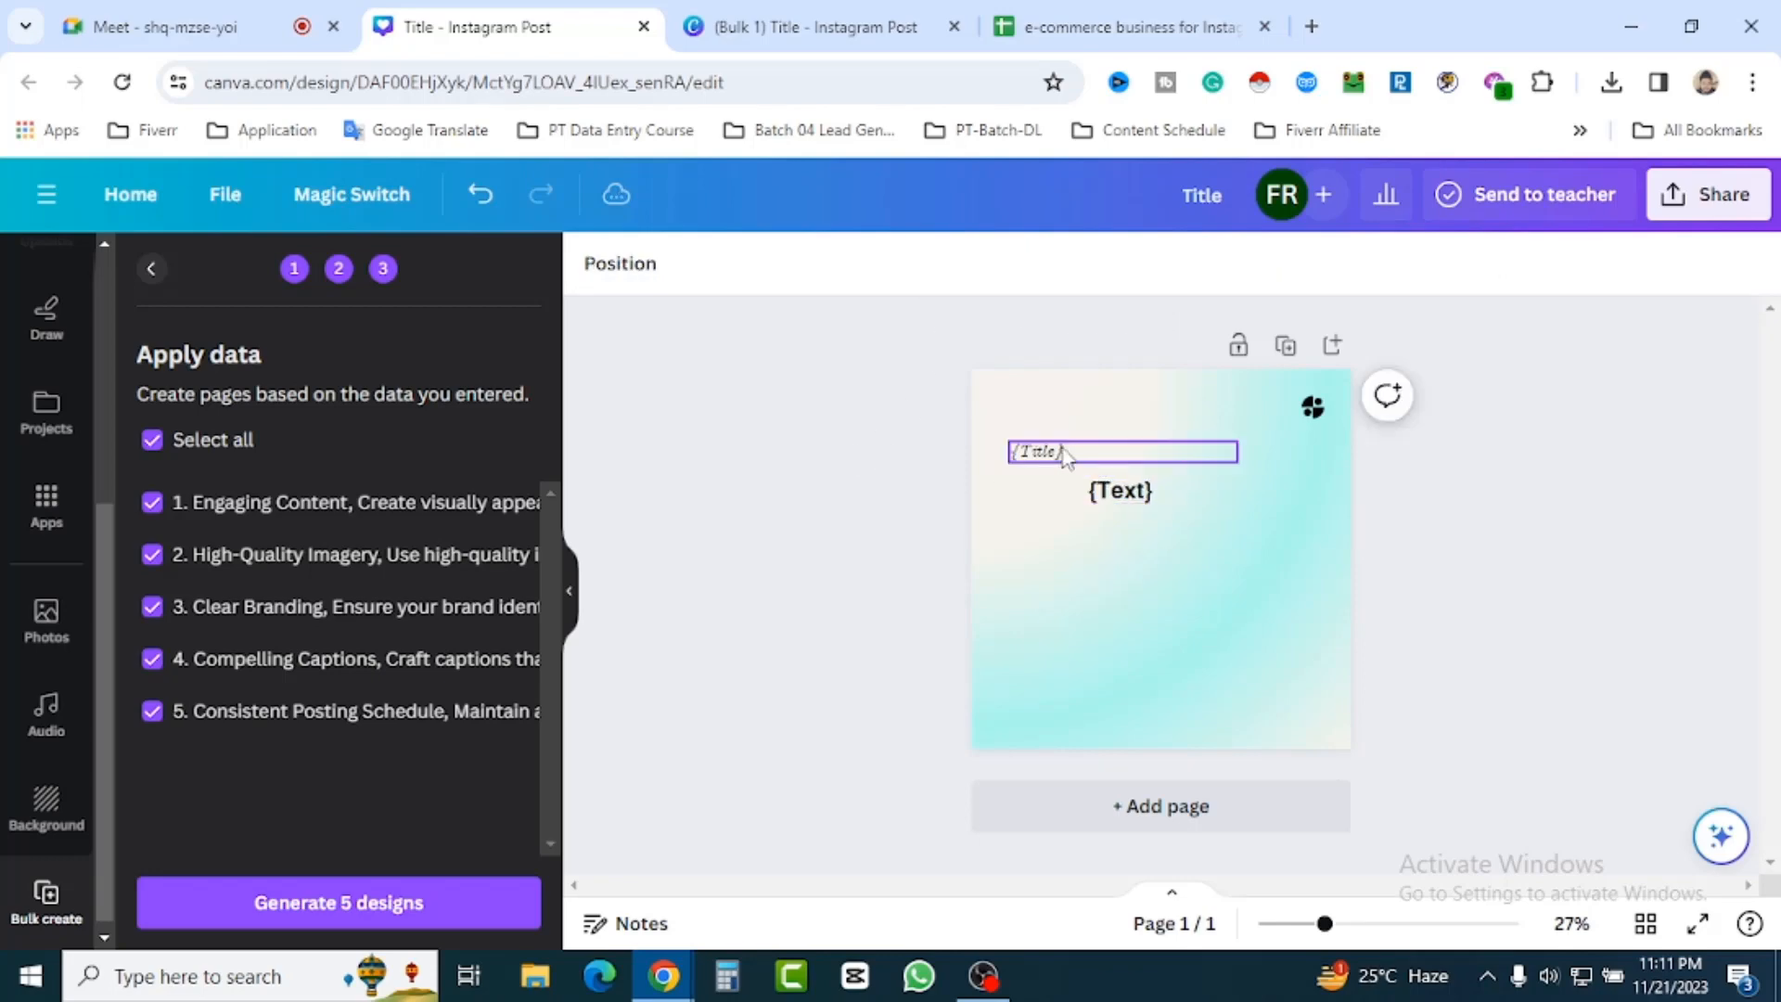
pyautogui.click(1120, 278)
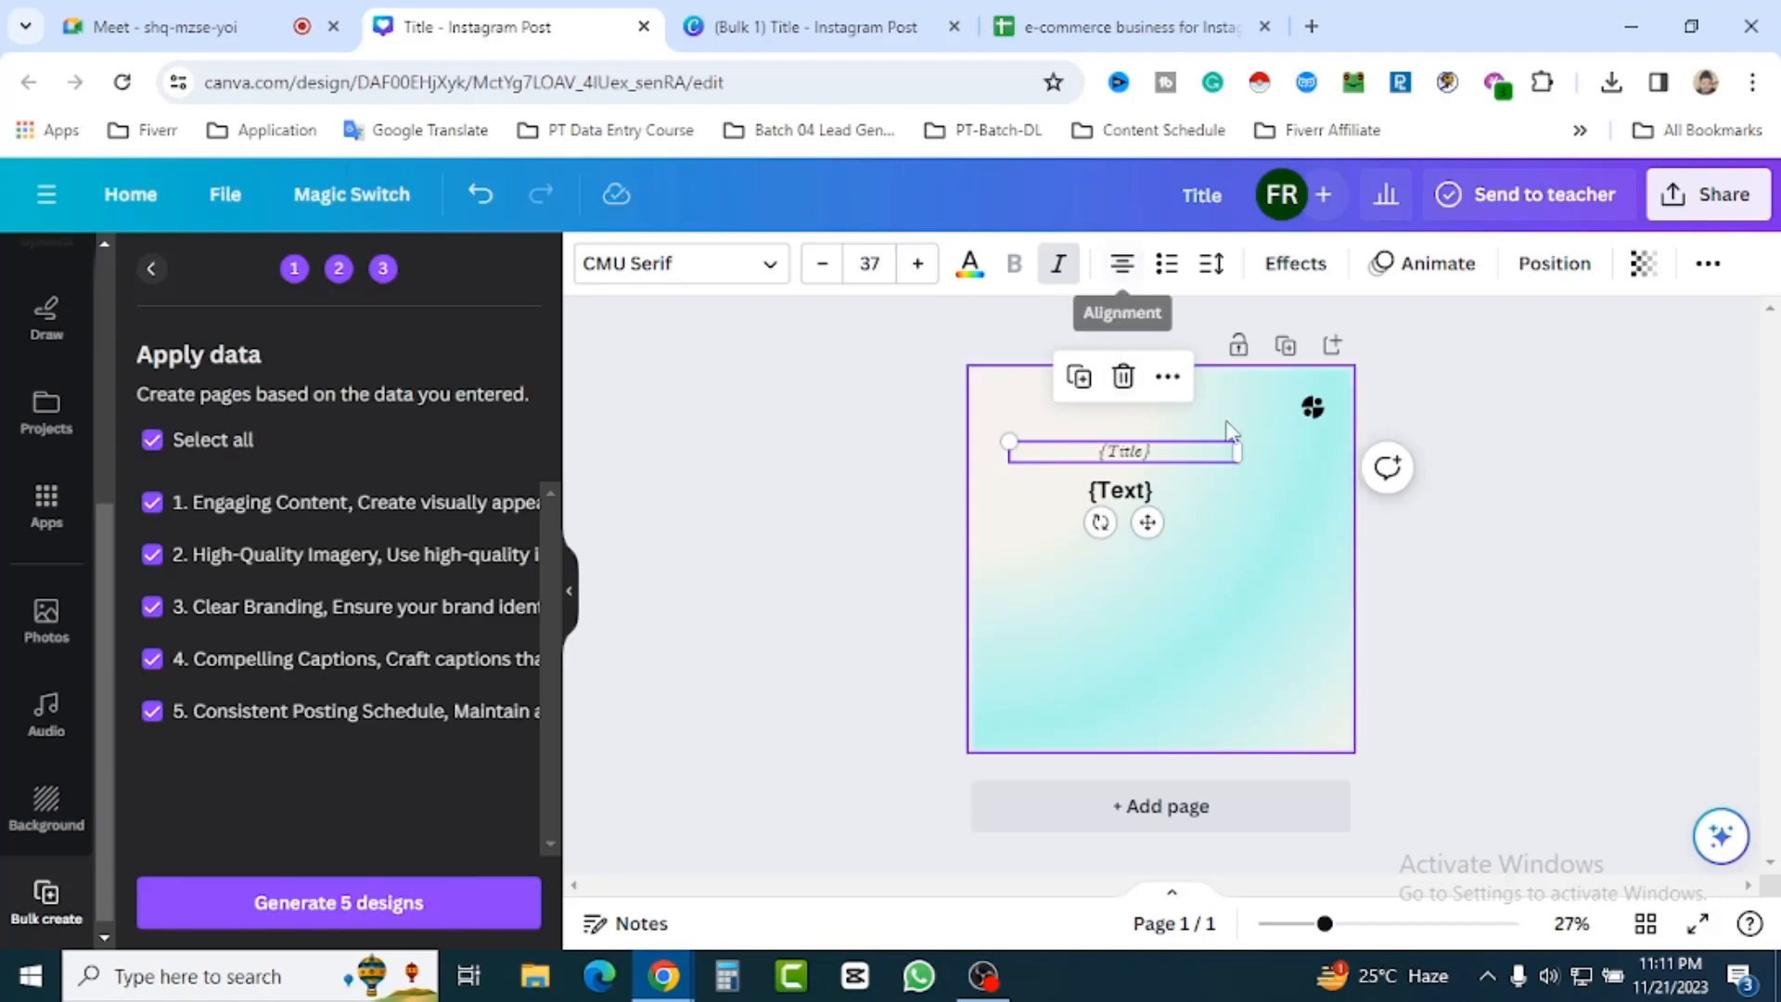
pyautogui.click(916, 267)
pyautogui.click(916, 267)
pyautogui.click(916, 267)
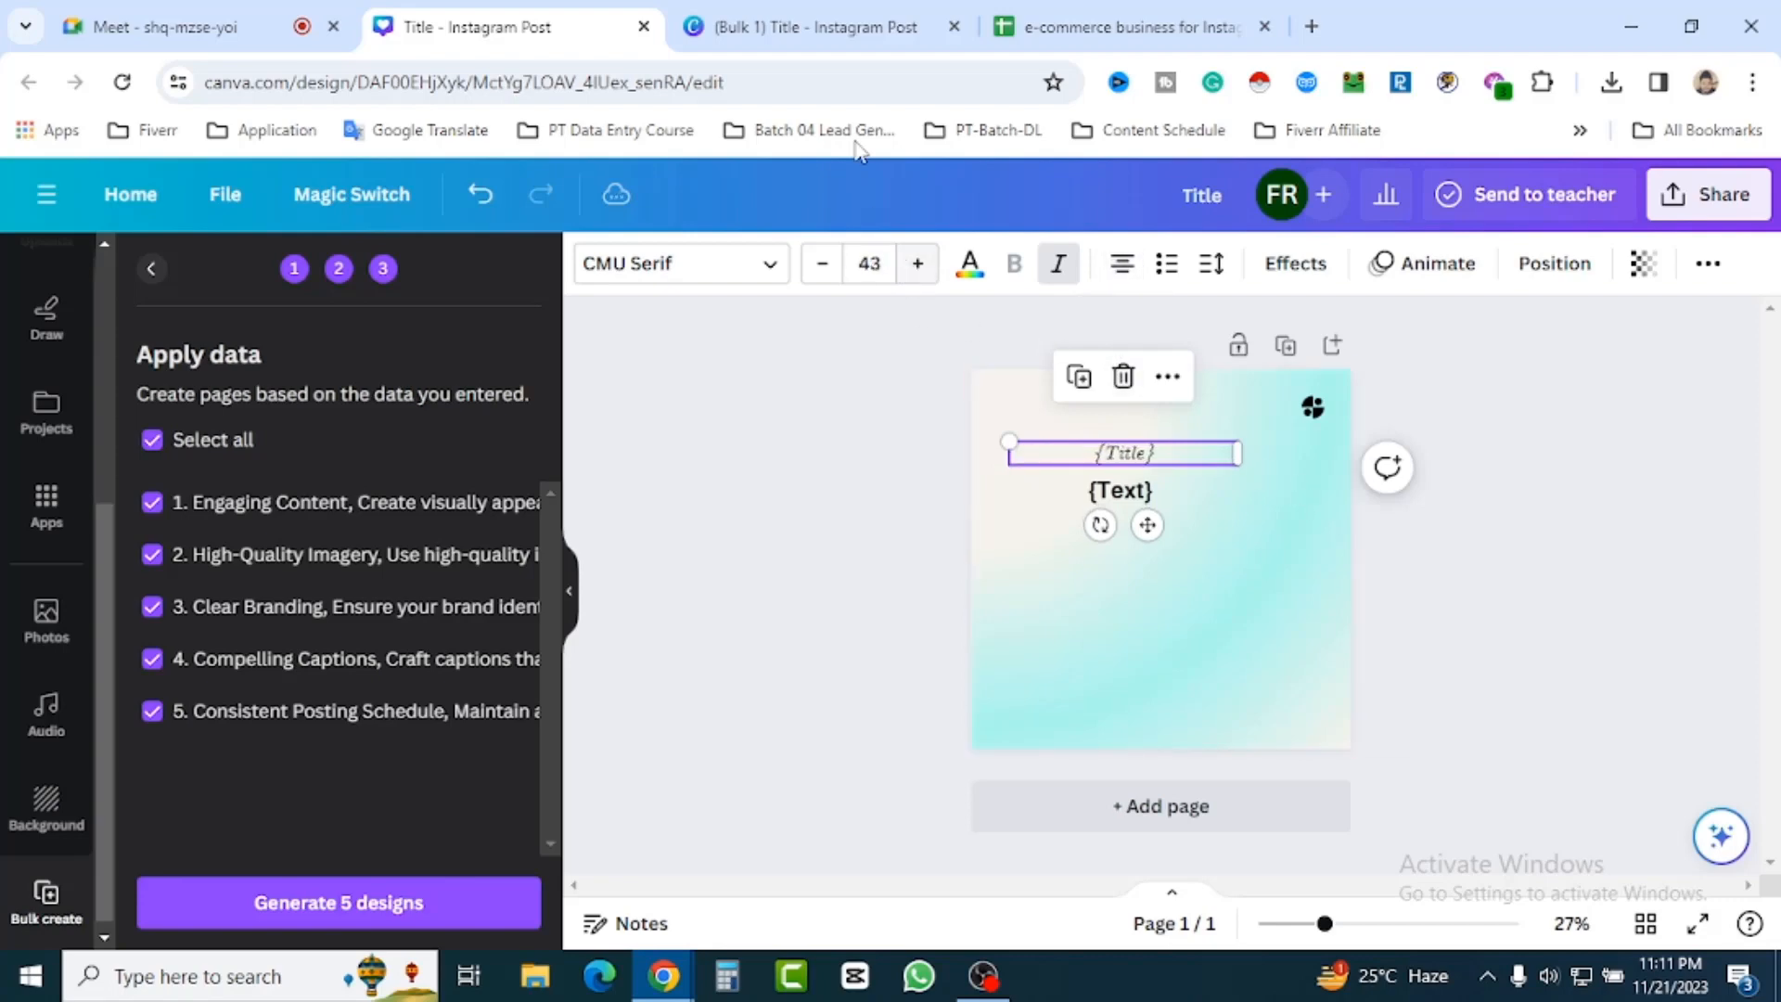
pyautogui.click(812, 27)
pyautogui.click(593, 28)
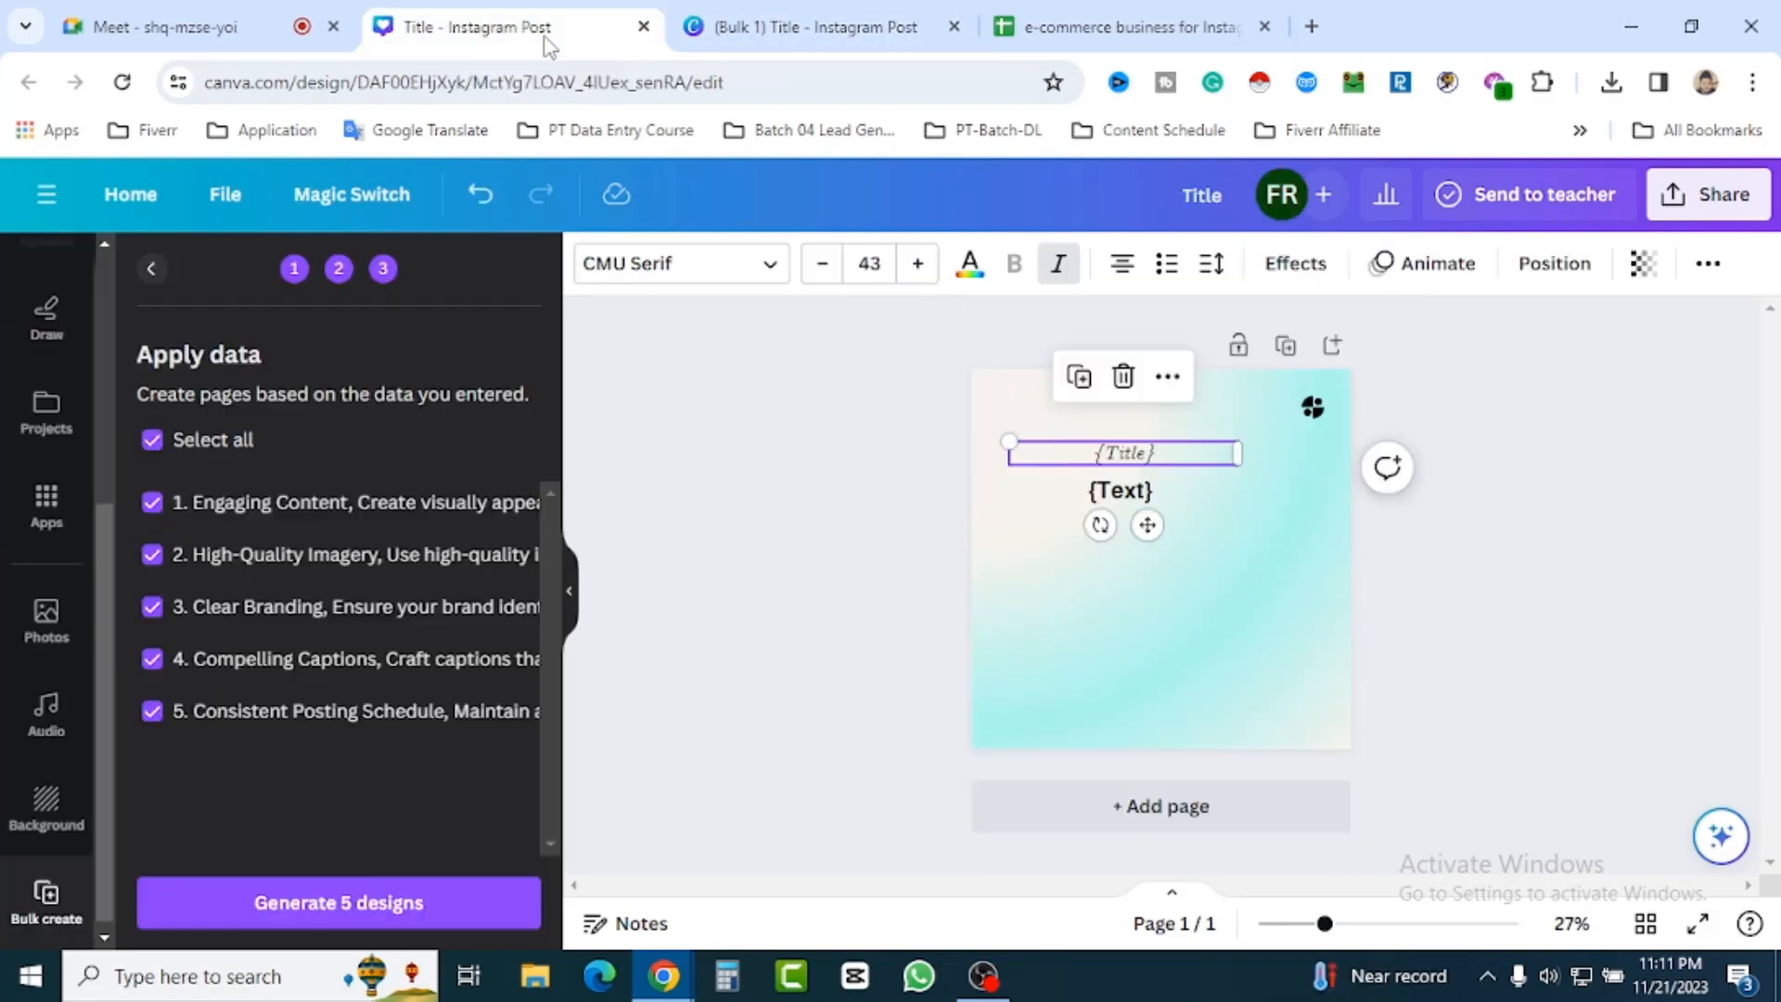
# Increase the {Title} placeholder's font size further, to just over 50.
pyautogui.click(916, 267)
pyautogui.click(917, 267)
pyautogui.click(917, 267)
pyautogui.click(917, 267)
pyautogui.click(916, 267)
pyautogui.click(917, 267)
pyautogui.click(916, 268)
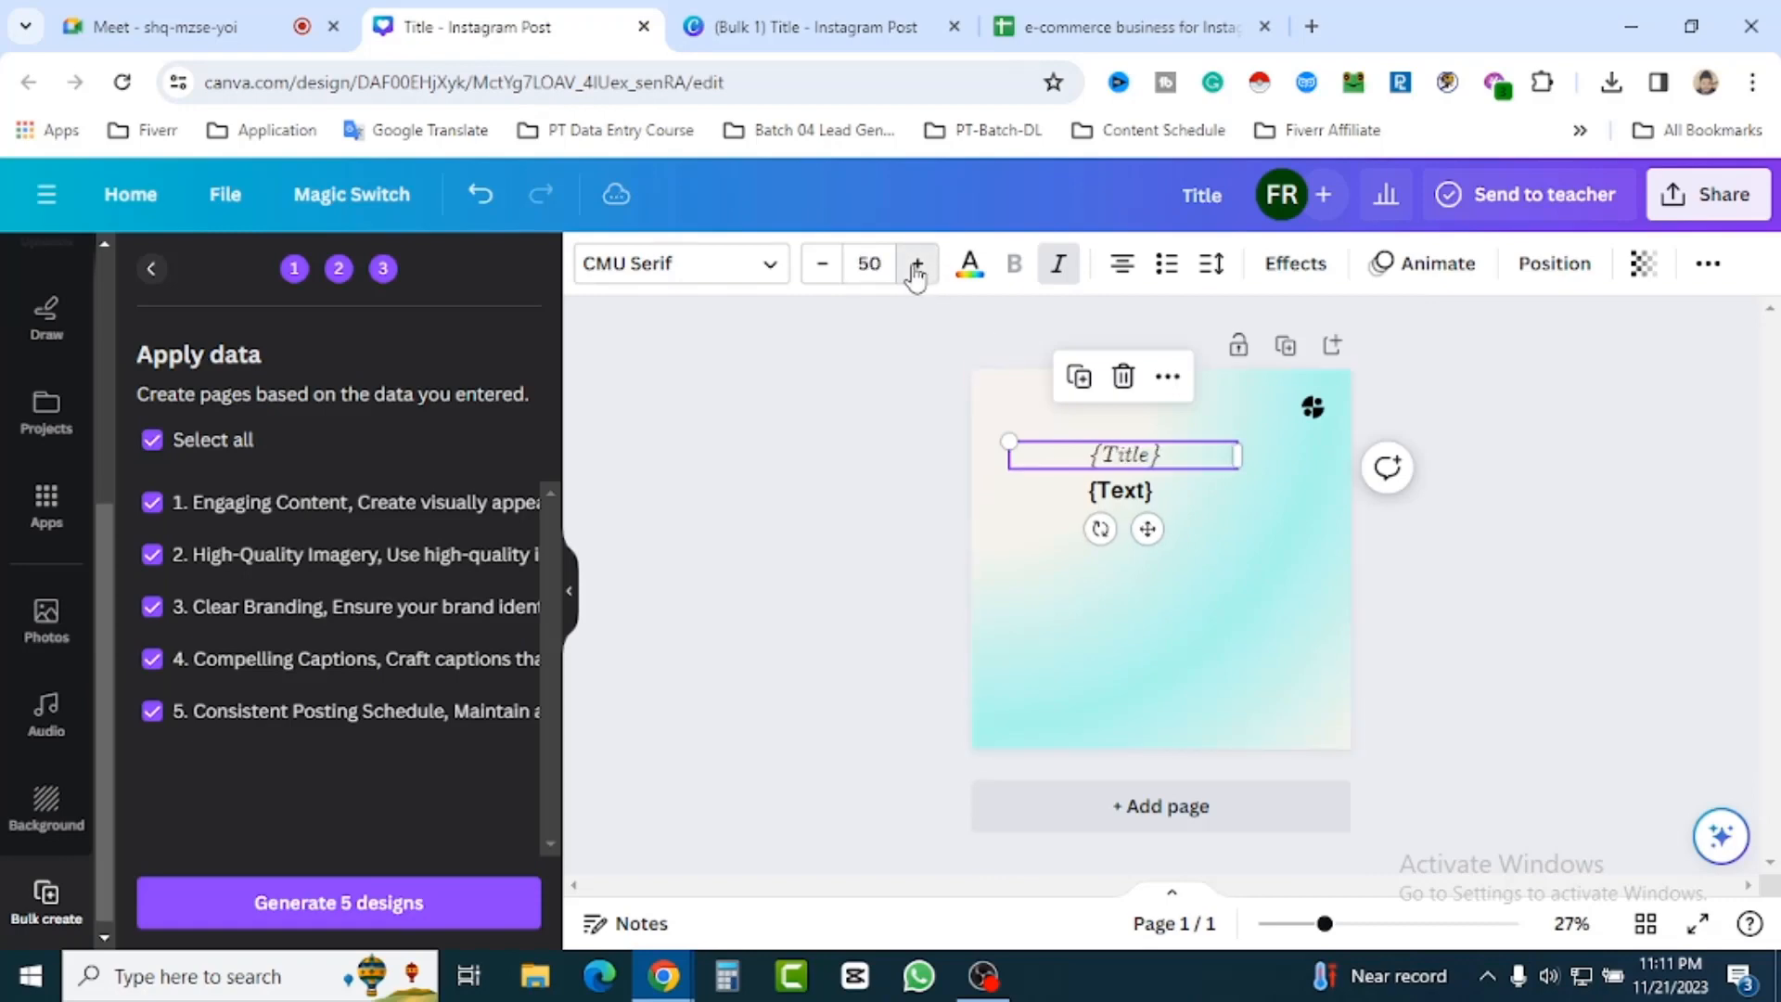
pyautogui.click(916, 267)
pyautogui.click(917, 267)
pyautogui.click(1454, 619)
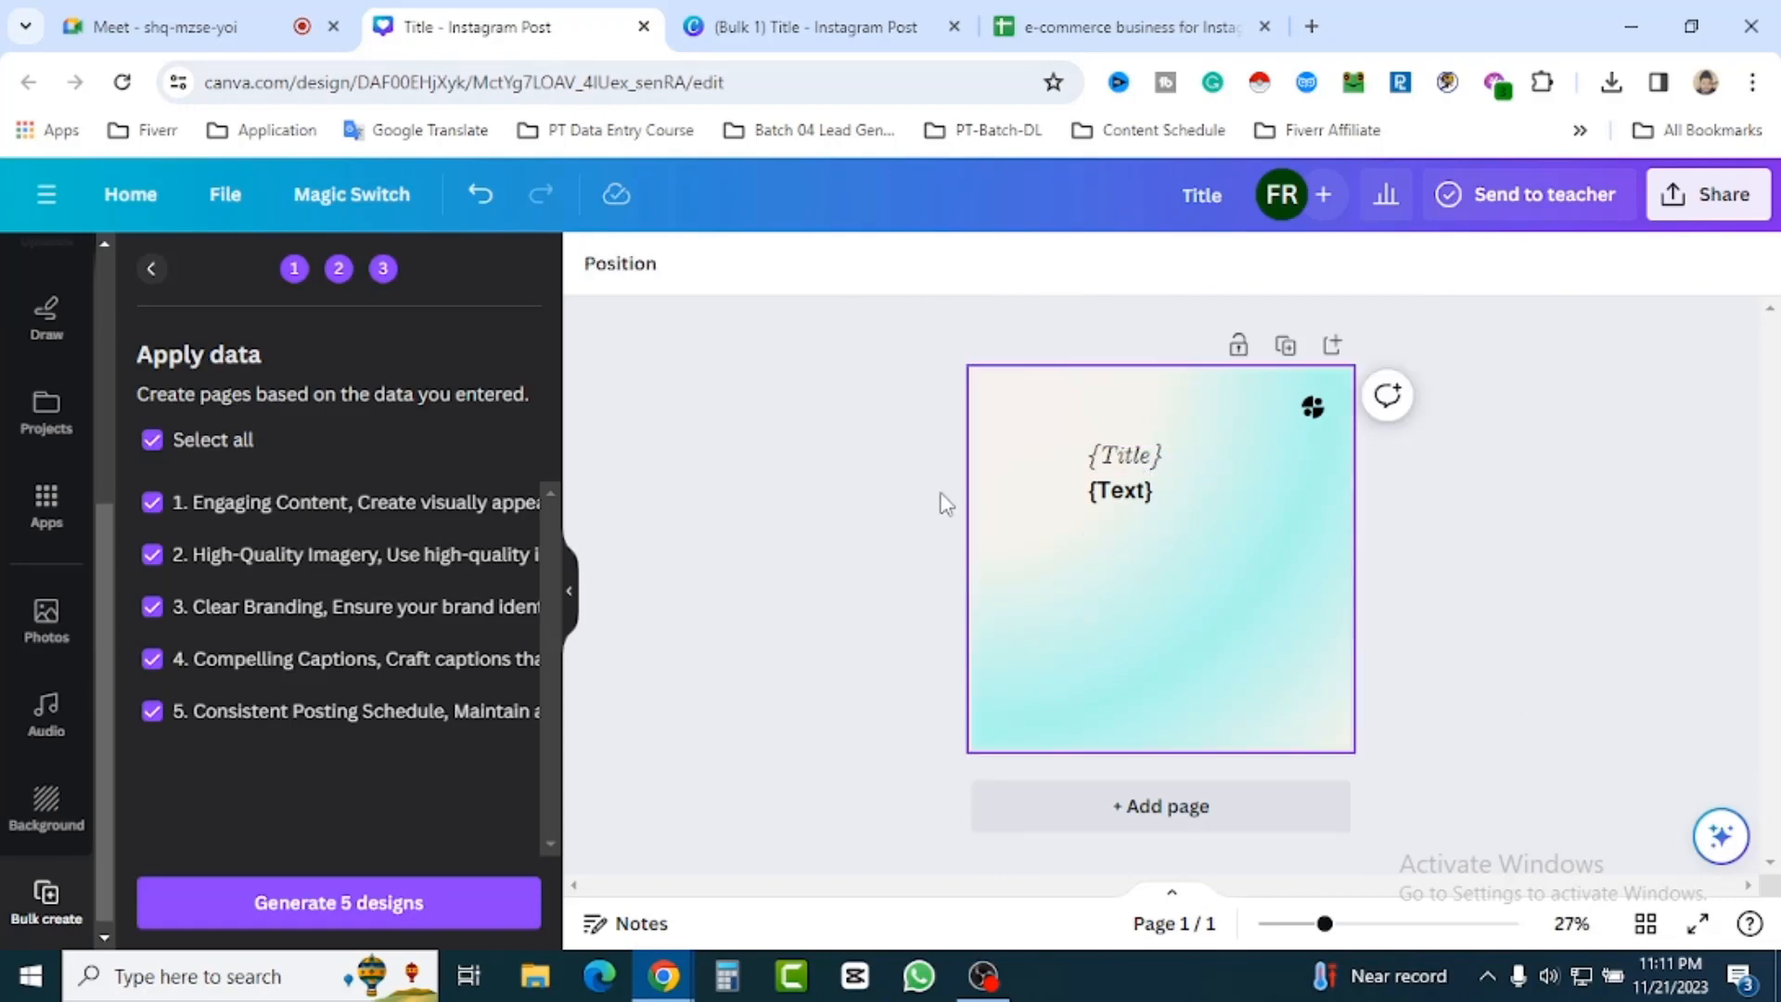
# Generate the 5 designs again, replacing the previous bulk version, and check the spacing between title and text.
pyautogui.click(396, 914)
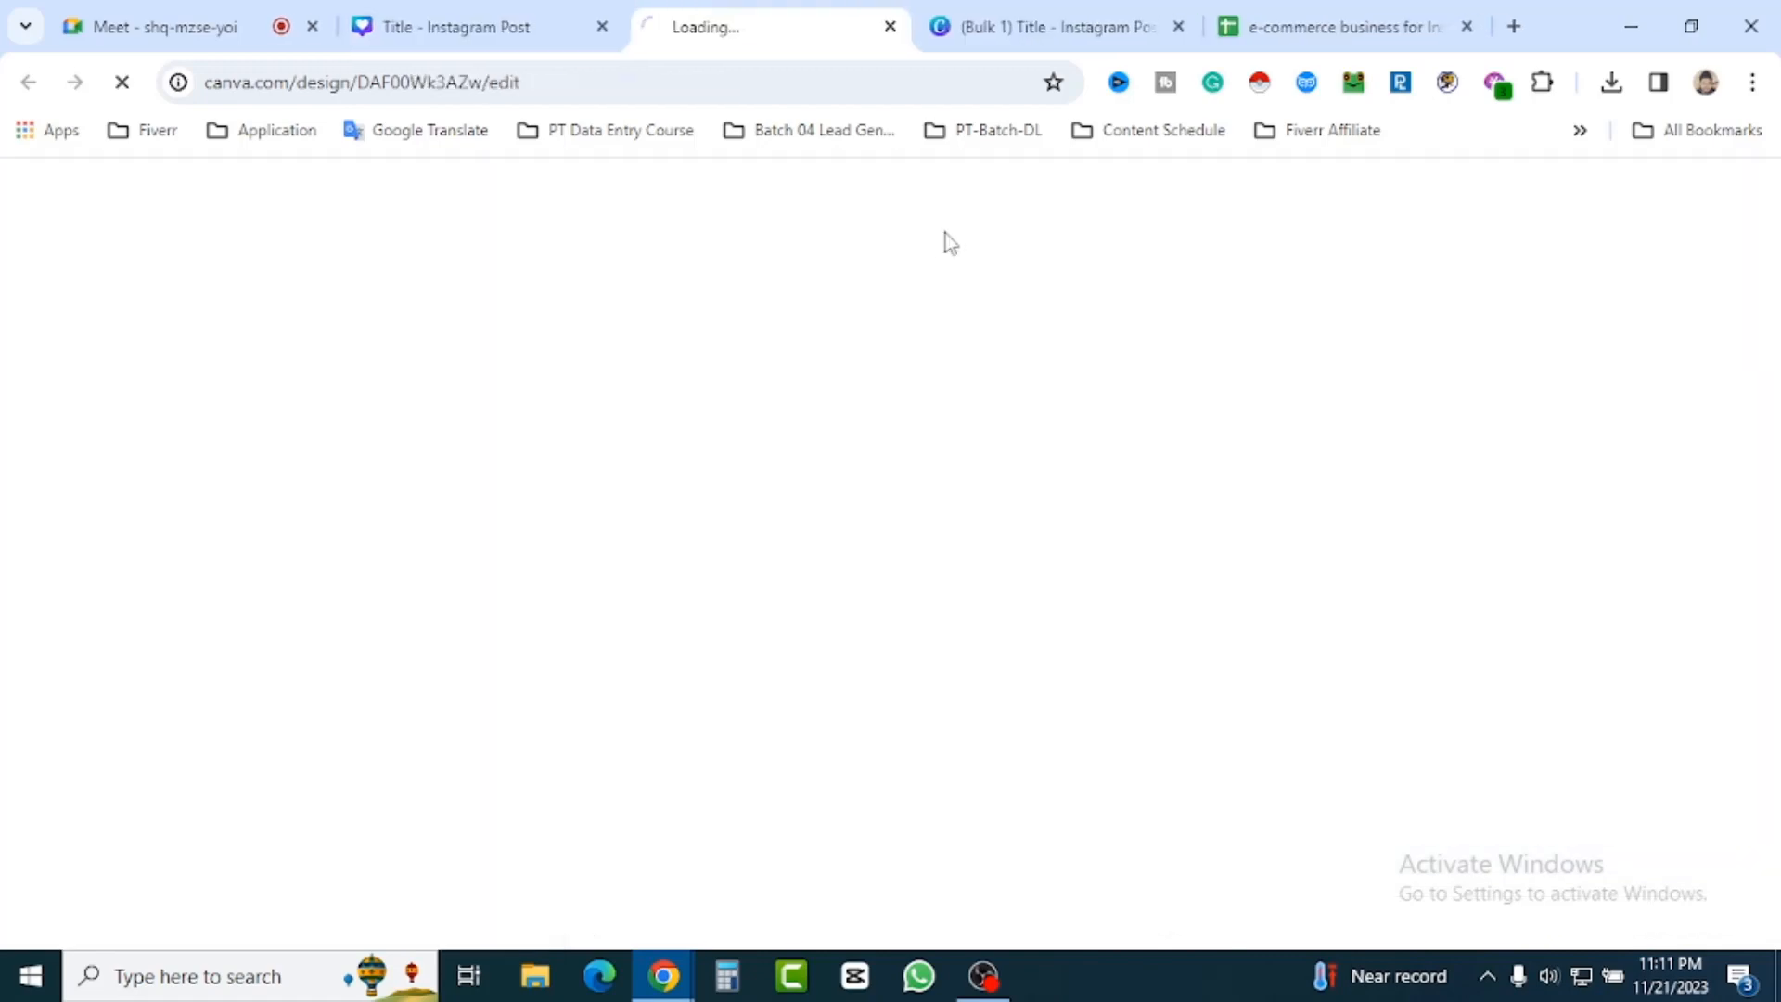
pyautogui.click(1150, 44)
pyautogui.click(1179, 28)
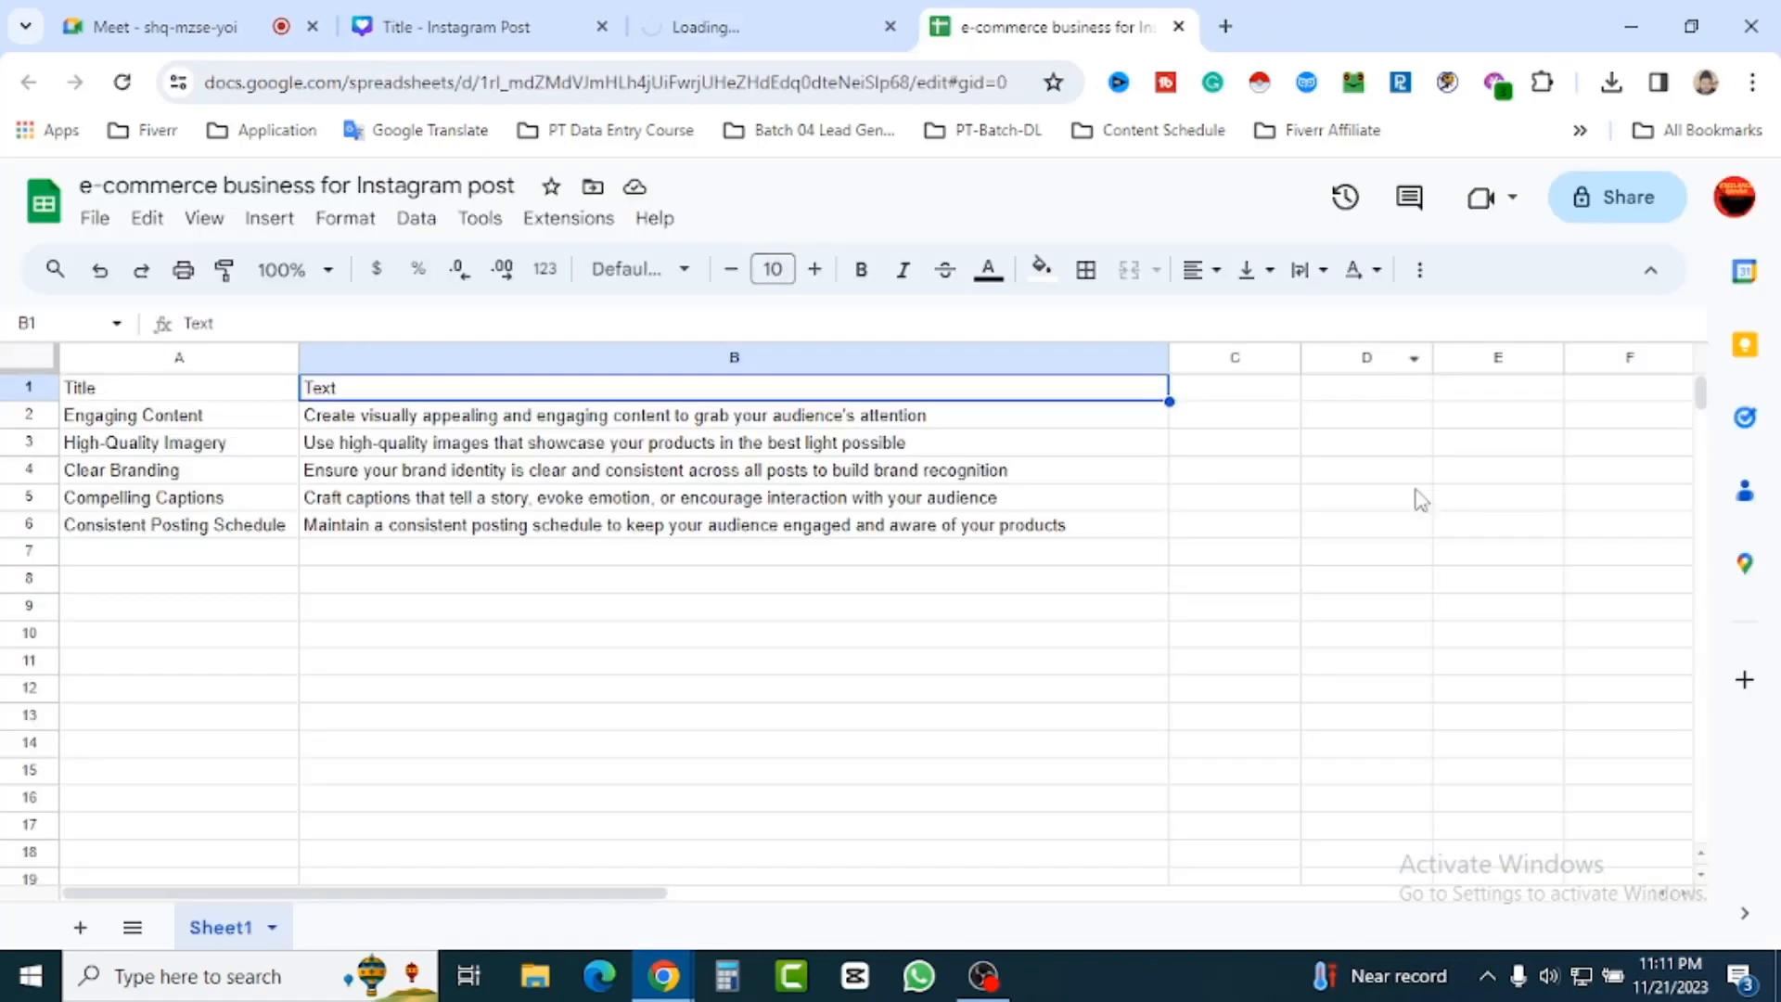
pyautogui.click(839, 30)
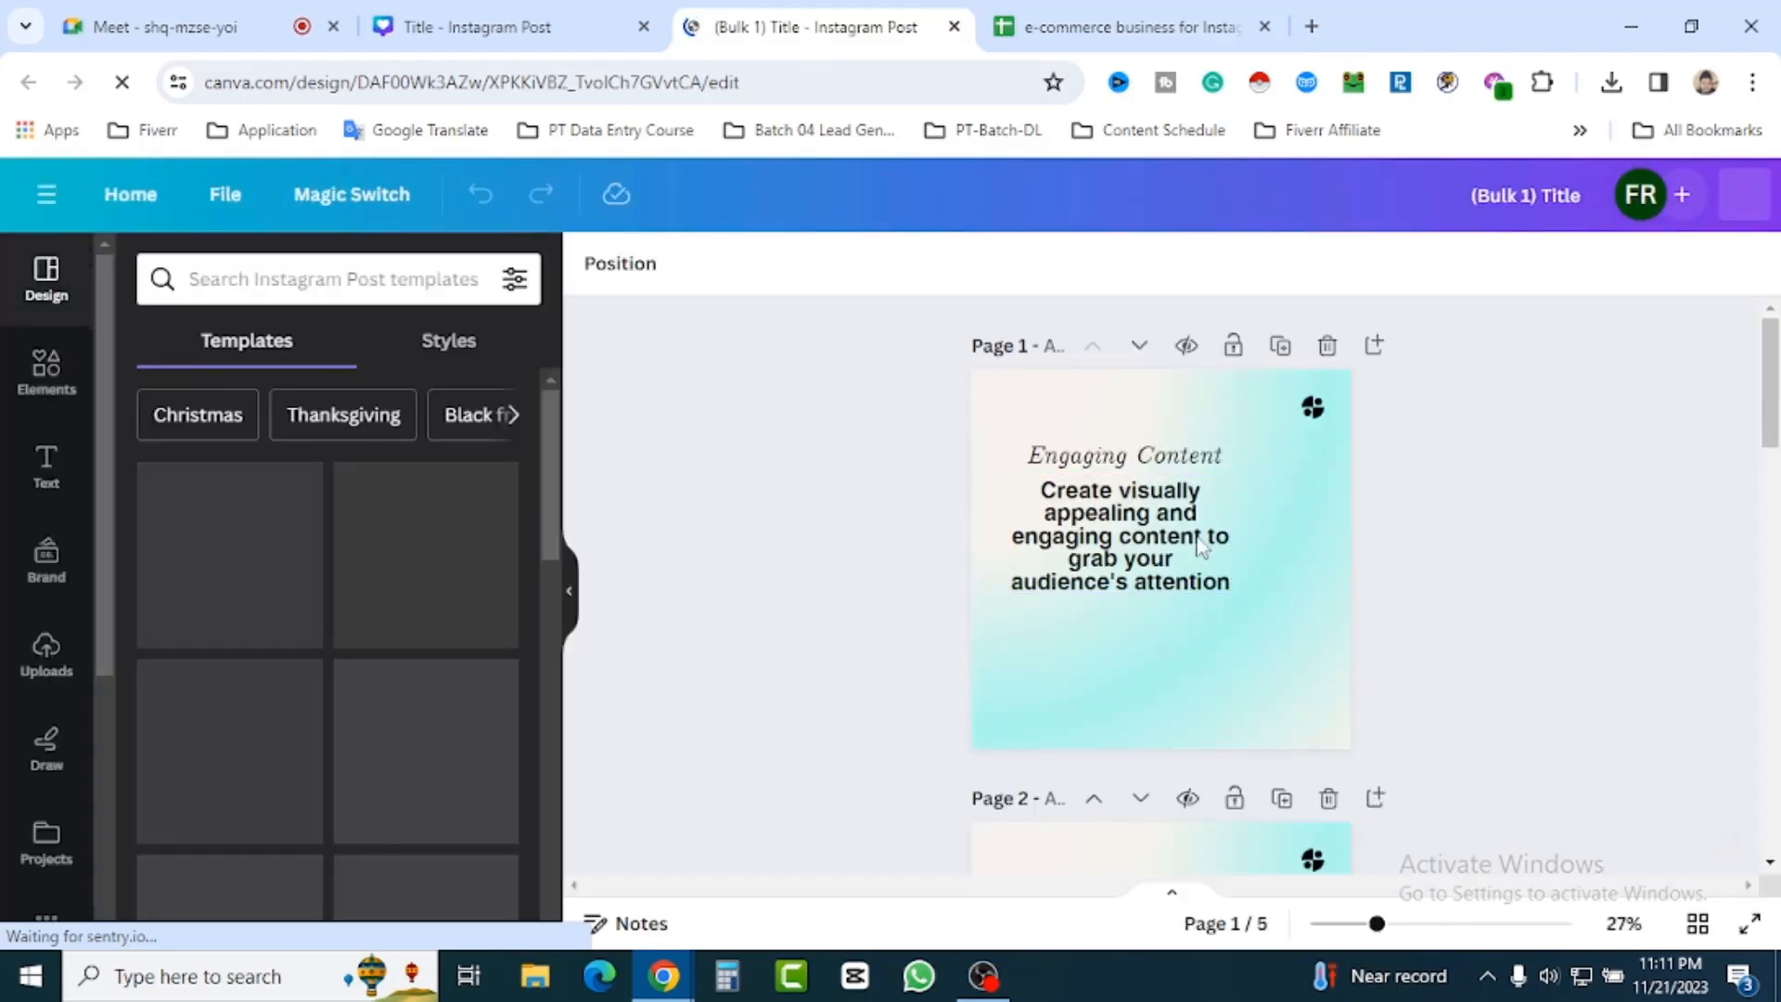
pyautogui.scroll(-5, 1446, 524)
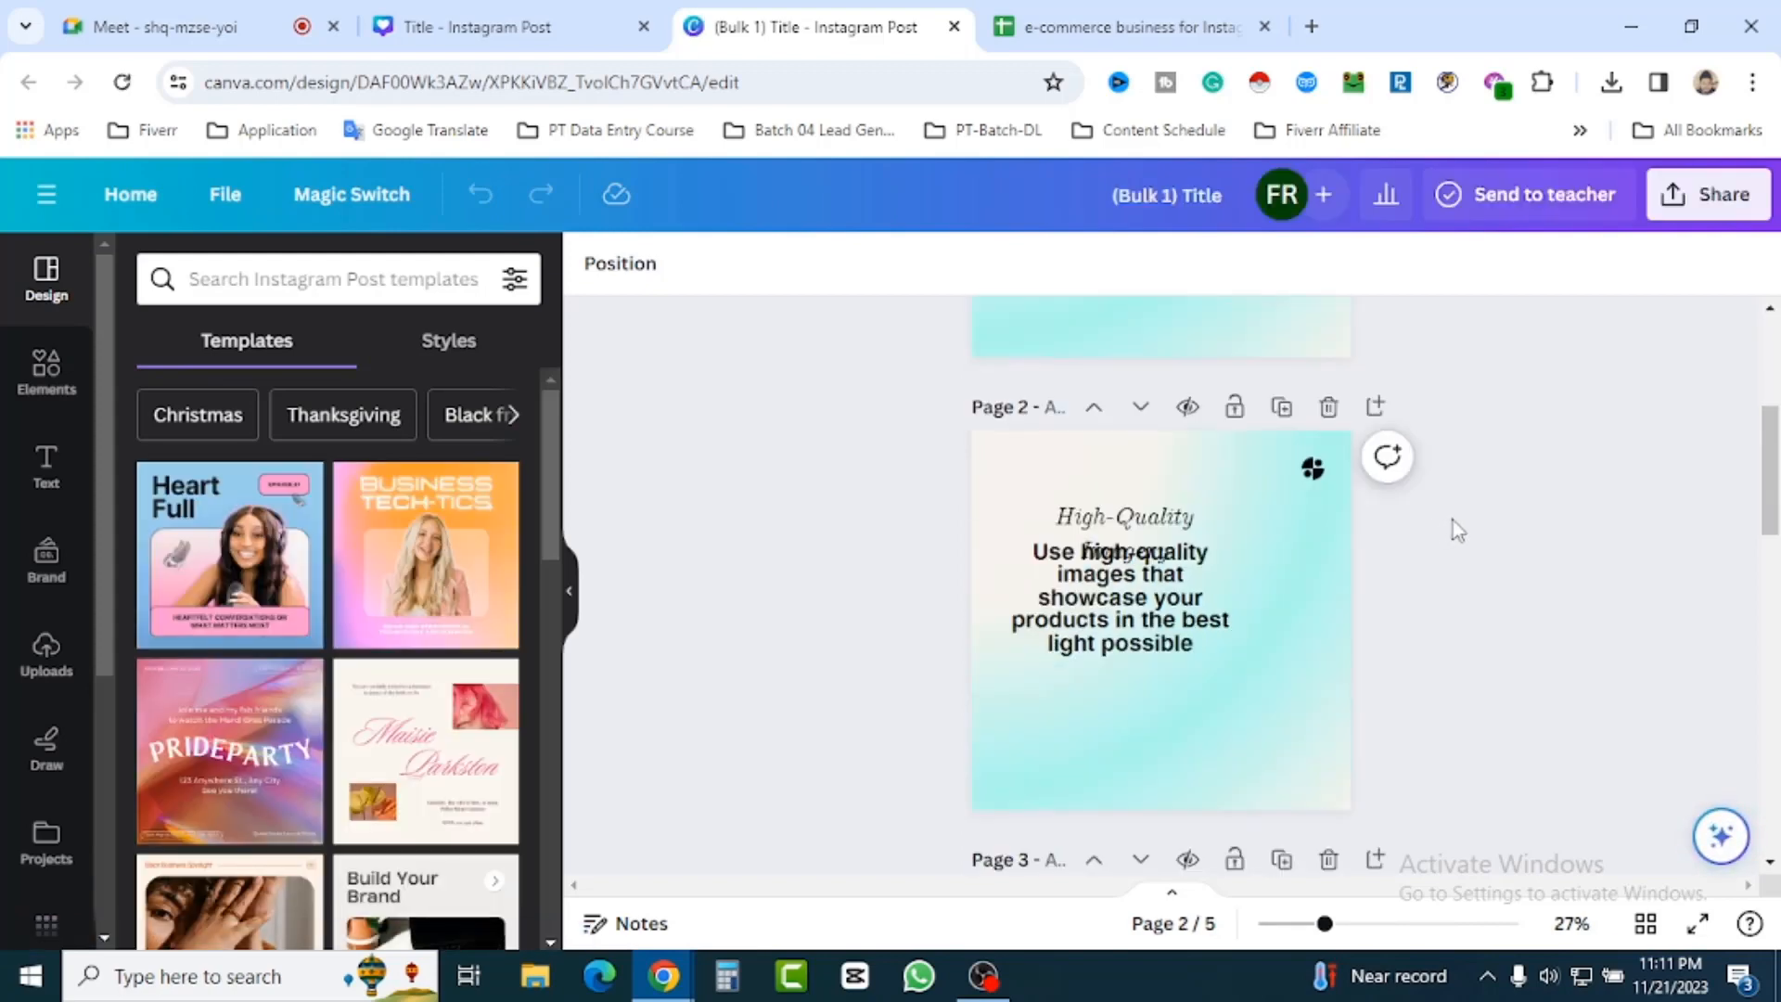
# Center both placeholders horizontally on the template, moving {Text} slightly lower and {Title} higher to widen the gap.
pyautogui.click(528, 26)
pyautogui.click(1119, 498)
pyautogui.moveTo(1121, 501); pyautogui.dragTo(1157, 516)
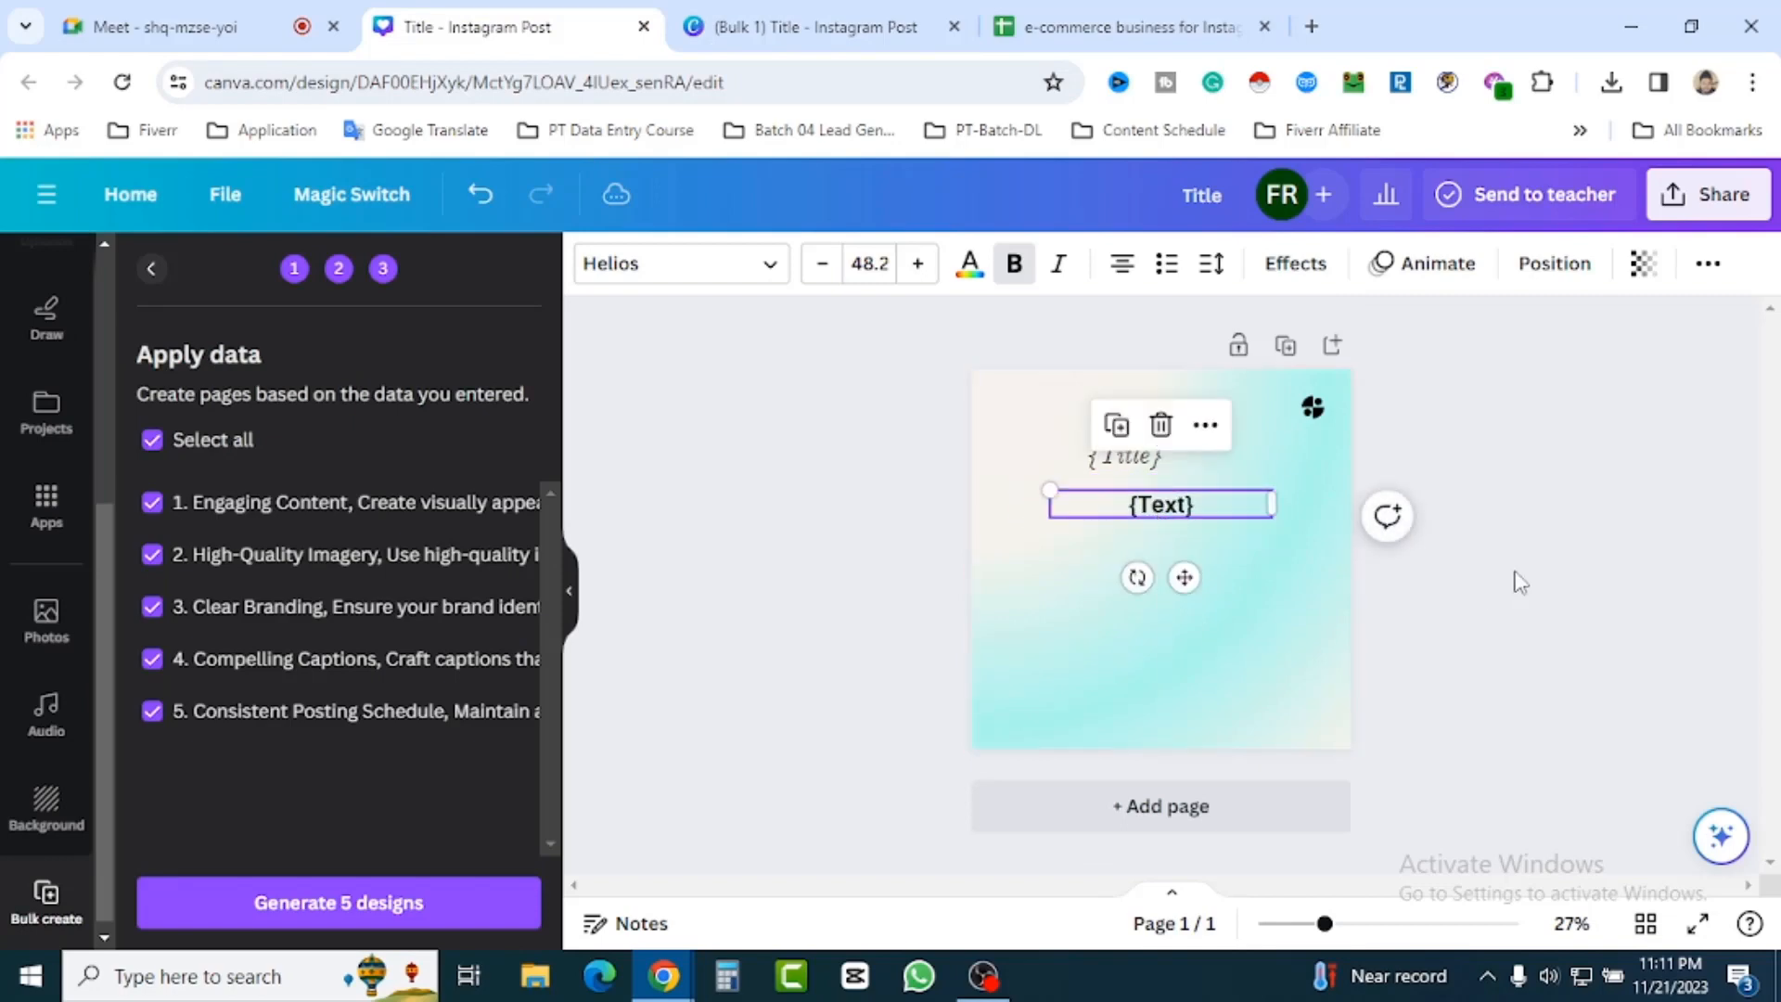
pyautogui.moveTo(1138, 454); pyautogui.dragTo(1165, 440)
pyautogui.click(1525, 552)
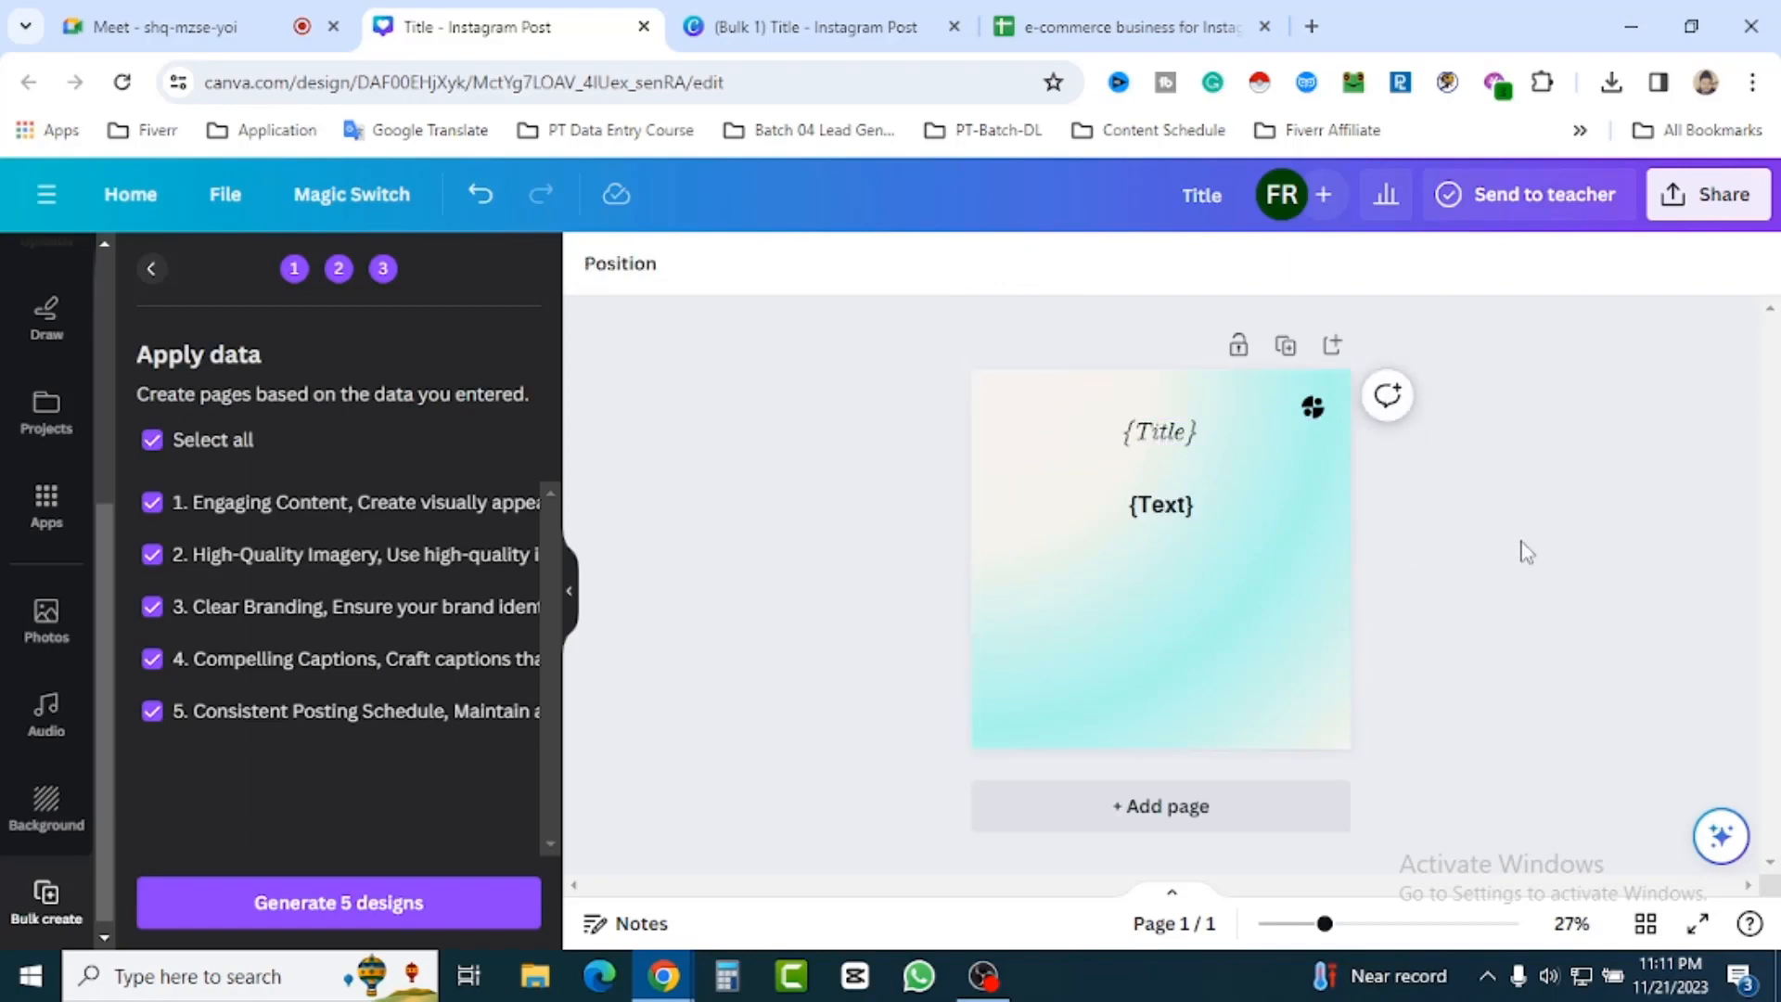
# Generate the 5 designs from the repositioned template, close the previous bulk version and check the new pages.
pyautogui.click(374, 898)
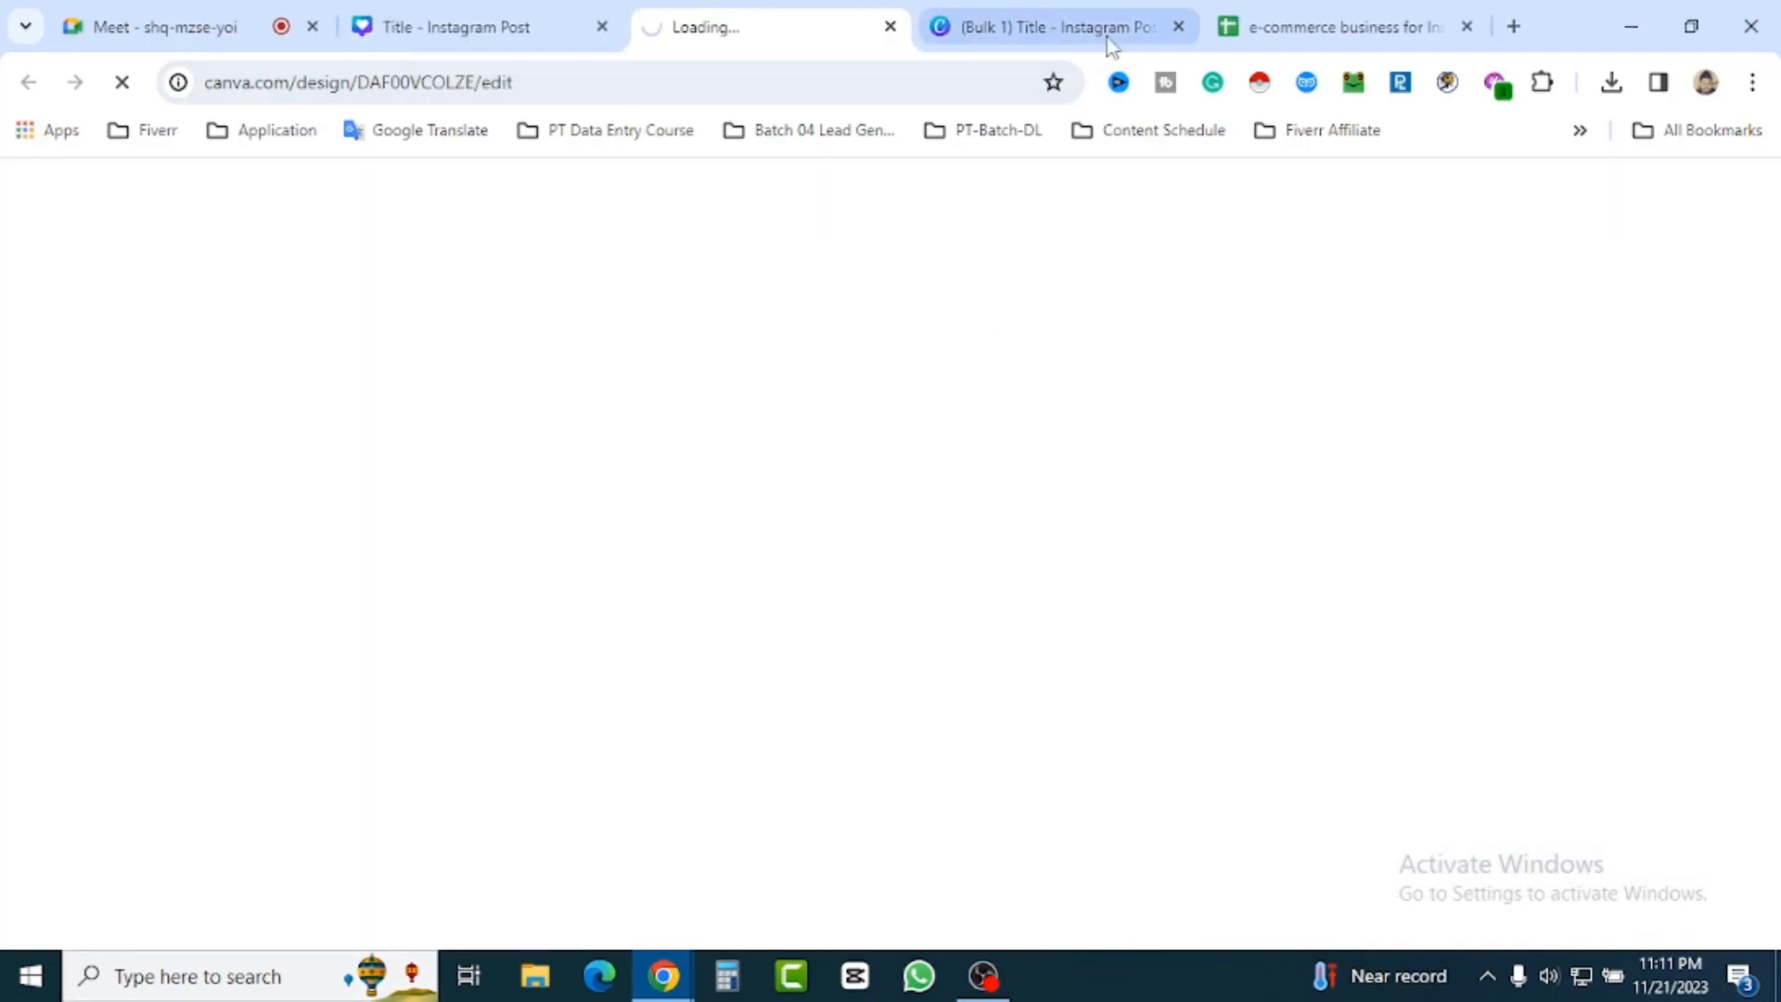
pyautogui.click(1109, 37)
pyautogui.scroll(-5, 1252, 463)
pyautogui.scroll(-3, 1244, 513)
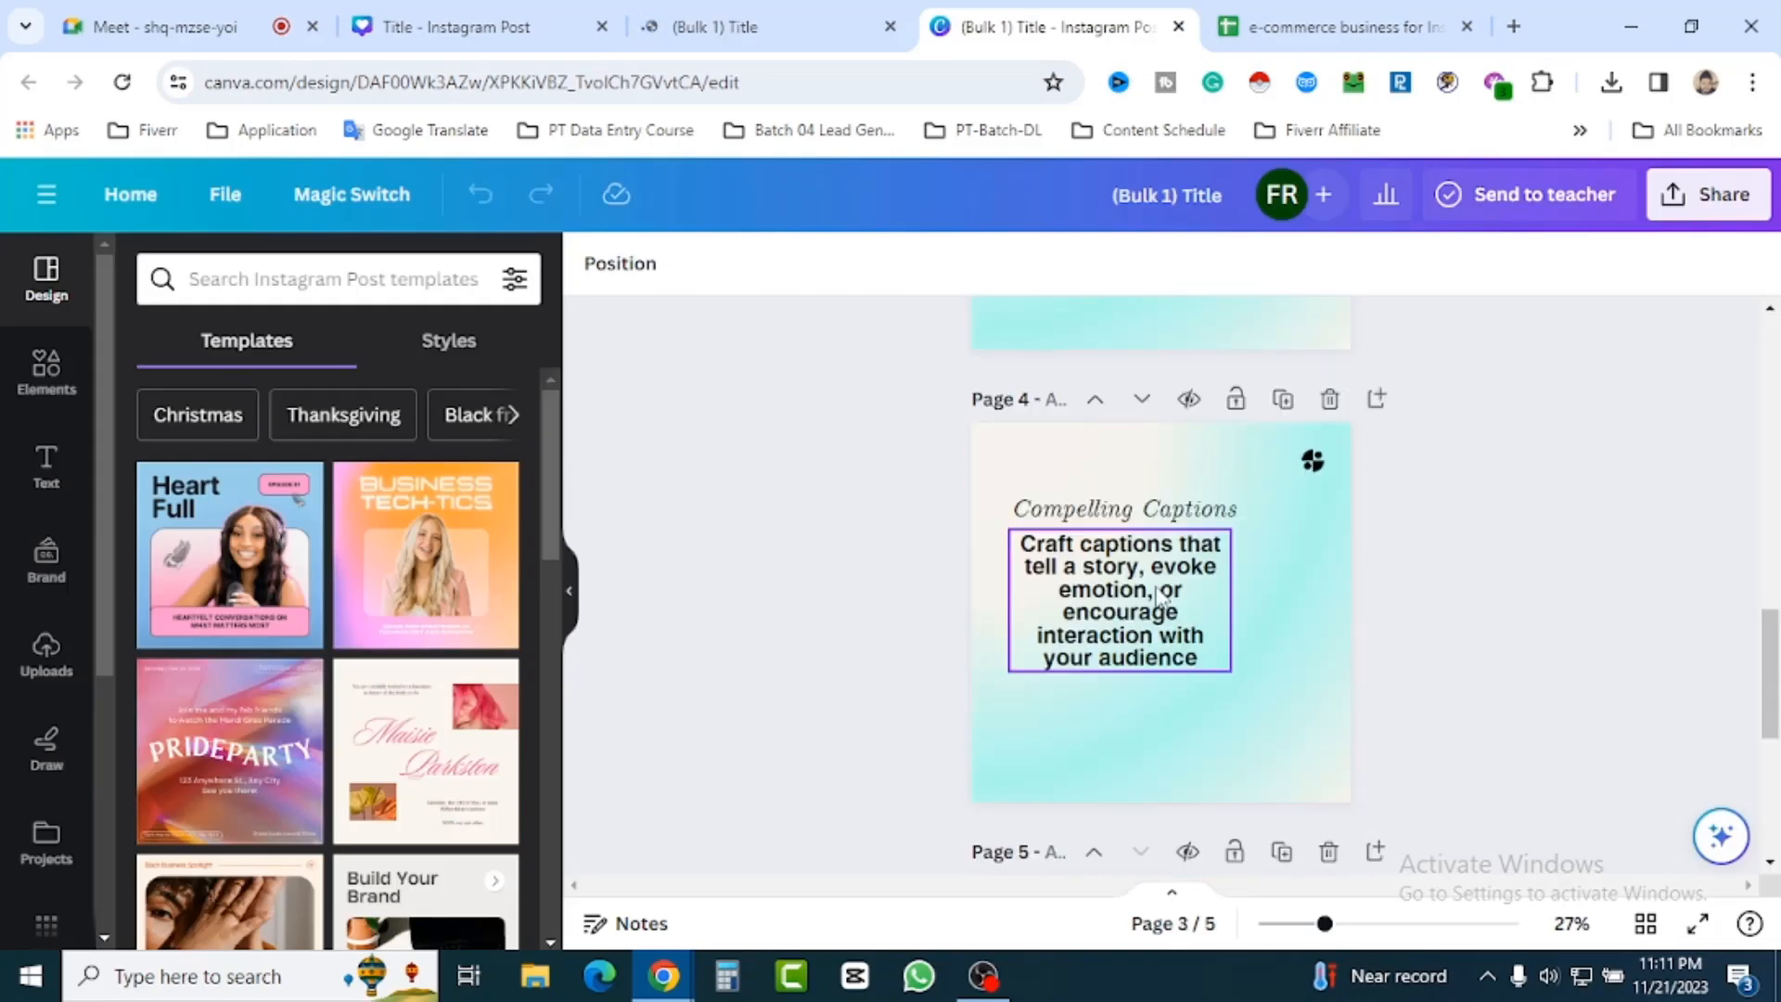
pyautogui.click(1176, 27)
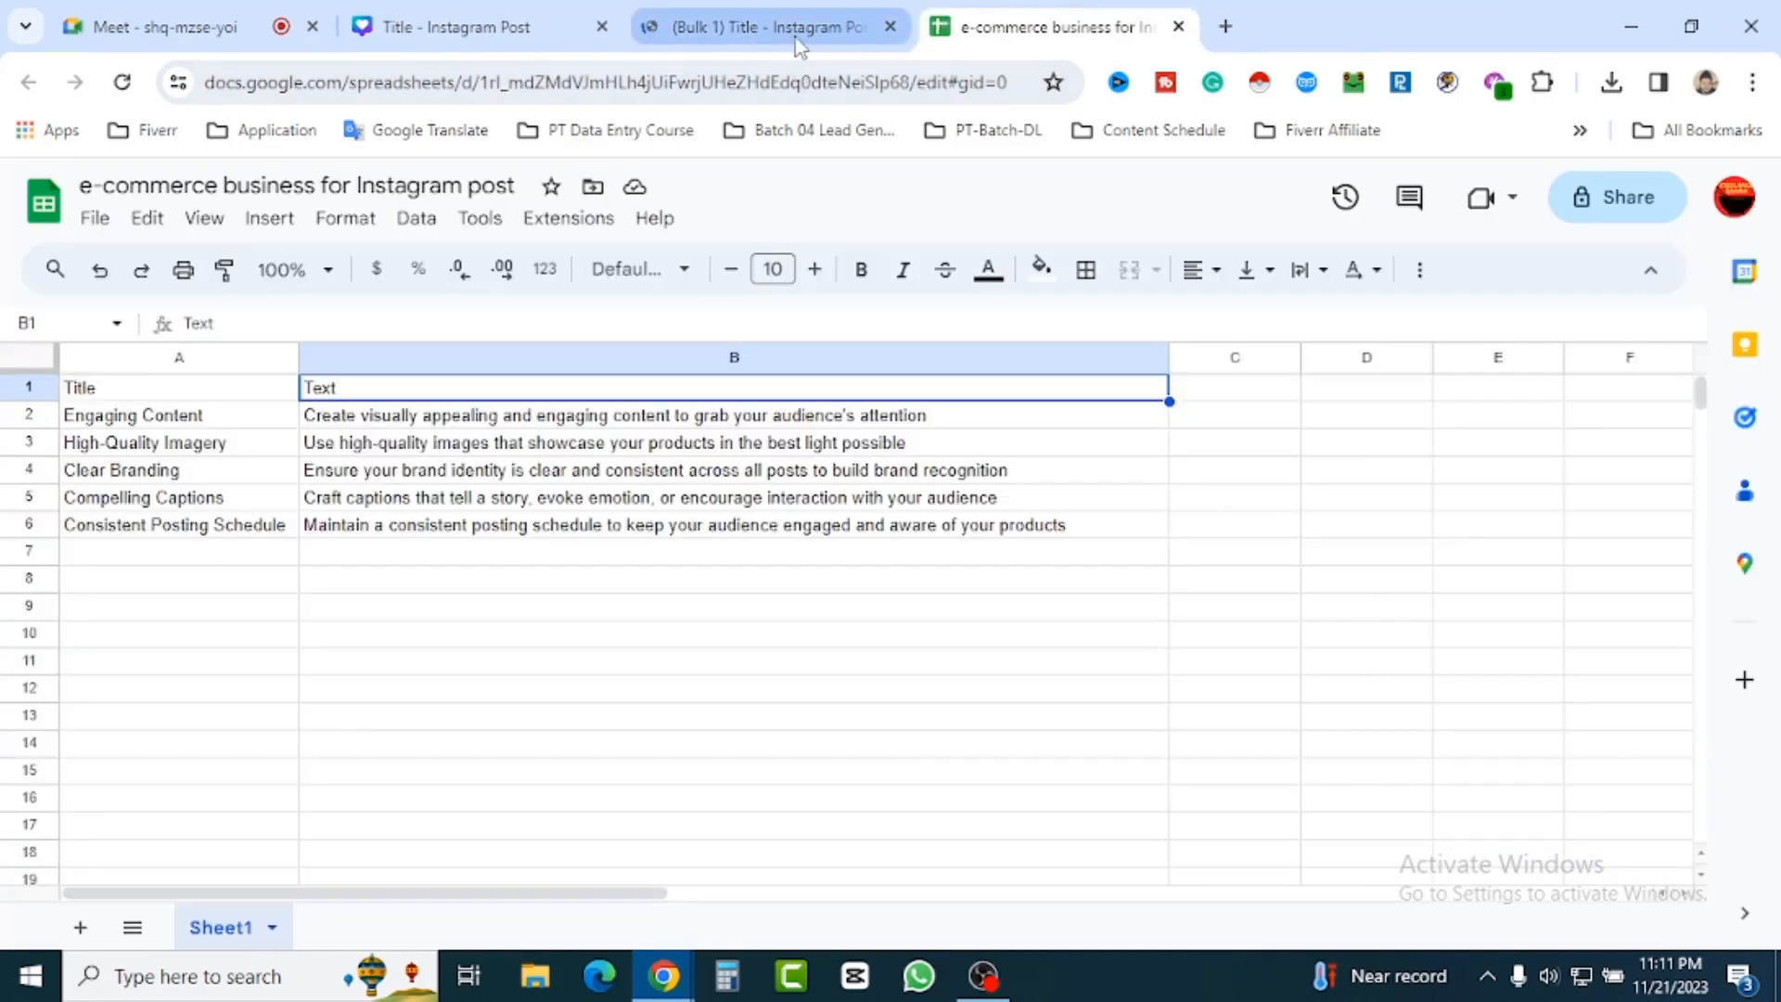
pyautogui.click(797, 37)
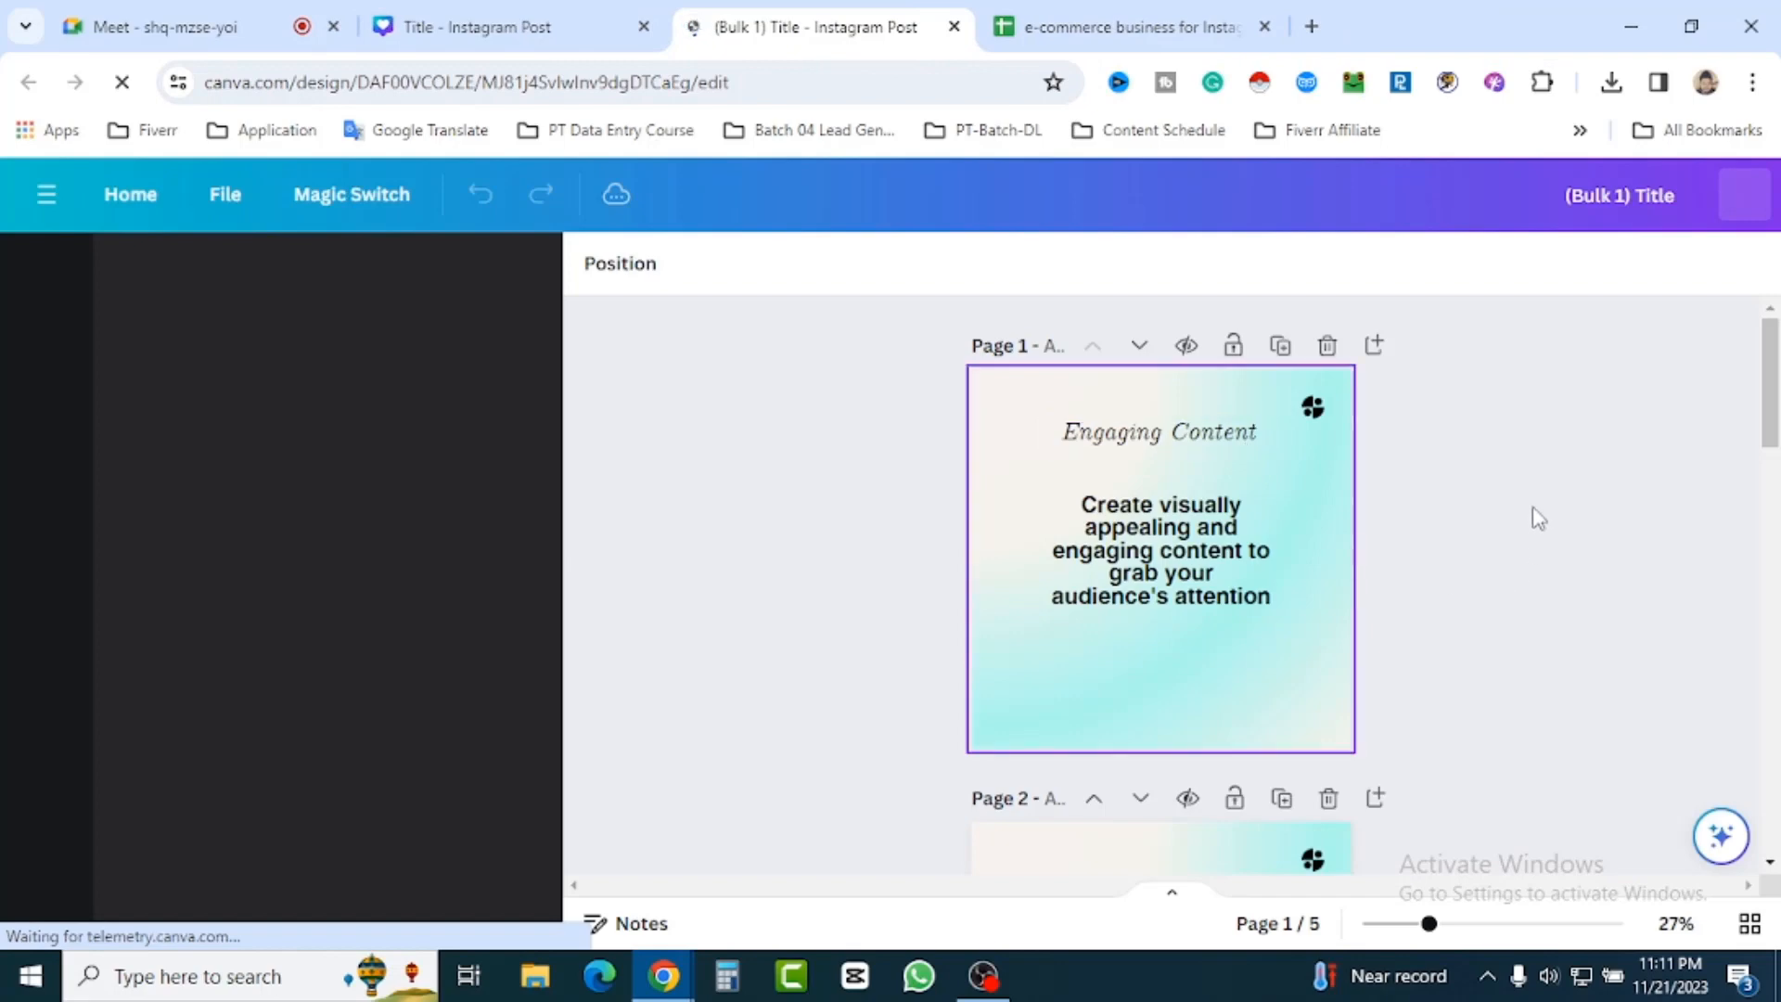
pyautogui.scroll(-3, 1215, 593)
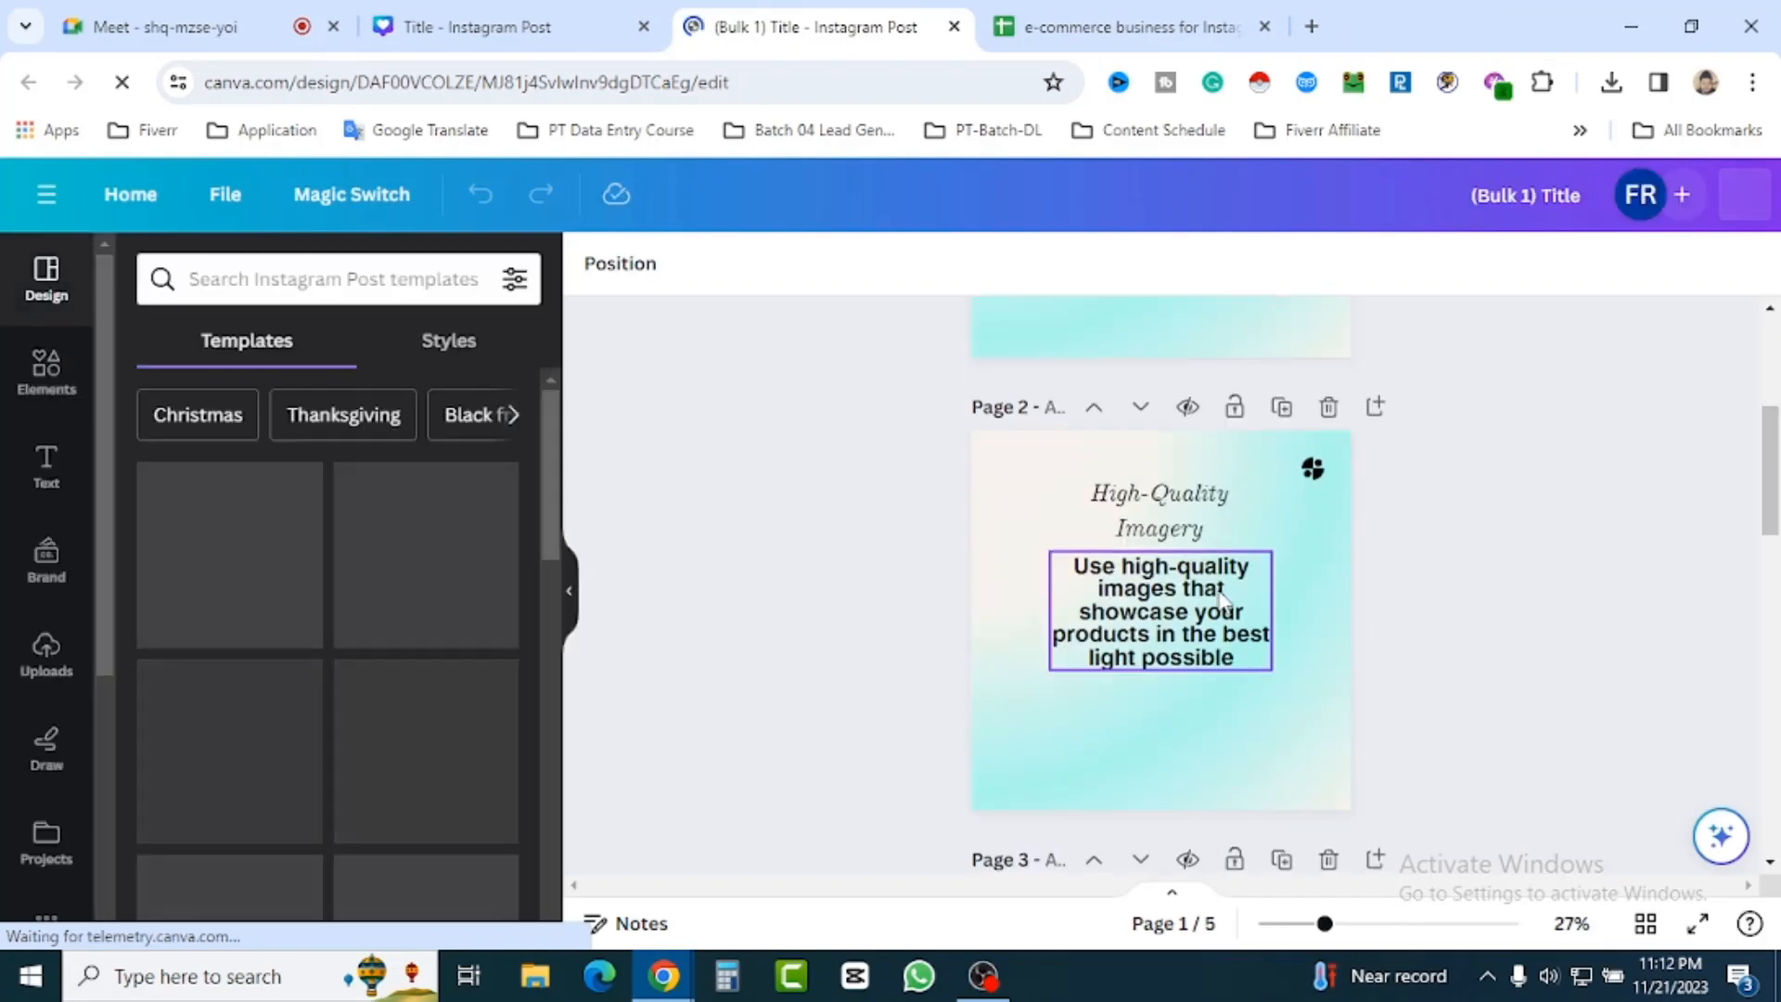
pyautogui.scroll(-5, 1224, 601)
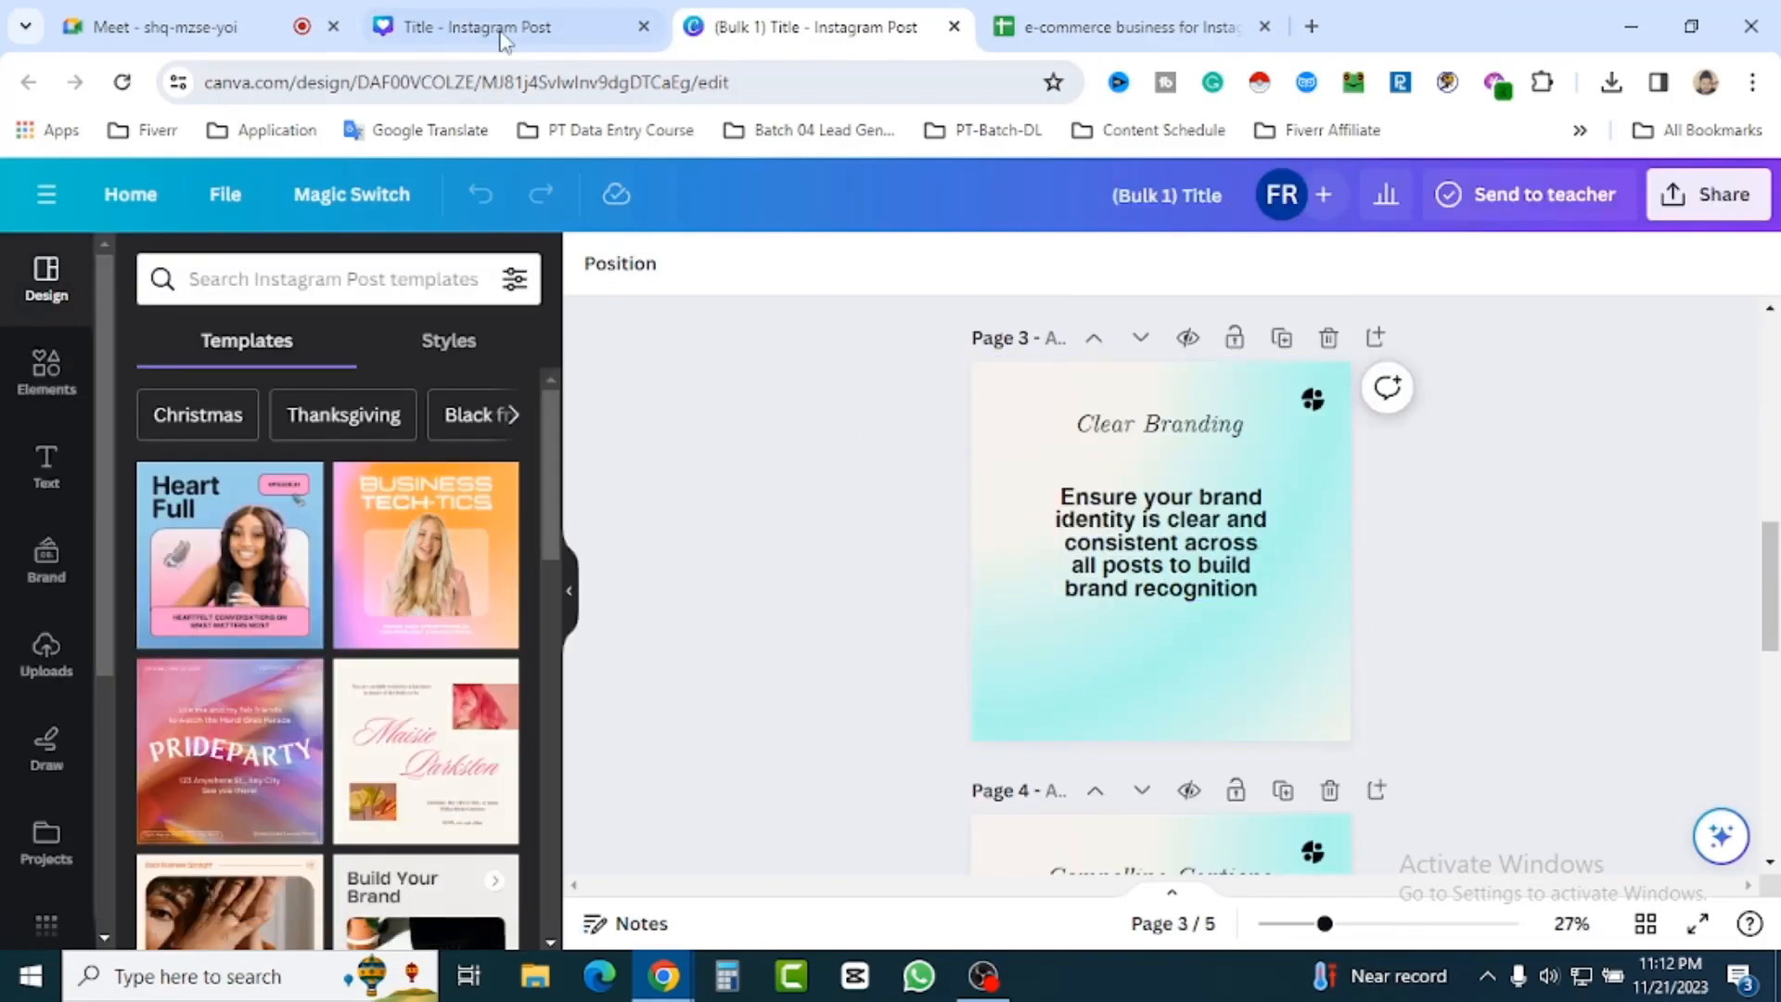
# Left-align the {Text} placeholder in the template.
pyautogui.click(506, 29)
pyautogui.click(1168, 522)
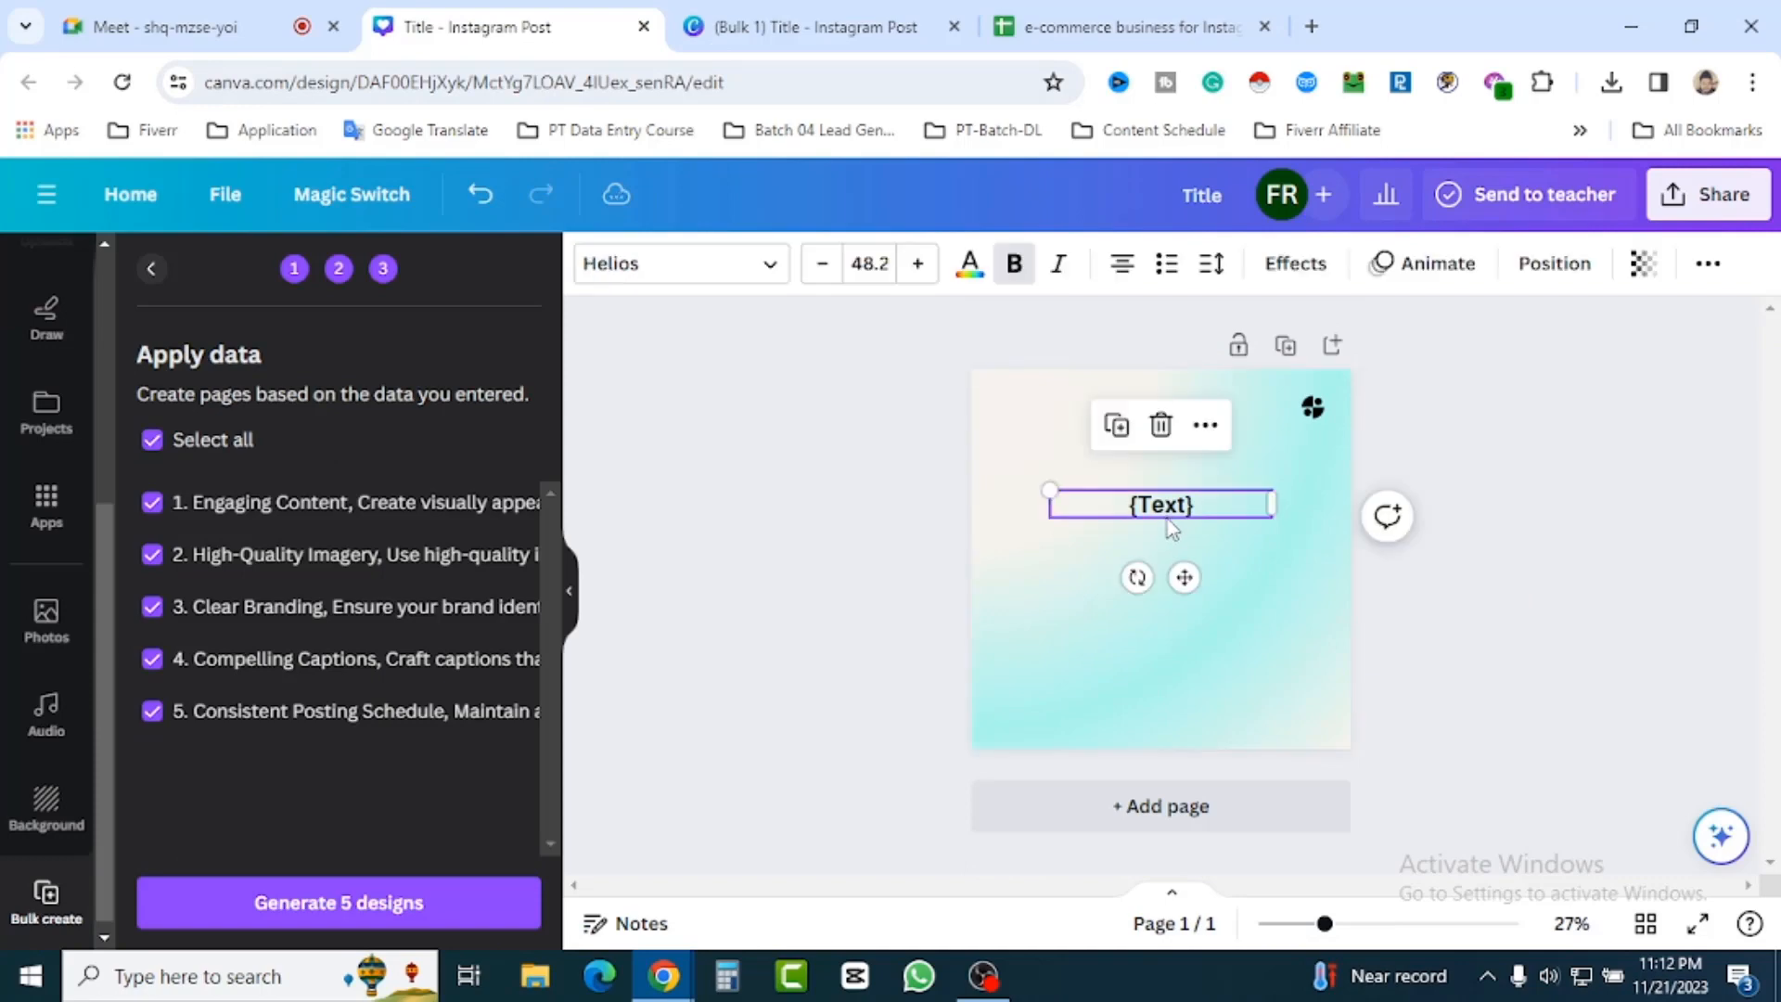
pyautogui.click(1126, 287)
pyautogui.click(1400, 628)
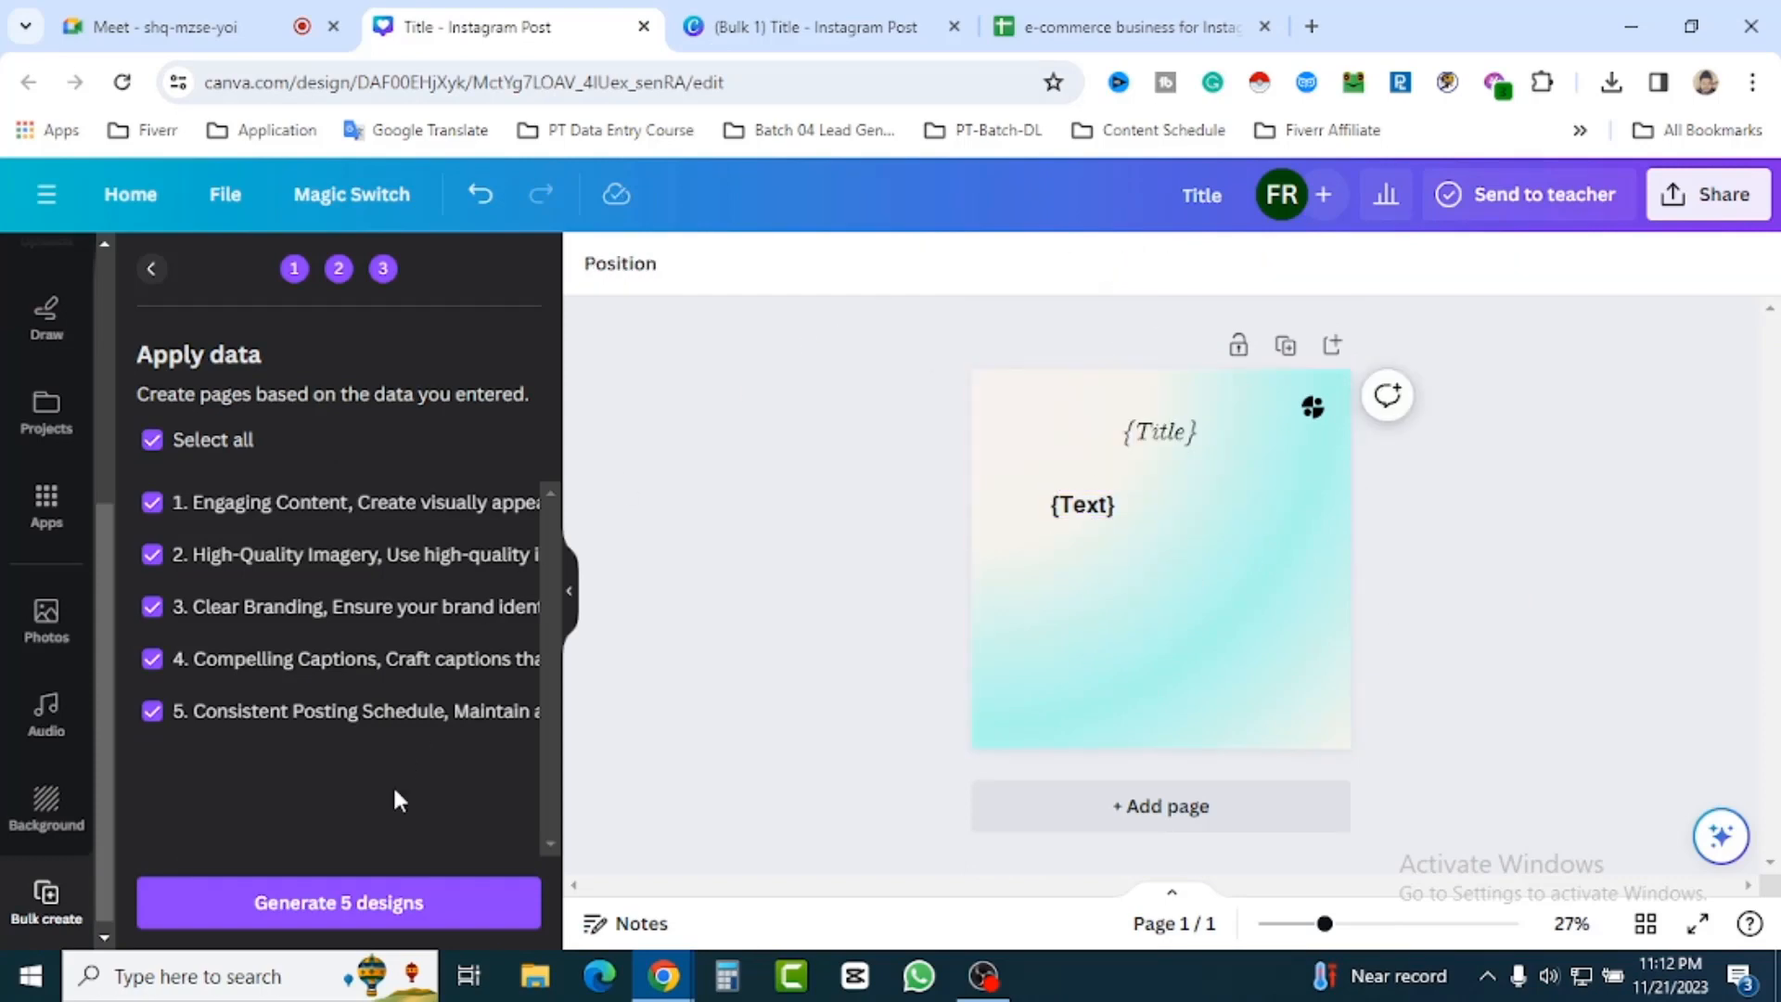
# Generate the 5 designs with the left-aligned text, close the previous bulk version and open the new one.
pyautogui.click(364, 904)
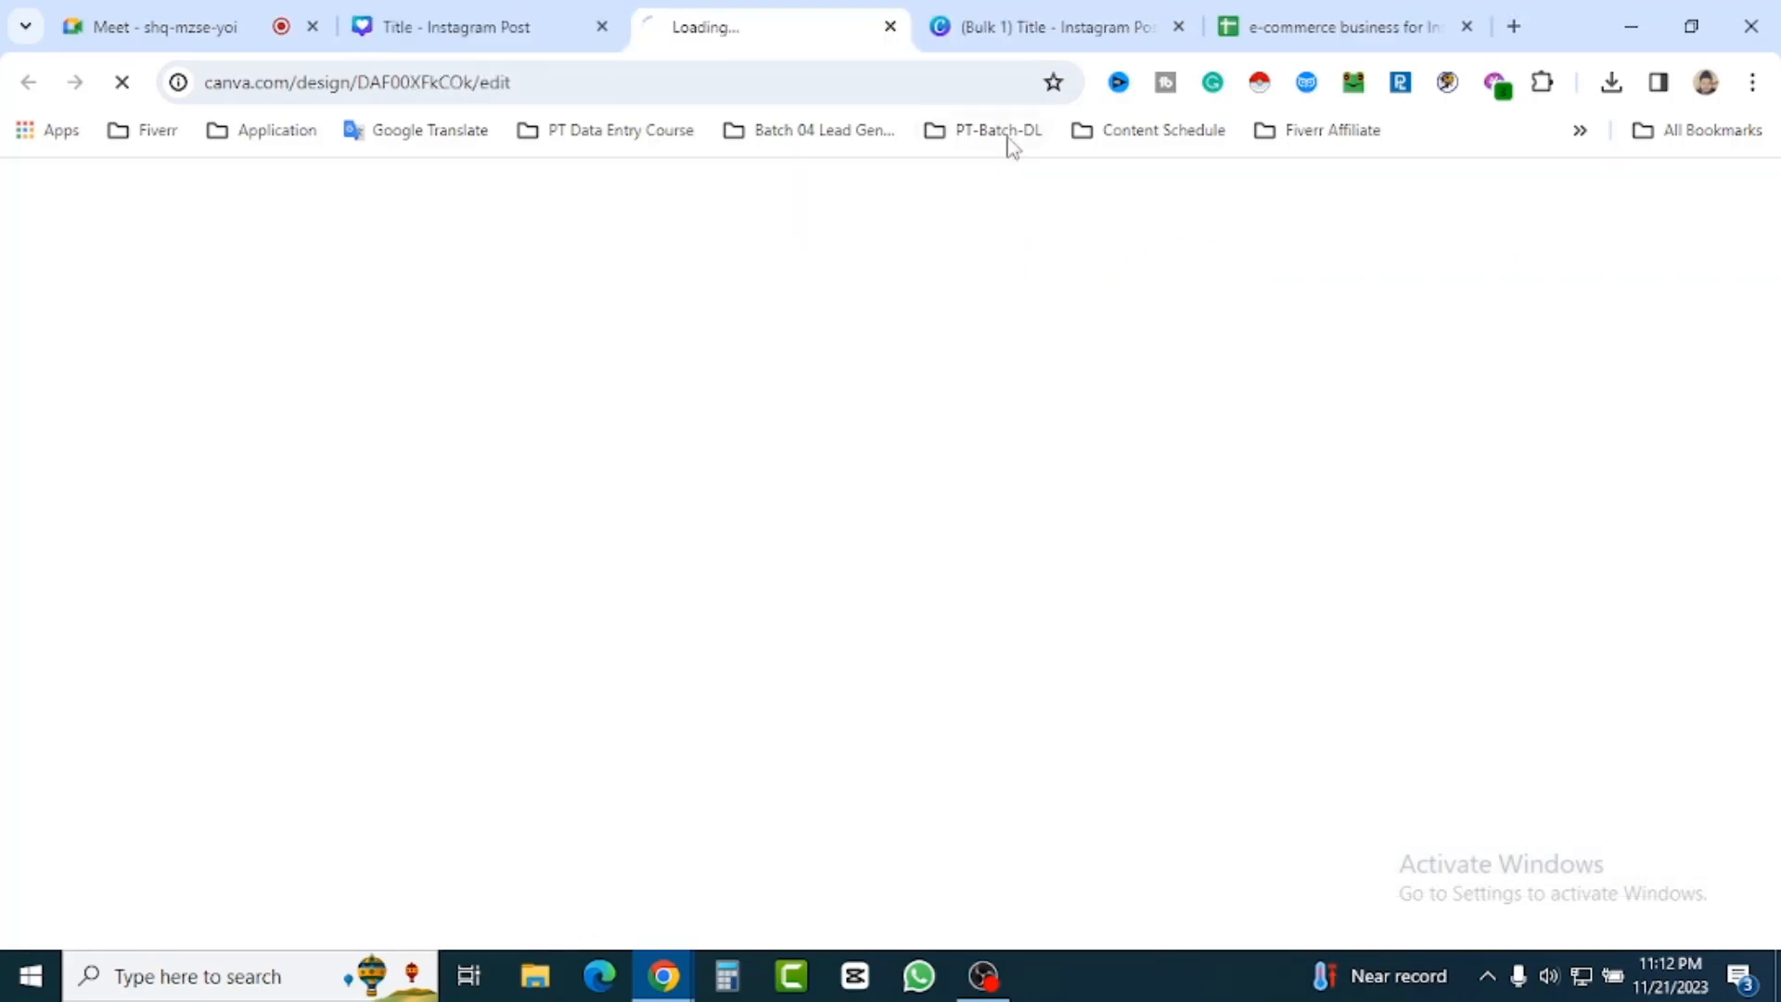
pyautogui.click(1073, 26)
pyautogui.scroll(-10, 1238, 536)
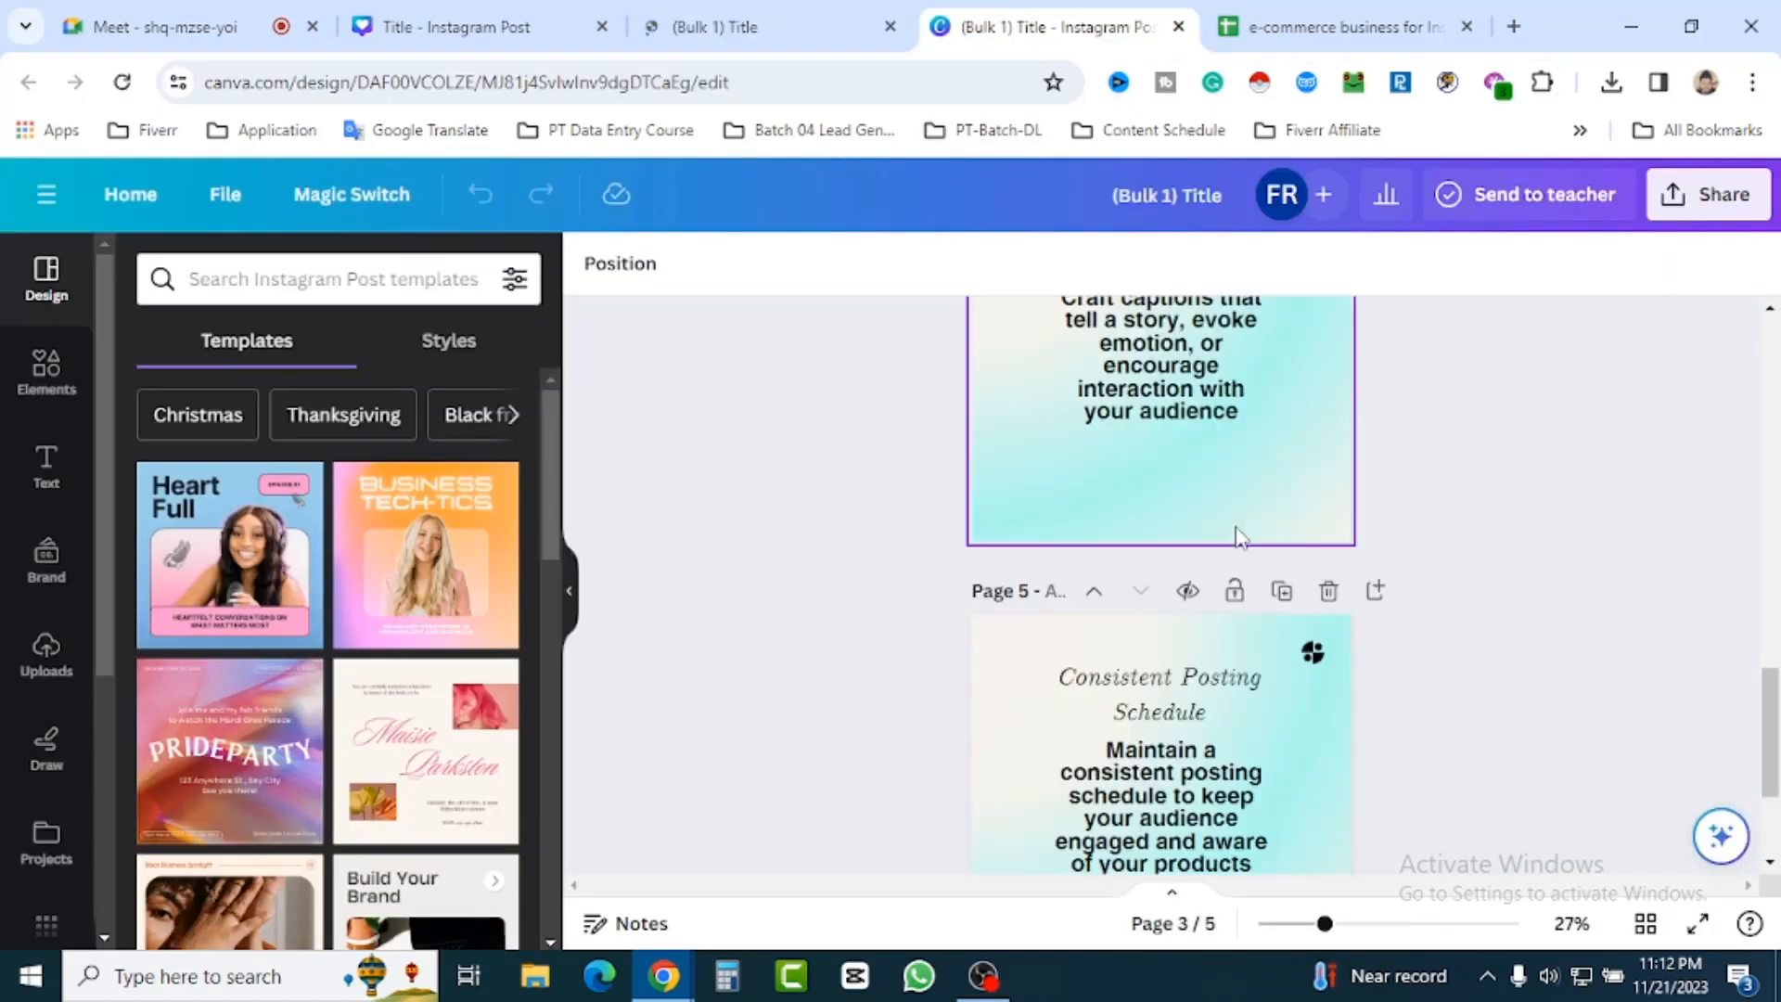
pyautogui.click(1178, 27)
pyautogui.click(792, 39)
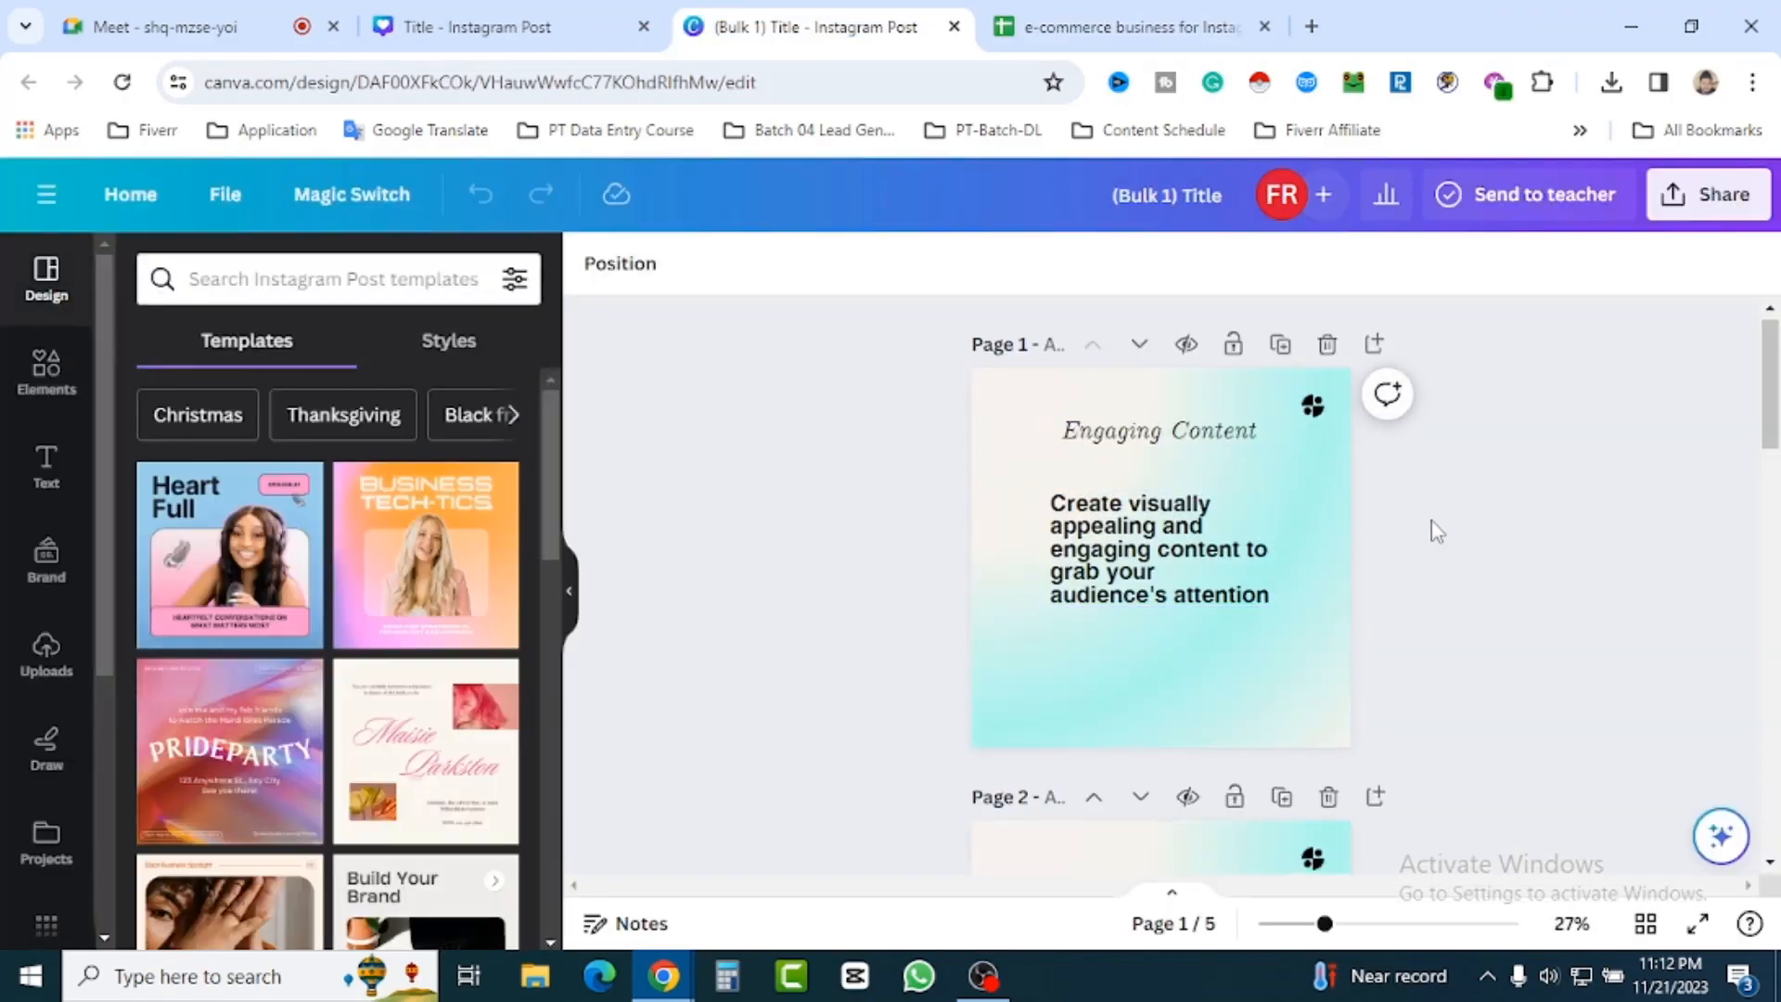
# On the Consistent Posting Schedule page of the generated design, move the body text block slightly left and down.
pyautogui.scroll(-9, 1436, 529)
pyautogui.scroll(-8, 1475, 556)
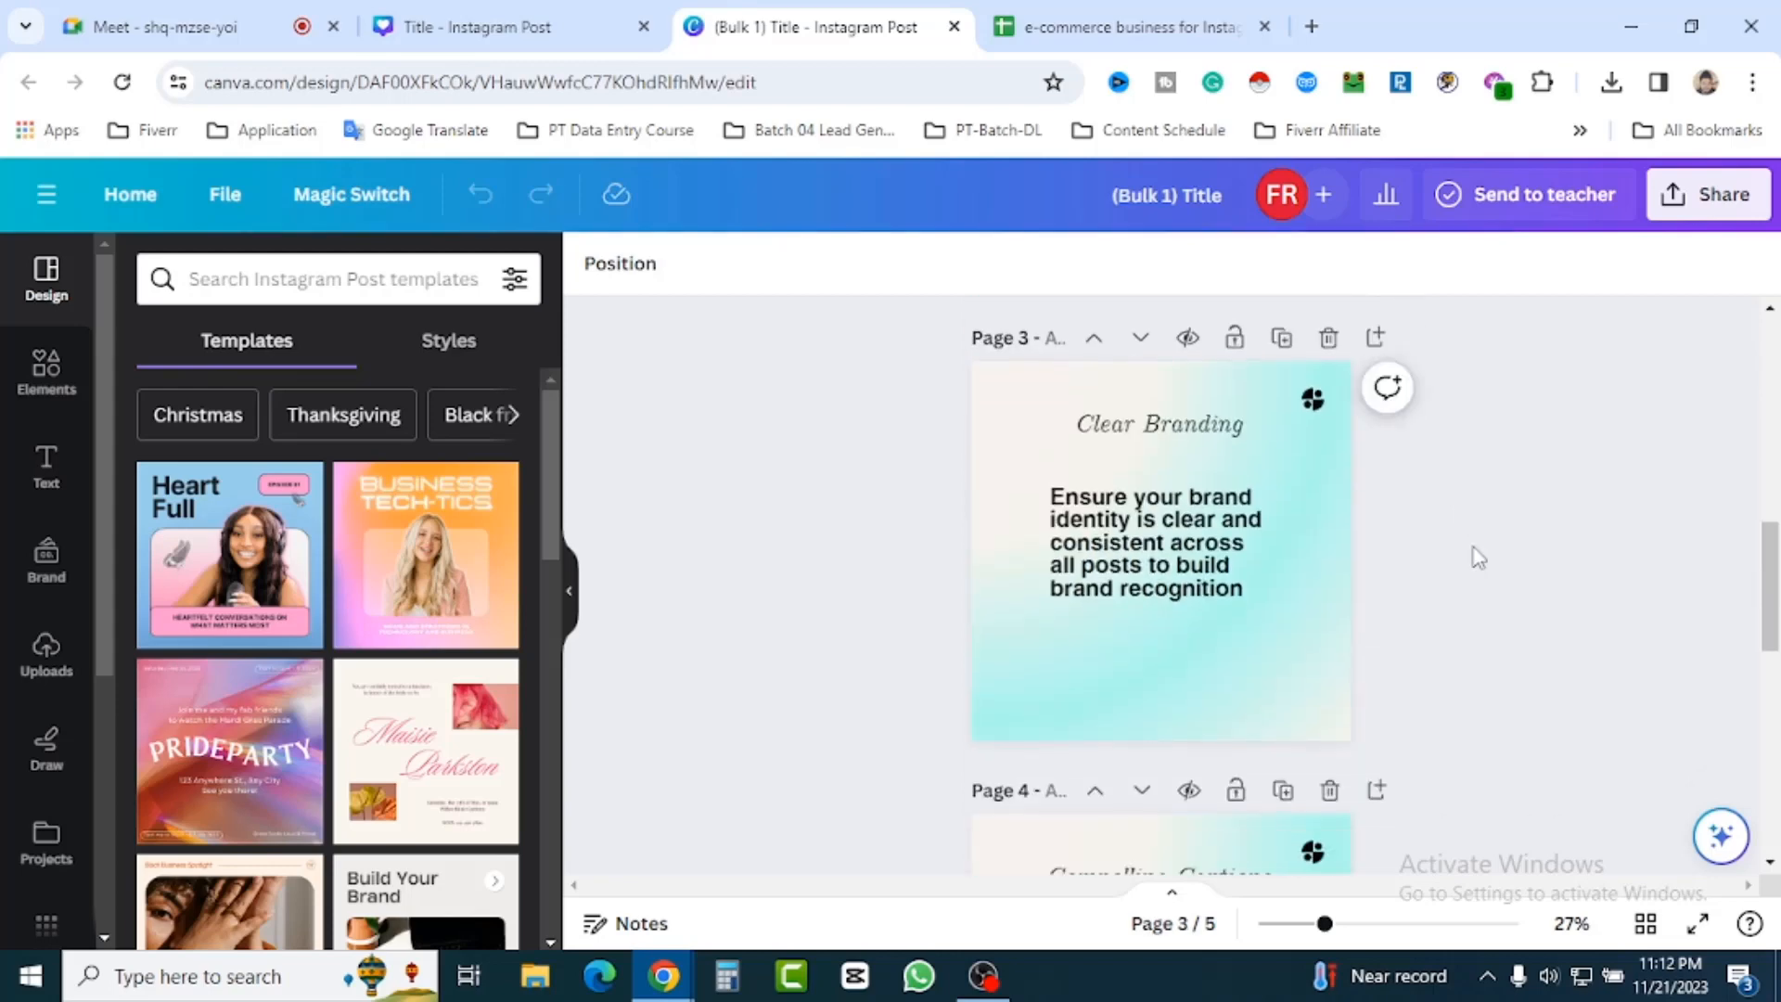
pyautogui.scroll(-3, 1159, 390)
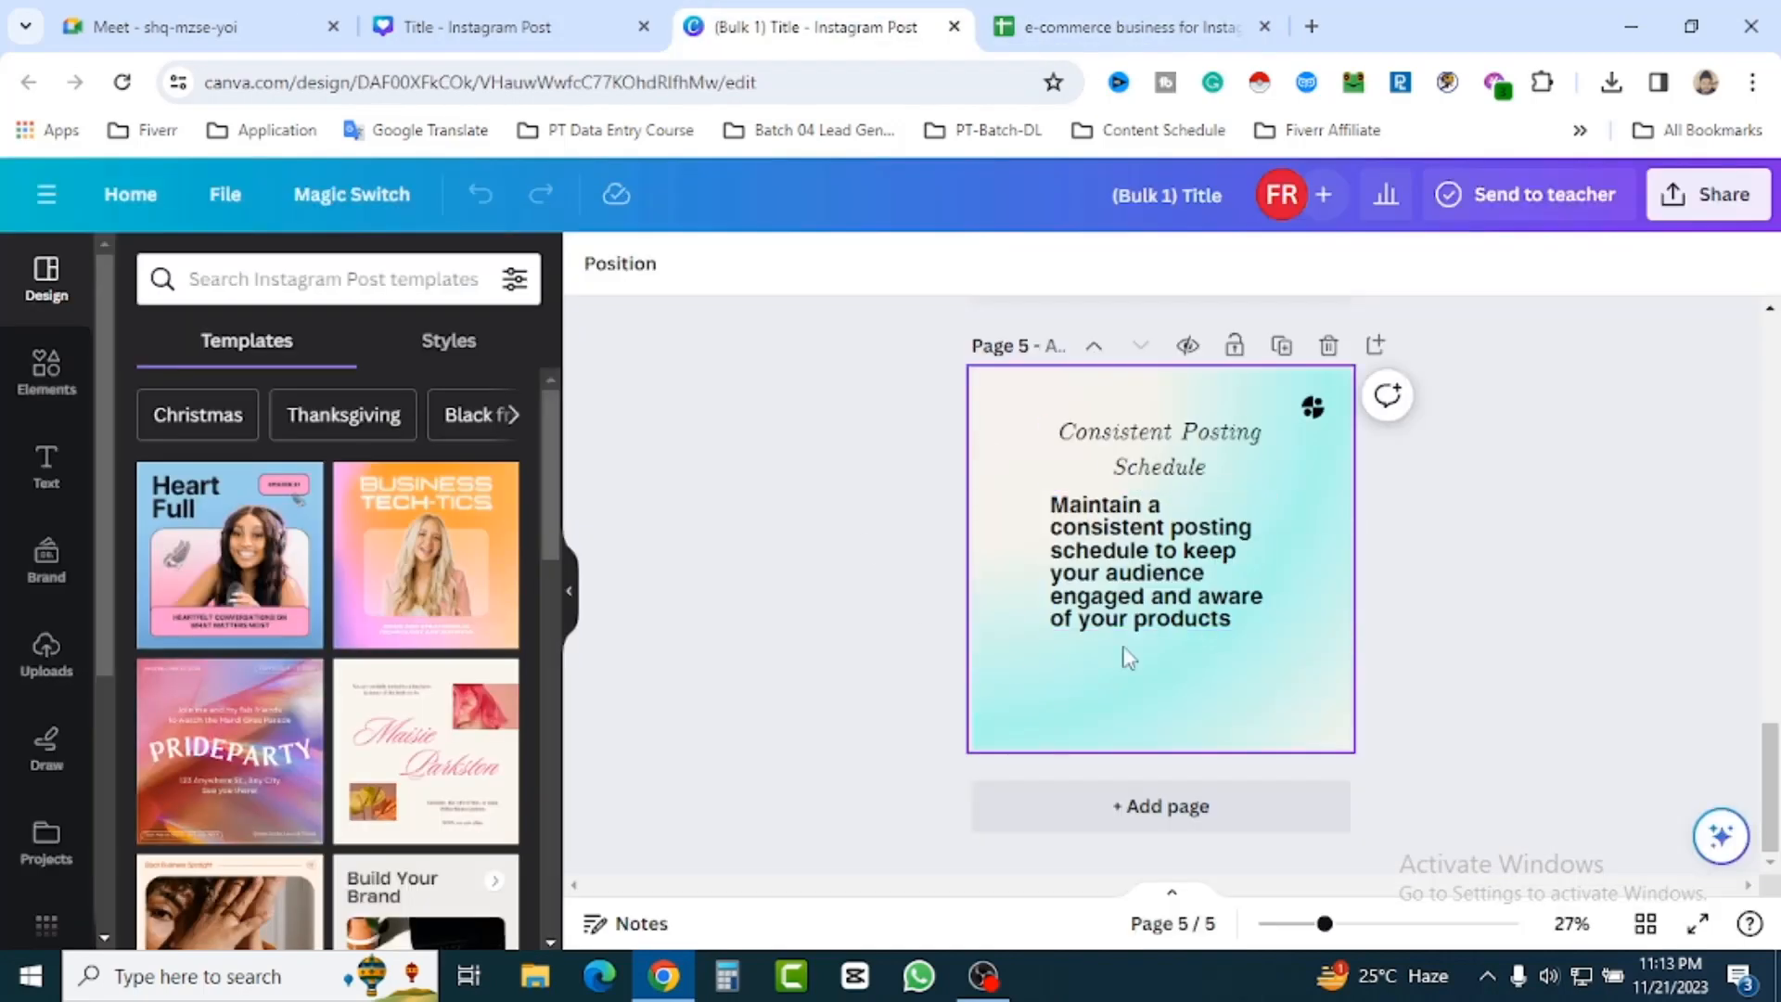
pyautogui.click(1125, 554)
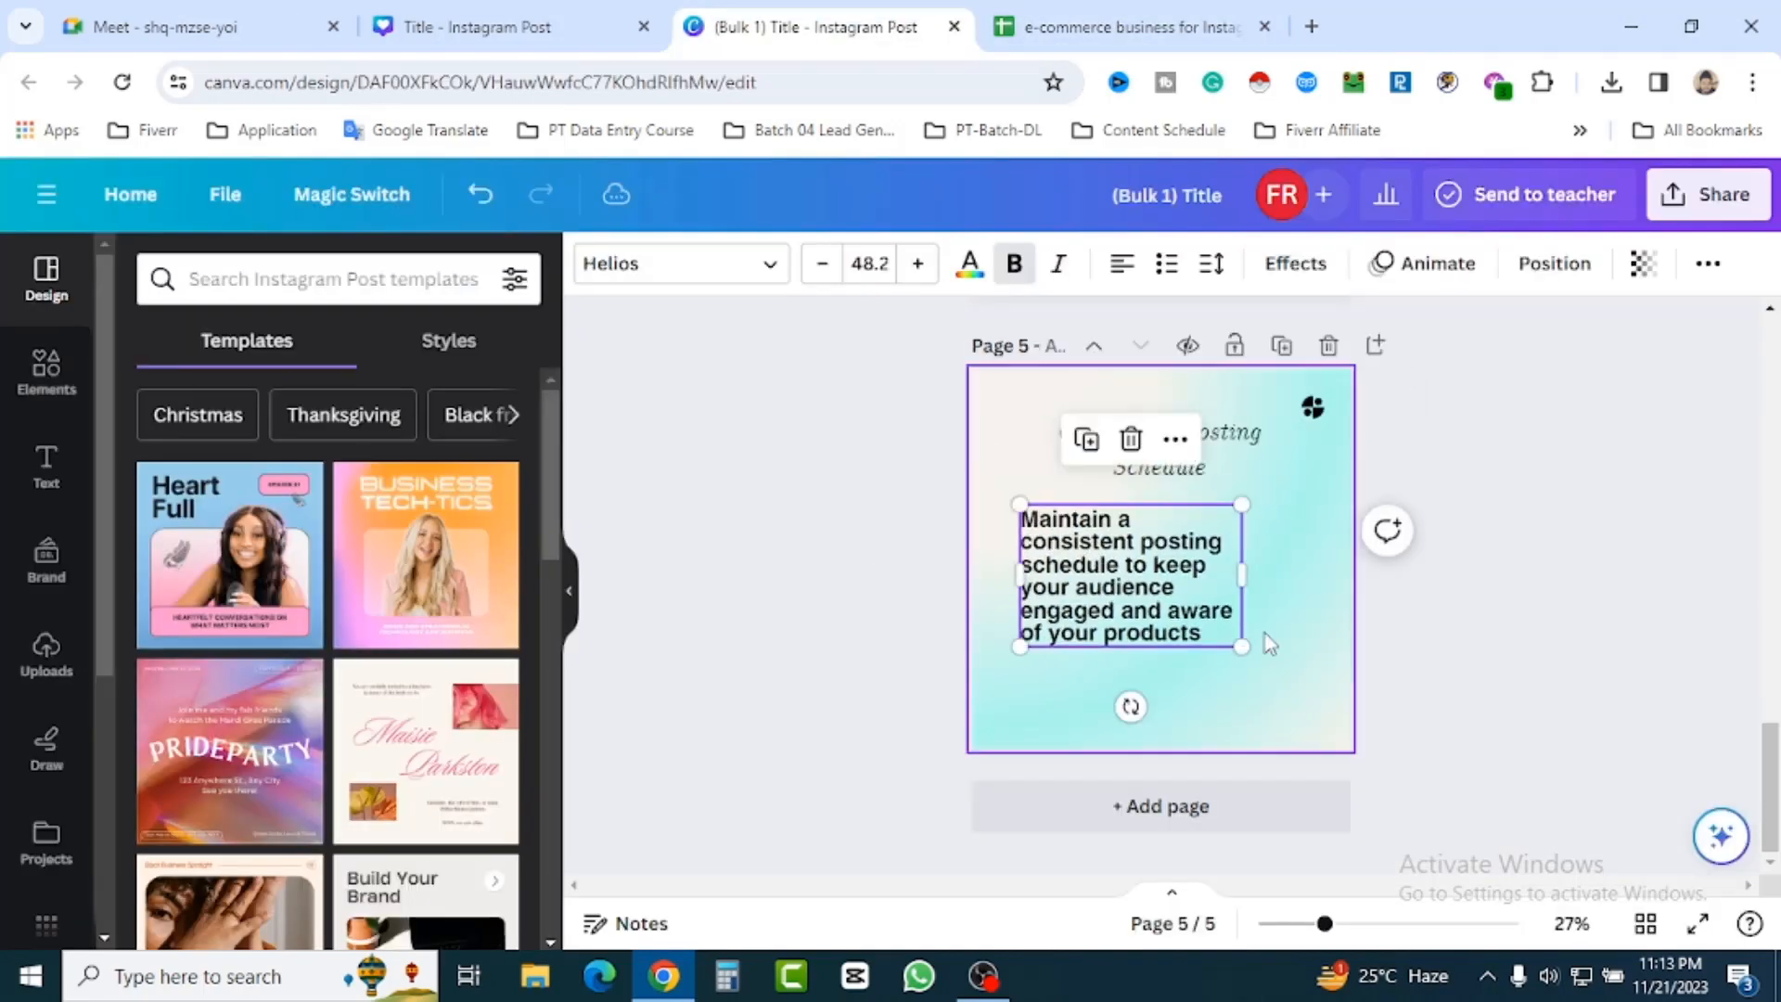
# Enlarge the body text block on the Consistent Posting Schedule page so it spans most of the page width.
pyautogui.moveTo(1271, 631); pyautogui.dragTo(1326, 707)
pyautogui.click(1379, 588)
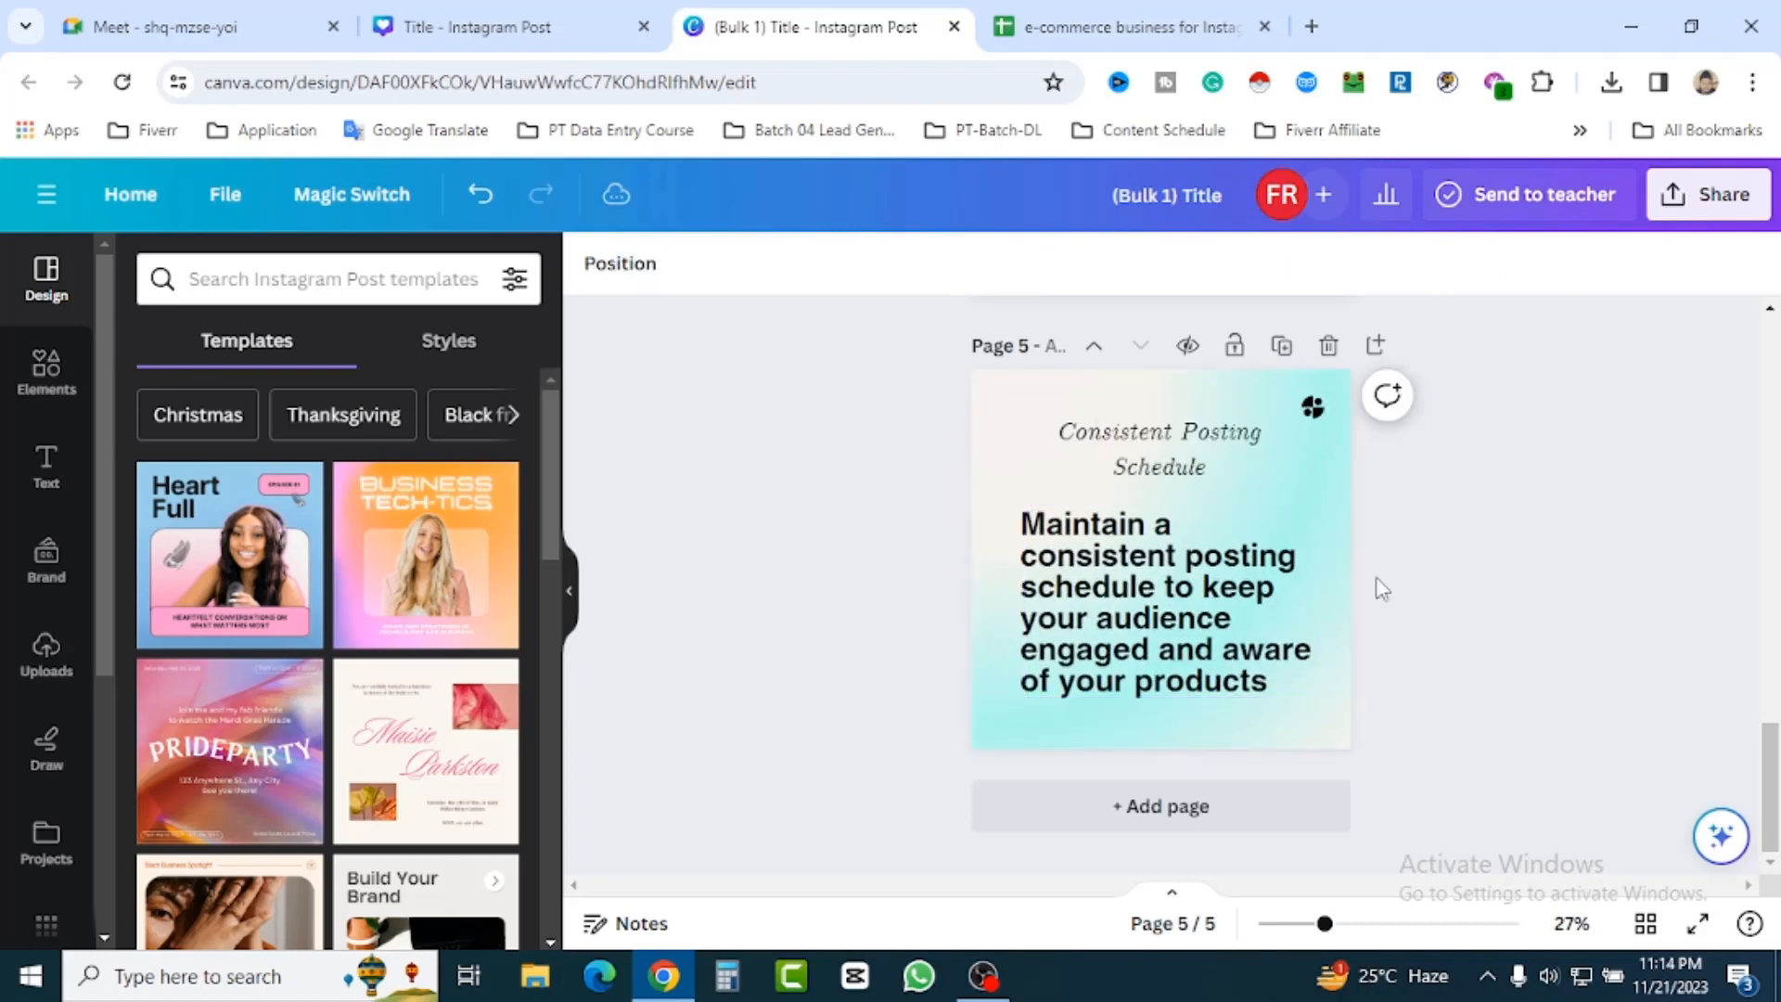
# On the Compelling Captions page, move the body text up and left and enlarge it, and shift the title left in line with it.
pyautogui.scroll(5, 1477, 589)
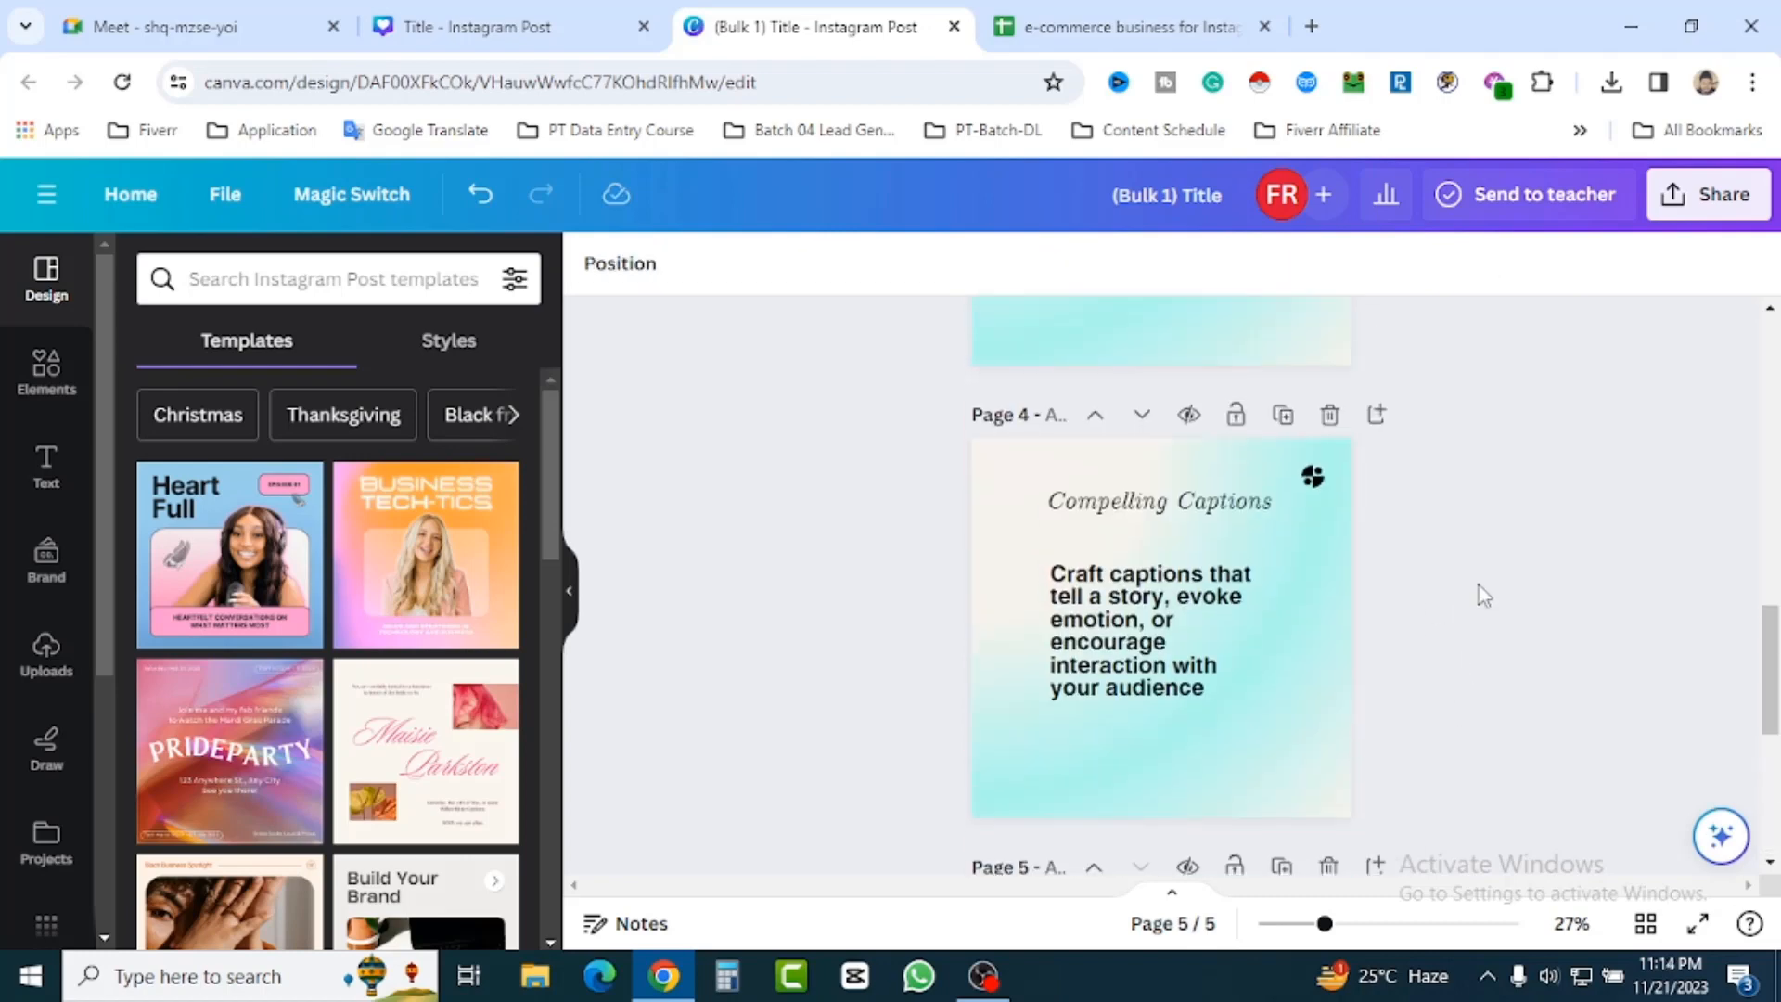
pyautogui.click(1121, 644)
pyautogui.moveTo(1070, 614); pyautogui.dragTo(1026, 586)
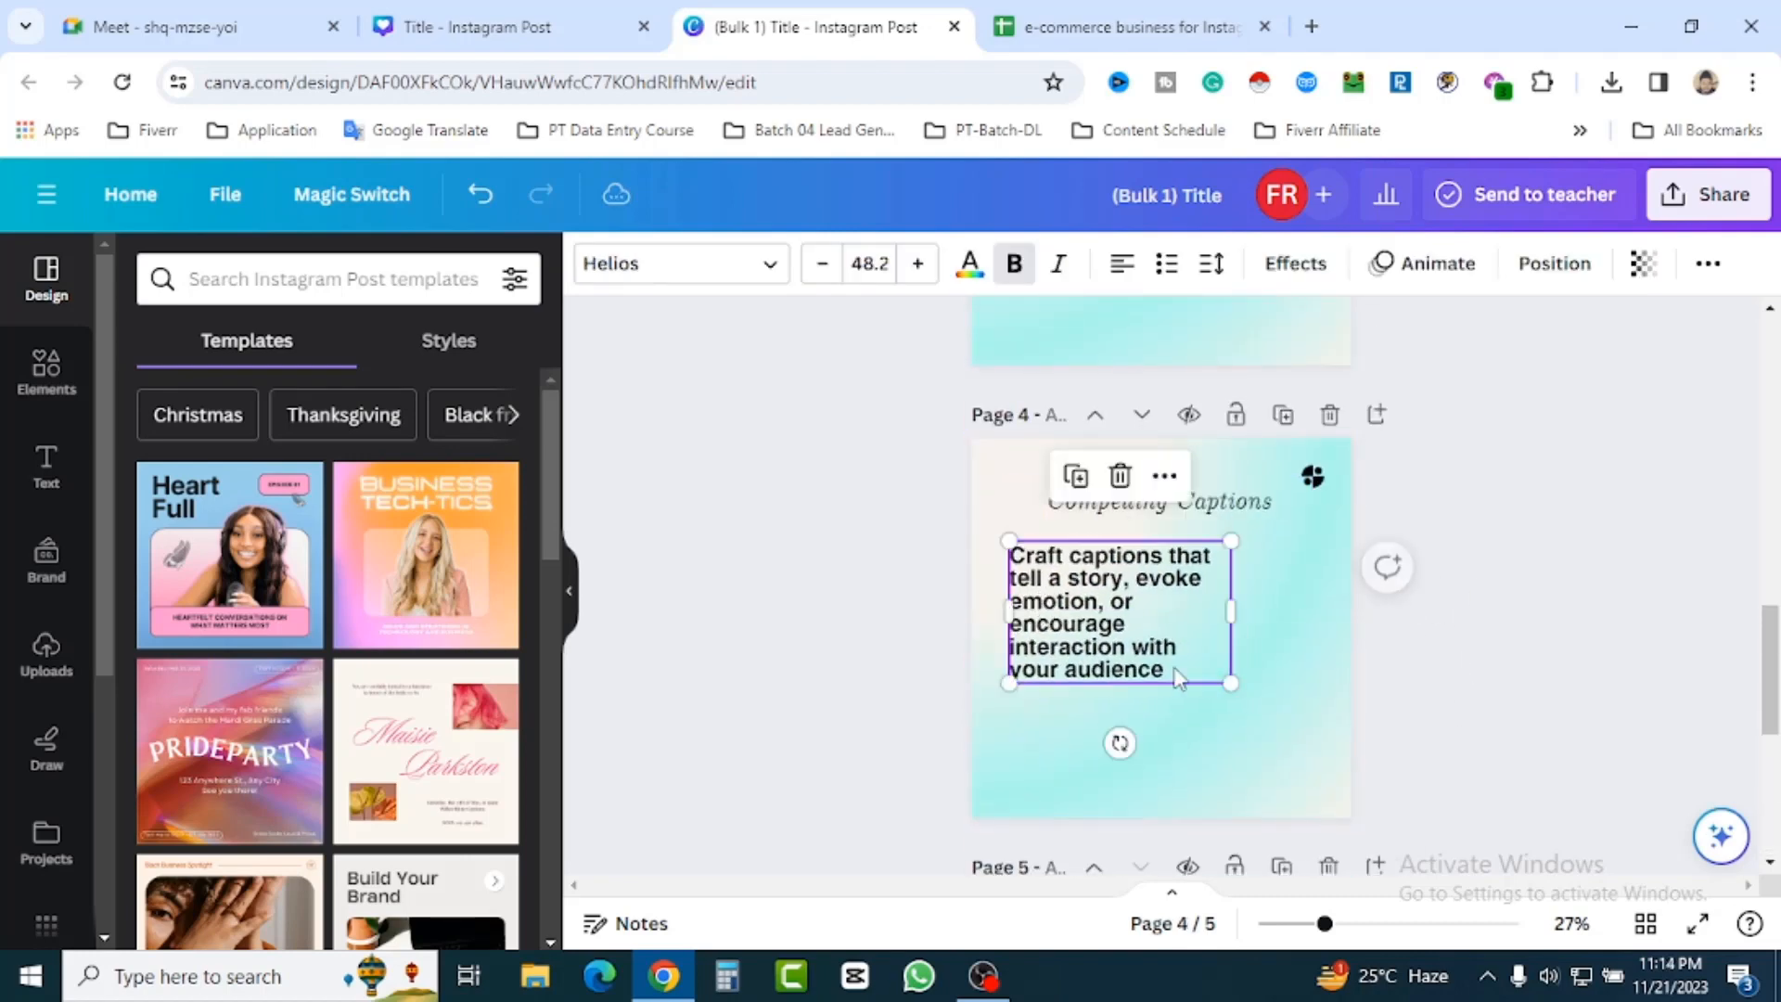
pyautogui.moveTo(1233, 682); pyautogui.dragTo(1308, 746)
pyautogui.click(1507, 732)
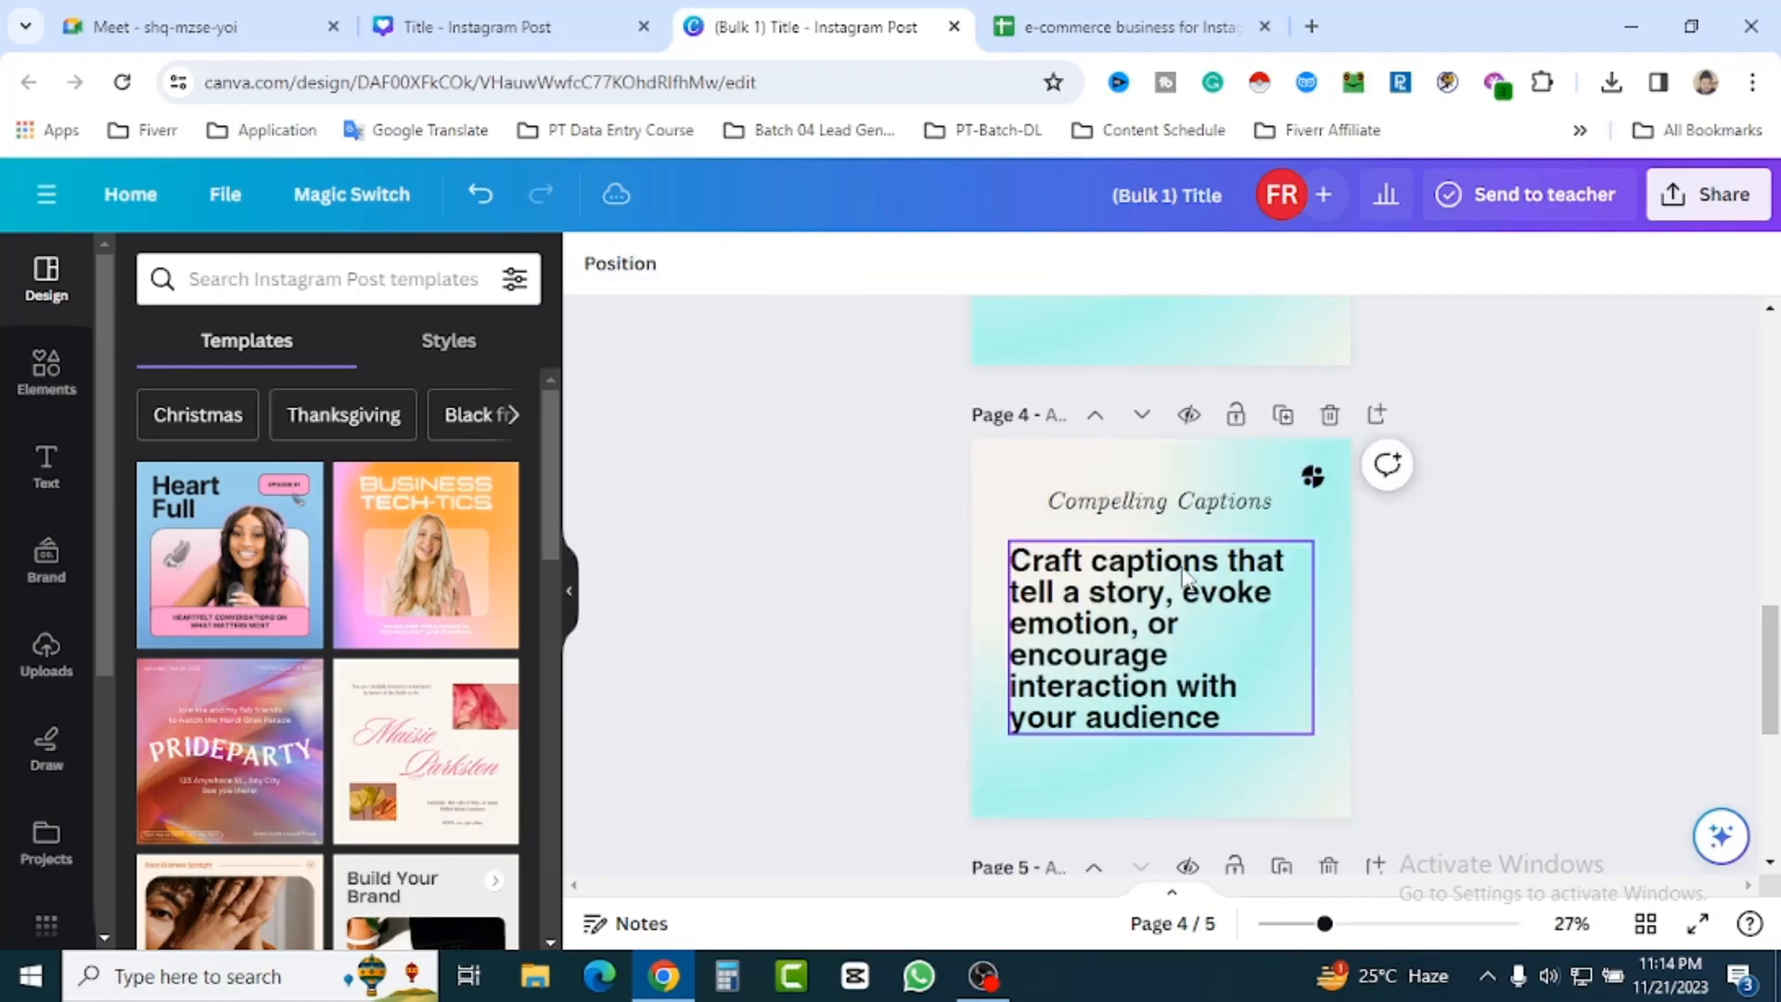
pyautogui.click(1109, 501)
pyautogui.click(1428, 612)
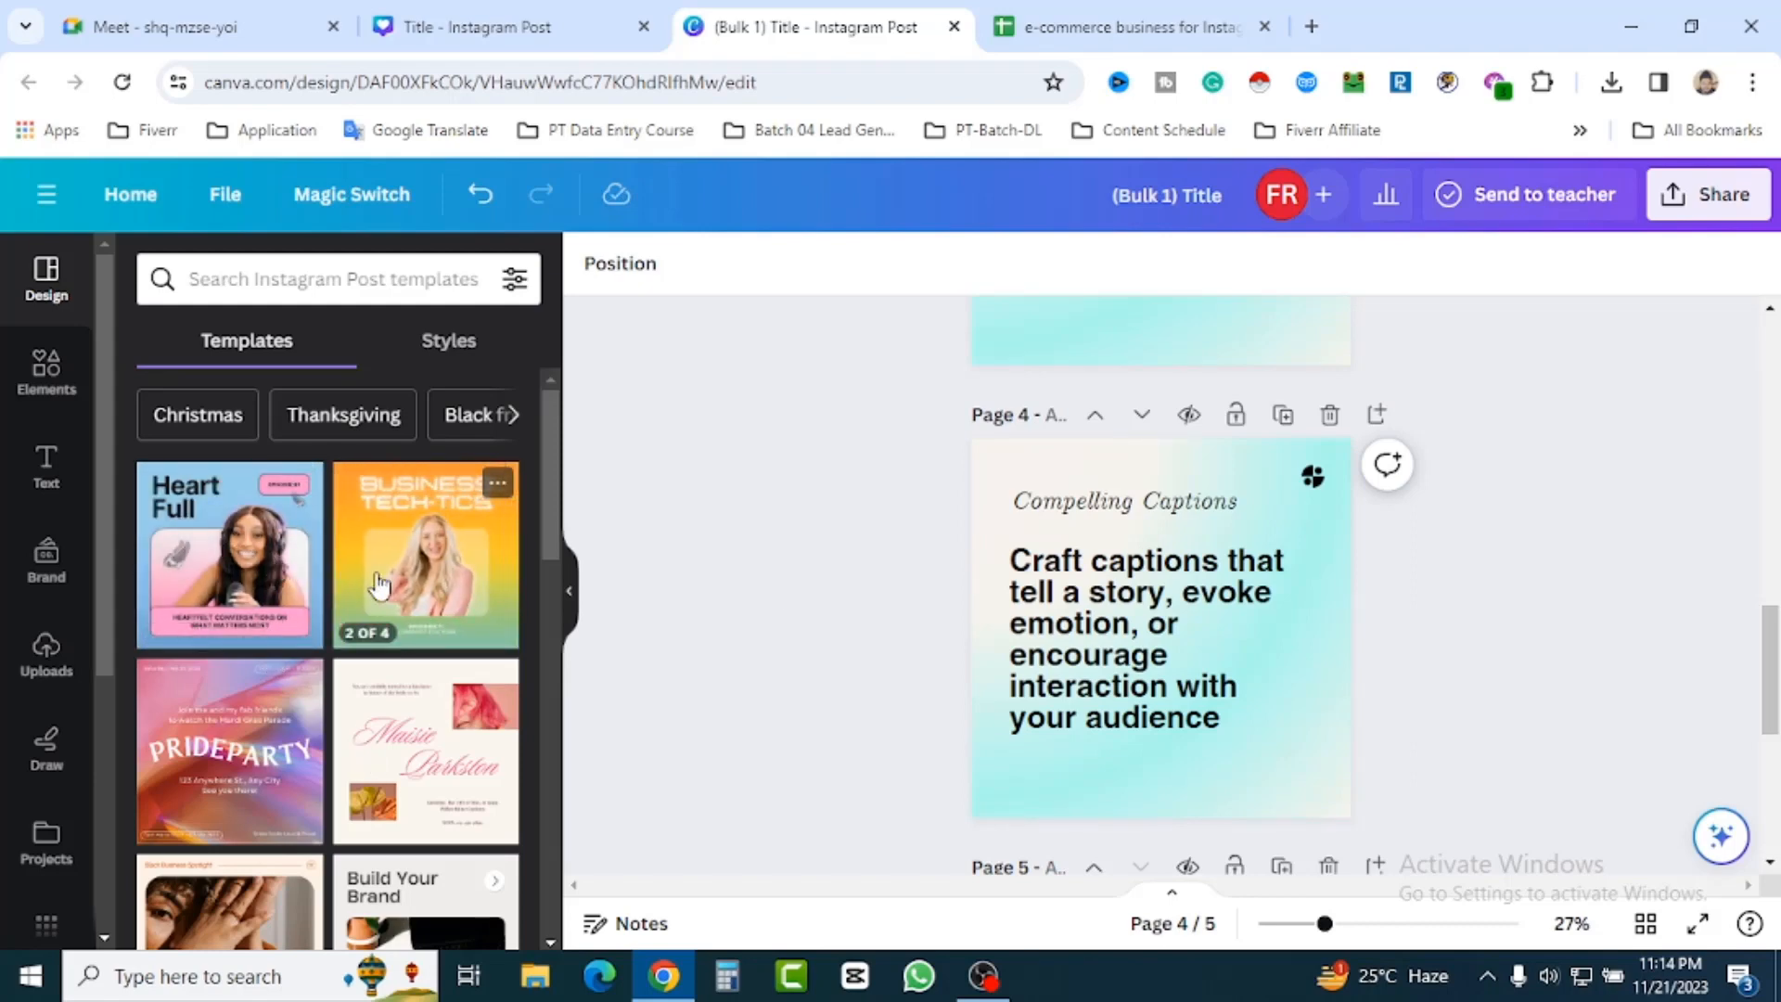
# Browse the business post templates and add the Yellow and White Modern Geometric Tax Prep Service template as page 7.
pyautogui.scroll(-10, 399, 733)
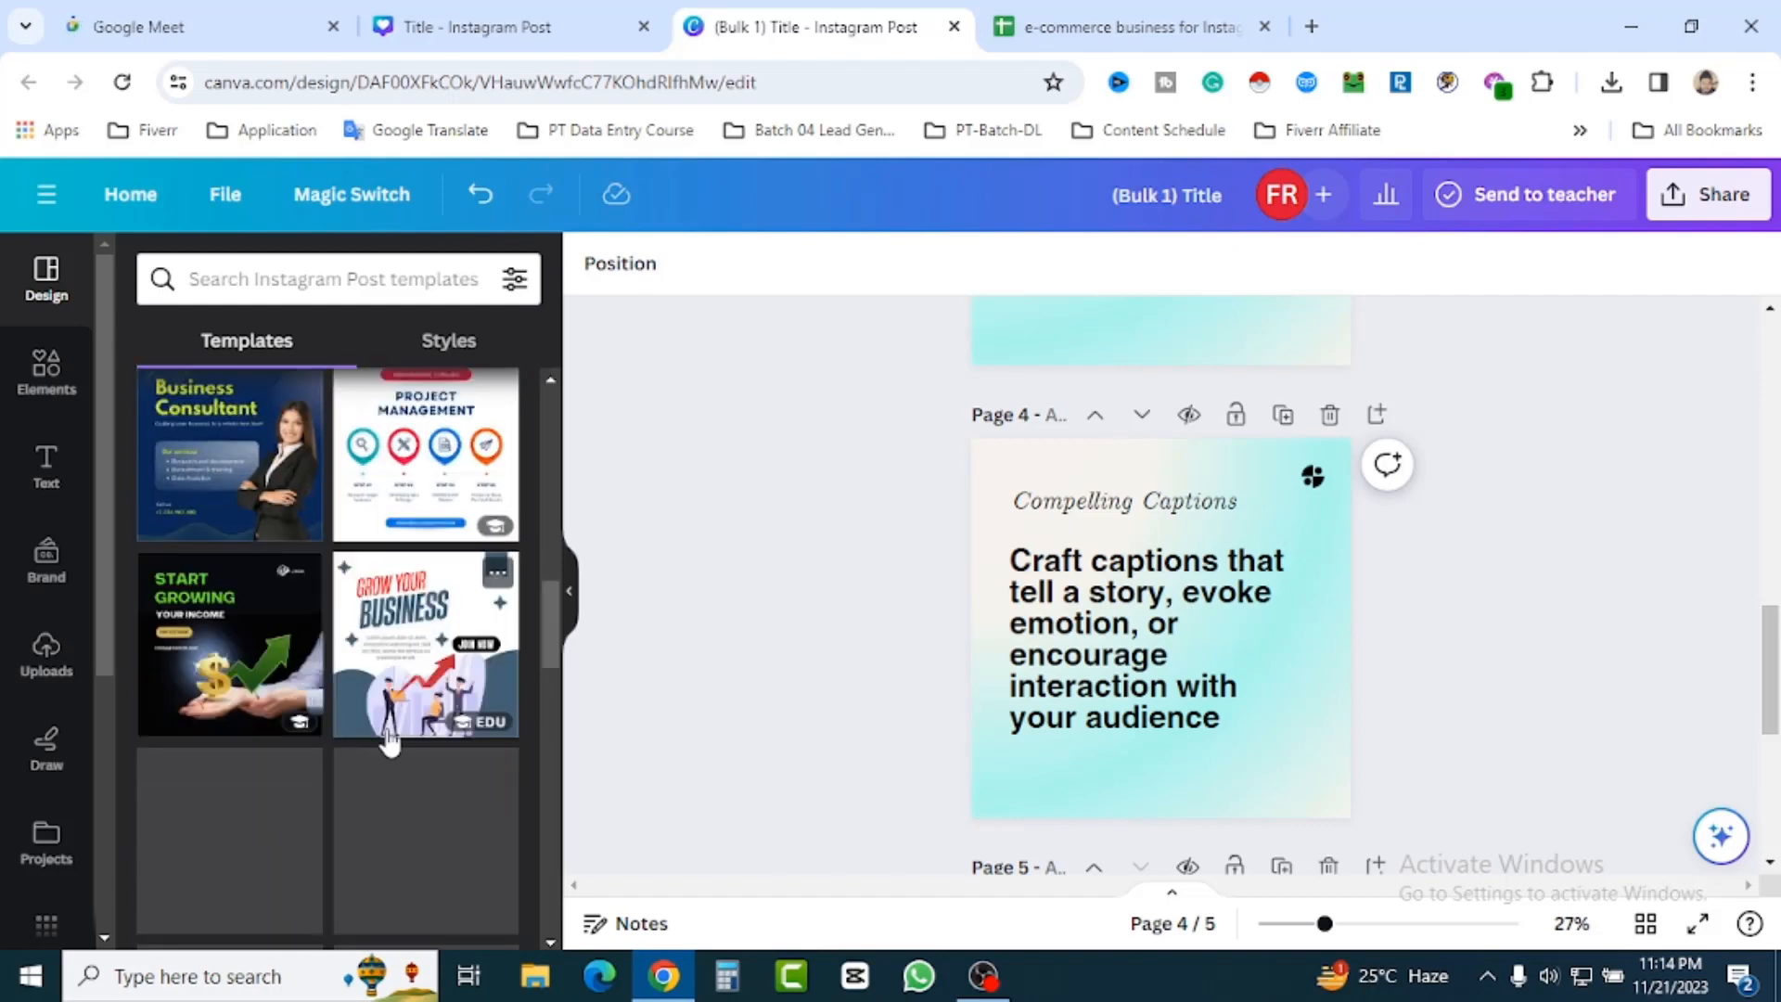
pyautogui.scroll(5, 390, 733)
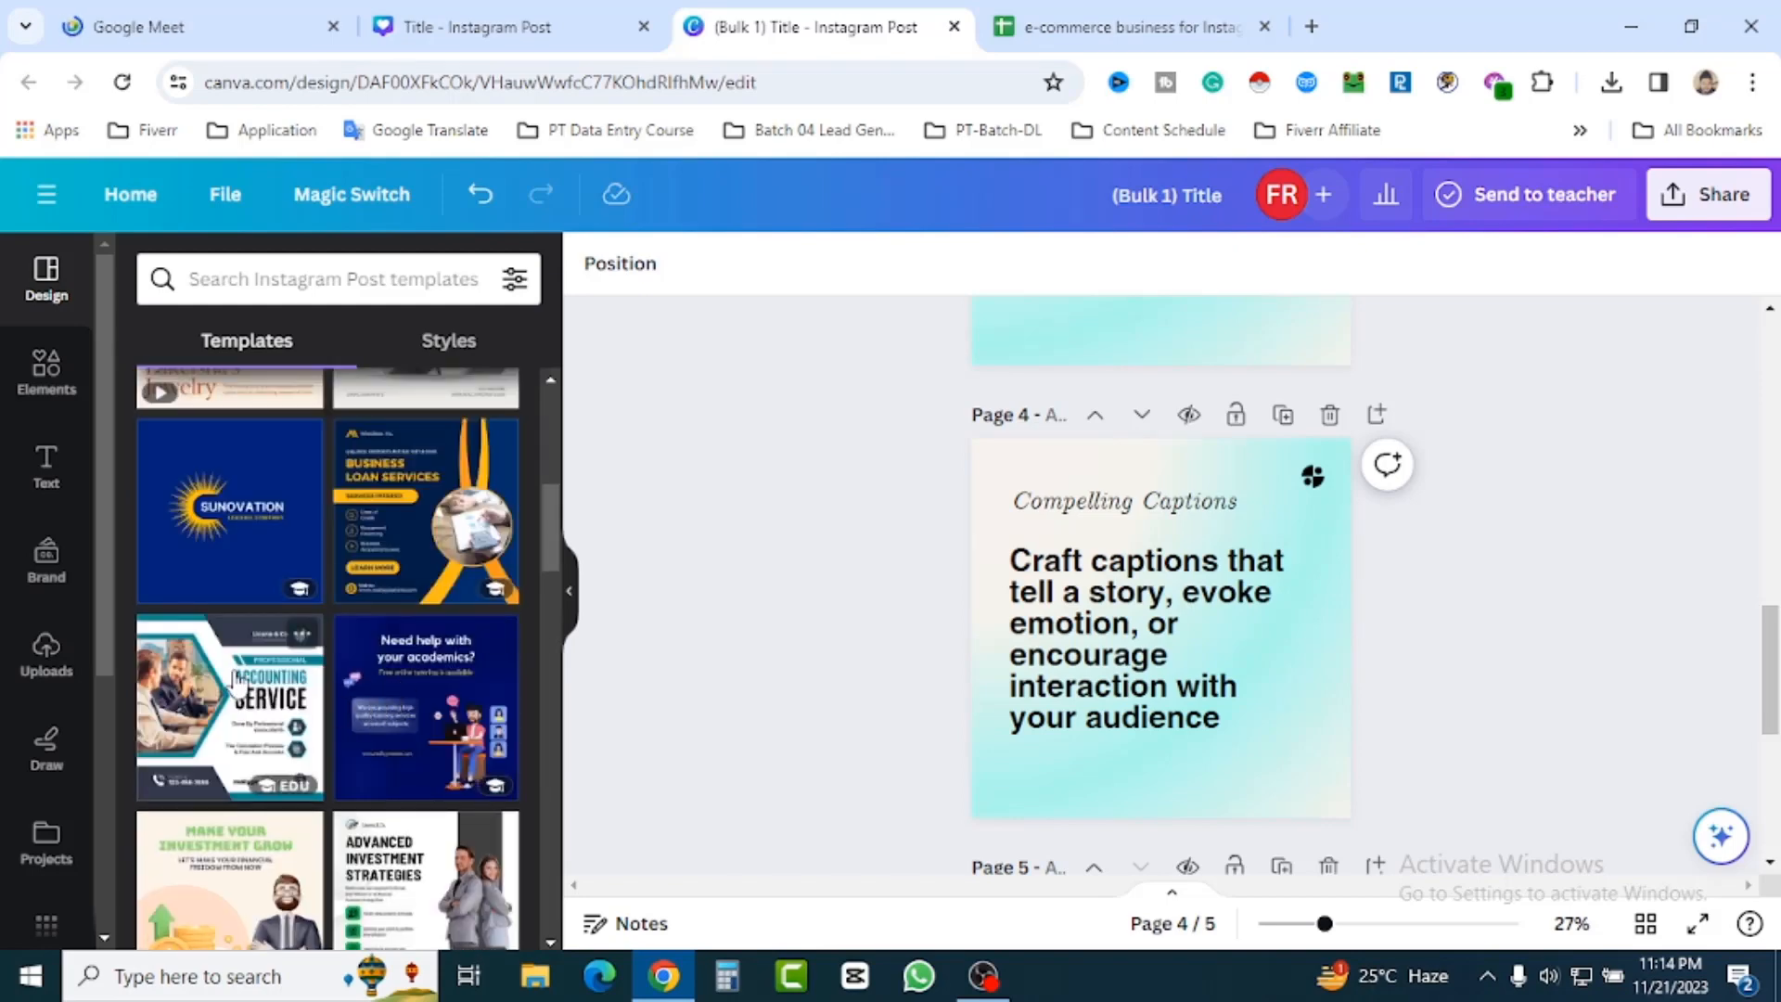
pyautogui.click(233, 682)
pyautogui.click(1071, 621)
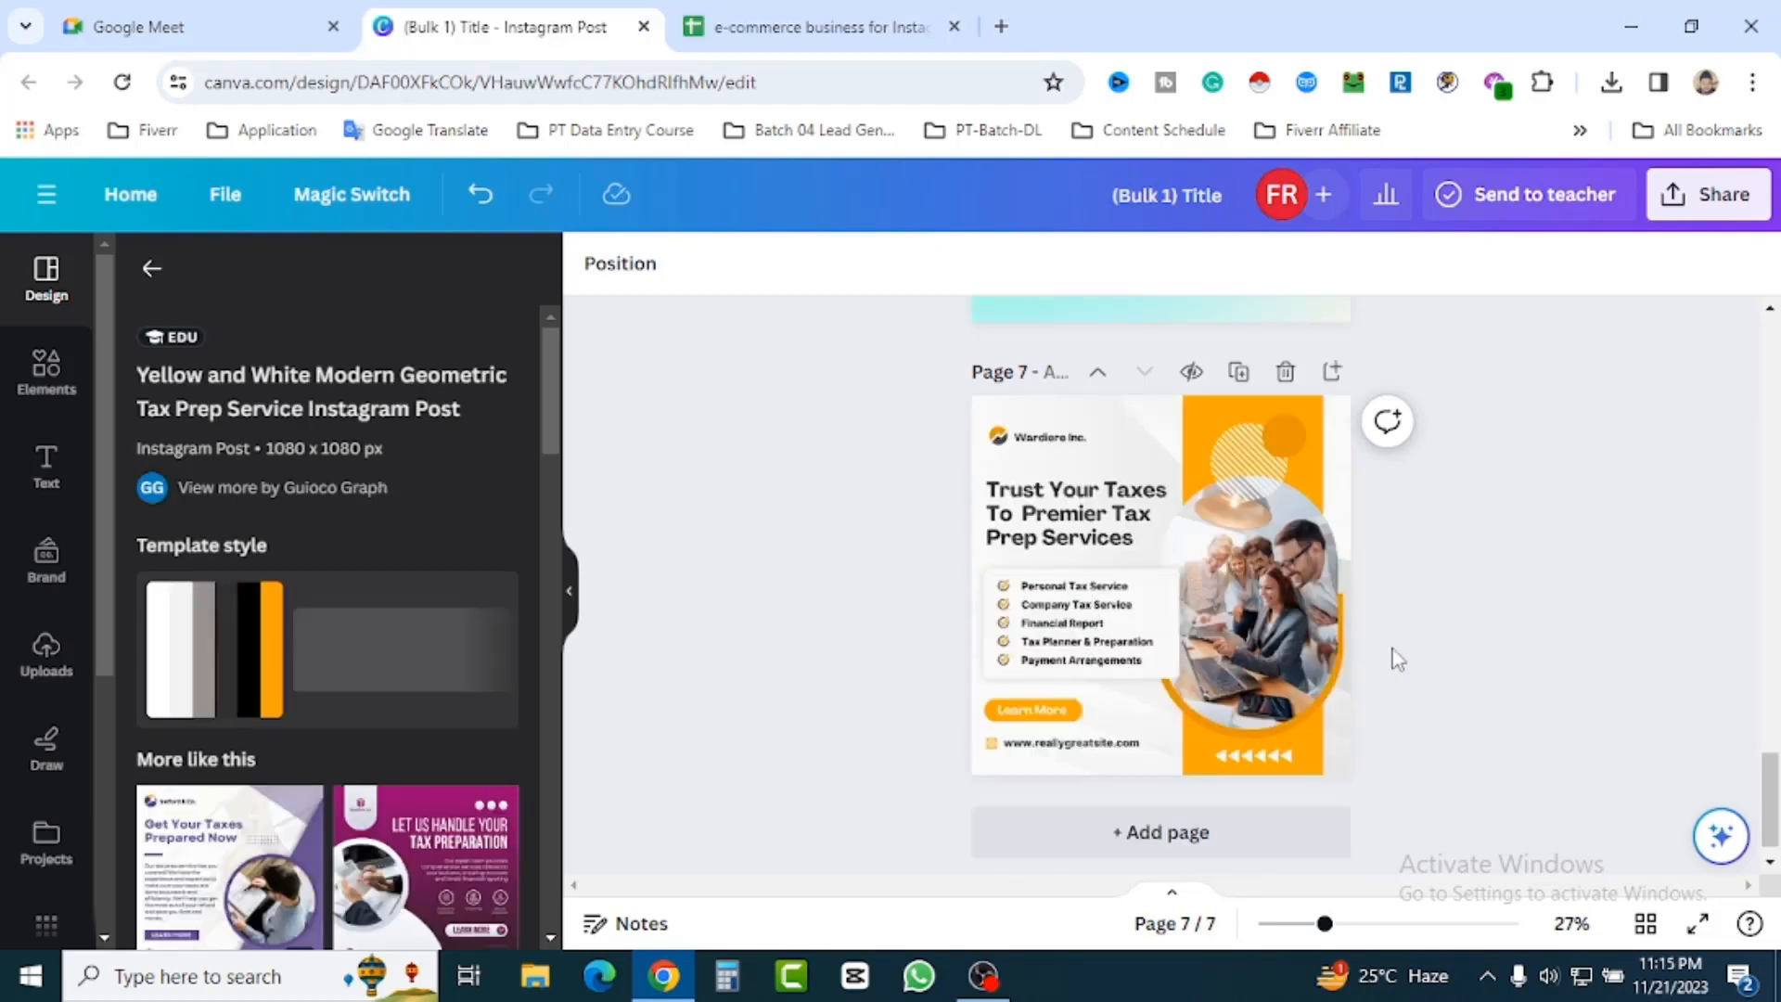
pyautogui.click(1450, 603)
pyautogui.click(809, 615)
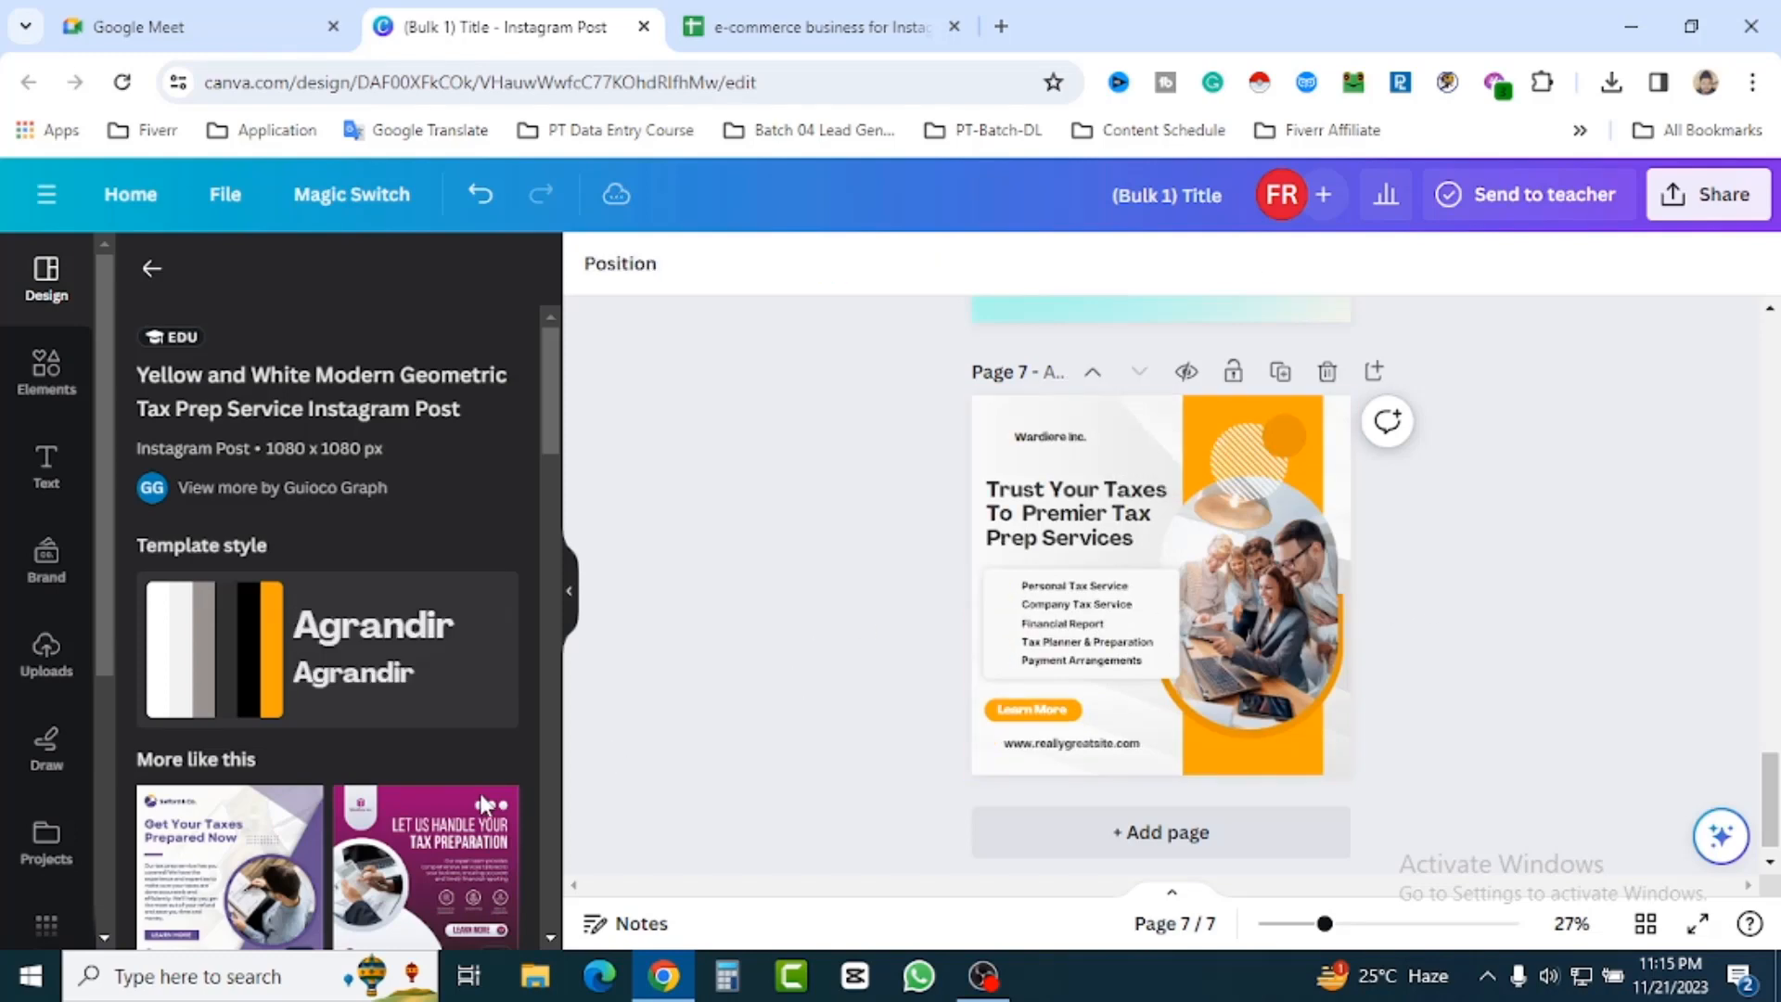
# Look through the templates similar to the tax prep design and review the Compelling Captions page again.
pyautogui.scroll(-3, 401, 696)
pyautogui.scroll(-10, 401, 696)
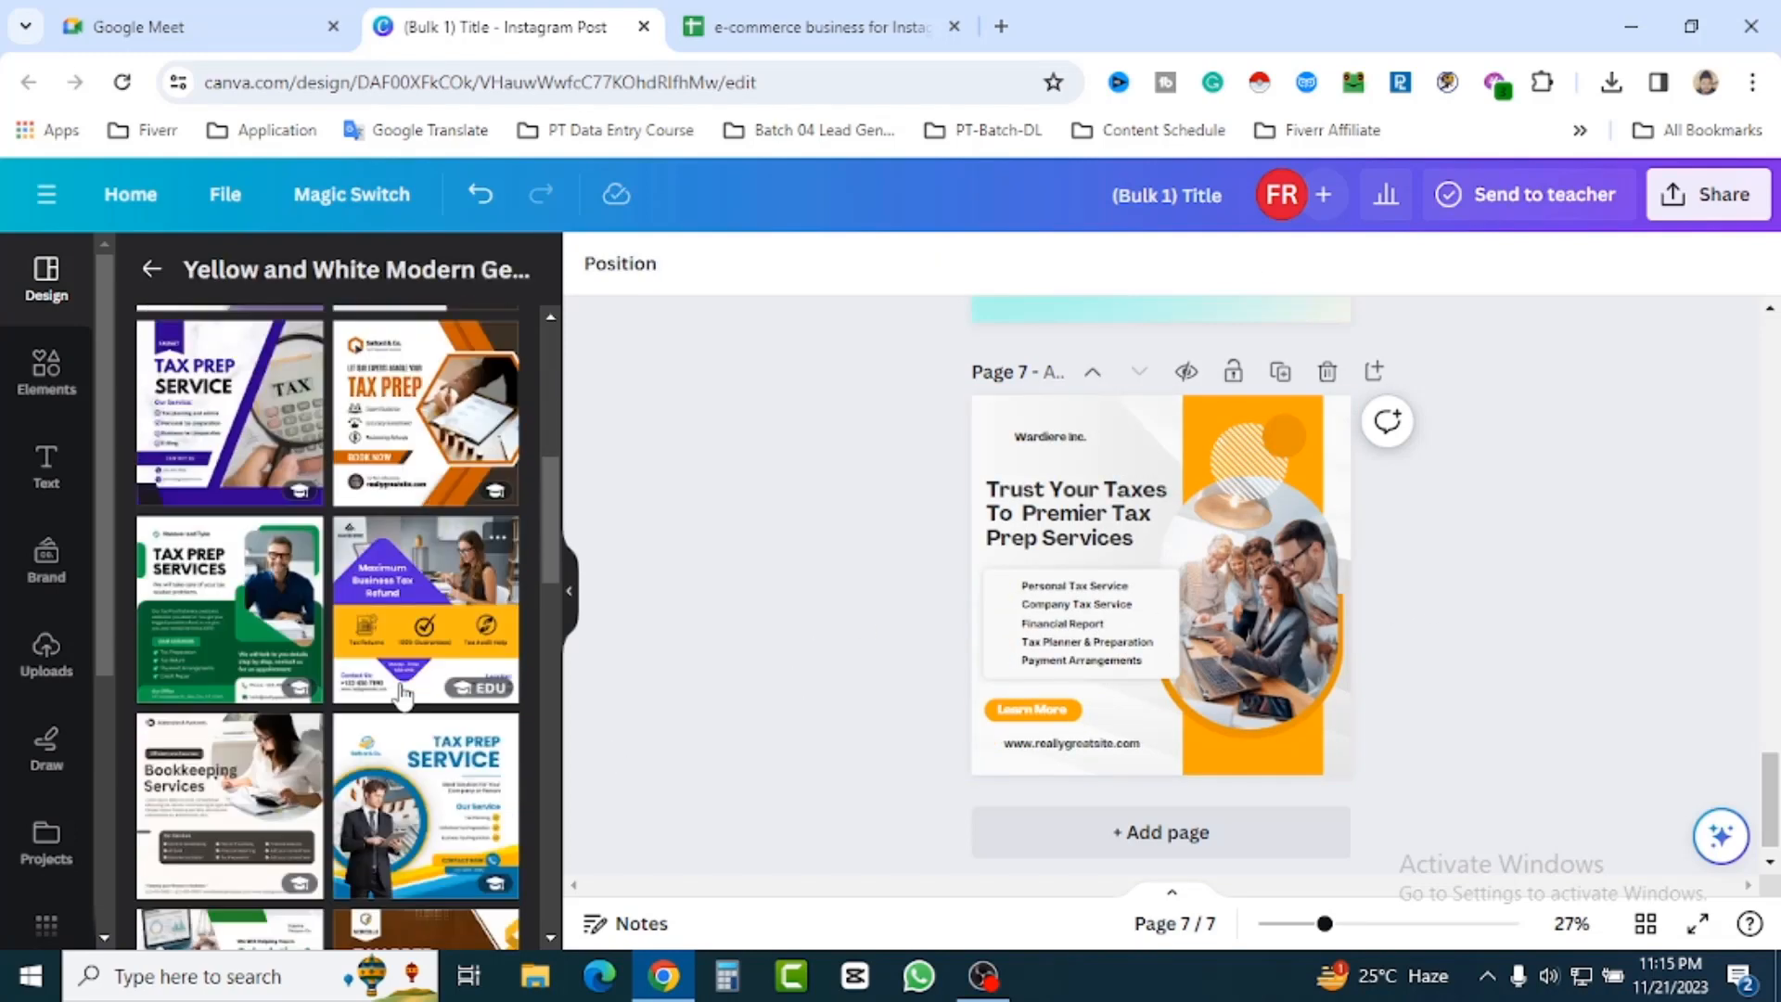
pyautogui.moveTo(402, 719)
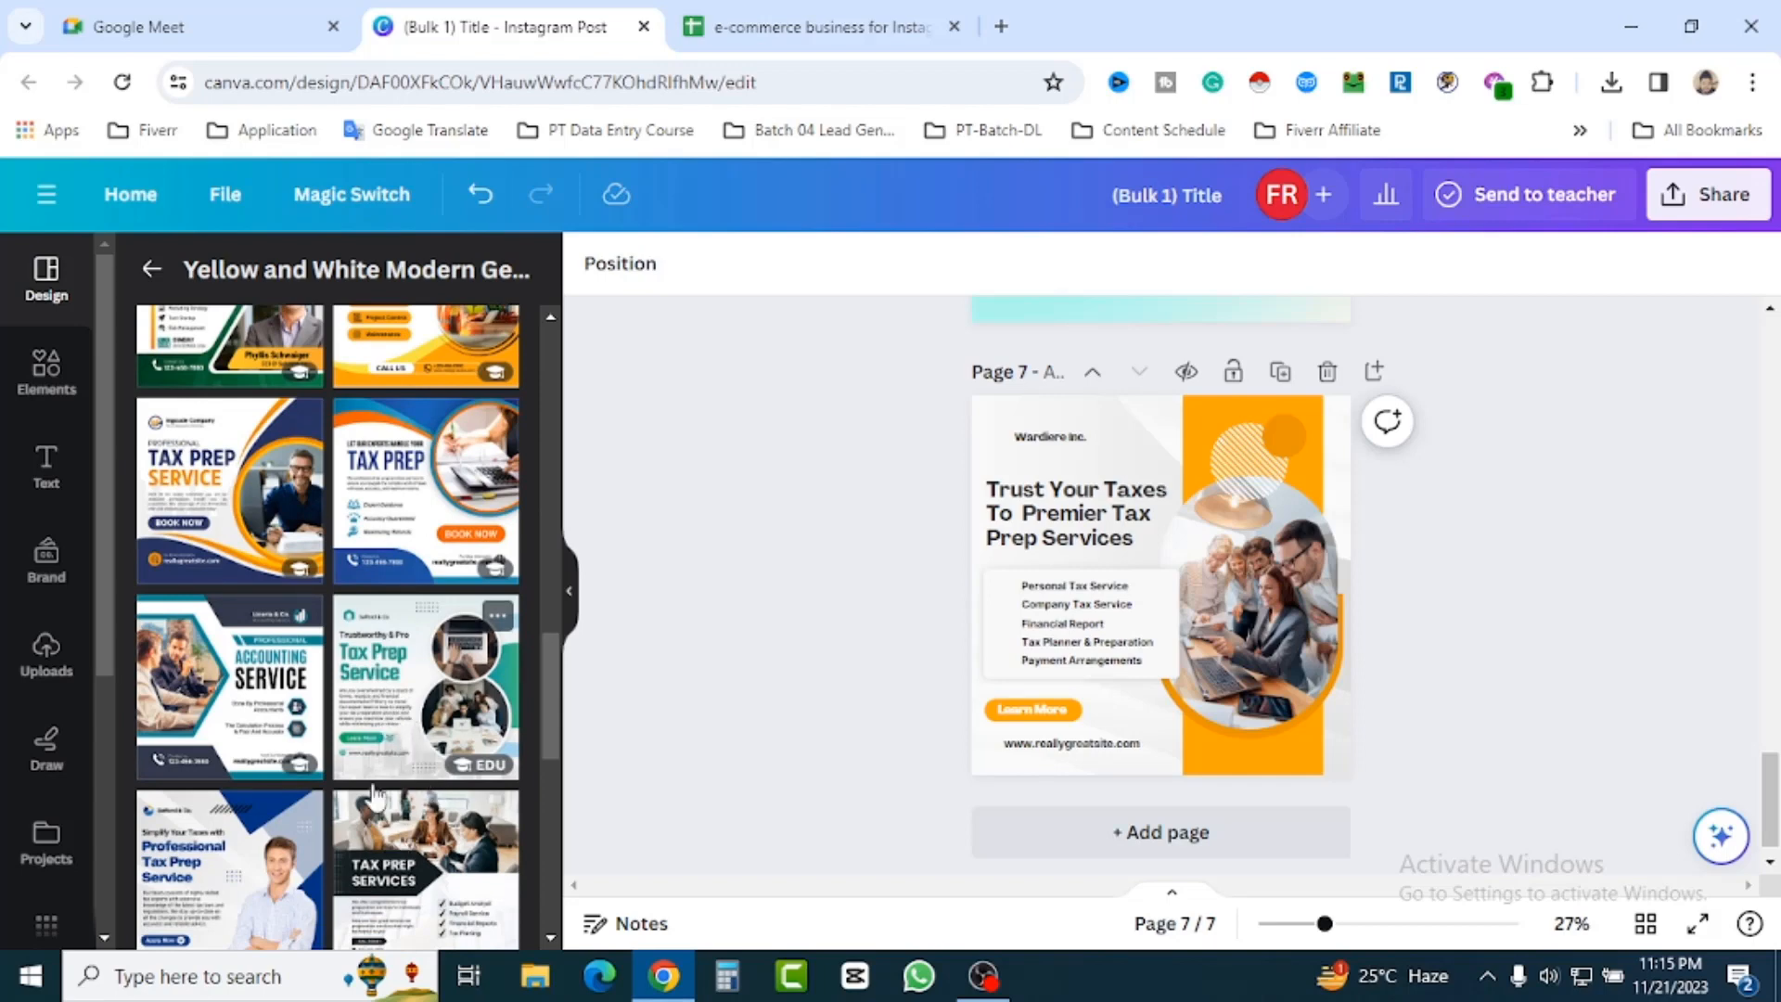
pyautogui.scroll(5, 530, 692)
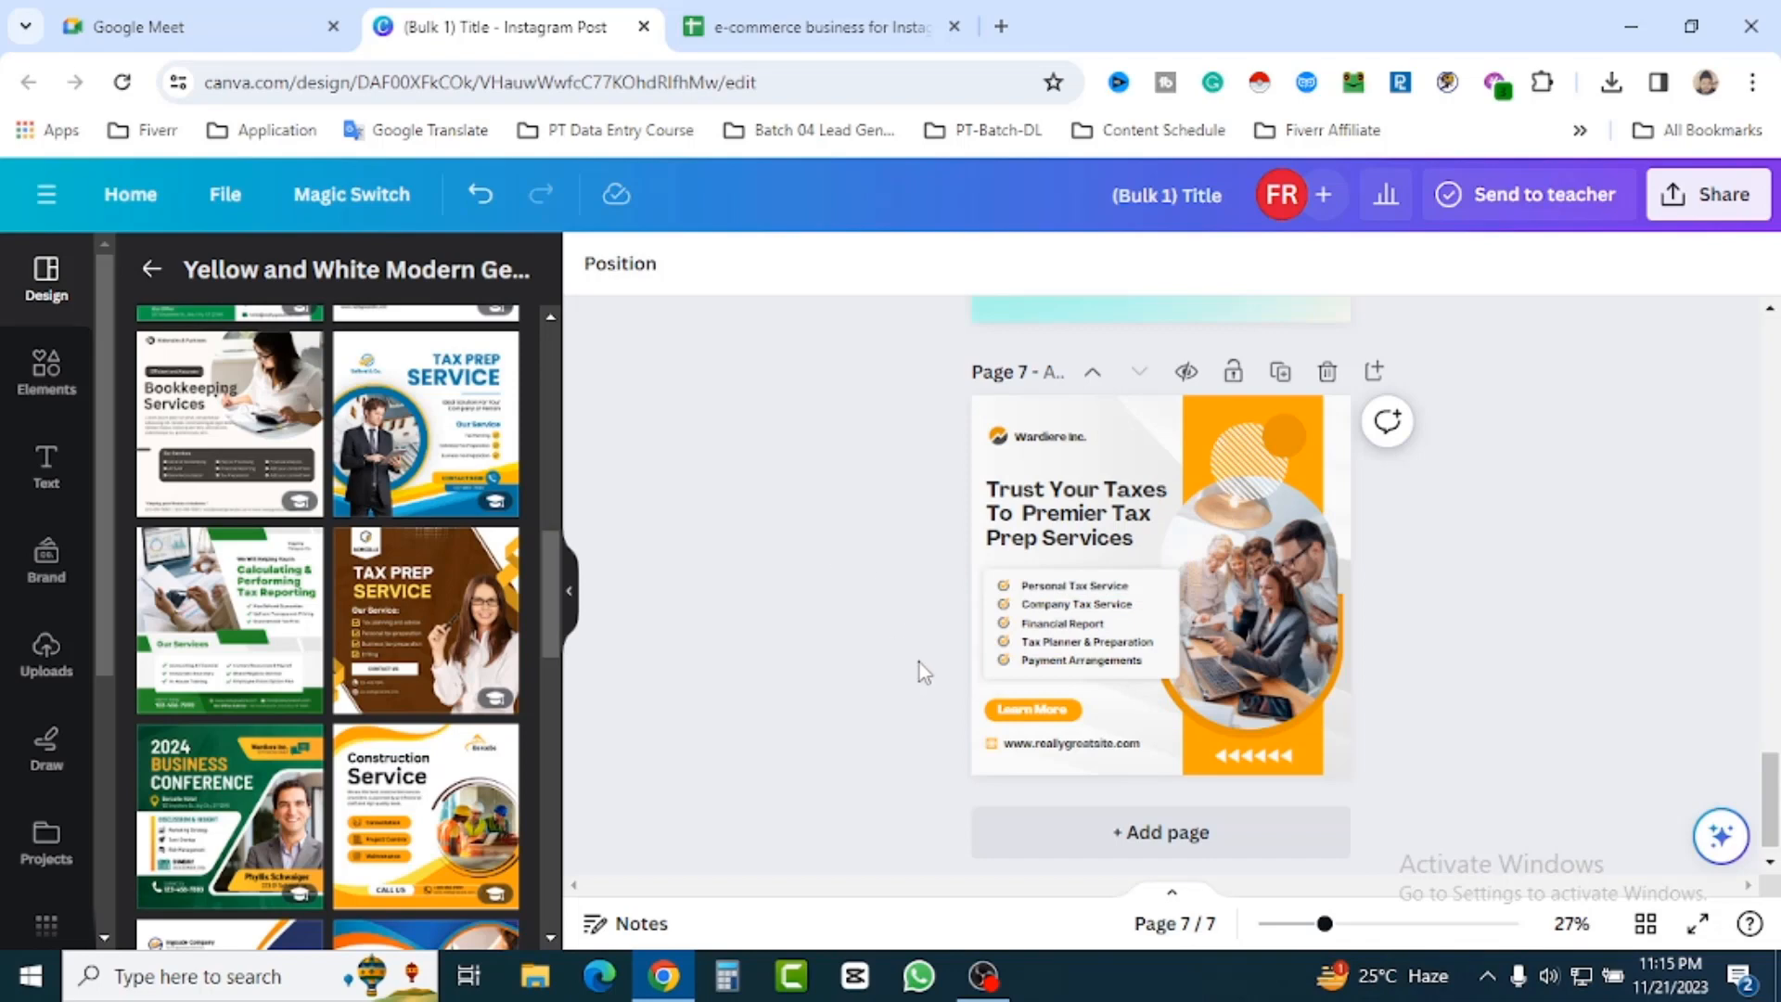
pyautogui.scroll(5, 920, 666)
pyautogui.scroll(8, 679, 643)
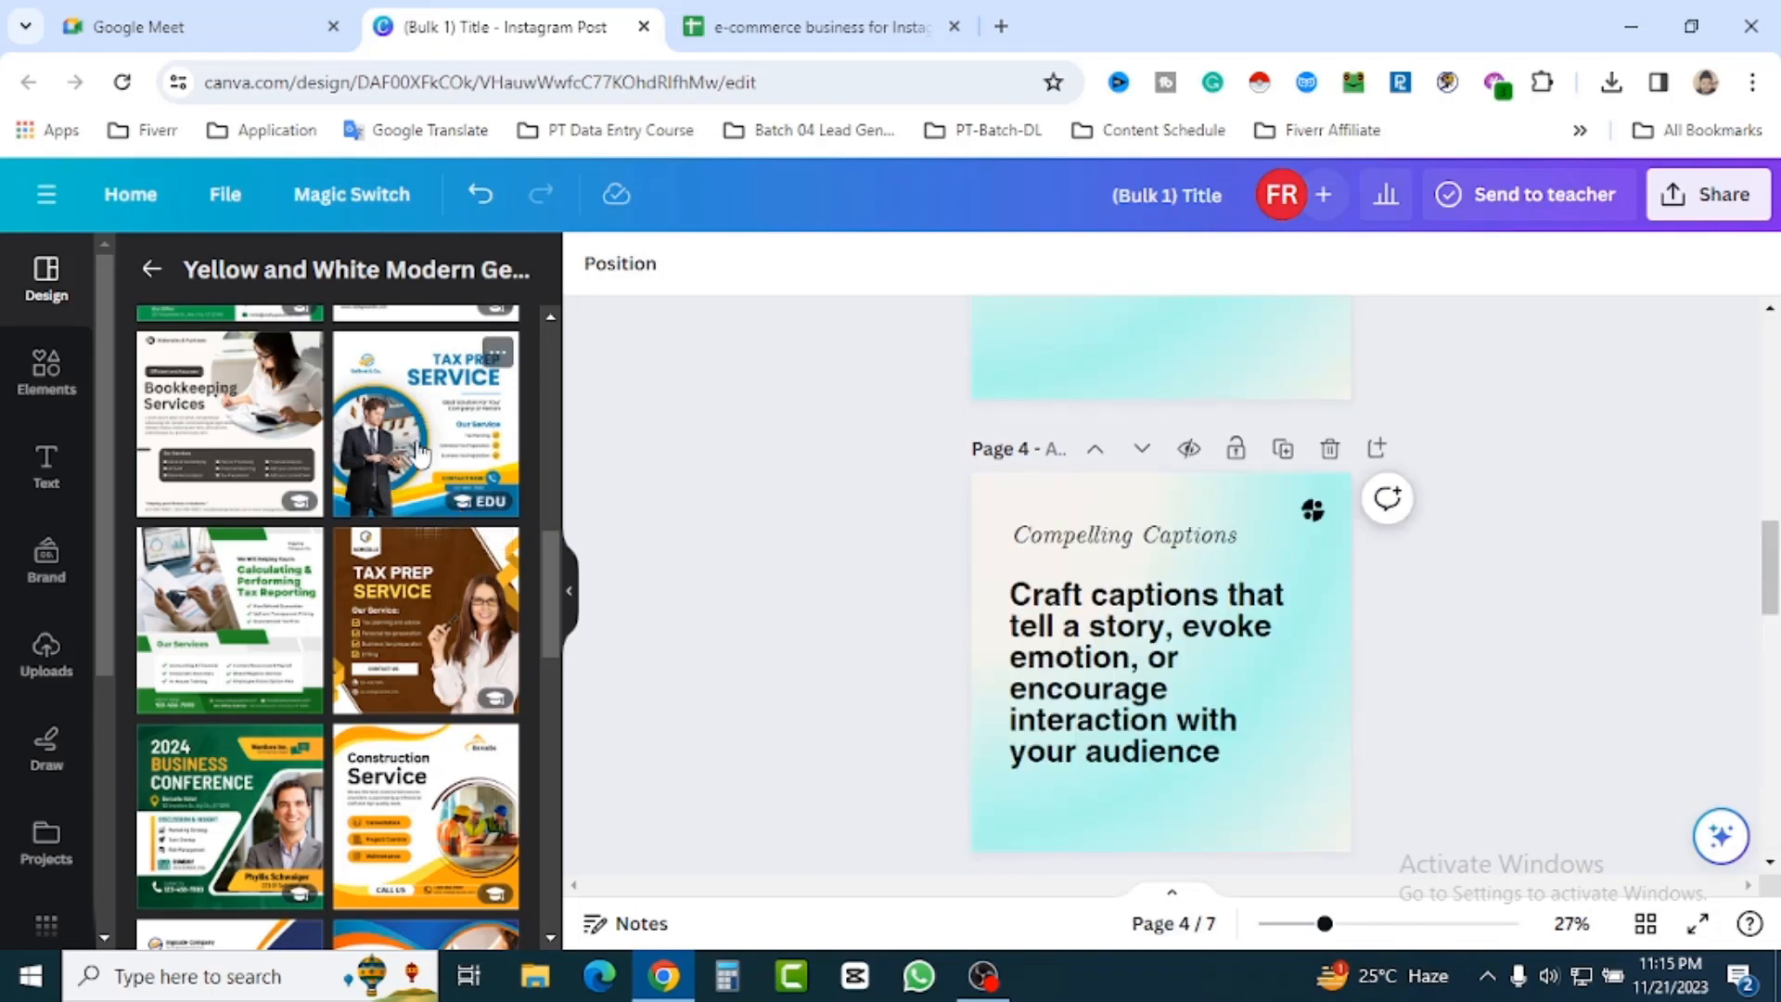